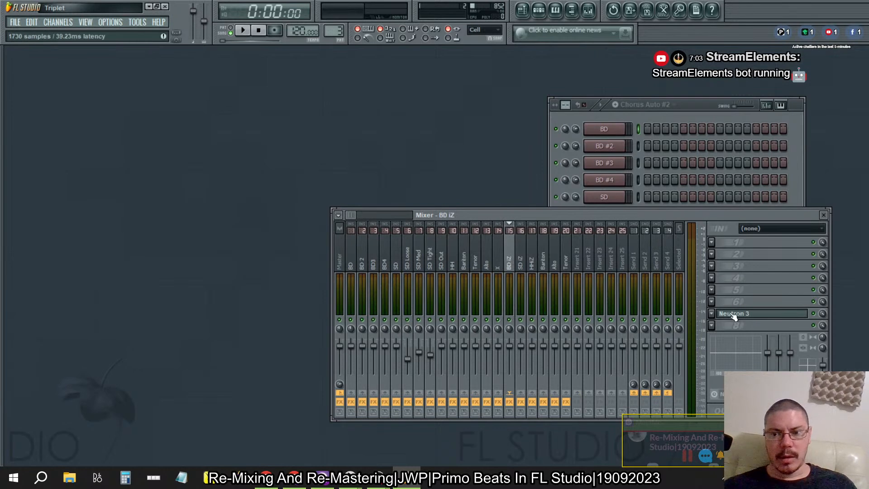
Remove the Neutron 3 effect from the BD iZ mixer track and select the Master track.
mouse_move(721, 256)
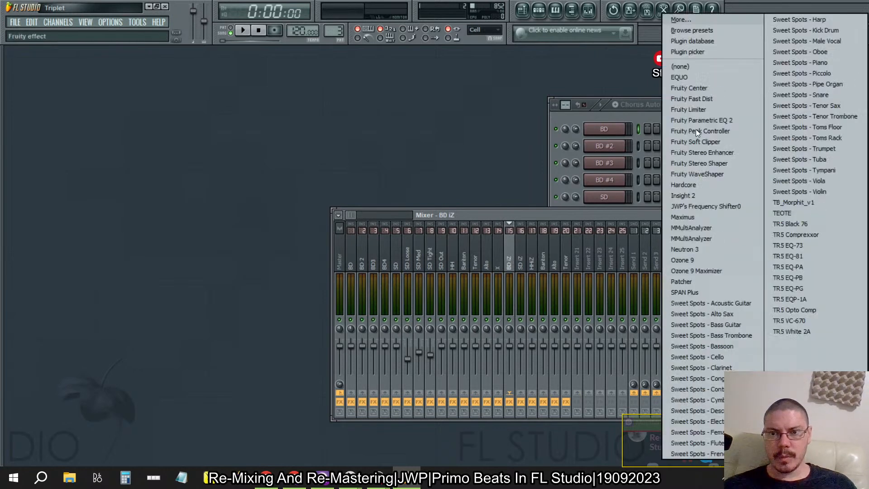
left_click(697, 67)
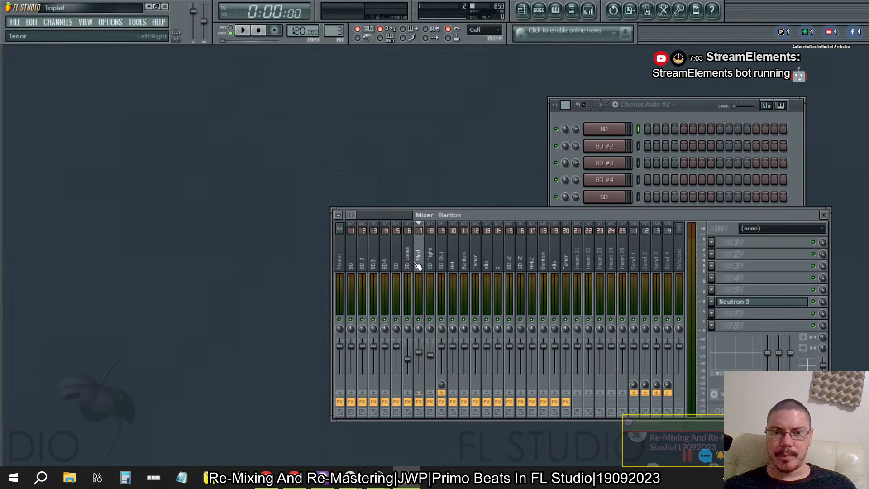
left_click(332, 266)
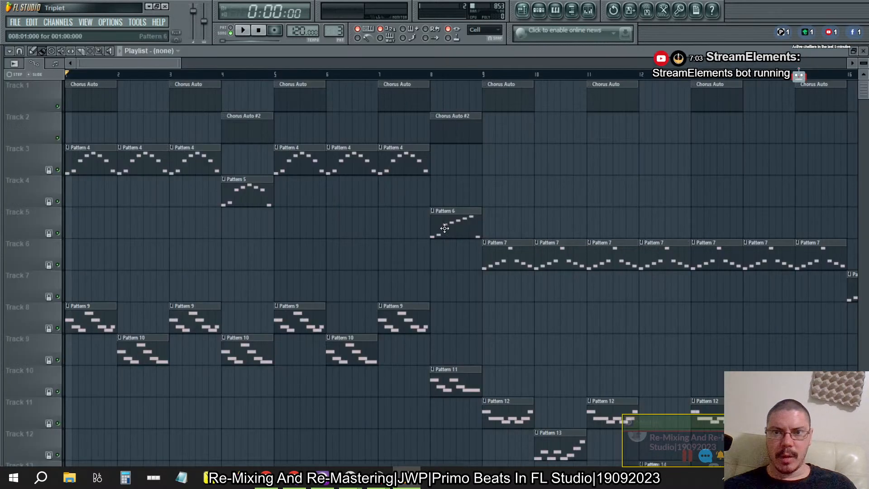
Show the whole arrangement in the playlist, with the channel rack and mixer displayed over it.
left_click(522, 10)
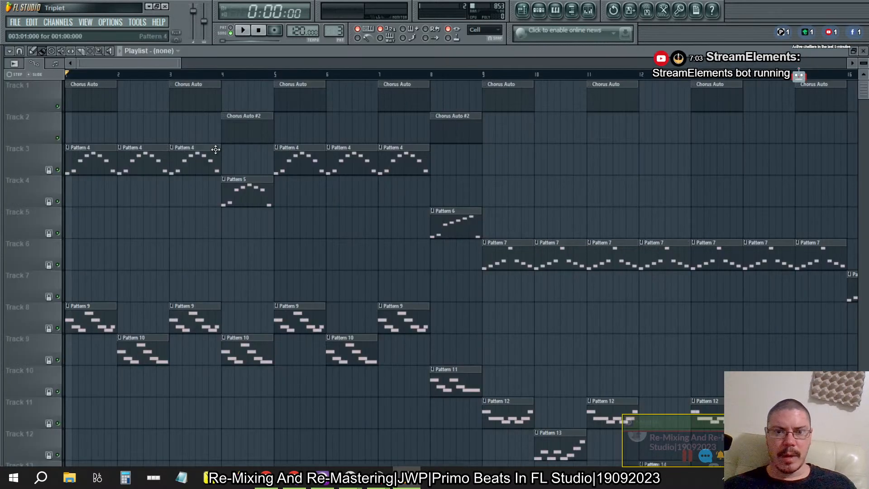
right_click(249, 283, "ctrl")
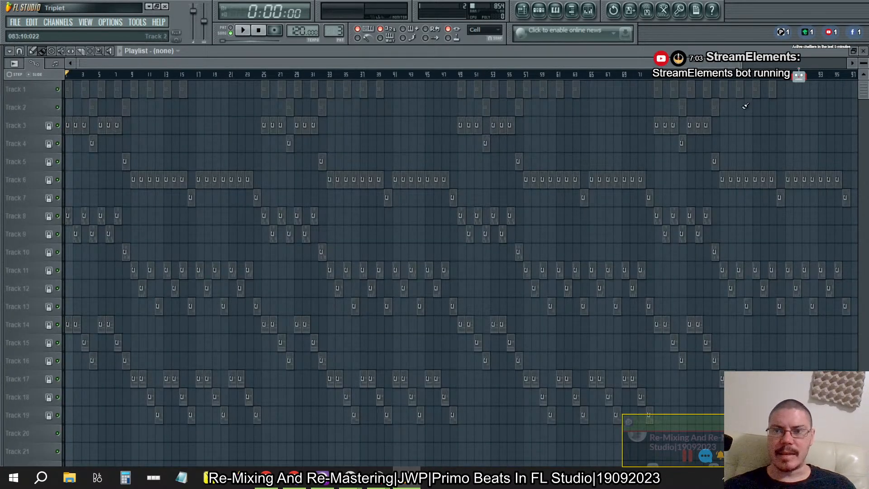
left_click(538, 10)
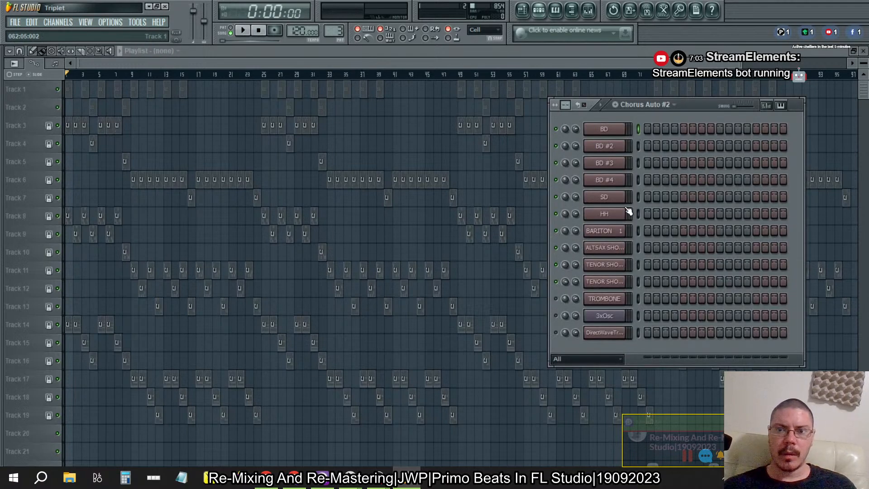
left_click(587, 11)
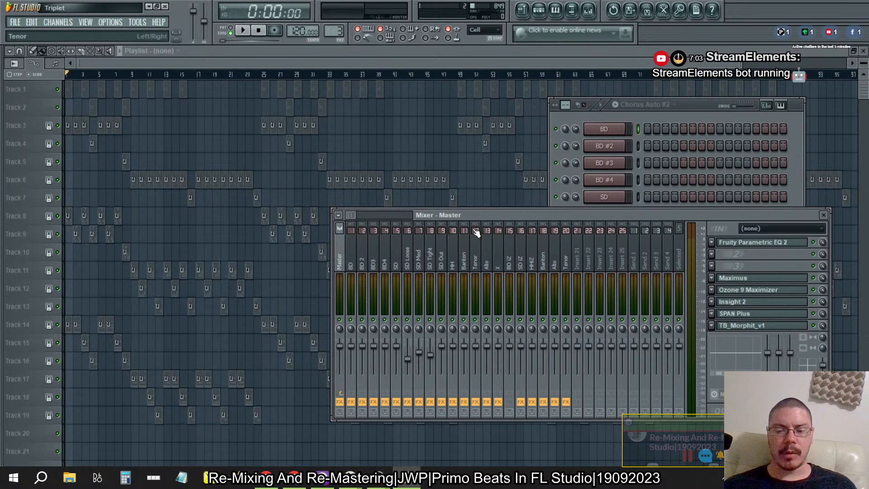
left_click(665, 113)
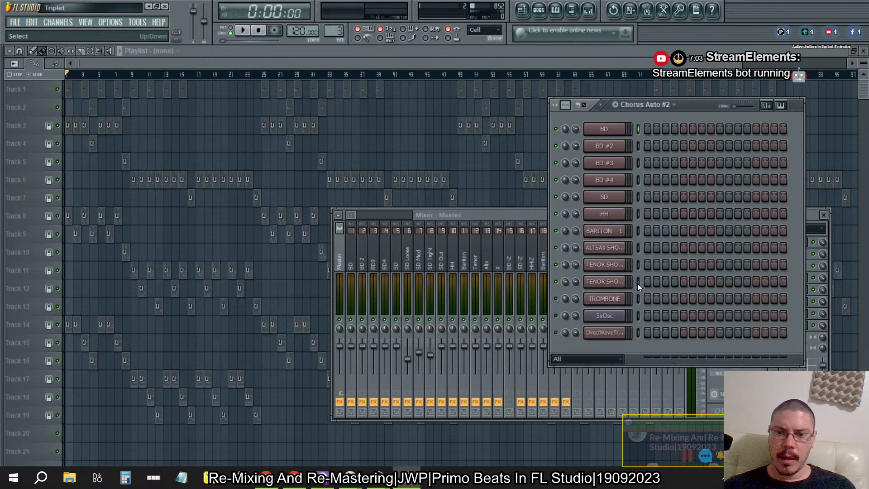
Inspect the BARITON channel's function settings, including echo delay and arpeggiator, and close them.
left_click(606, 231)
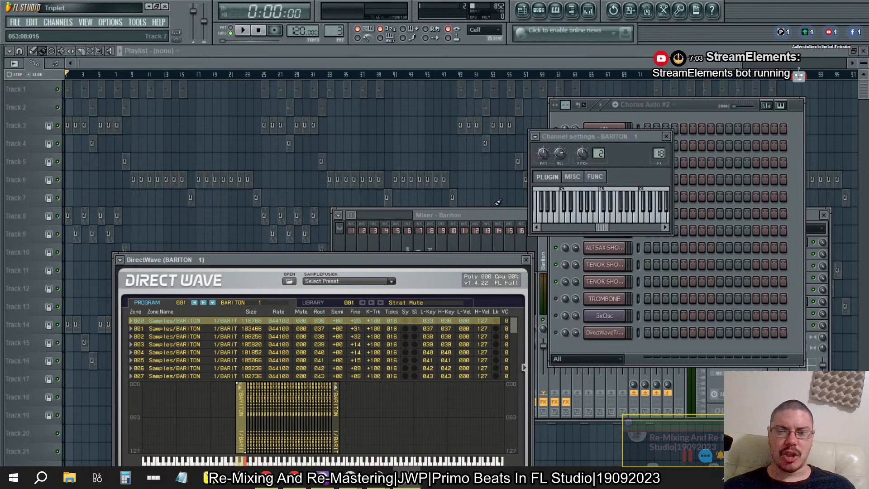
left_click(601, 177)
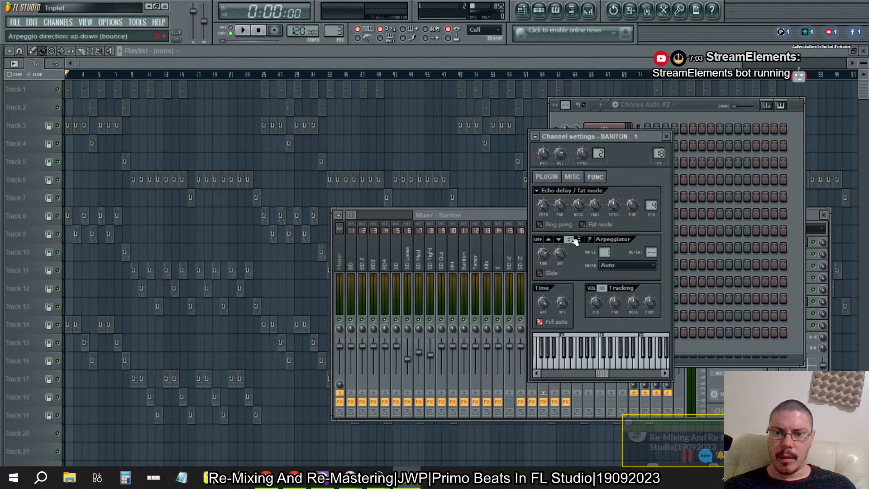
left_click(666, 136)
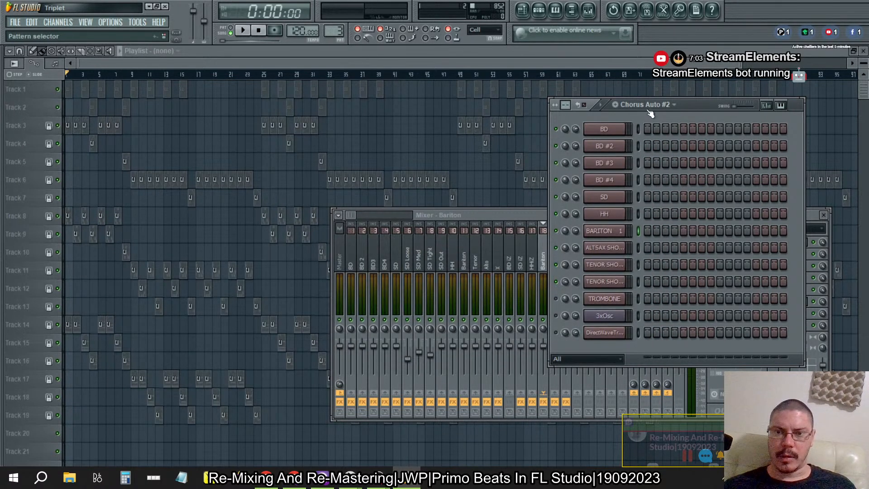
left_click(658, 197)
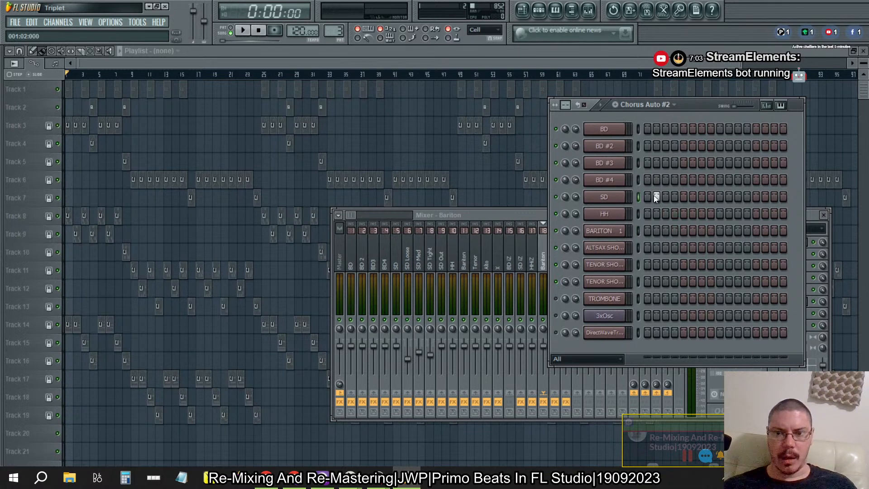
left_click(746, 130)
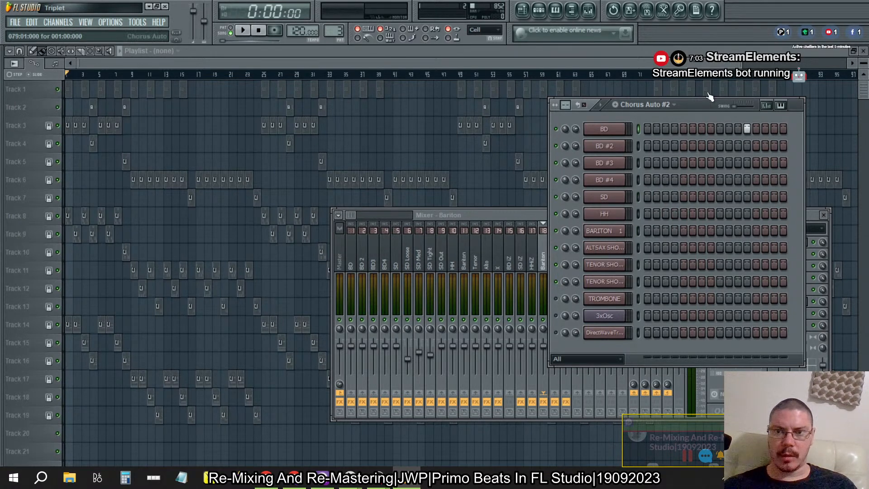
left_click(538, 11)
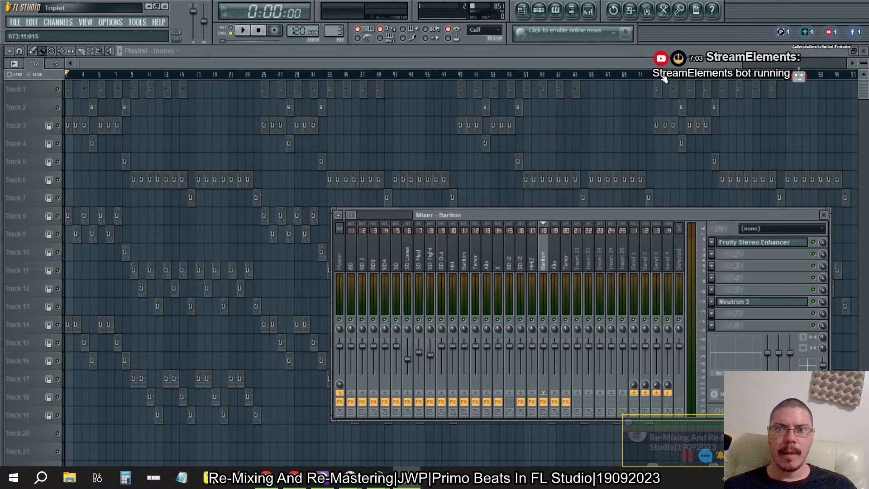
left_click(538, 11)
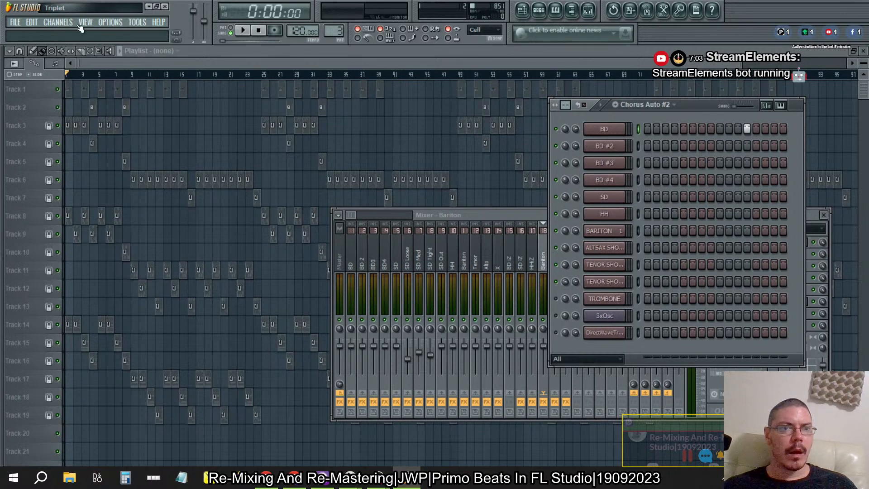
left_click(13, 23)
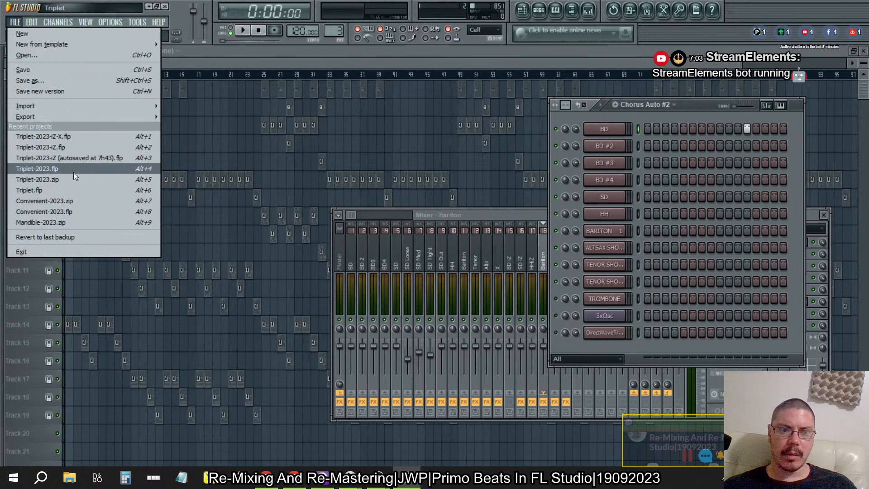
left_click(485, 220)
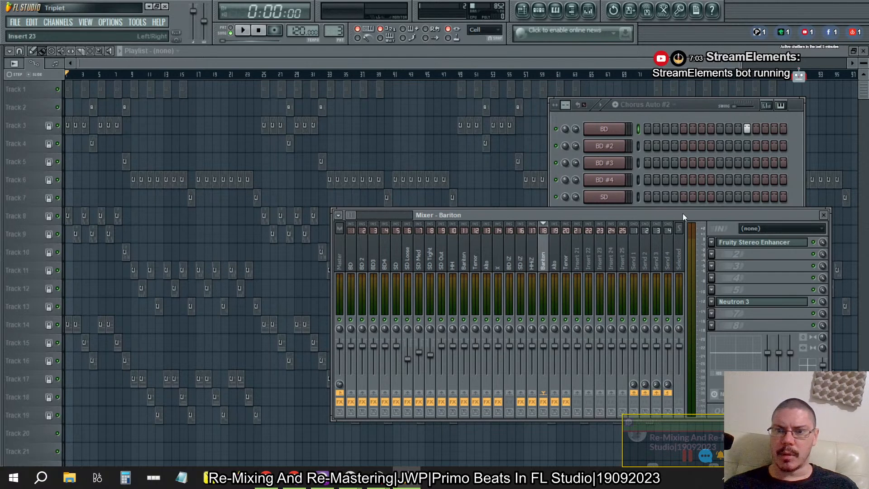
left_click(744, 131)
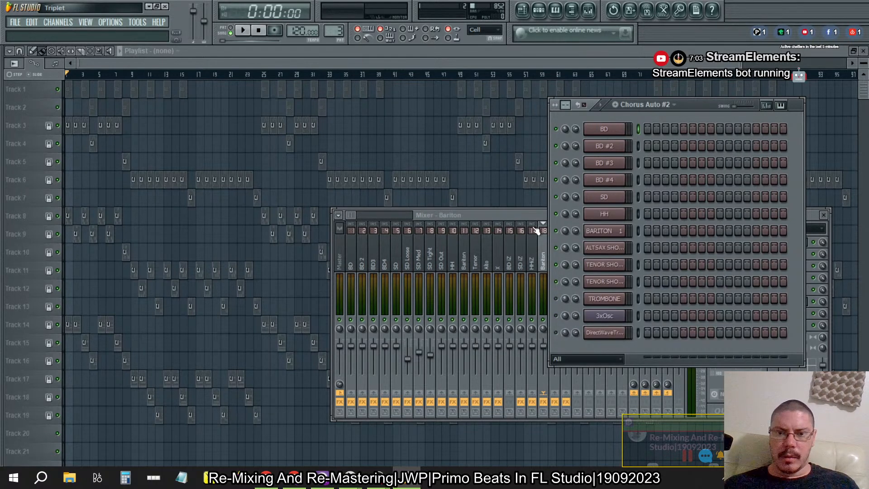
Arm the BD iZ, SD iZ, HHiZ, Bariton, Alto and Tenor mixer tracks (15 to 20) for disk recording.
left_click(498, 213)
left_click_drag(546, 255, 517, 270)
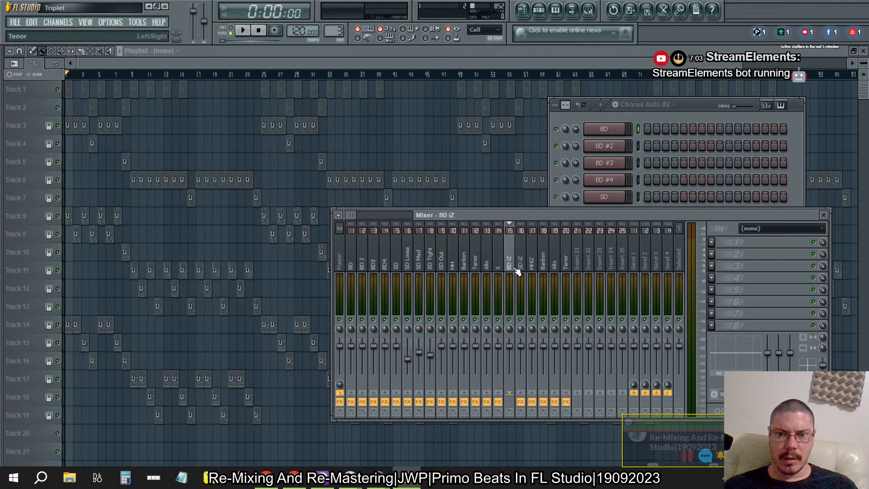
left_click(512, 413)
left_click(522, 414)
left_click(533, 414)
left_click(544, 413)
left_click(555, 413)
left_click(566, 413)
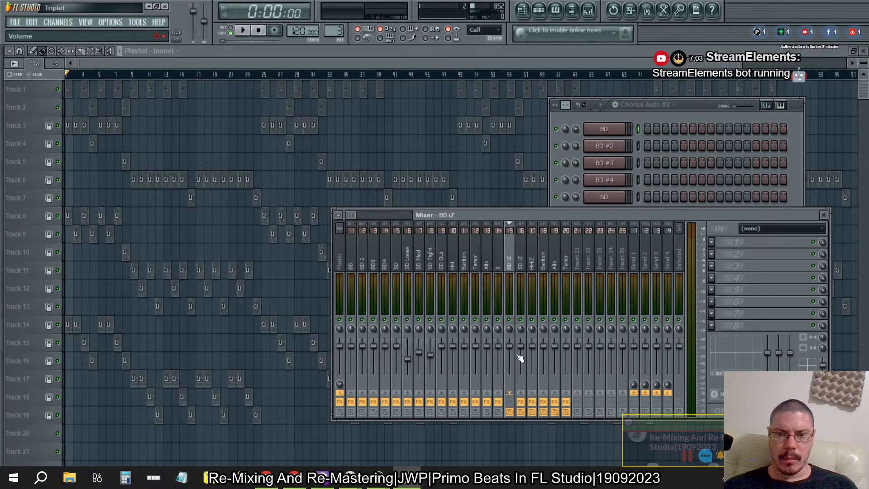
Load Neutron 3 into the sixth effect slot of the BD iZ track and close its plugin window.
left_click(712, 300)
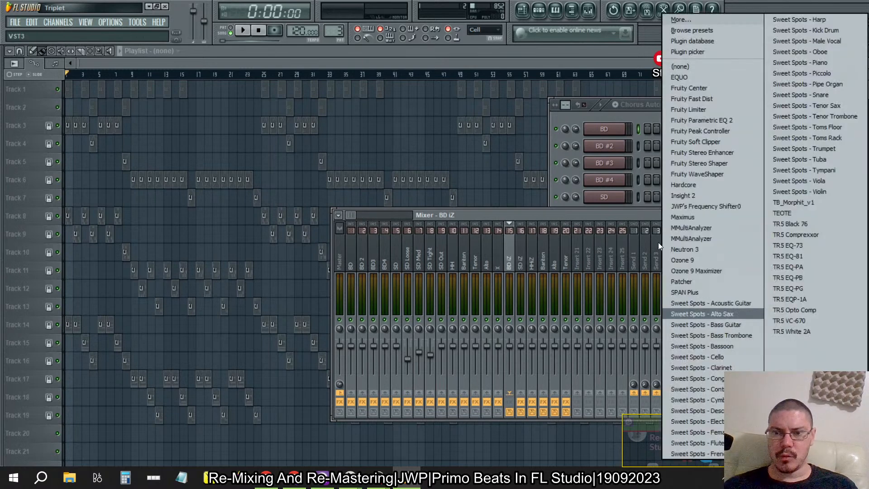
left_click(734, 248)
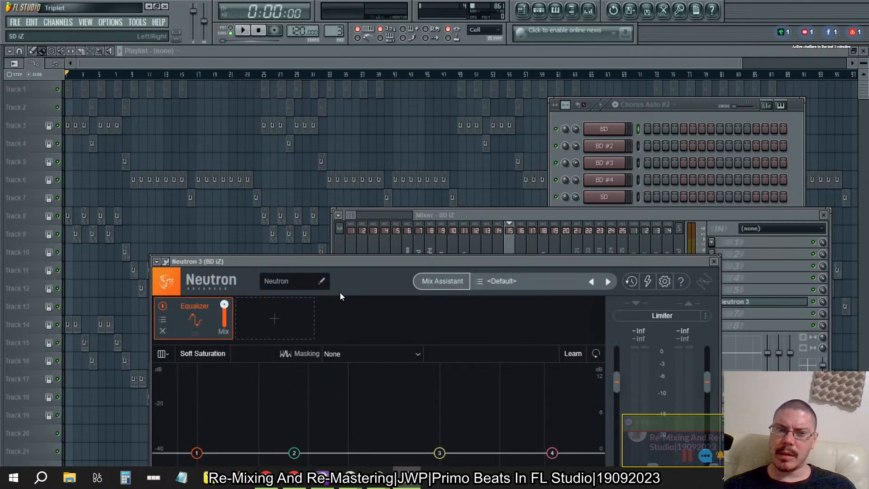
left_click(714, 261)
Disable the effect slots on the BD iZ, SD iZ, HHiZ, Bariton, Alto and Tenor mixer tracks.
left_click_drag(609, 213, 548, 215)
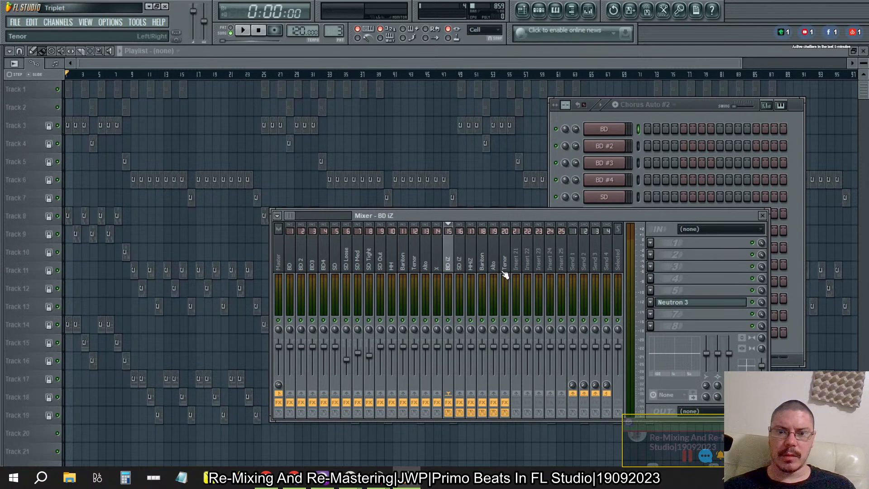
left_click(697, 112)
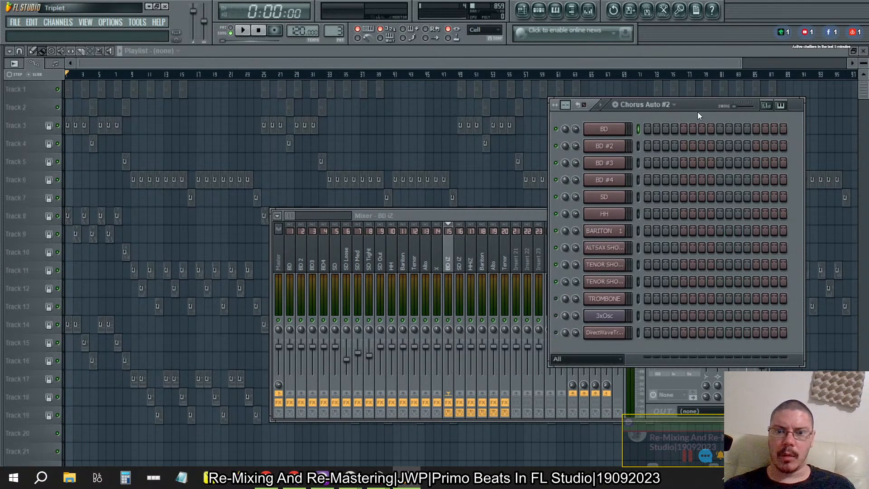
left_click(504, 218)
left_click(450, 403)
left_click(460, 403)
left_click(470, 402)
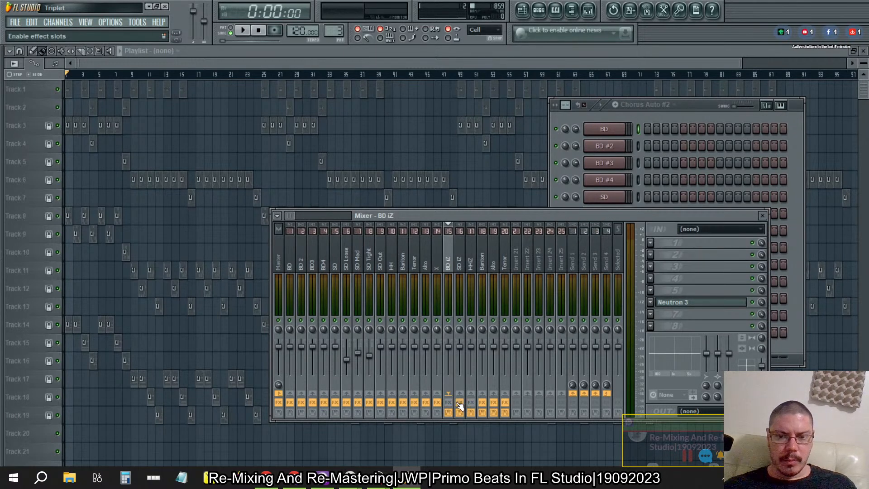
left_click(482, 403)
left_click(494, 402)
left_click(505, 402)
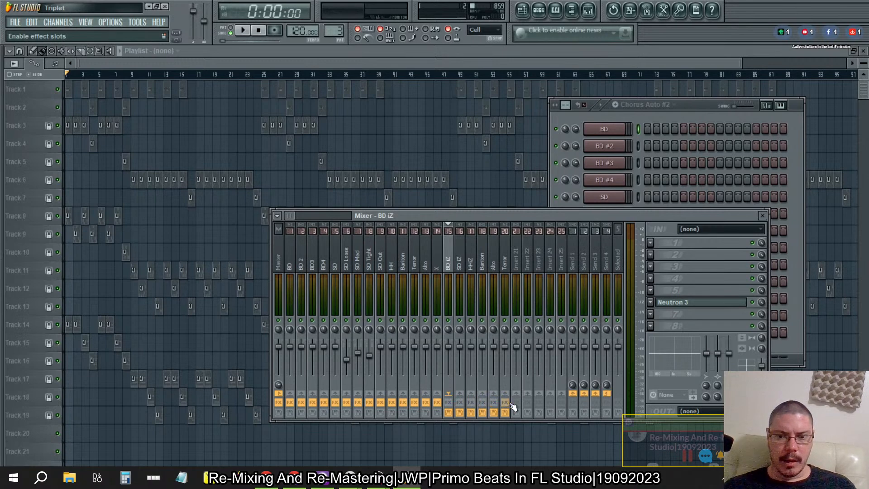
Start choosing BD iZ's recording file and browse from Work Flow through Primo Beats and Sillhouette to the Sillhouette Flp Data folder.
left_click(448, 413)
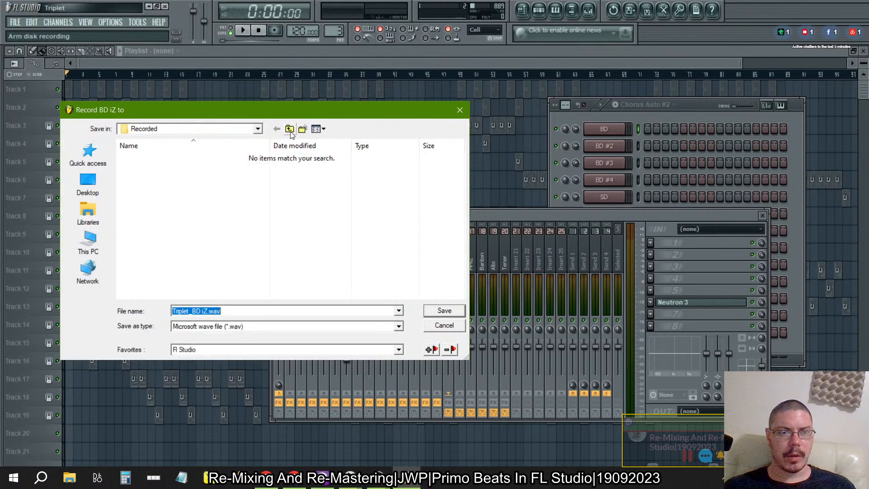
left_click(93, 163)
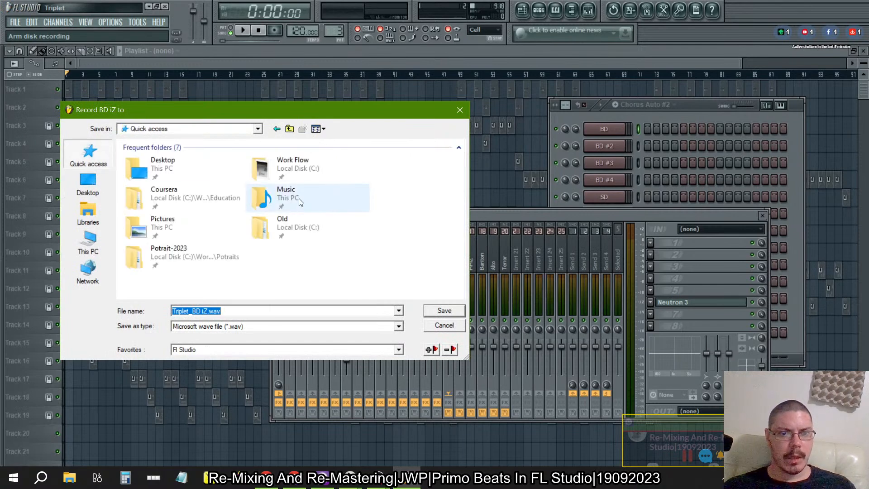
double_click(293, 164)
double_click(188, 179)
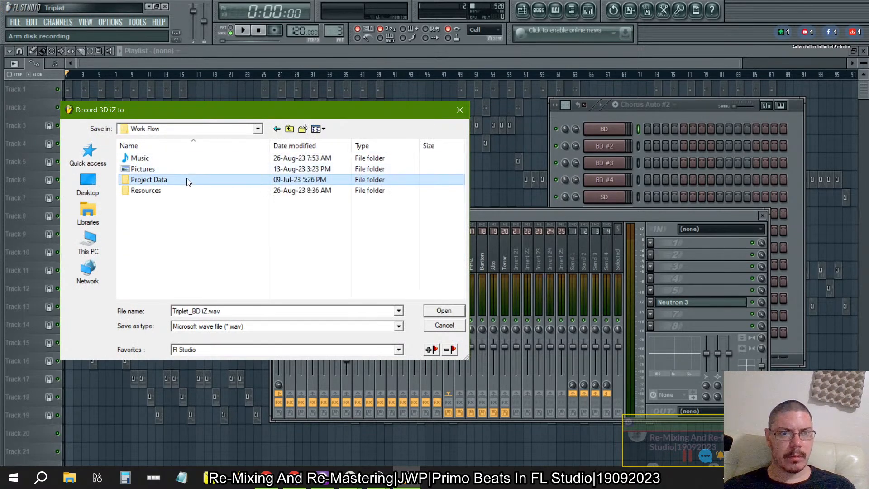
double_click(171, 178)
left_click(169, 161)
double_click(169, 159)
double_click(163, 169)
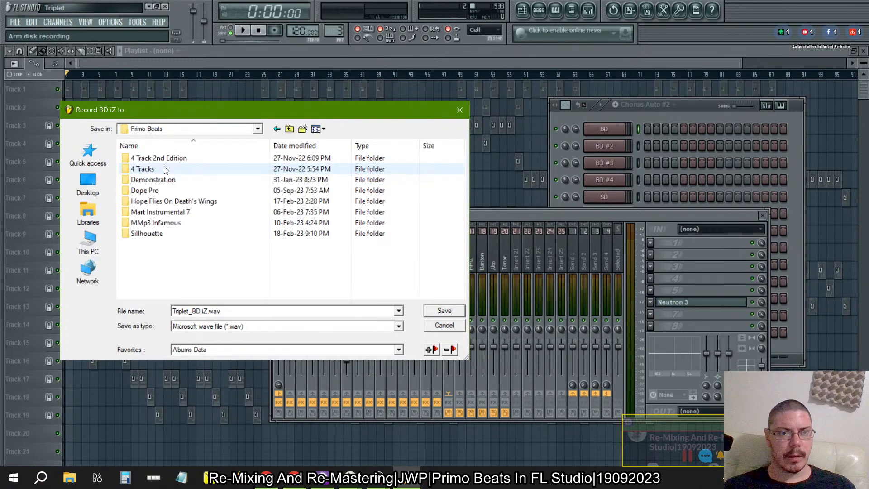
double_click(161, 237)
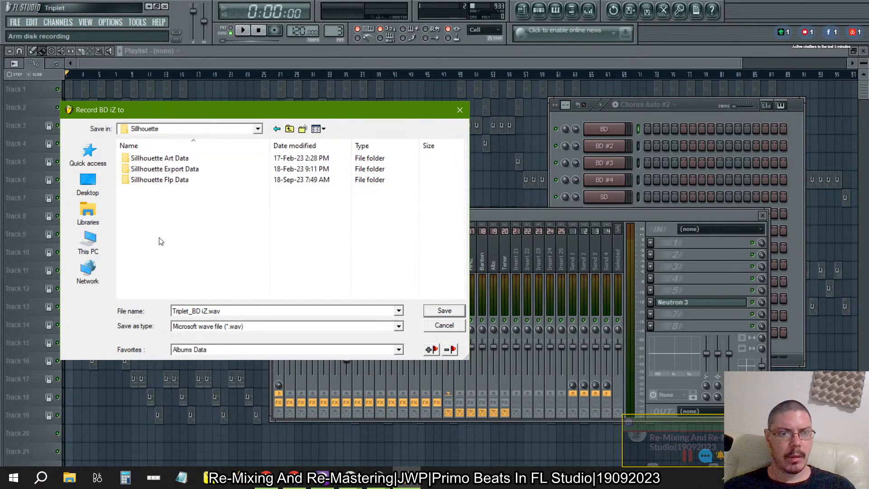
double_click(174, 181)
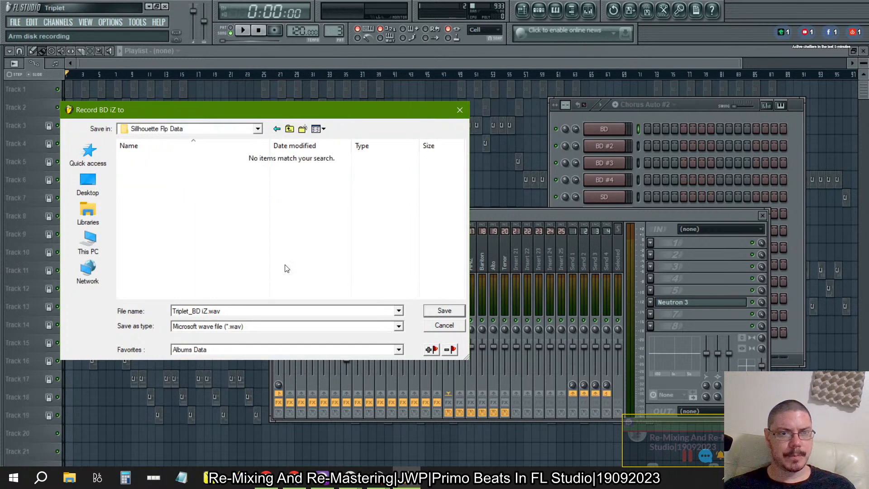
Create a Triplet folder with an Audio Data subfolder inside it, and open Audio Data as the recording location.
key("ctrl+shift+n")
type("Triplet")
key("Return")
key("Return")
key("ctrl+shift+n")
type("Audio Data")
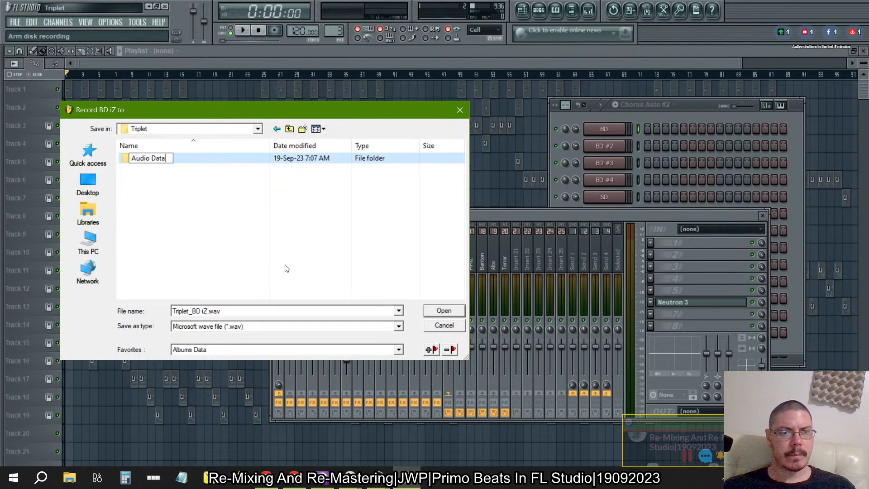
key("Return")
key("Return")
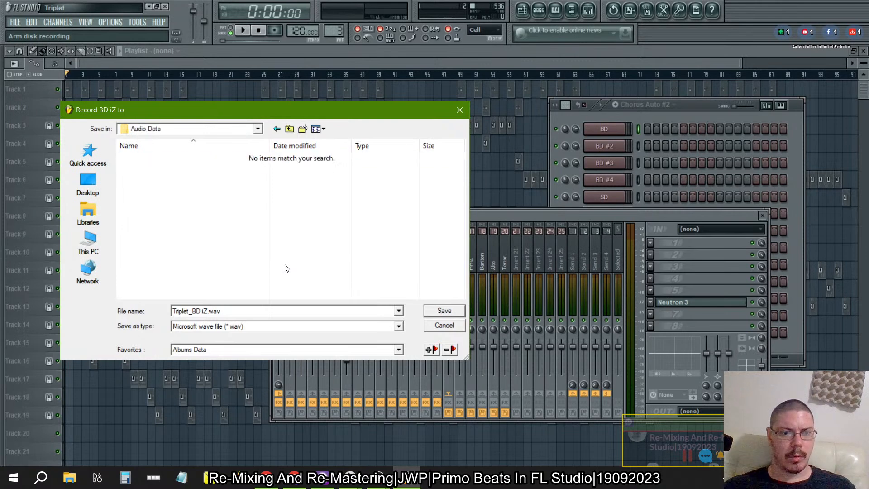
Name the BD iZ track's recording file Triplet_BD.wav and save it in the Audio Data folder.
left_click_drag(172, 311, 236, 311)
left_click(222, 311)
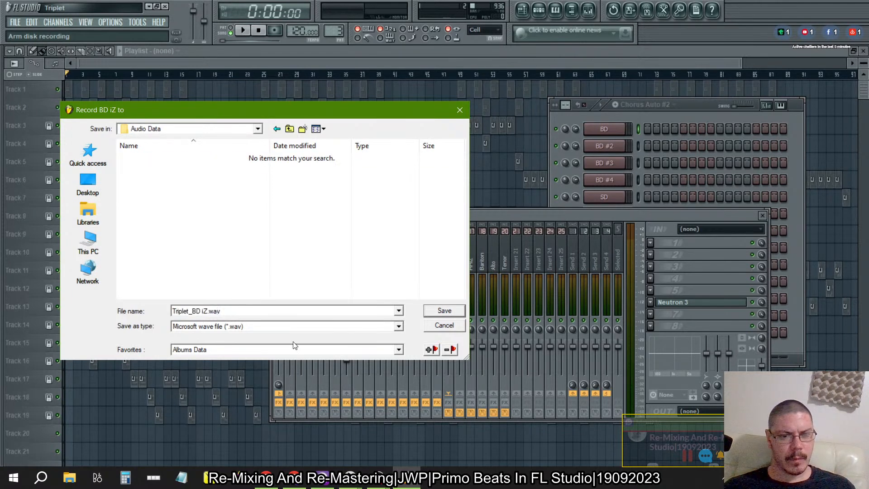
key("BackSpace")
key("BackSpace")
key("BackSpace")
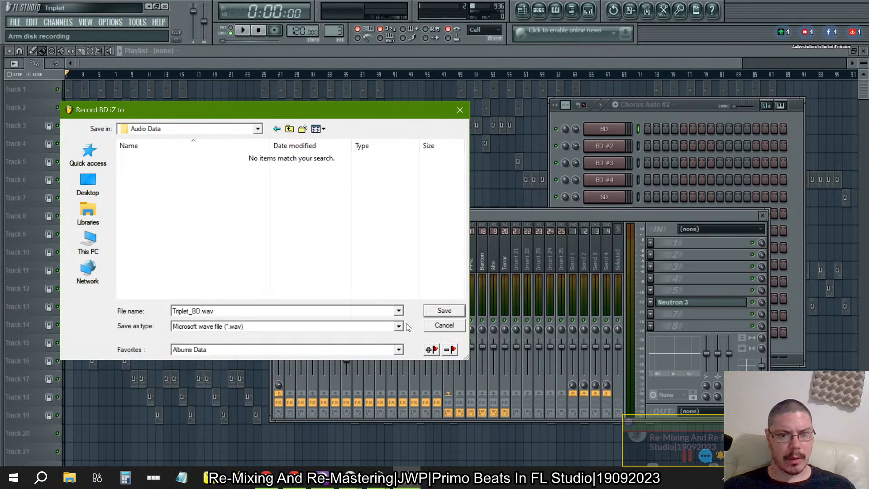
left_click(447, 315)
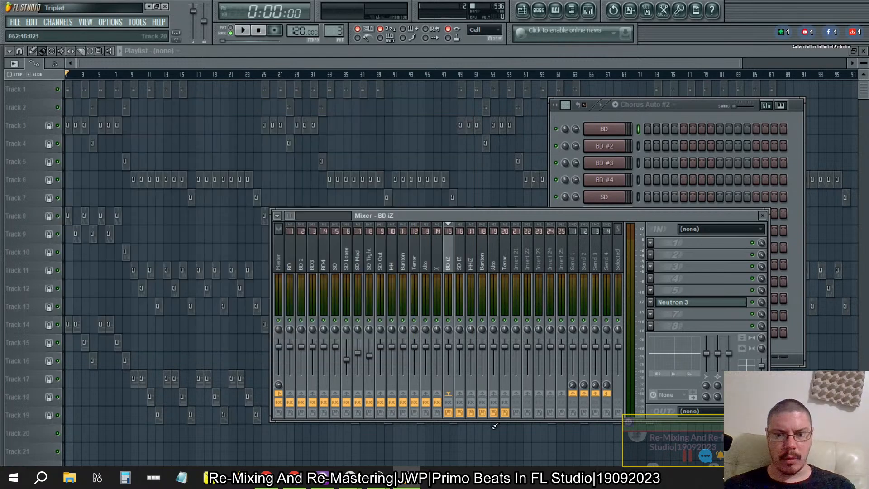
Start choosing SD iZ's recording file and browse from Work Flow through Primo Beats, Sillhouette and Sillhouette Flp Data to Triplet's Audio Data folder.
left_click(459, 413)
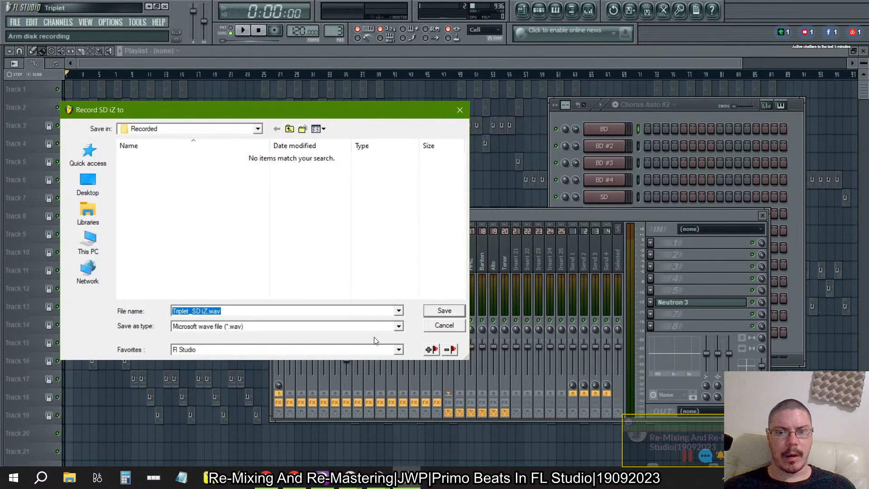
left_click(88, 154)
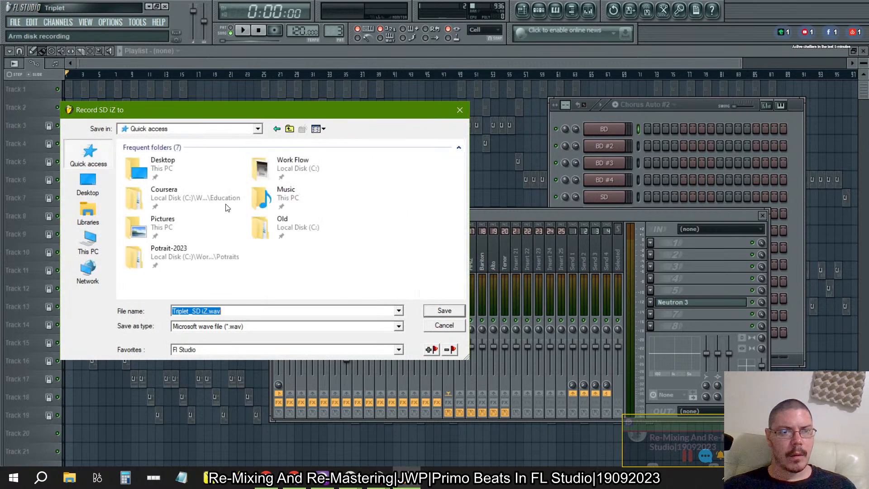
double_click(283, 174)
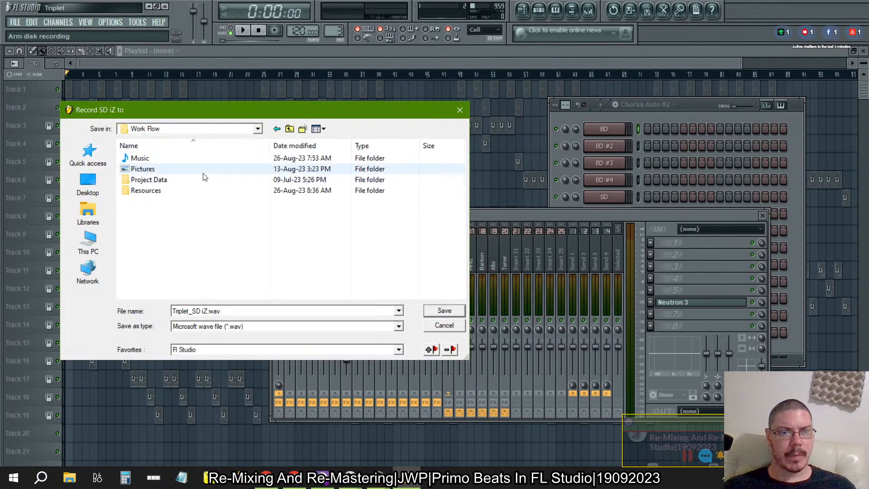
double_click(188, 180)
double_click(178, 180)
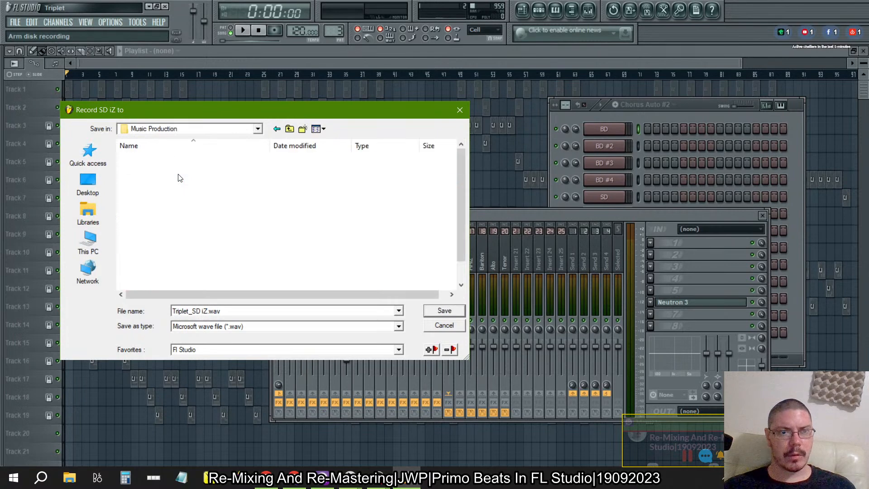
double_click(173, 159)
double_click(164, 173)
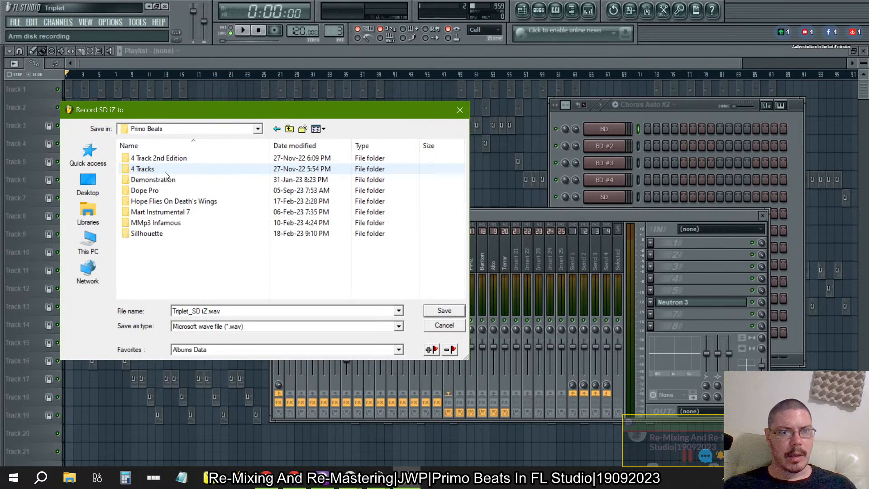
double_click(162, 235)
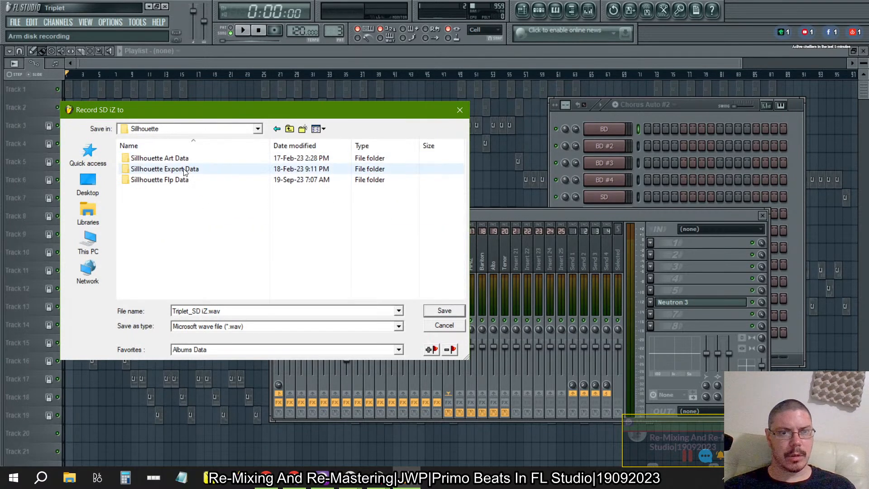
double_click(178, 180)
double_click(172, 159)
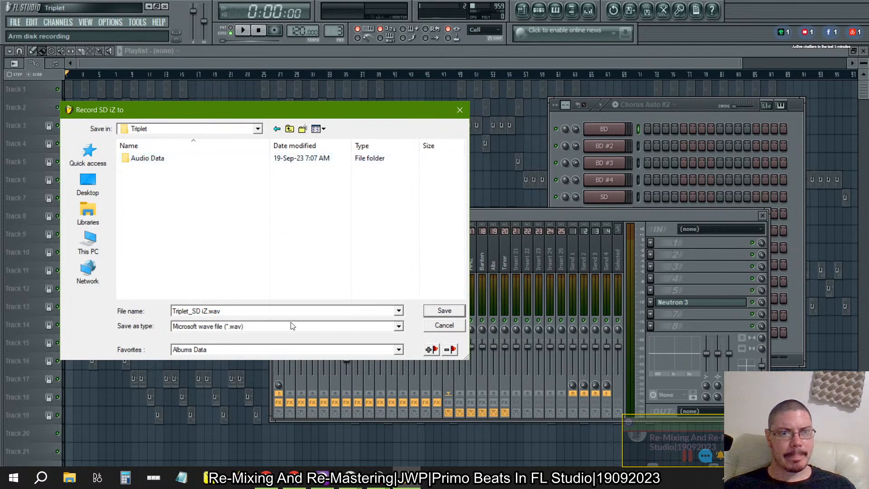
double_click(196, 159)
Add the Audio Data folder to the favorites, remove "iZ" from the SD recording's file name and save it.
left_click(436, 352)
left_click(282, 311)
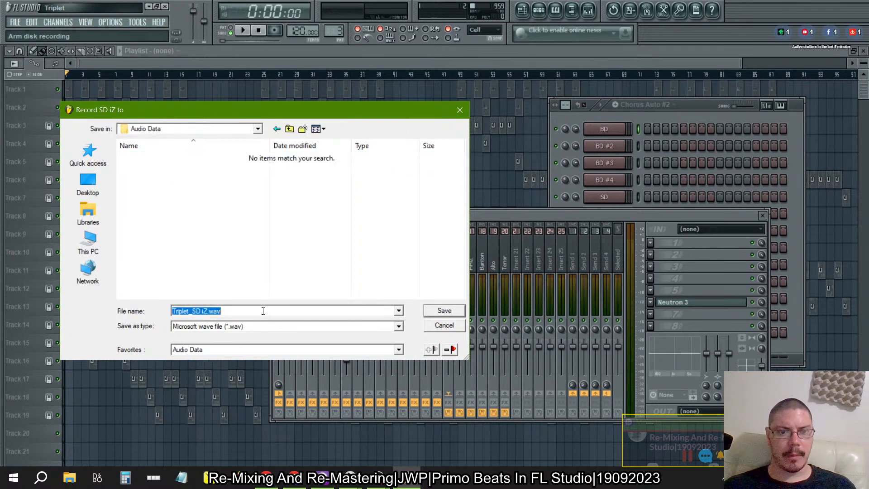
left_click(201, 311)
key("Delete")
key("Delete")
key("Delete")
left_click(445, 310)
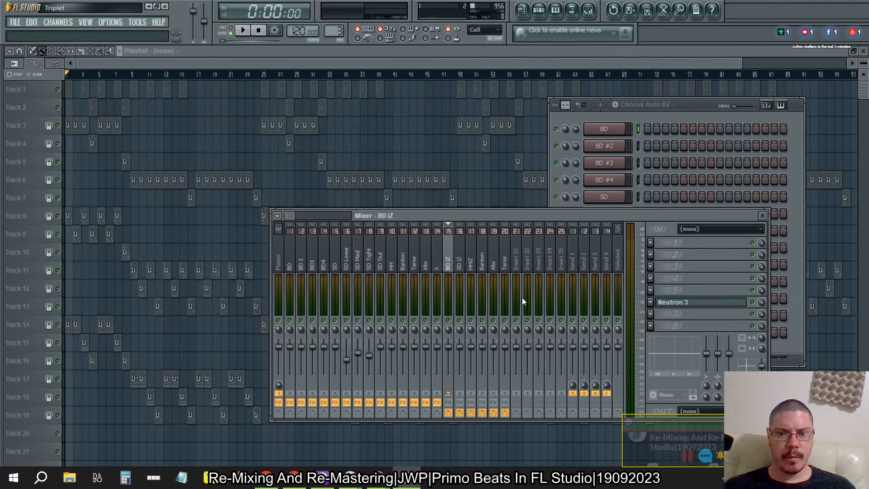
Choose the Audio Data favorite as the HHiZ track's recording location and save its recording file there.
left_click(471, 265)
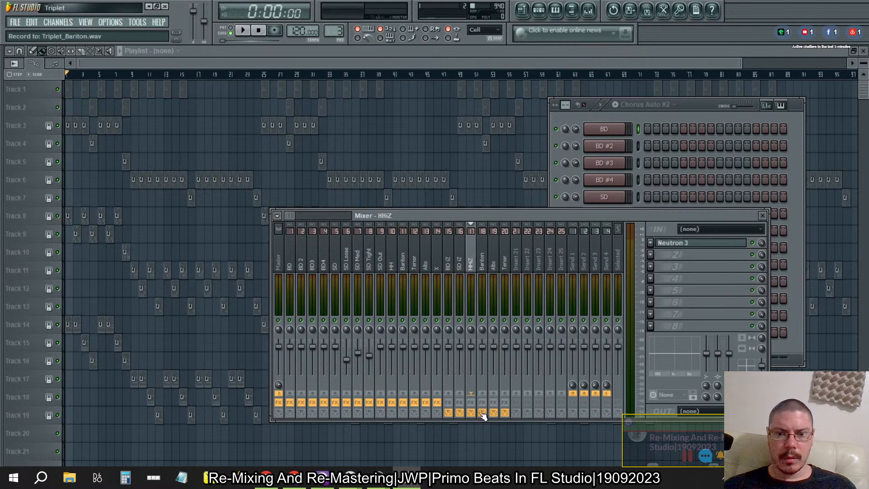
left_click(381, 350)
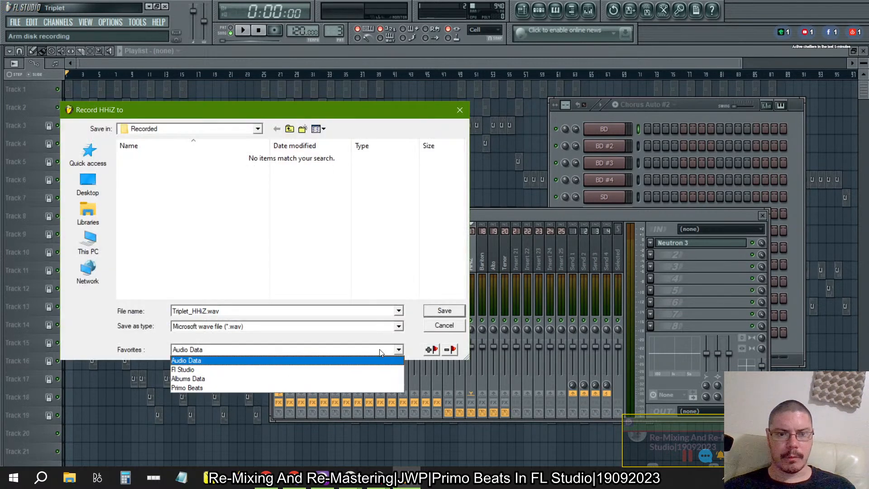
left_click(361, 361)
left_click(205, 311)
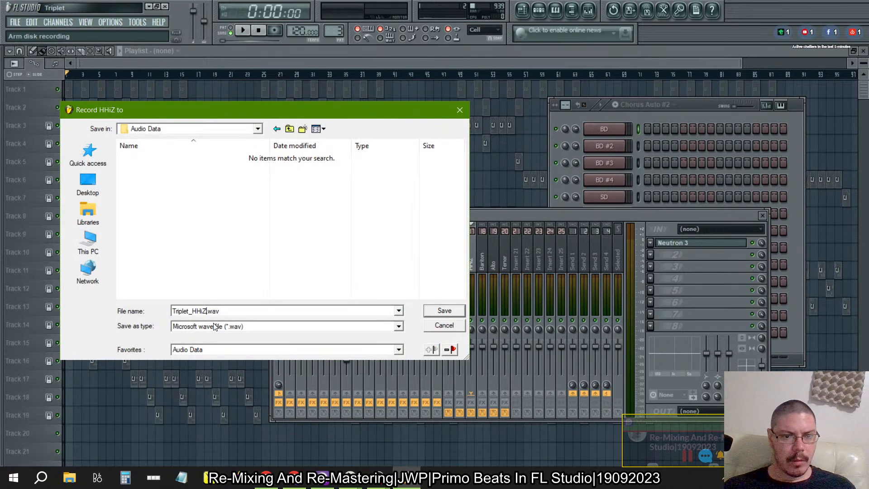
left_click(443, 311)
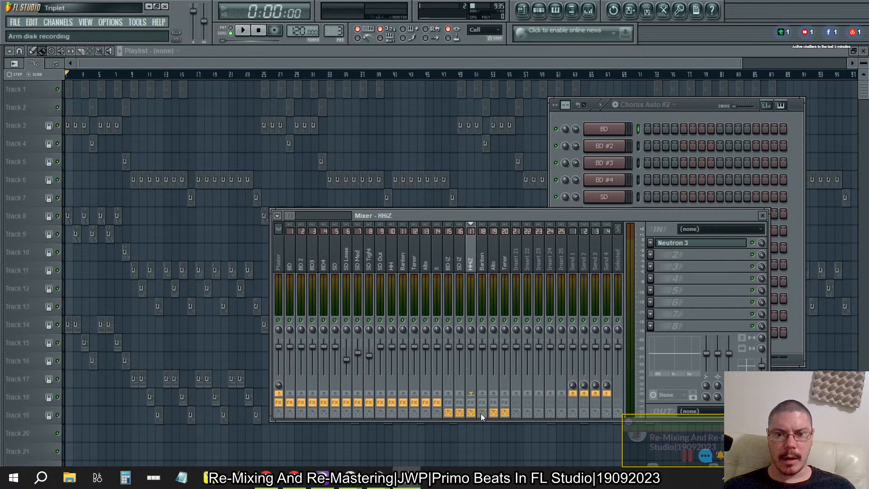
Set the Bariton track to record to Triplet_Bariton.wav in Triplet's Audio Data folder.
left_click(481, 413)
left_click(209, 312)
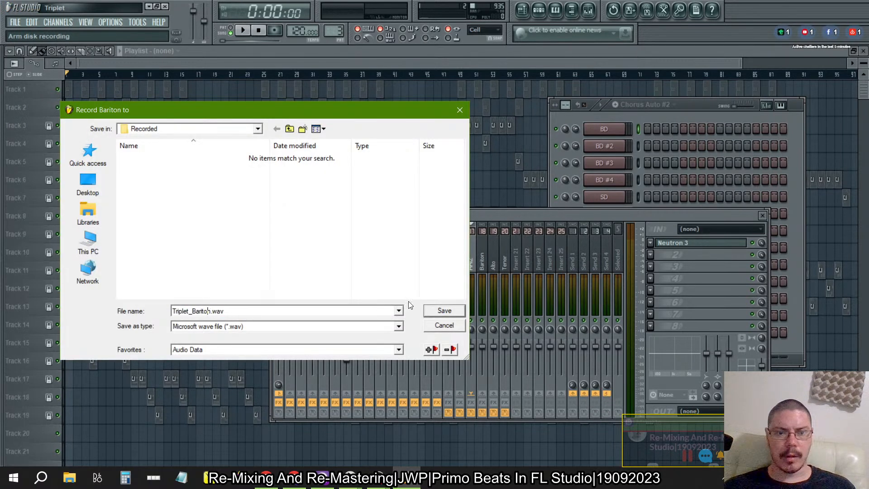
left_click(341, 350)
left_click(319, 360)
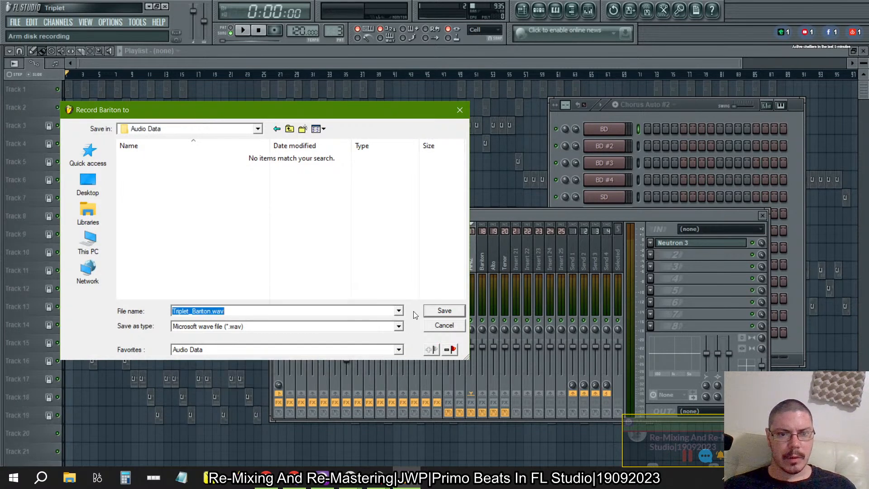
left_click(294, 129)
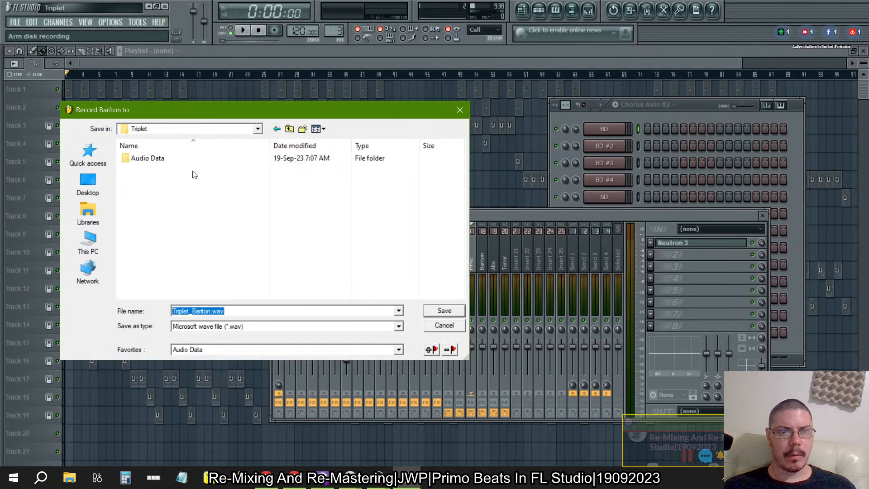
double_click(181, 161)
left_click(444, 310)
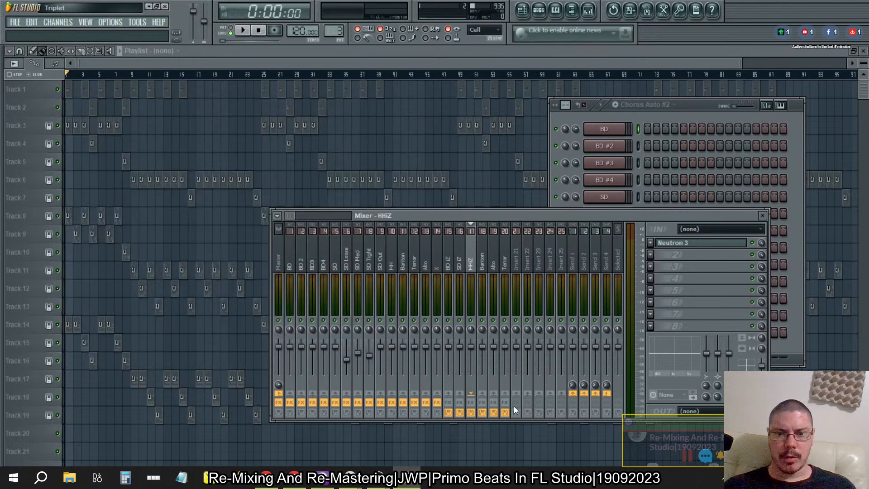
Set the Alto track to record to Triplet_Alto.wav in the Audio Data favorite folder.
left_click(494, 412)
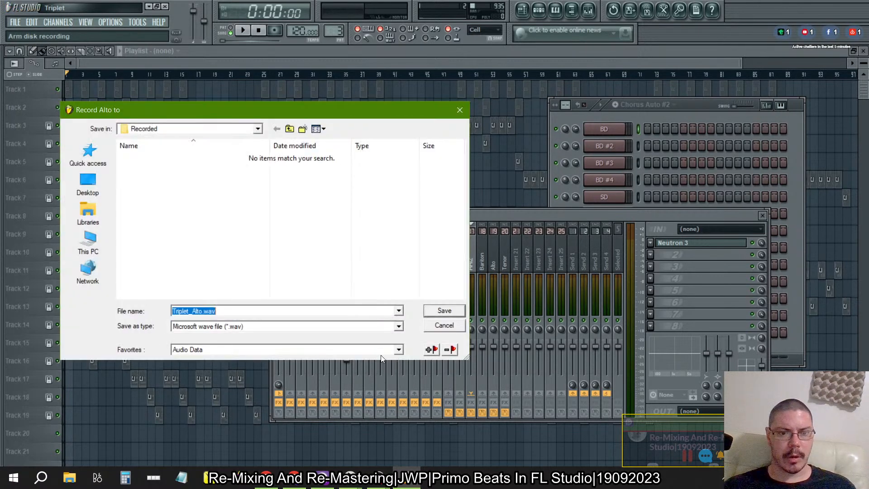
left_click(378, 351)
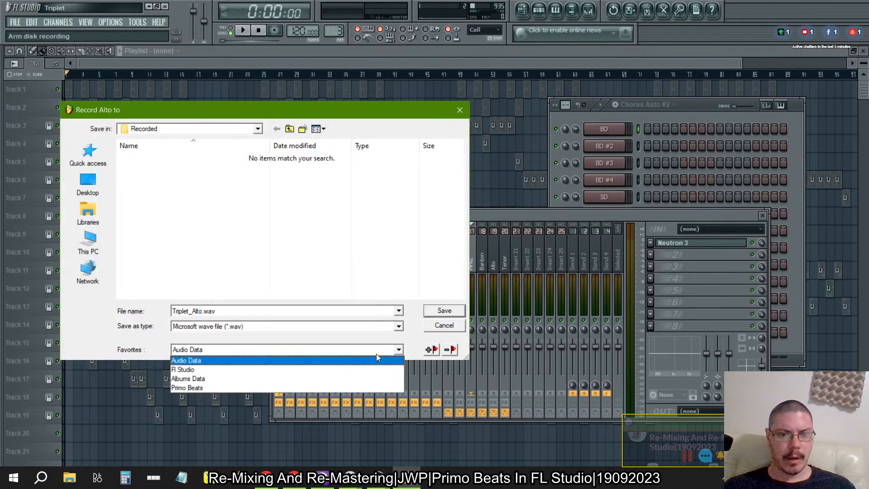
left_click(346, 362)
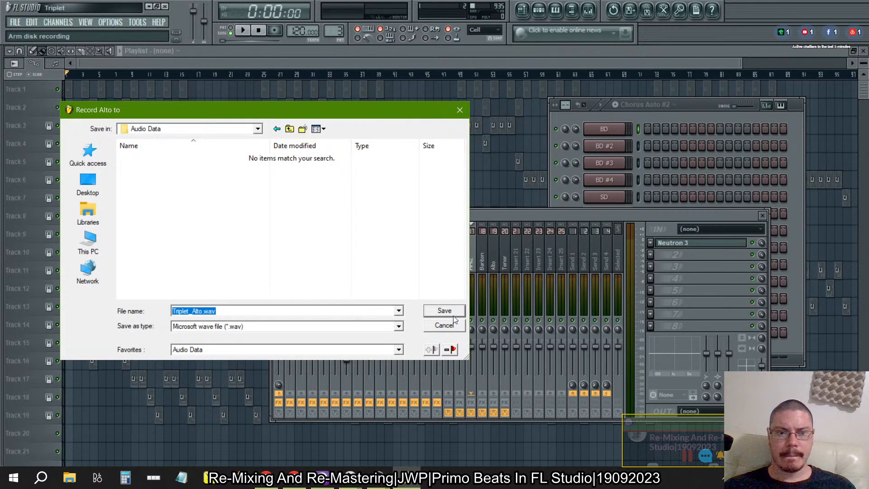
left_click(451, 312)
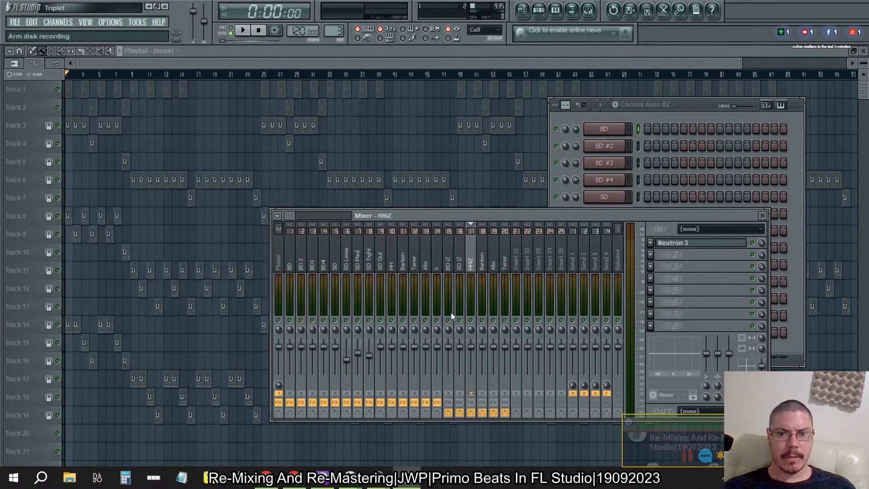
Save the Tenor track's recording file as Triplet_Tenor.wav.
left_click(505, 414)
left_click(358, 349)
left_click(358, 349)
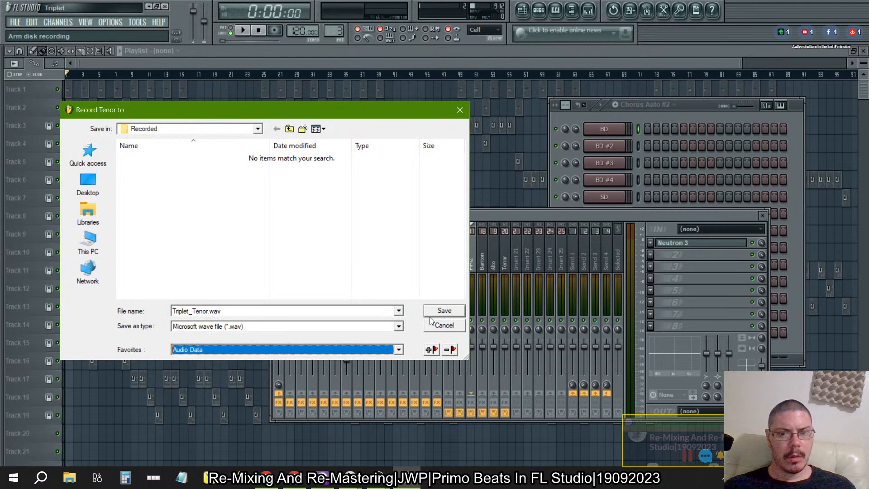
left_click(442, 311)
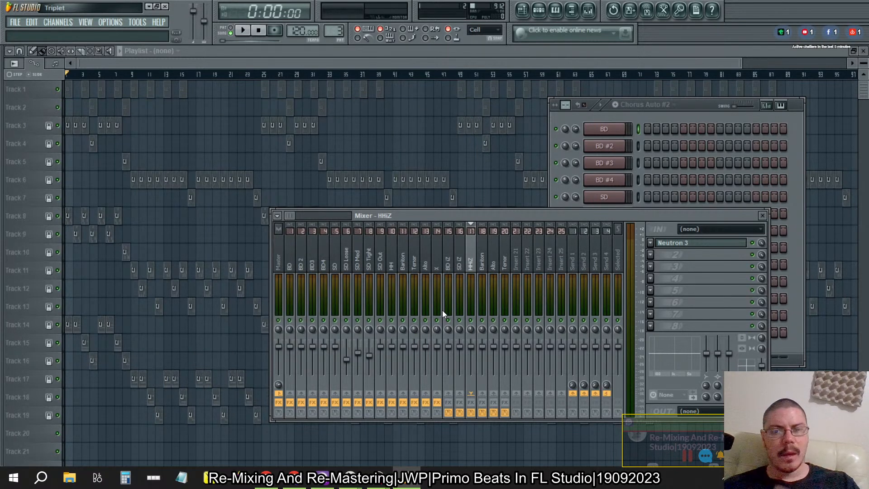
left_click(278, 217)
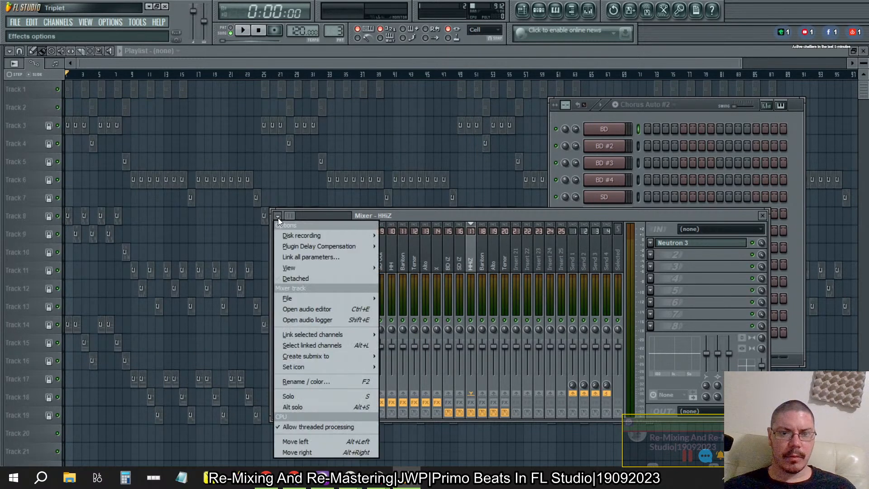
left_click(503, 216)
Bring the channel rack forward and reset the first TENOR SHORT channel's panning and the second one's panning and volume.
left_click(696, 110)
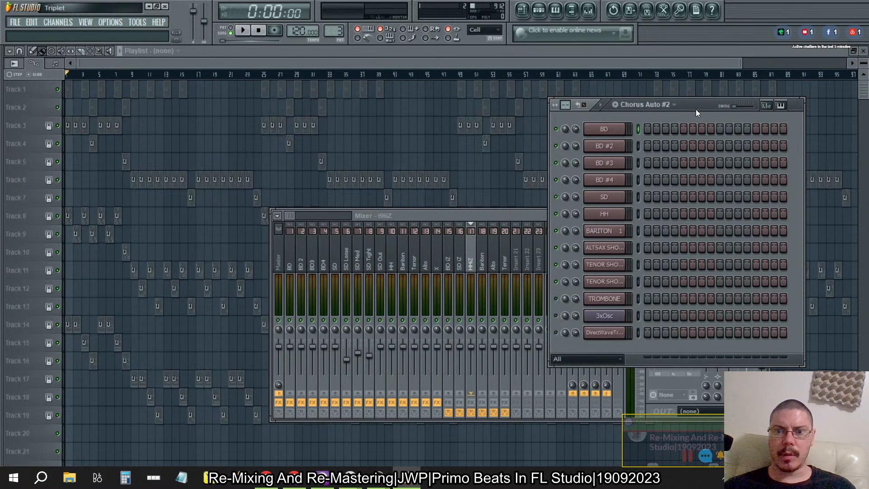
right_click(564, 265)
left_click(584, 270)
right_click(567, 282)
left_click(575, 288)
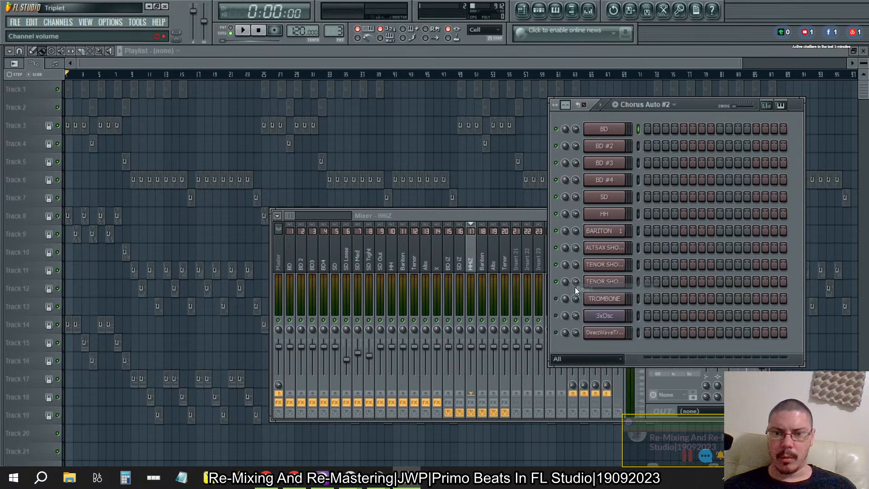
right_click(576, 279)
left_click(584, 284)
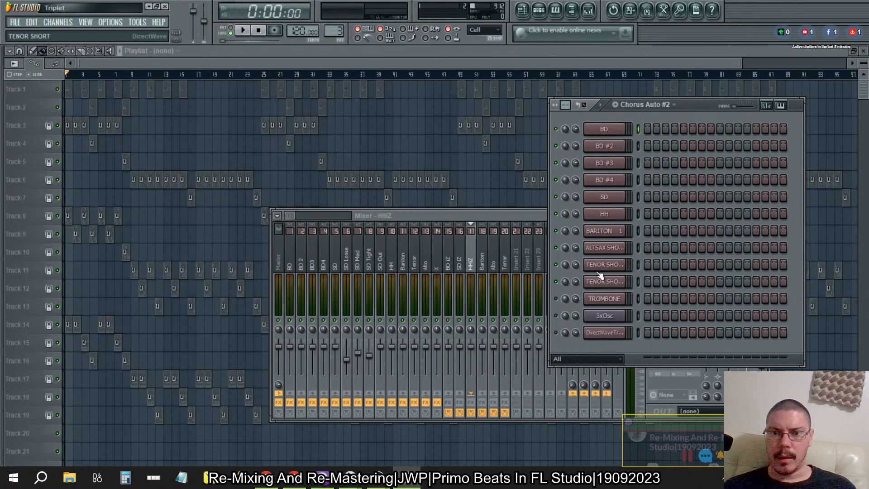
Check the mixer track routing in the channel settings of BD, BD #2, BD #3, BD #4 and SD.
left_click(596, 131)
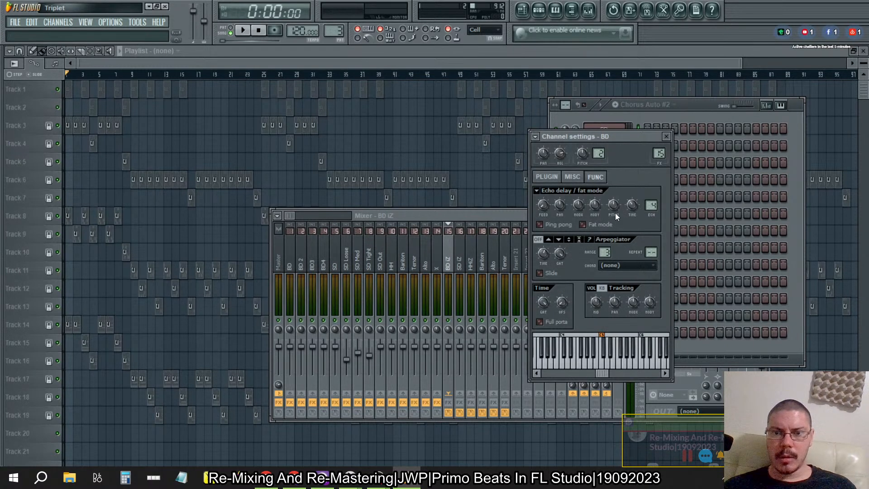
left_click(572, 177)
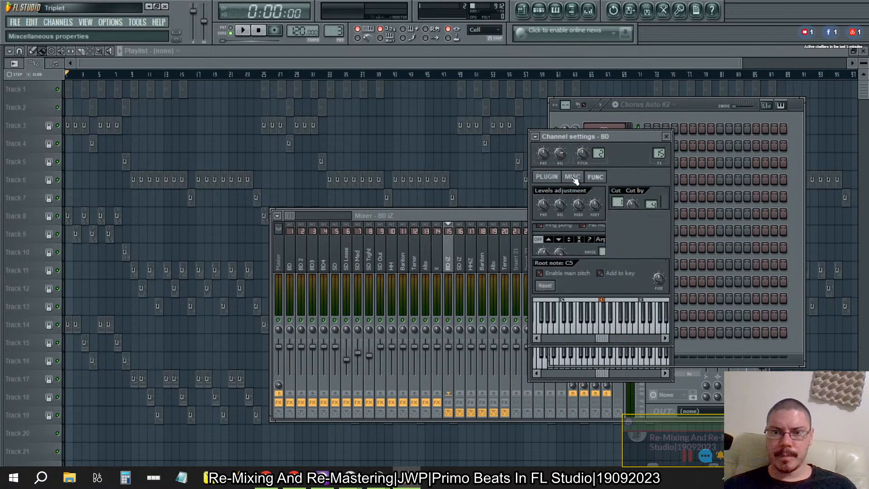
left_click(666, 136)
left_click(612, 150)
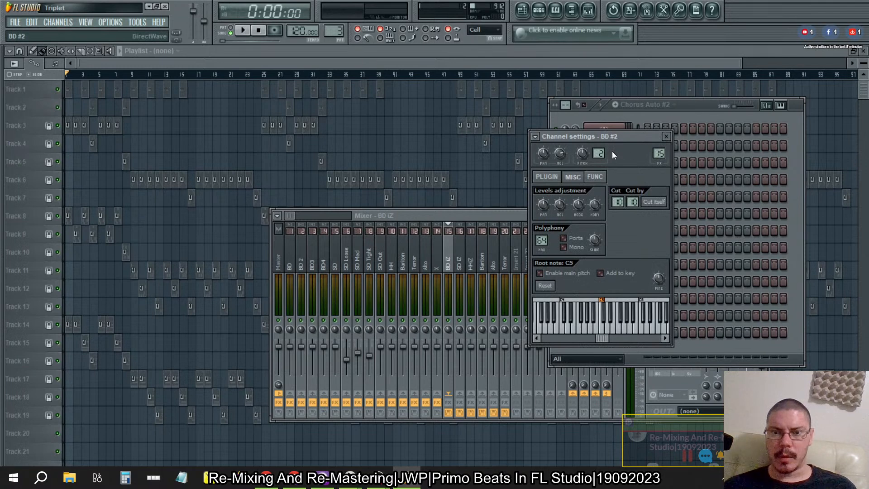
left_click(666, 136)
left_click(598, 167)
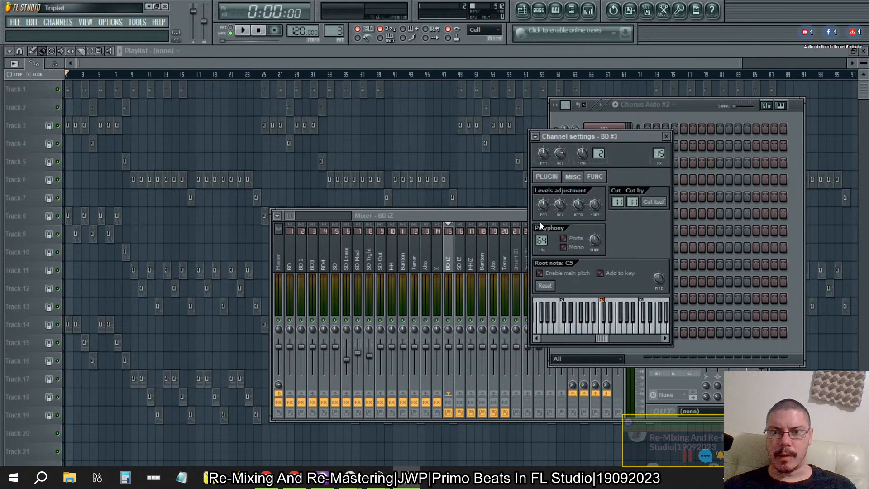
left_click(664, 136)
left_click(615, 167)
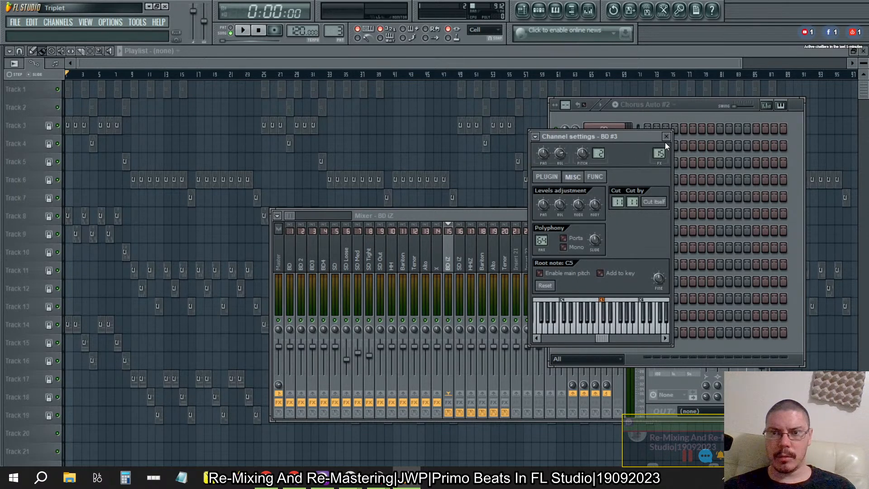
left_click(666, 137)
left_click(607, 180)
left_click(667, 137)
left_click(620, 198)
left_click(667, 132)
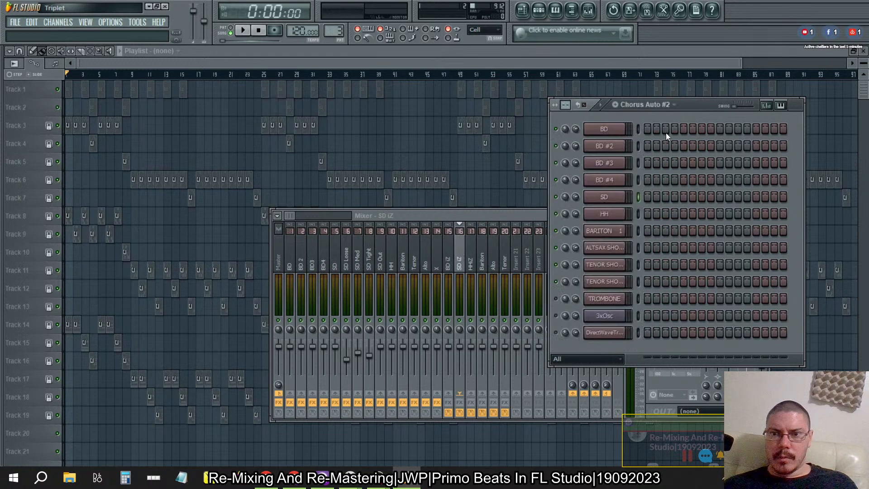
Check the mixer track routing in the channel settings of HH, BARITON 1, ALTSAX SHORT and both TENOR SHORT channels.
left_click(602, 214)
left_click(666, 137)
left_click(609, 232)
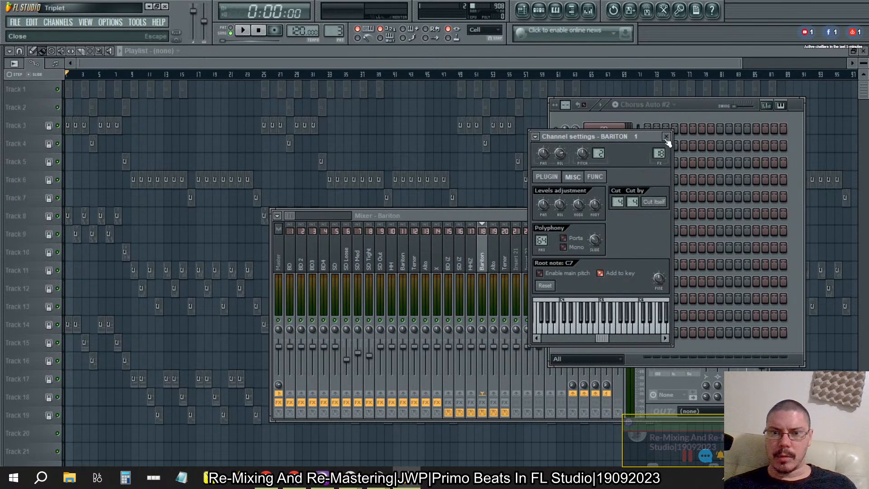
left_click(666, 136)
left_click(615, 246)
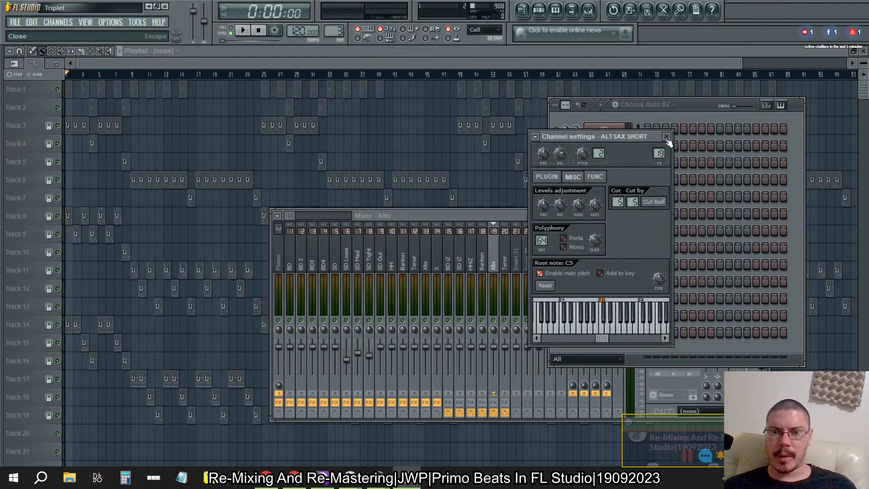
left_click(666, 136)
left_click(615, 255)
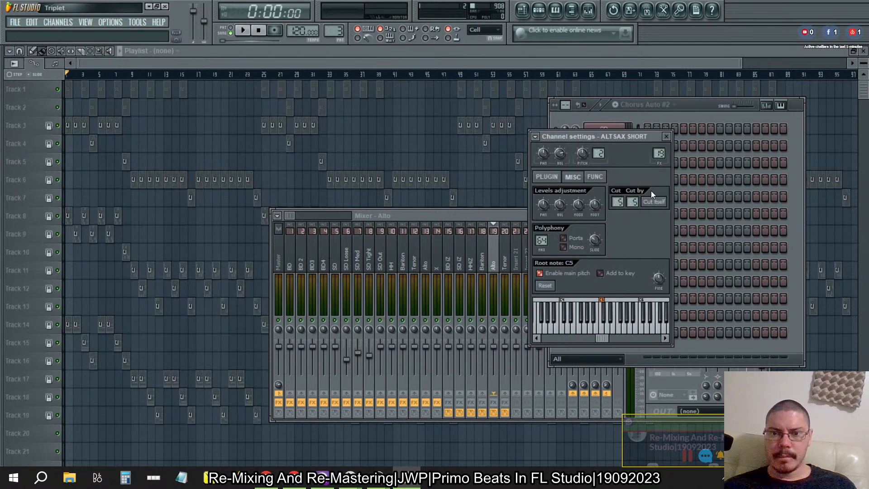
left_click(666, 136)
left_click(616, 265)
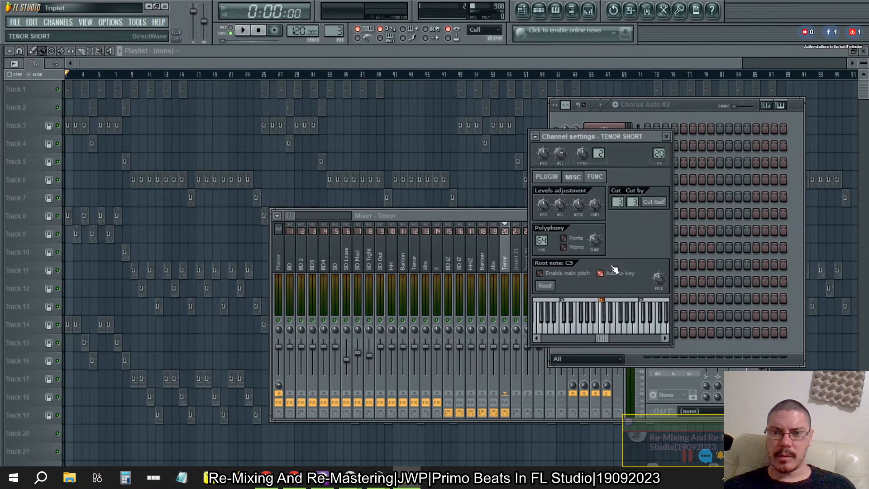
left_click(666, 136)
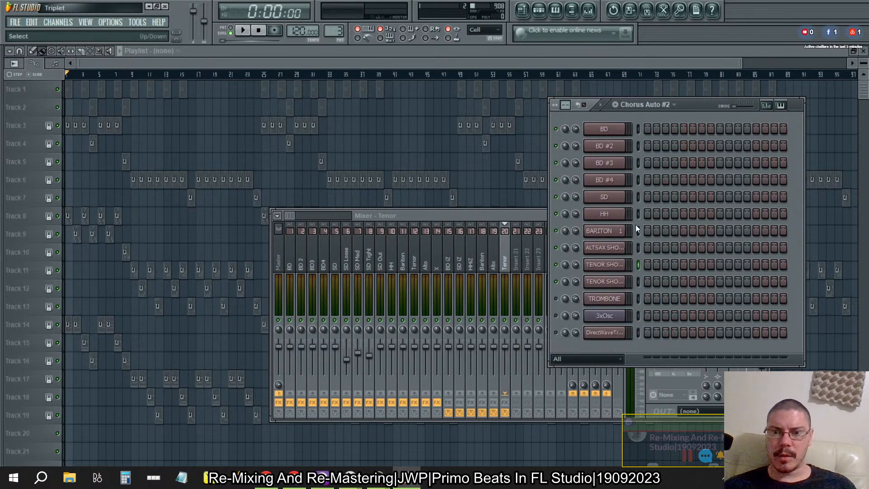
left_click(616, 282)
left_click(666, 136)
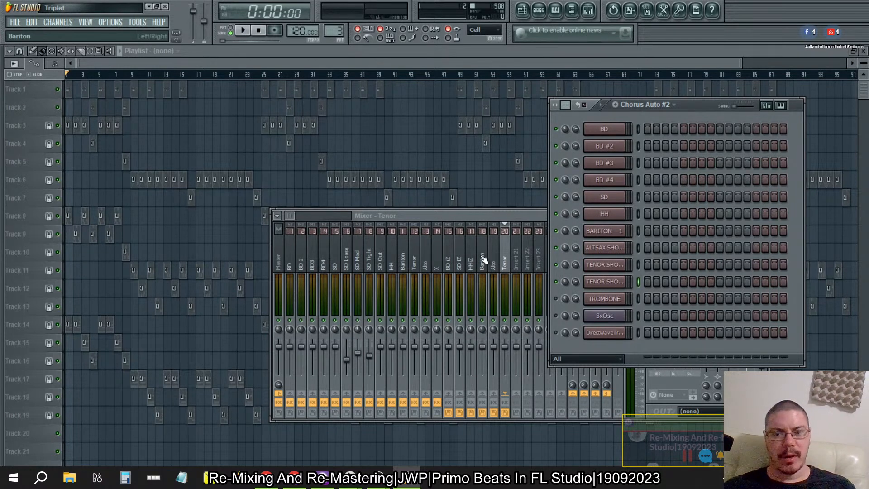
Bring the mixer forward and enable automatic creation of audio clips for disk recording.
left_click(499, 215)
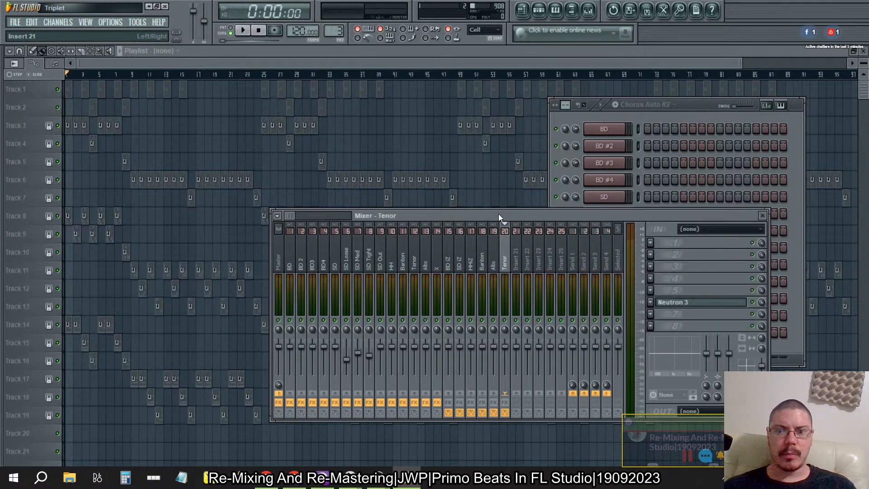
left_click(277, 219)
mouse_move(320, 236)
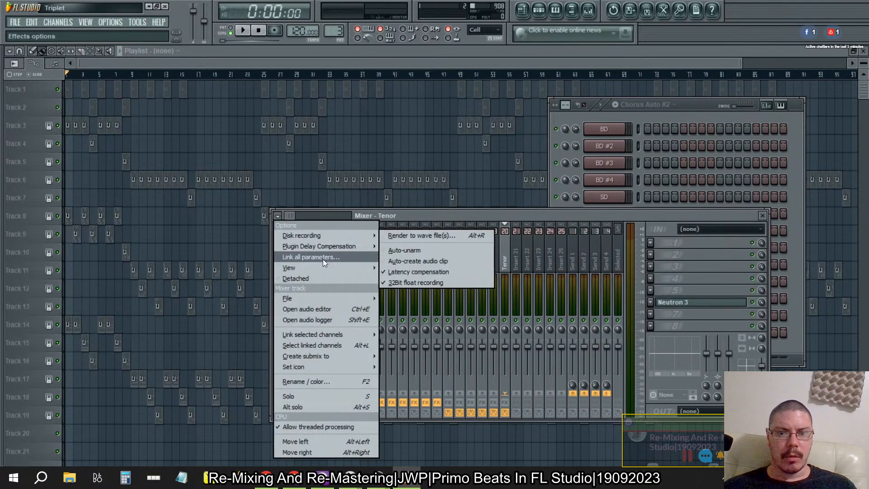
mouse_move(322, 299)
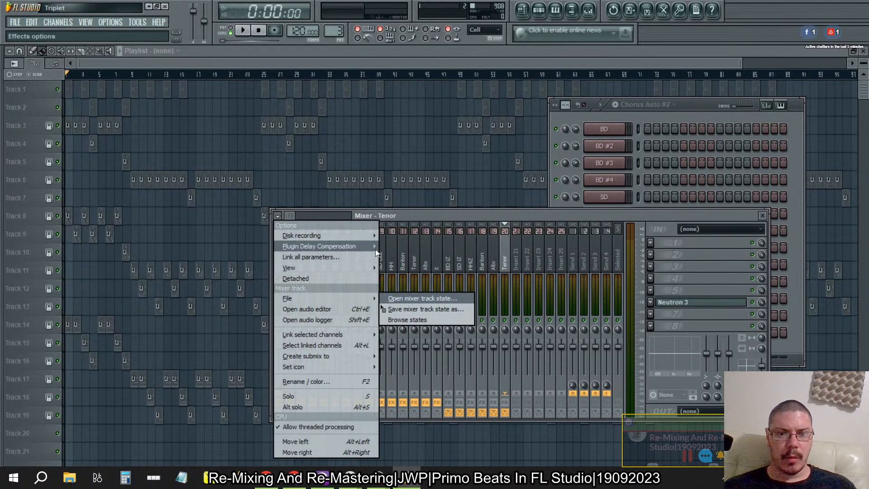
mouse_move(360, 234)
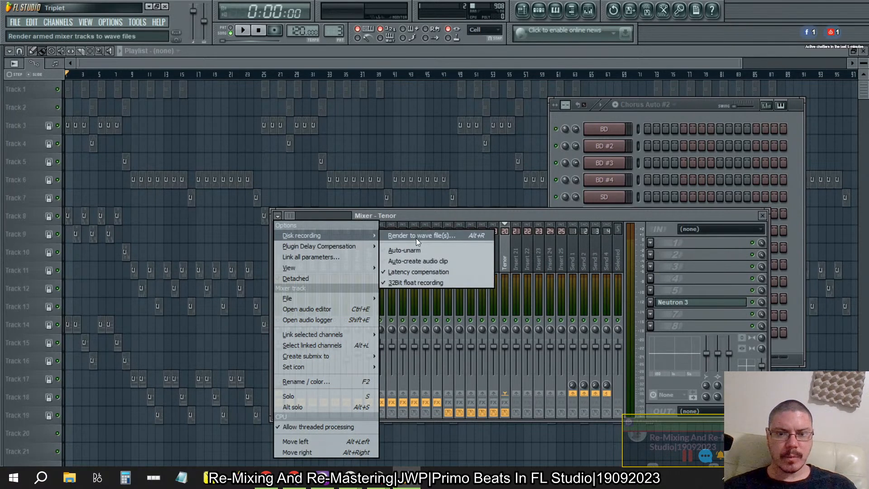
left_click(416, 262)
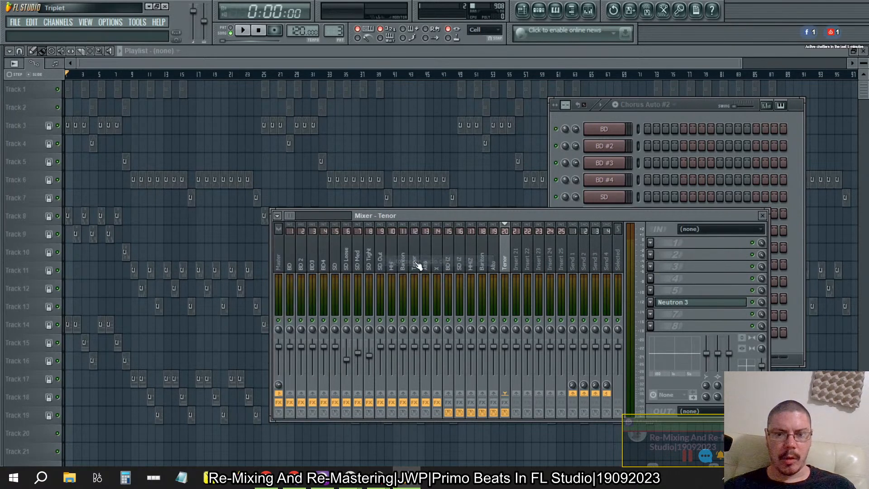
left_click(278, 215)
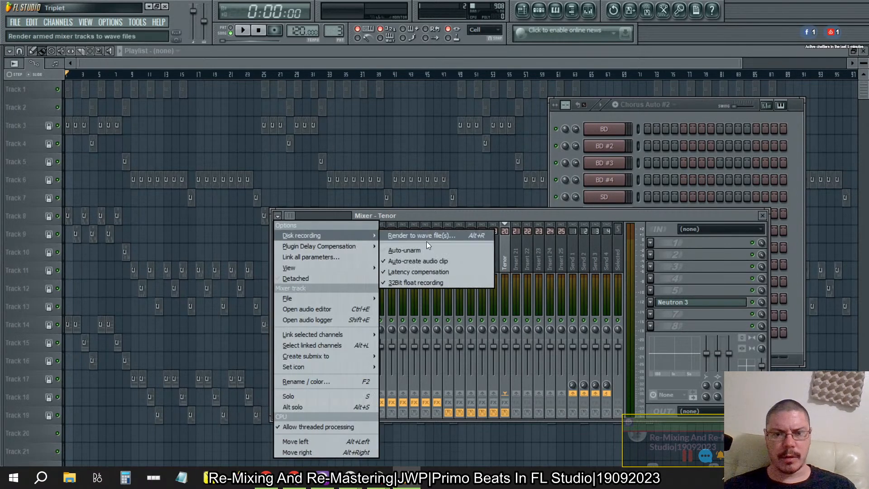
left_click(417, 270)
left_click(278, 217)
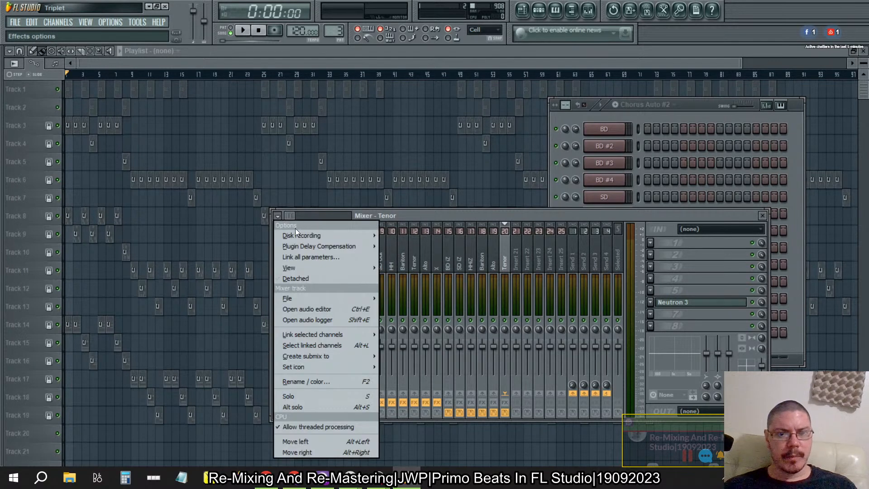
mouse_move(306, 235)
left_click(410, 272)
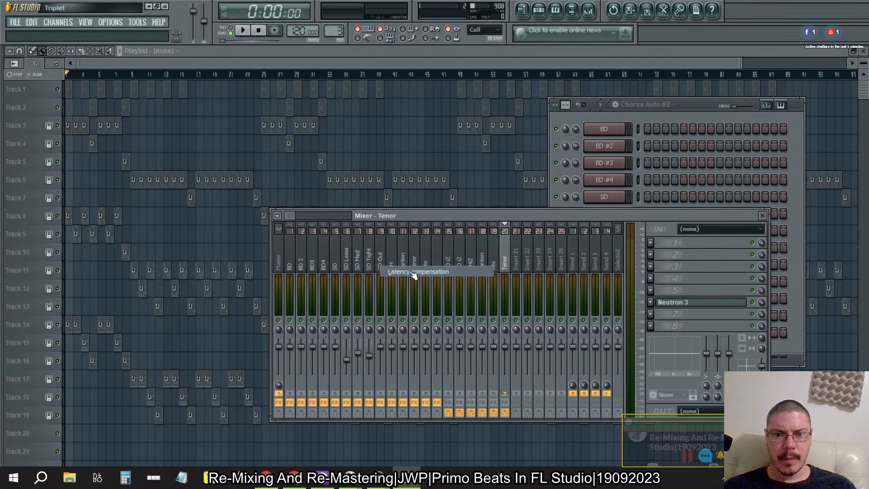
Turn off 32Bit float recording in the mixer's disk recording options.
left_click(278, 216)
mouse_move(322, 234)
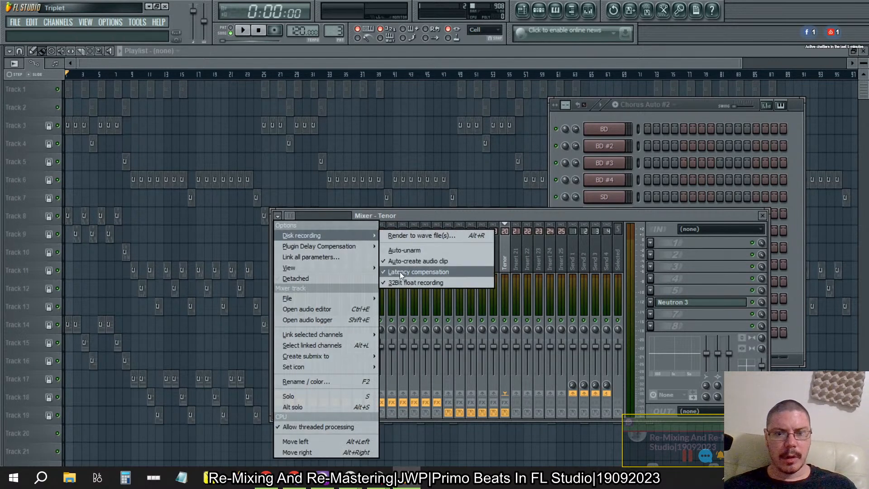
left_click(403, 285)
Open the wave file render for the armed mixer tracks and set the WAV depth to 24Bit int.
left_click(278, 216)
mouse_move(356, 235)
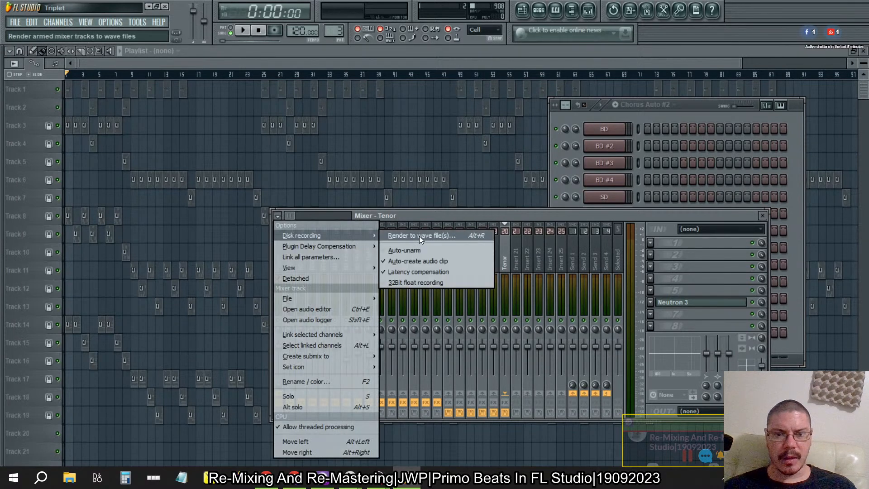
left_click(419, 235)
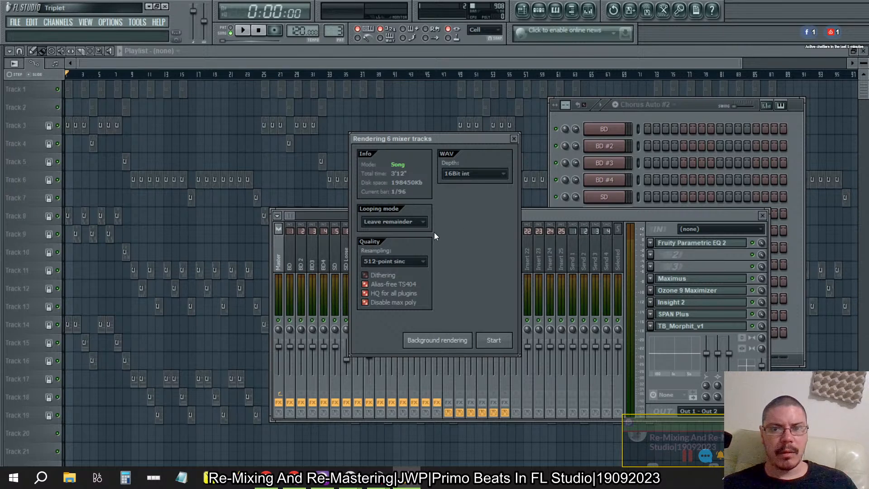
left_click(475, 173)
left_click(467, 194)
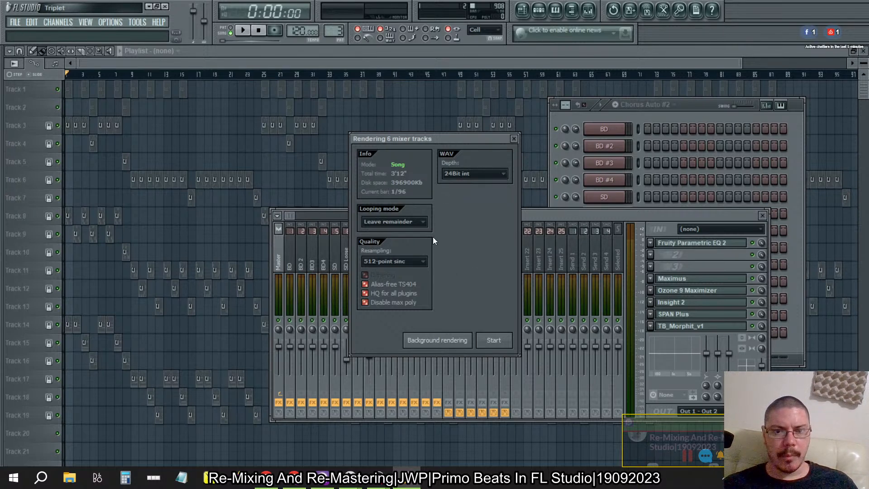
Keep the Leave remainder looping mode and 512-point sinc resampling, and start rendering the mixer tracks.
left_click(423, 222)
left_click(424, 224)
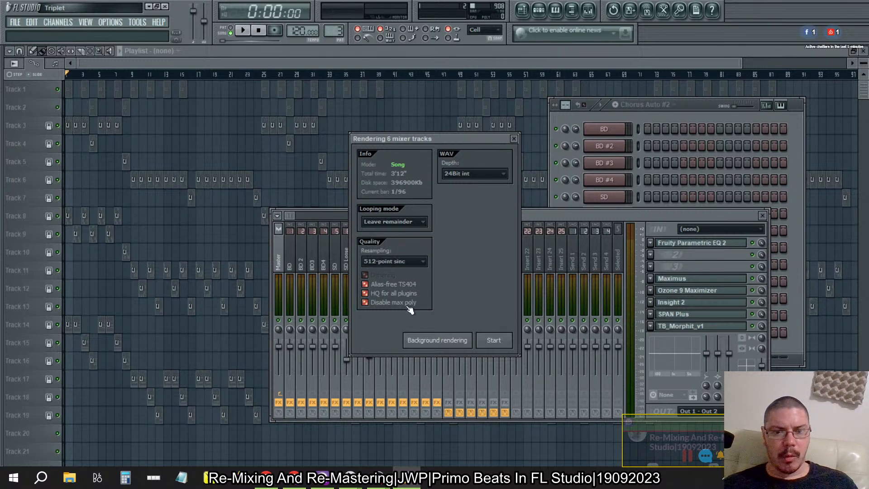
left_click(407, 260)
left_click(409, 262)
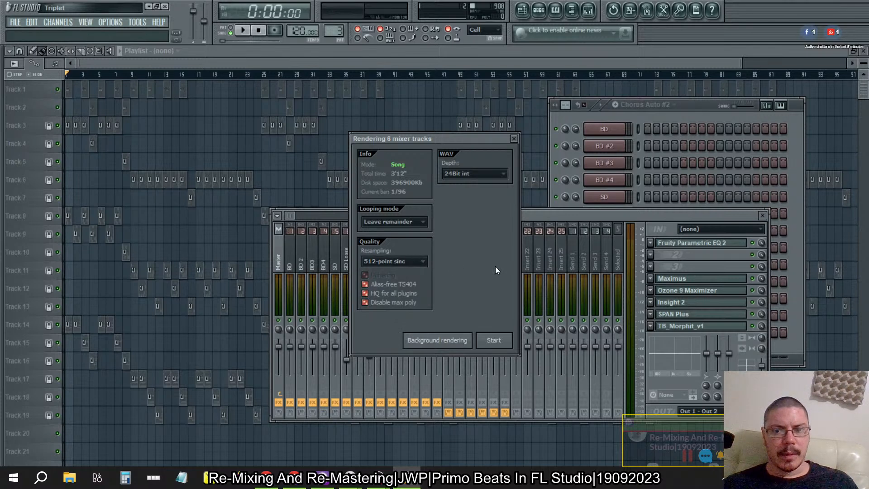
left_click(494, 340)
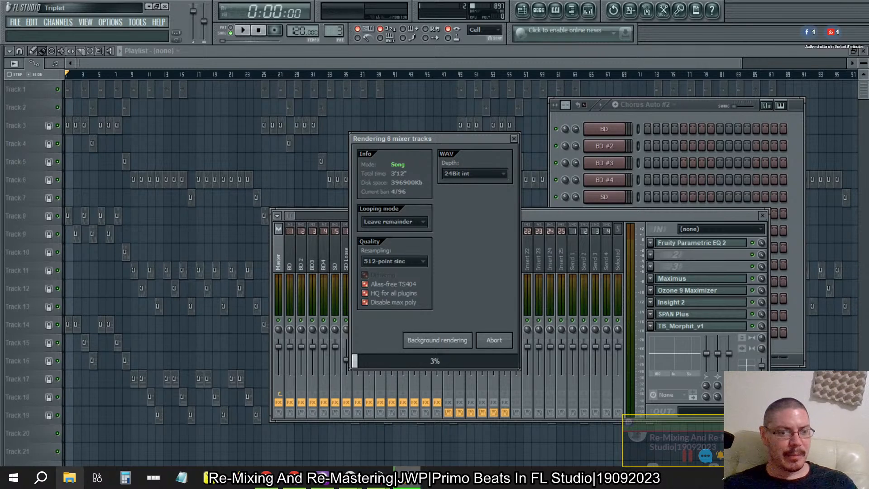
Launch iZotope RX 9 Audio Editor during the render and minimize its window.
left_click(50, 483)
type("rx")
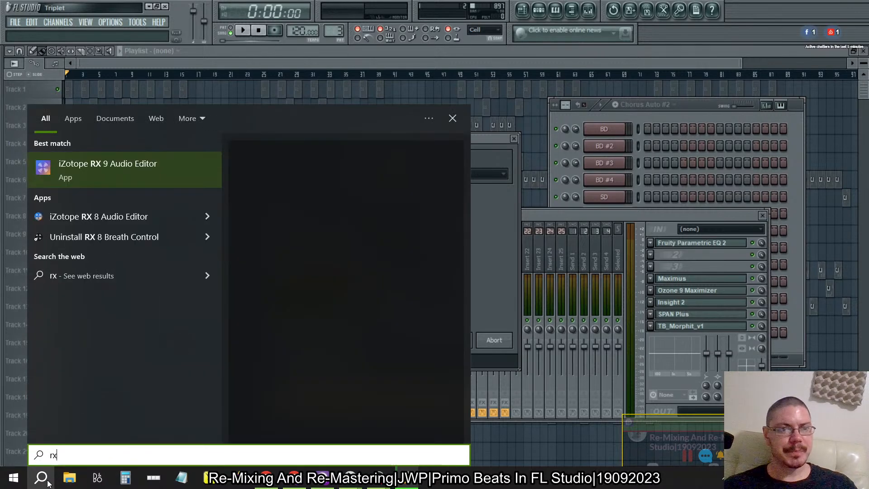
key("Return")
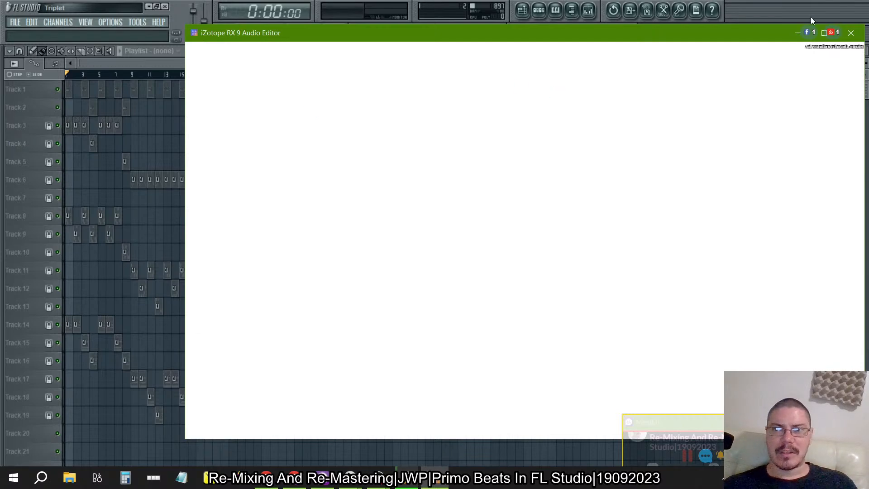
left_click(798, 32)
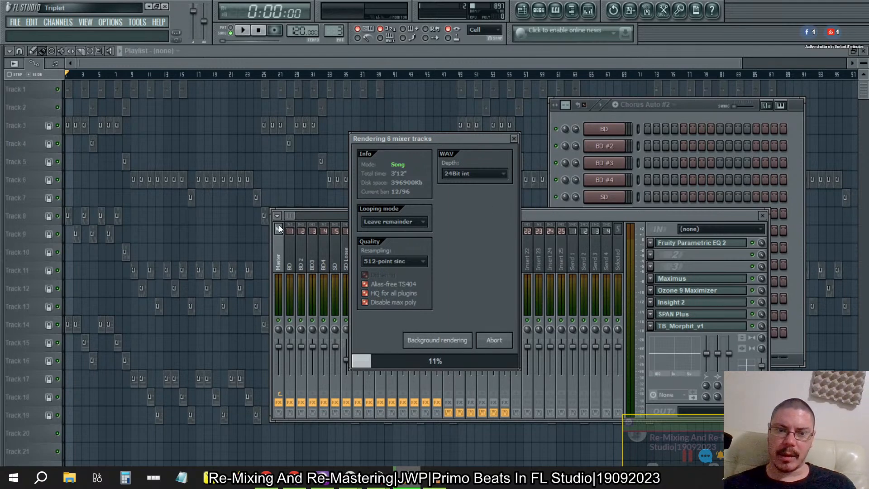
left_click(13, 477)
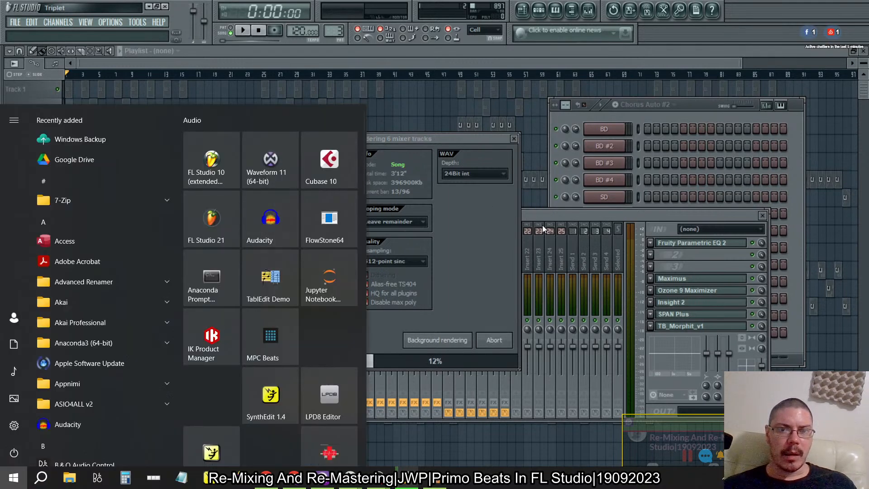
left_click(500, 248)
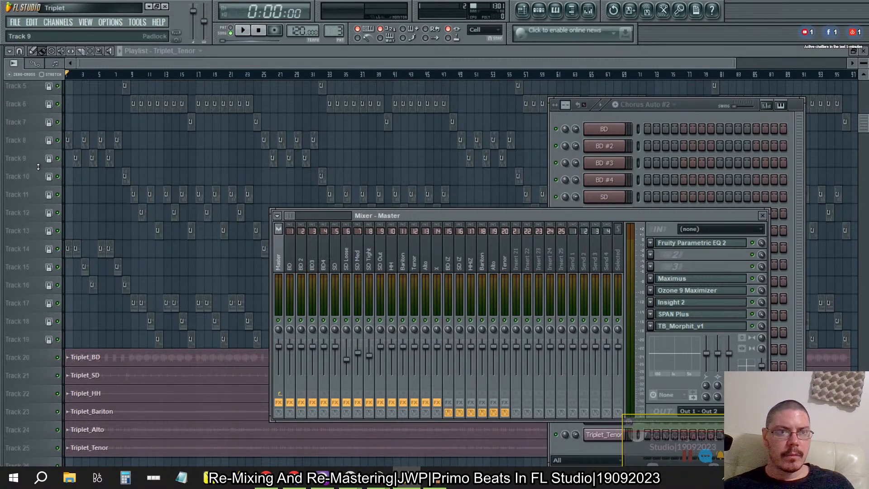
Bring the playlist in front of the mixer and examine its pattern tracks and the rendered Triplet audio clips.
scroll(40, 167, "up", 10)
scroll(351, 266, "down", 20)
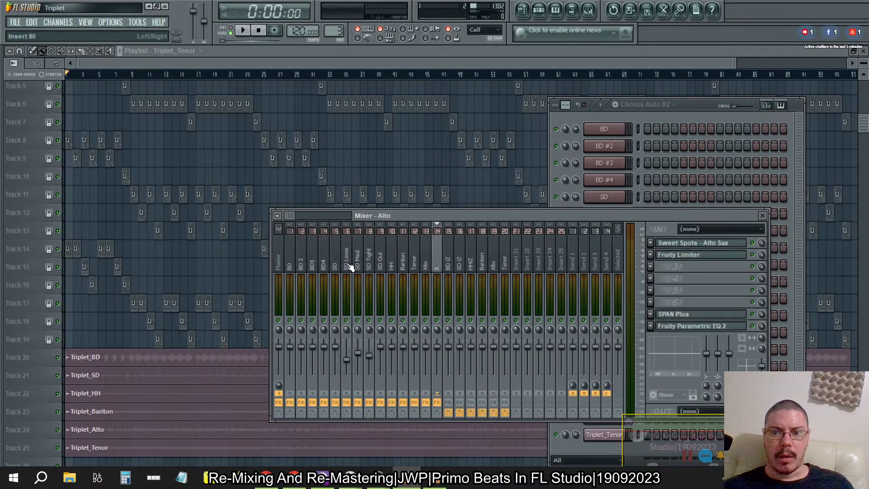
left_click(365, 53)
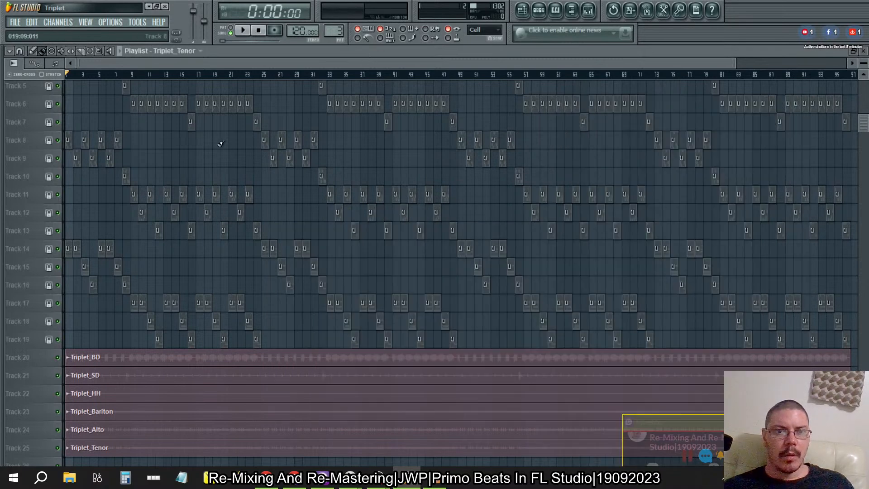
scroll(220, 143, "up", 4)
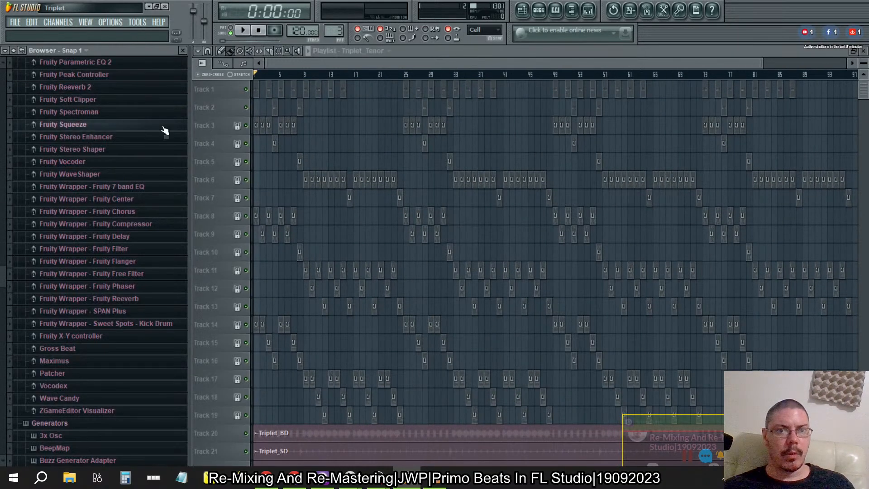
Switch to iZotope RX 9 Audio Editor and open its Batch Processor.
scroll(122, 160, "down", 4)
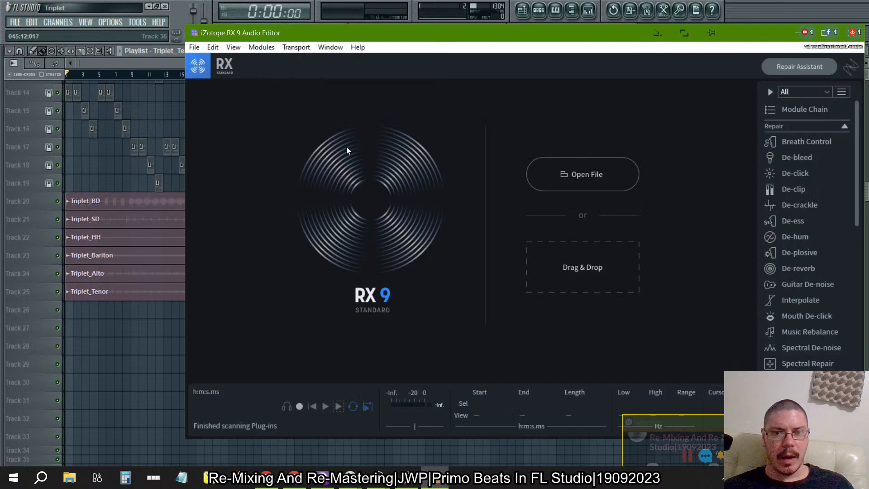
left_click(329, 47)
left_click(358, 73)
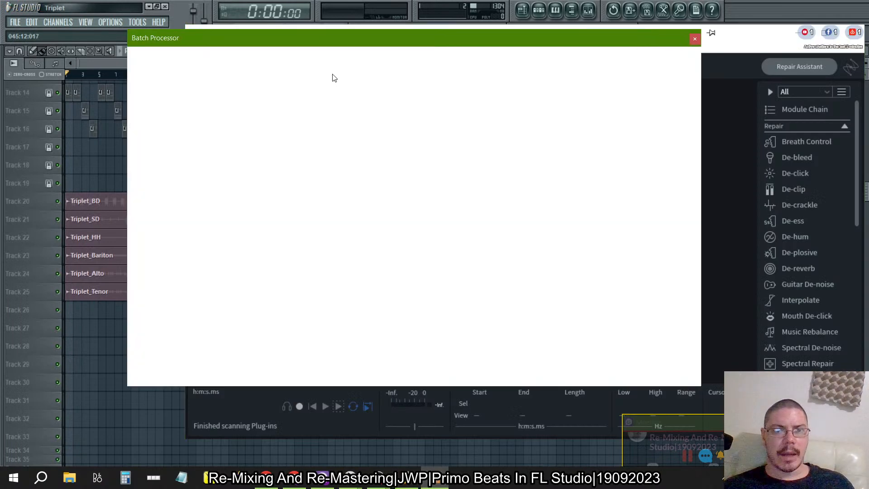
Load the Wav Processing preset in the Batch Processor and remove it from the preset list.
left_click(429, 57)
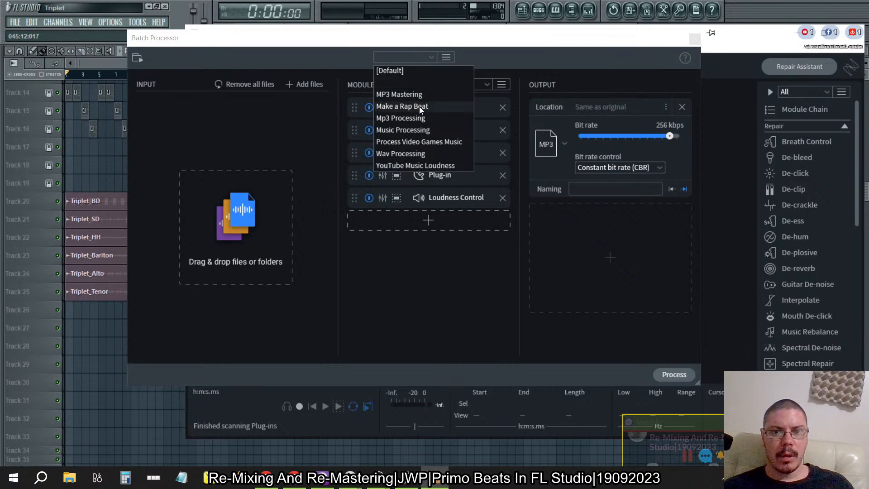
left_click(420, 154)
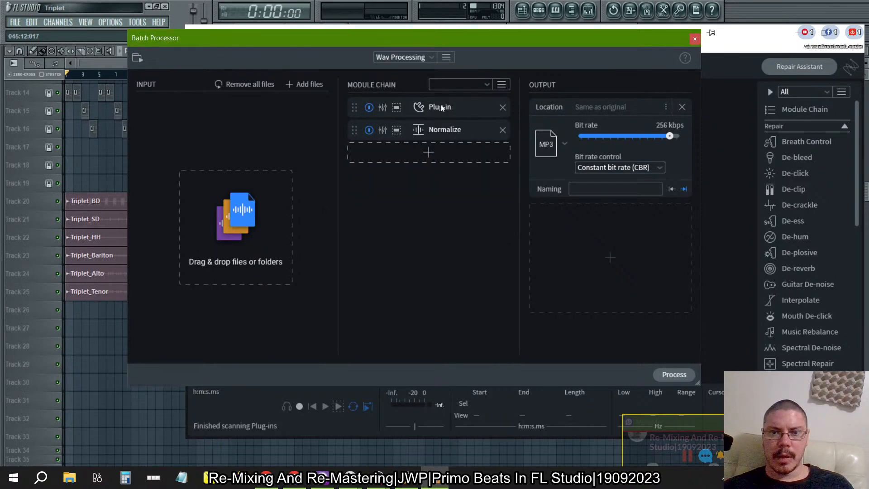
left_click(444, 57)
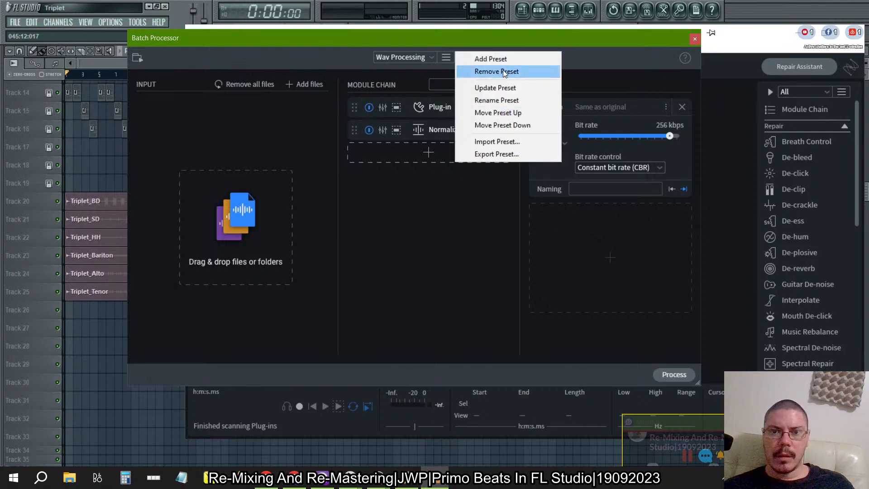
left_click(504, 71)
Select the unnamed batch preset listed below [Default] and remove it.
left_click(426, 60)
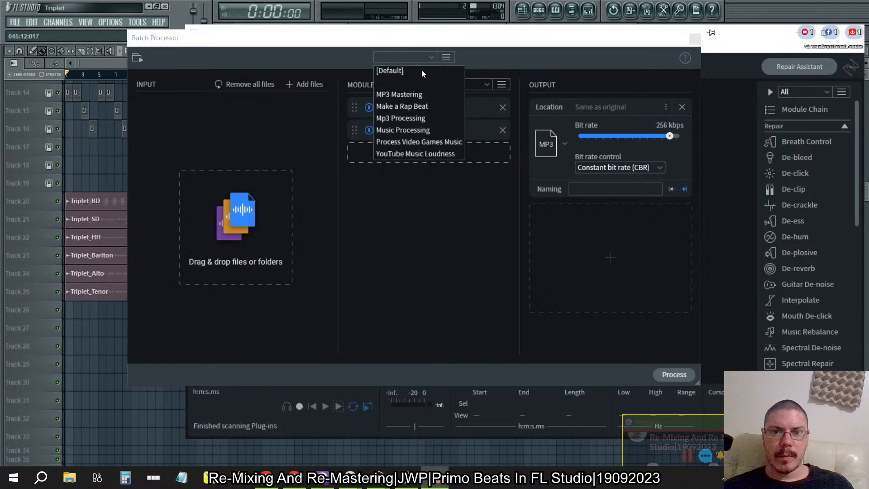
left_click(410, 87)
left_click(447, 58)
left_click(479, 72)
left_click(426, 60)
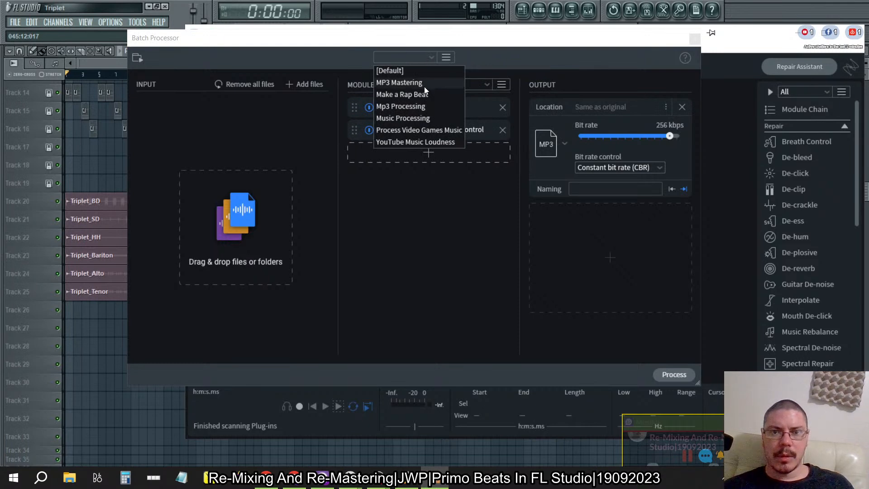
left_click(427, 117)
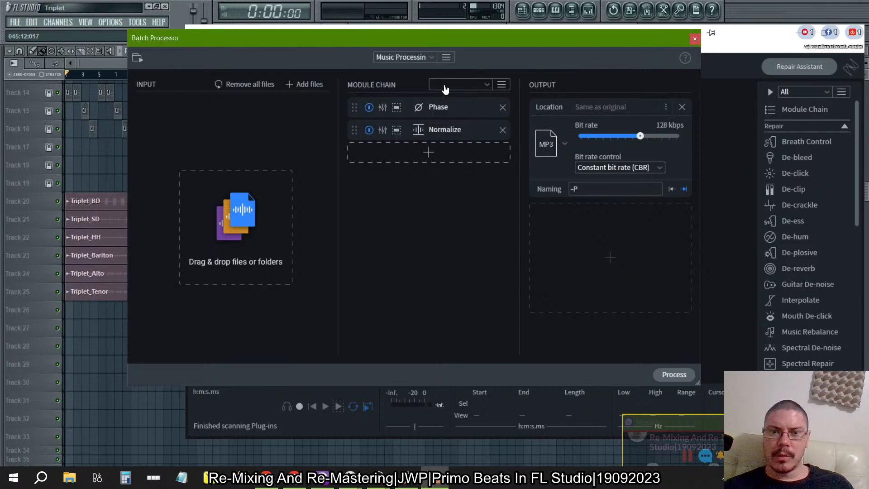
left_click(428, 59)
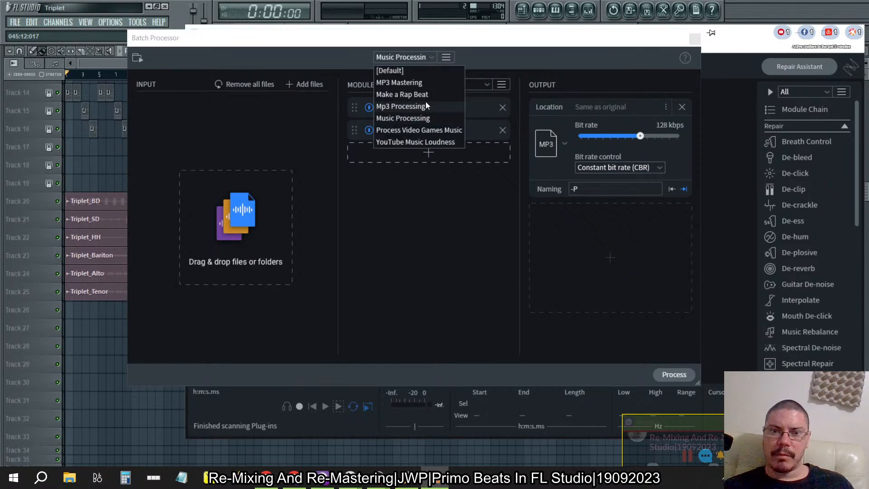
left_click(499, 59)
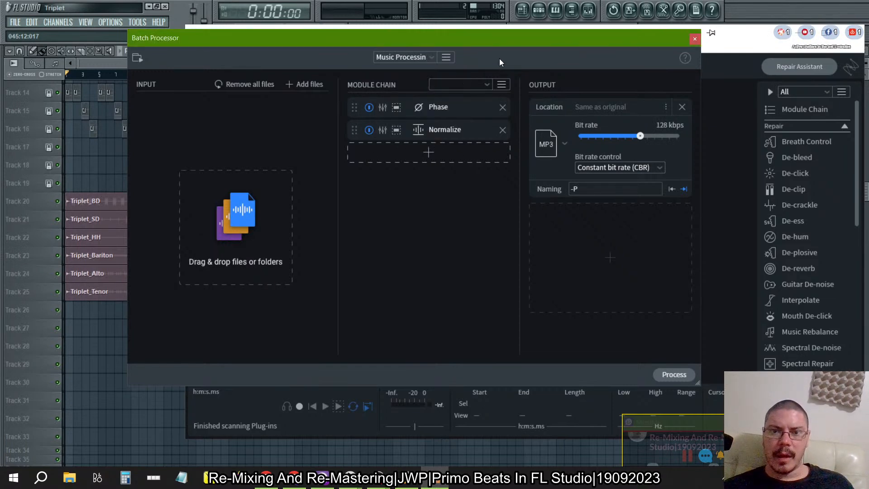
Load the [Default] batch preset, add a Phase module to the module chain, and open and close its settings.
left_click(434, 57)
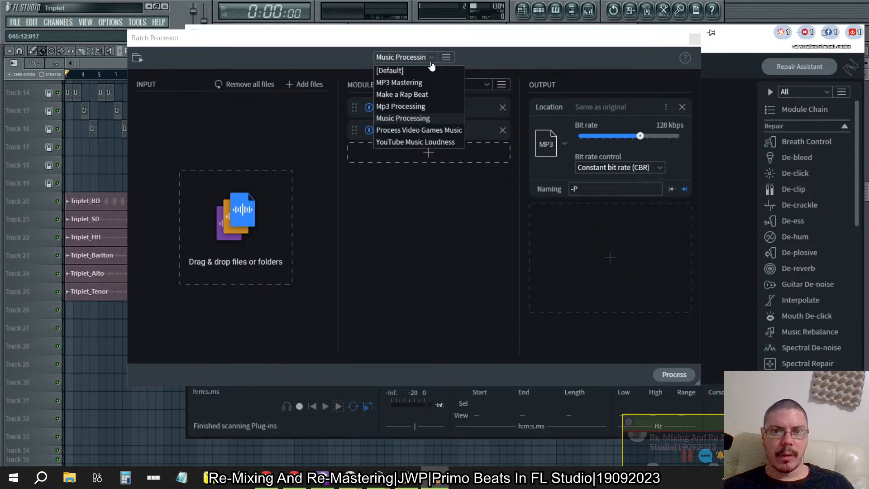
left_click(422, 67)
left_click(439, 110)
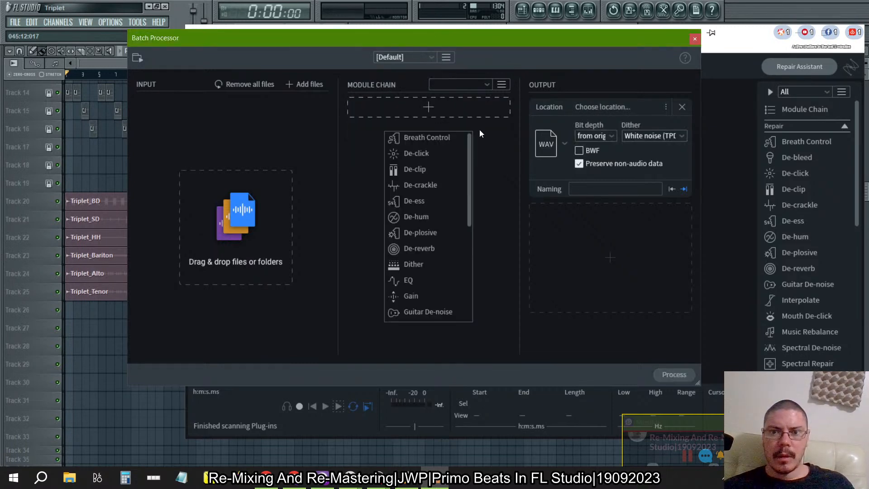
scroll(429, 283, "down", 5)
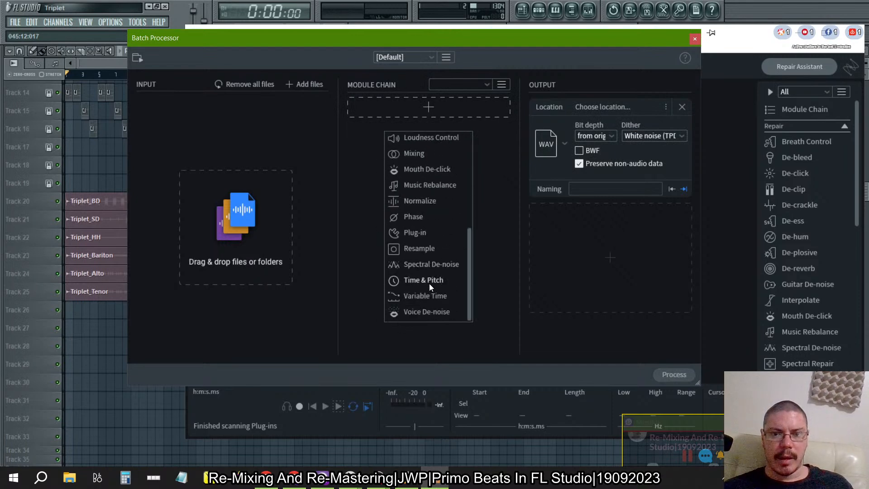
left_click(420, 218)
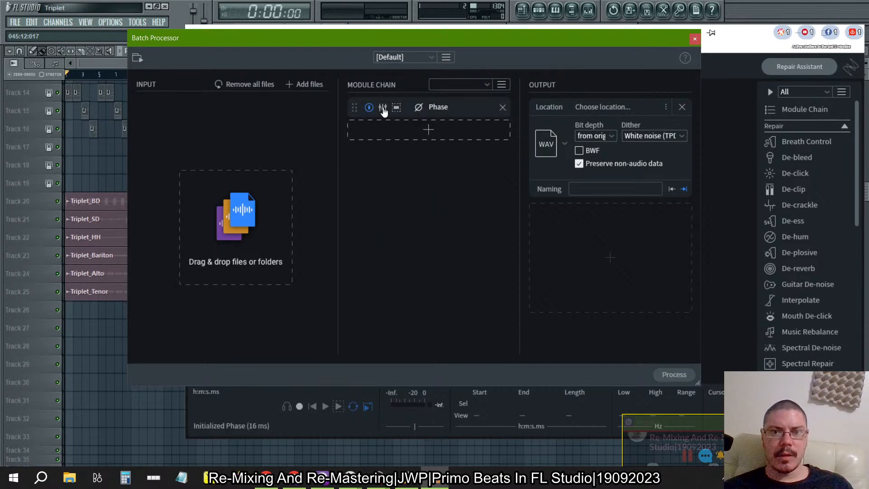
left_click(383, 108)
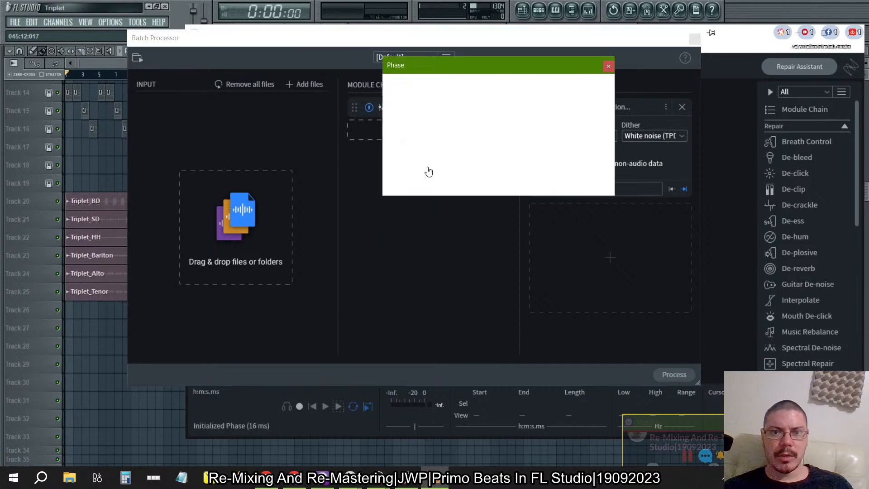
left_click(608, 65)
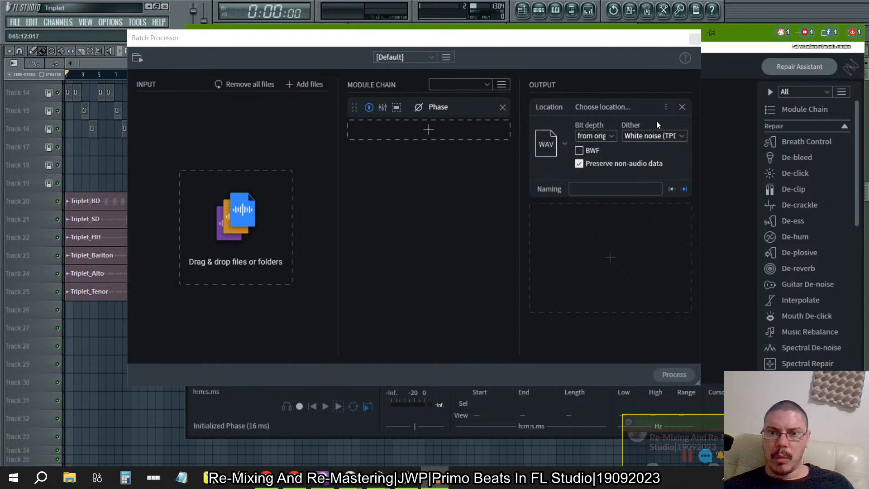
Set the WAV output location to the same as the original and the naming suffix to -p.
left_click(666, 108)
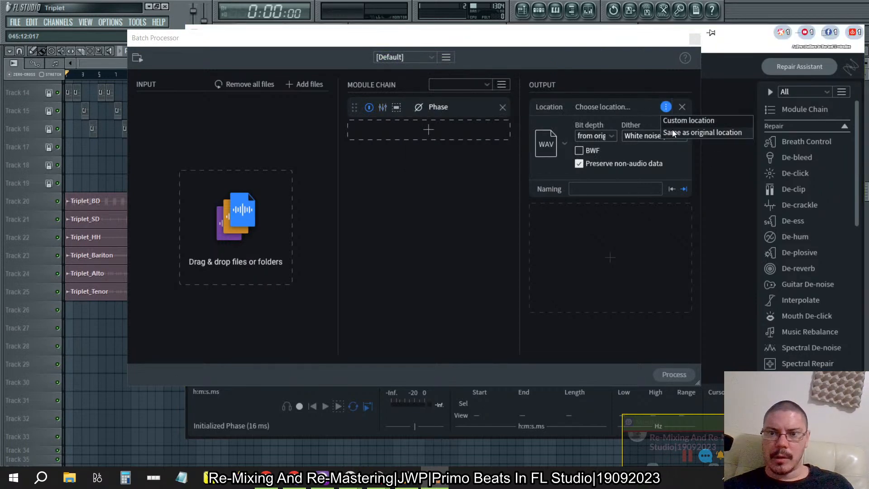
left_click(672, 130)
left_click(592, 188)
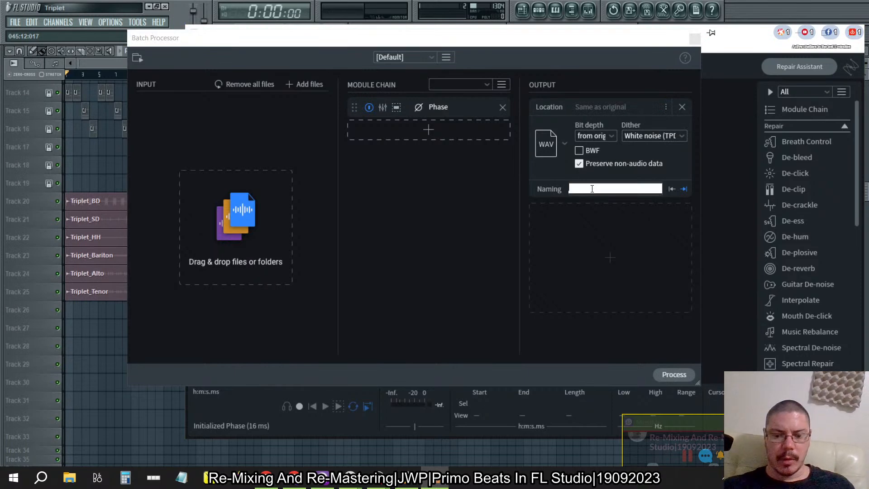
type("-p")
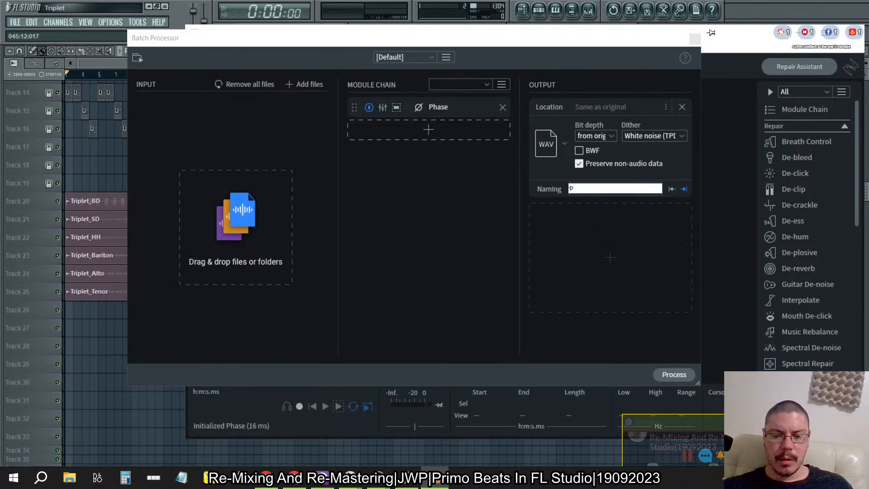
type("P")
key("BackSpace")
type("p")
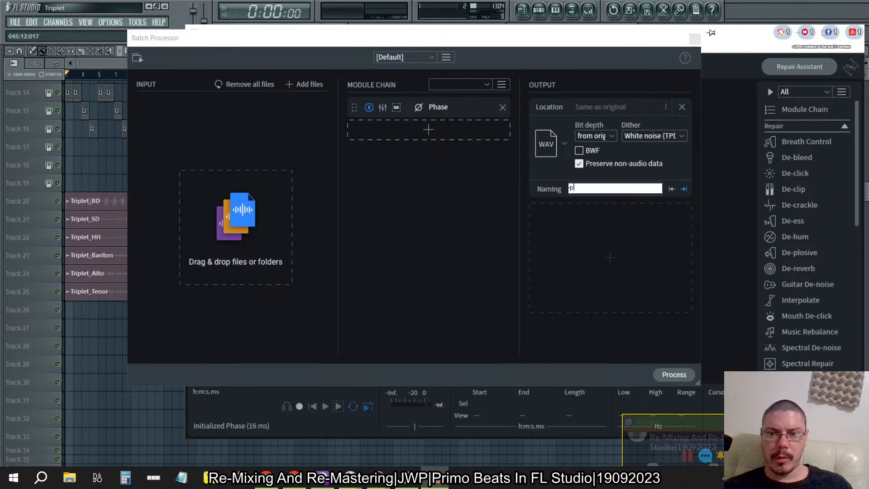
Turn off Preserve non-audio data for the WAV output and set its dither to None (truncate).
left_click(580, 163)
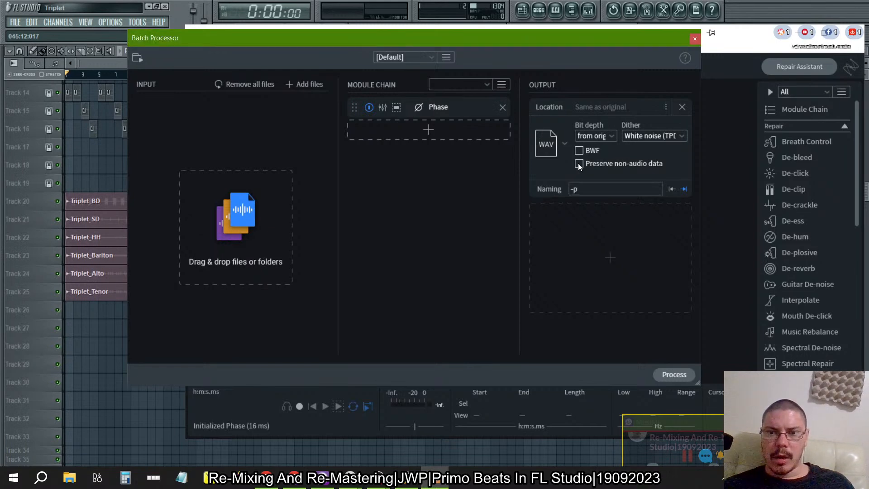
left_click(652, 136)
left_click(647, 148)
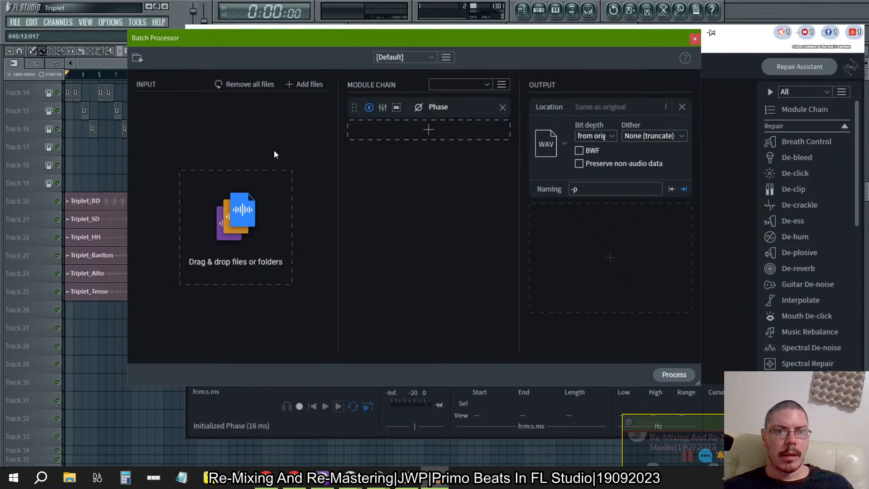
Switch to FL Studio and open the sound file browser from the Triplet_BD channel's sample settings.
key("alt+Tab")
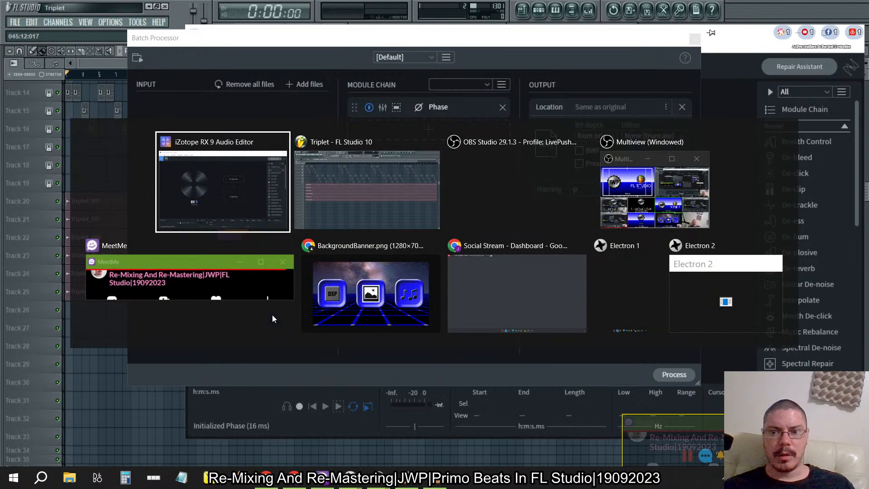
key("alt+Tab")
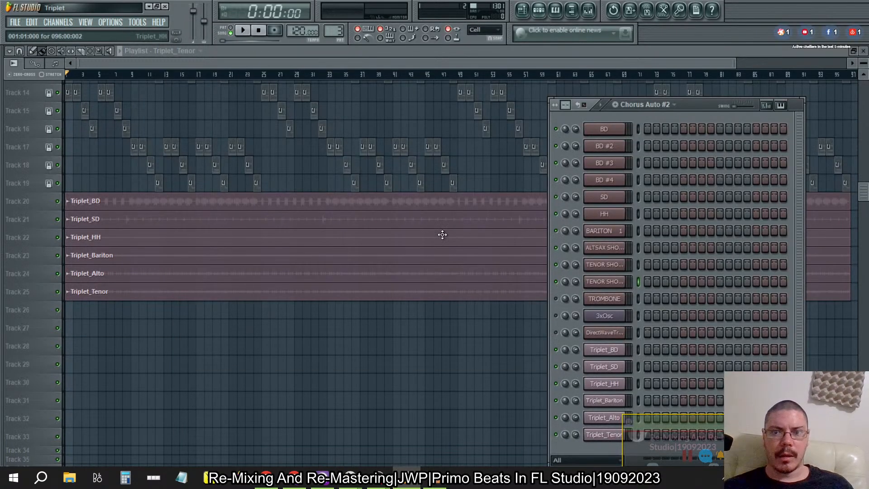
left_click(613, 350)
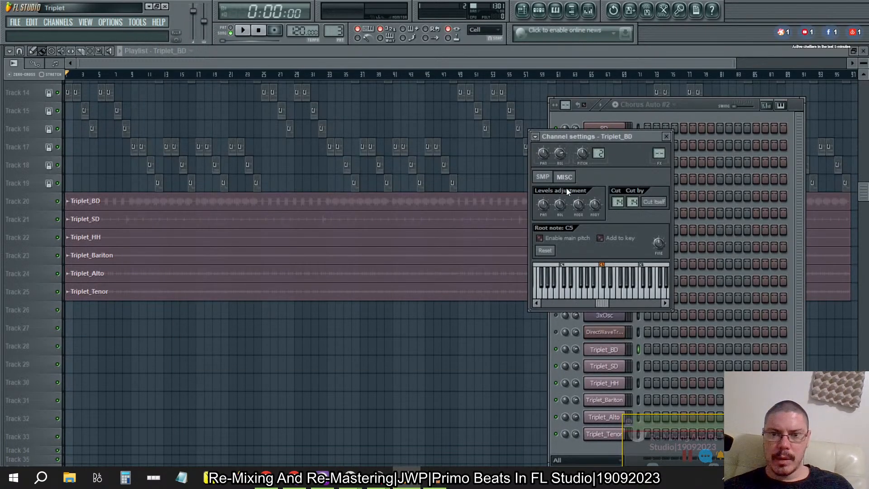
left_click(540, 192)
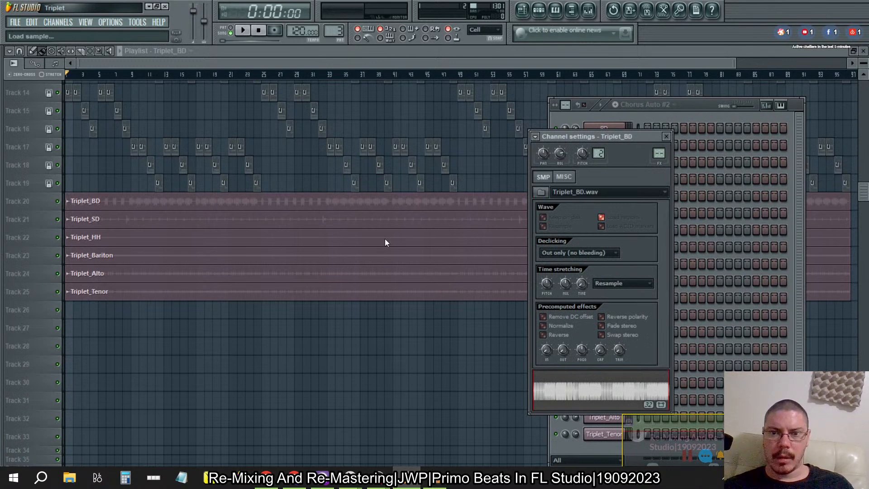
Add Triplet_SD.wav, Triplet_HH.wav, Triplet_BD.wav, Triplet_Bariton.wav and Triplet_Alto.wav from the Audio Data folder to the RX Batch Processor input.
left_click(136, 145)
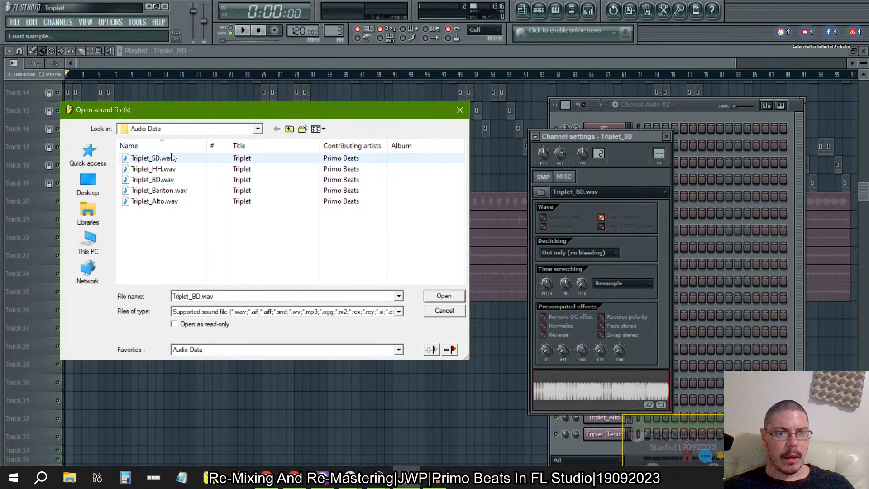
left_click(165, 160)
left_click(162, 203, "shift")
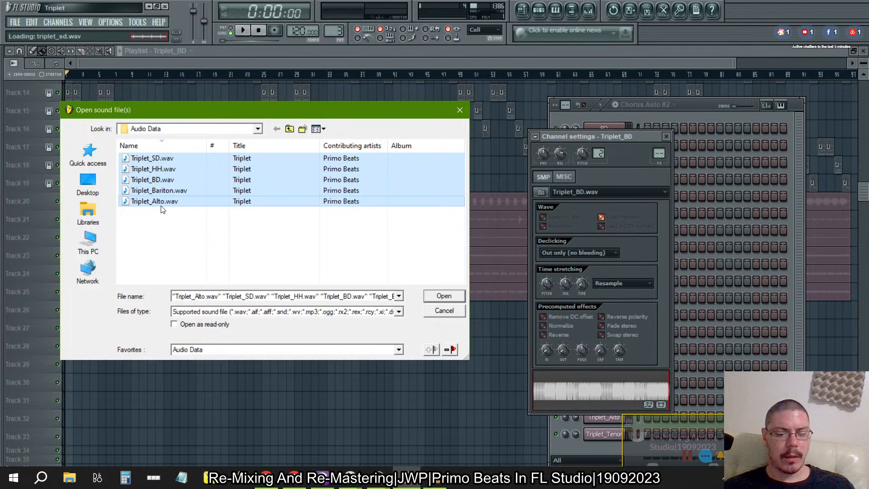
key("alt+Tab")
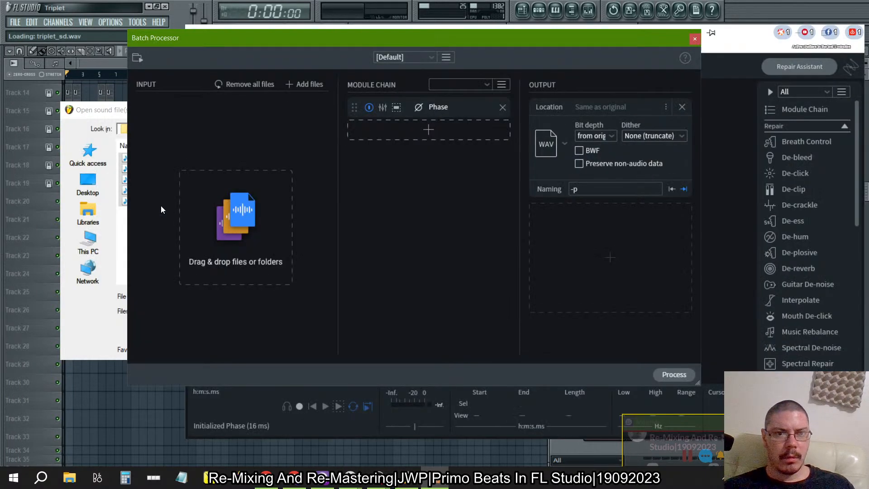
left_click_drag(227, 44, 319, 32)
left_click_drag(166, 160, 290, 185)
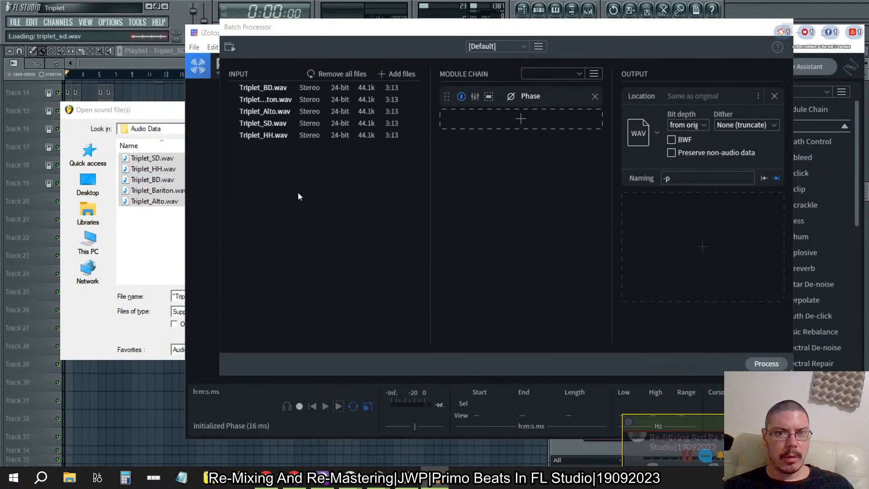
Process the batch, and back in FL Studio close the sound file browser and the Triplet_BD channel settings.
left_click(770, 363)
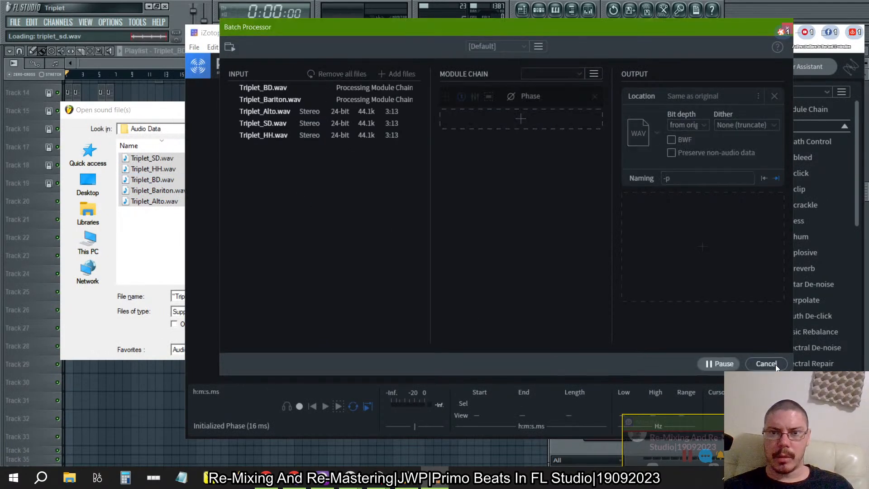
left_click(111, 110)
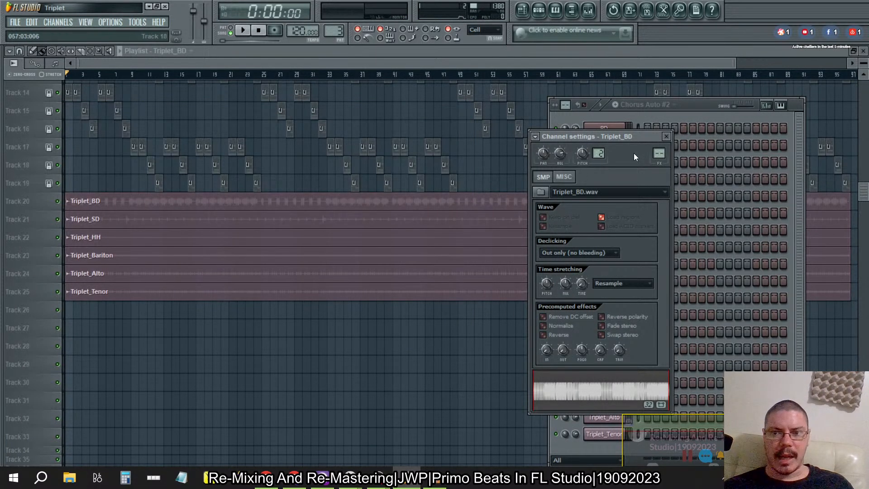
left_click(665, 137)
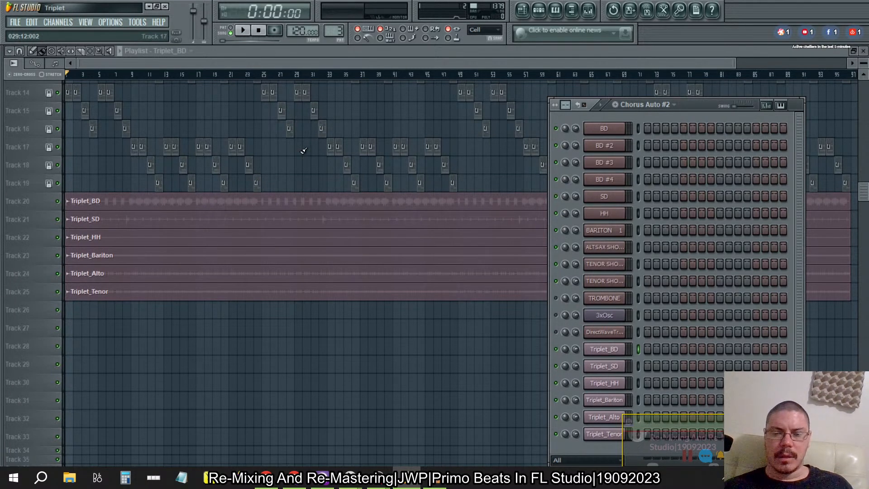
Save the project in the Sillhouette Flp Data folder as Triplet-2023-FL10.flp.
left_click(15, 22)
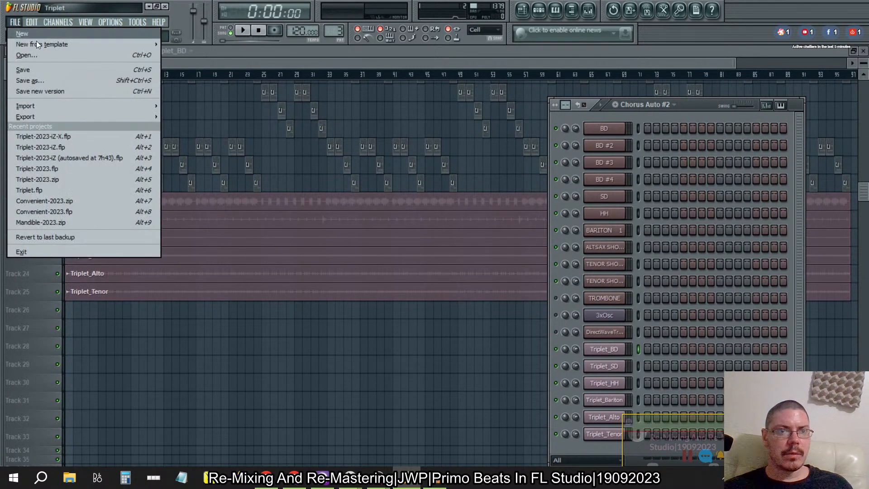
left_click(33, 81)
left_click(211, 311)
key("BackSpace")
key("BackSpace")
key("BackSpace")
key("BackSpace")
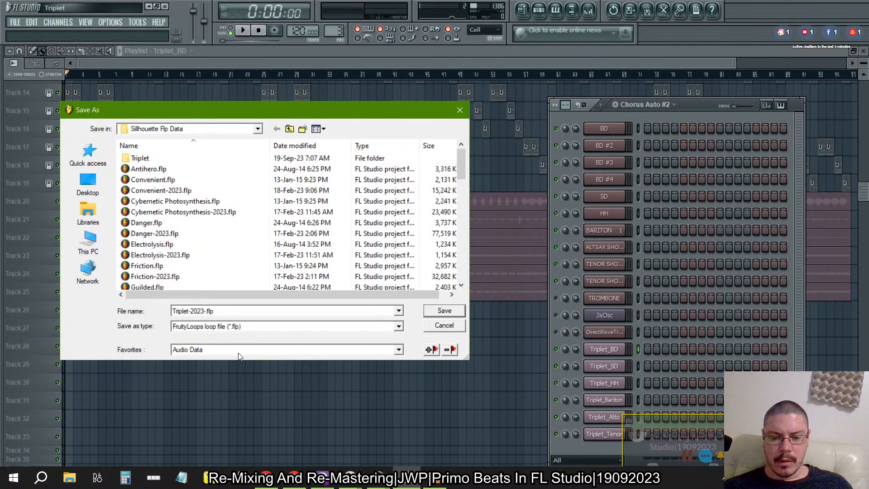
type("FL10")
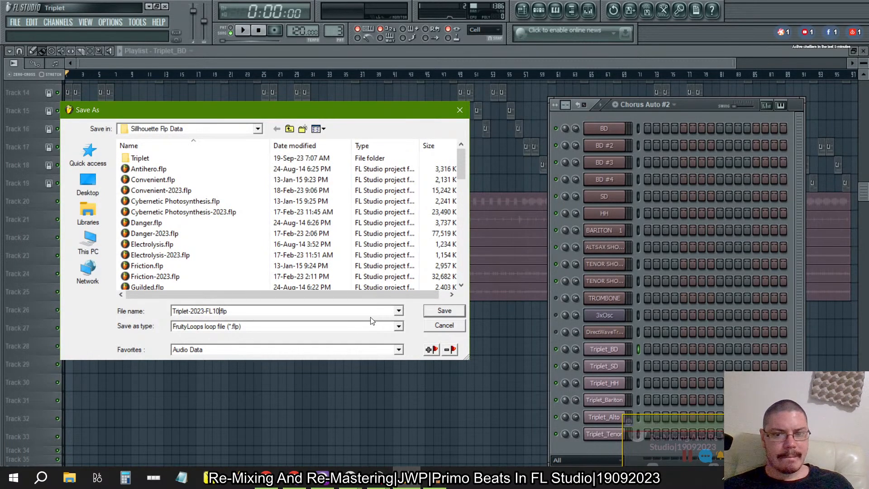
left_click(444, 311)
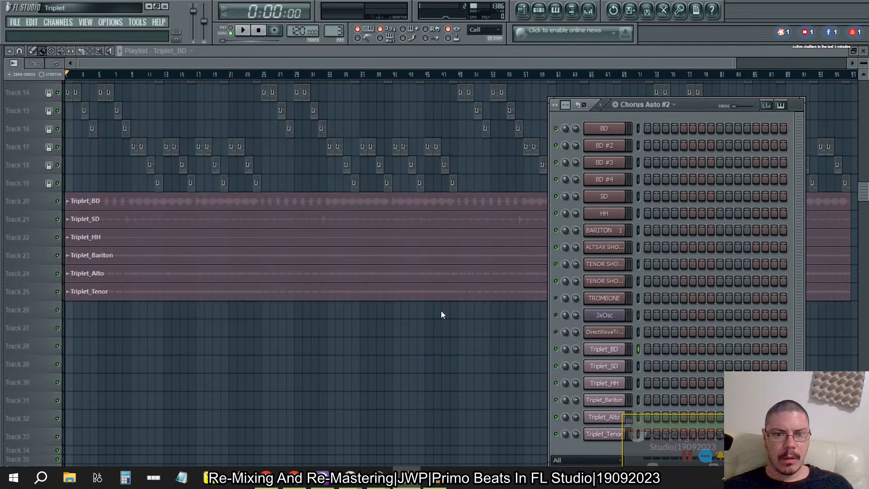
Save a new version of the project, and also save it as Triplet-2023.flp, replacing the existing file.
left_click(15, 22)
left_click(37, 86)
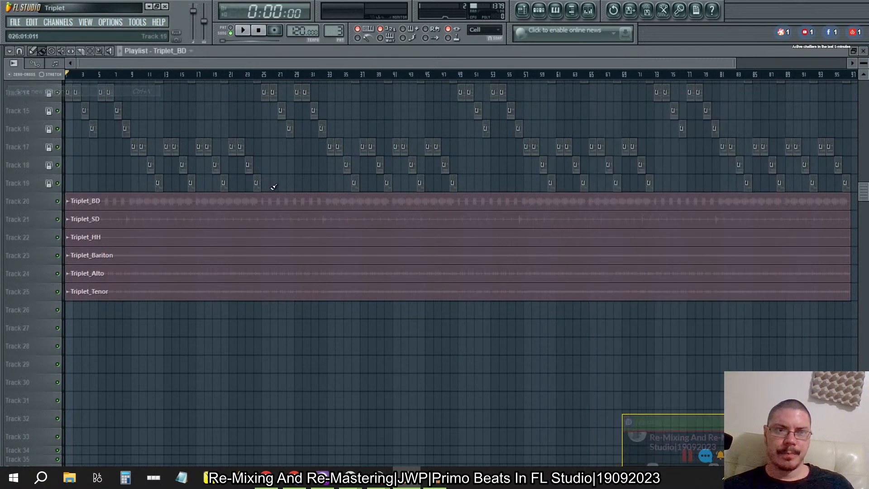
left_click(15, 22)
left_click(32, 81)
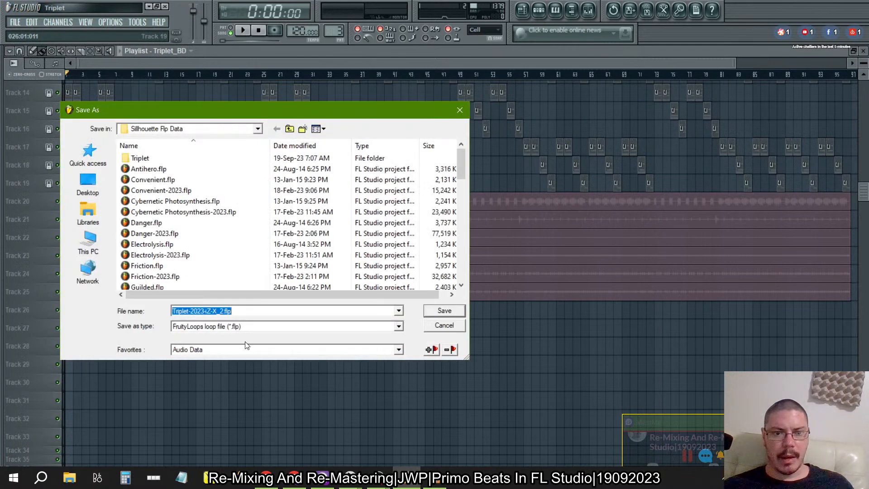
left_click(220, 311)
key("BackSpace")
key("BackSpace")
key("BackSpace")
key("BackSpace")
key("BackSpace")
key("BackSpace")
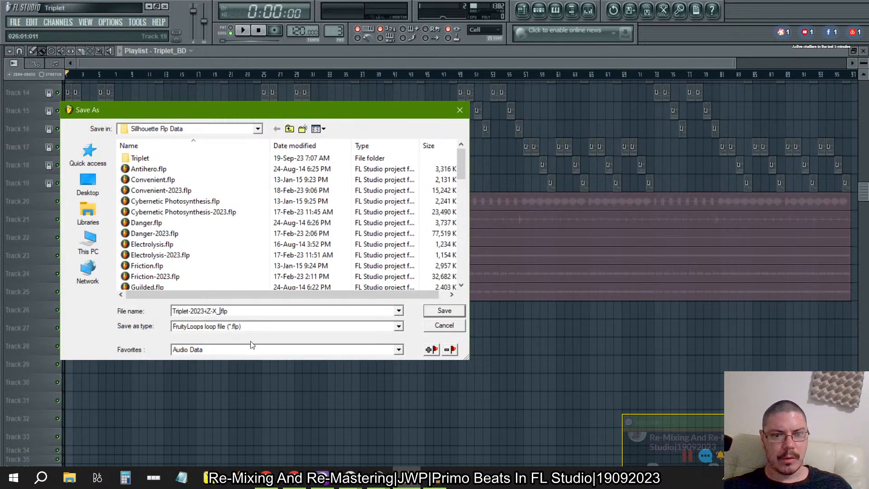
key("BackSpace")
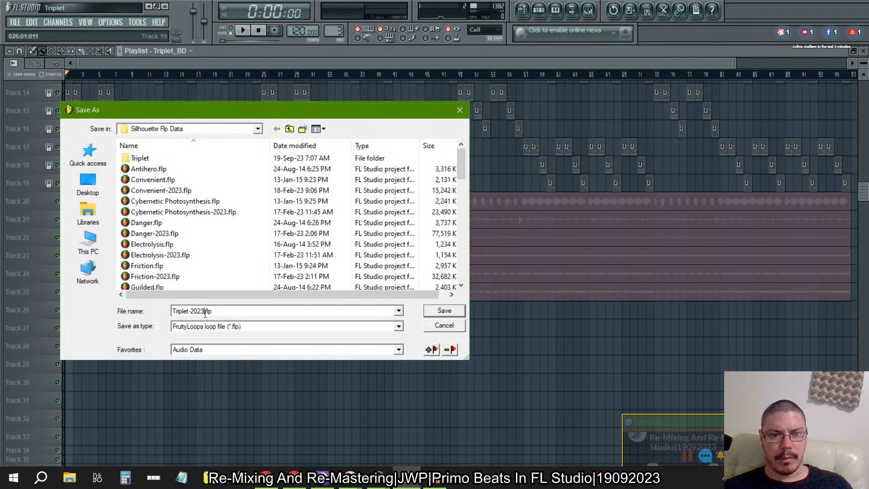
left_click(445, 311)
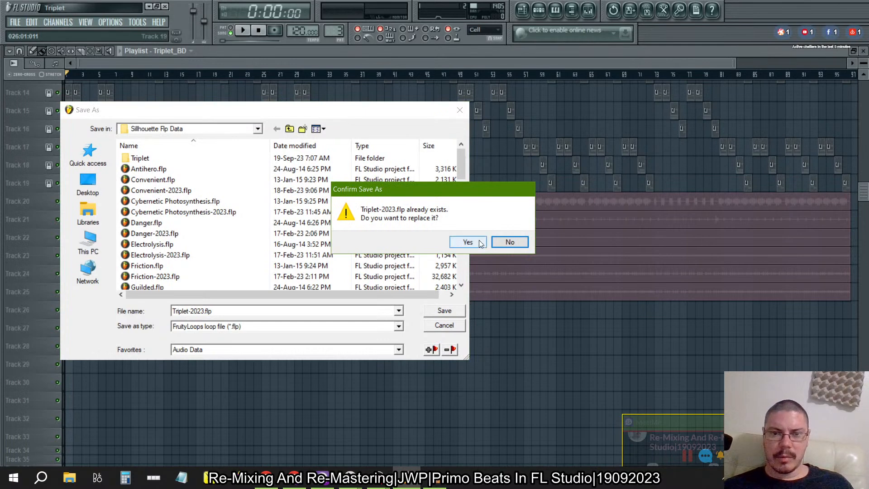
left_click(472, 243)
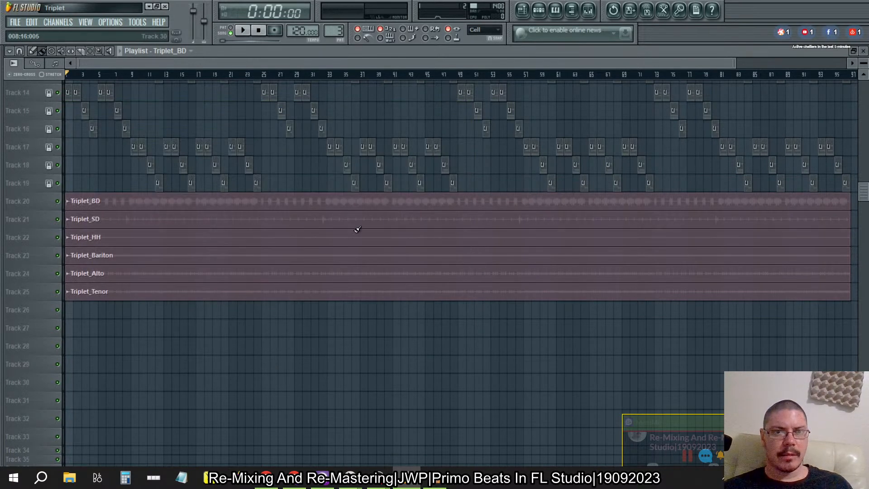
Launch FL Studio 21 and switch to its window.
left_click(14, 477)
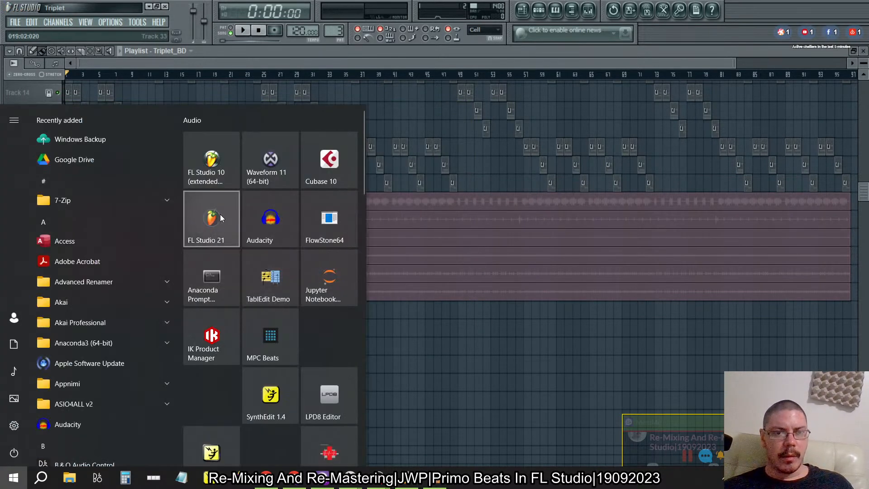
left_click(221, 214)
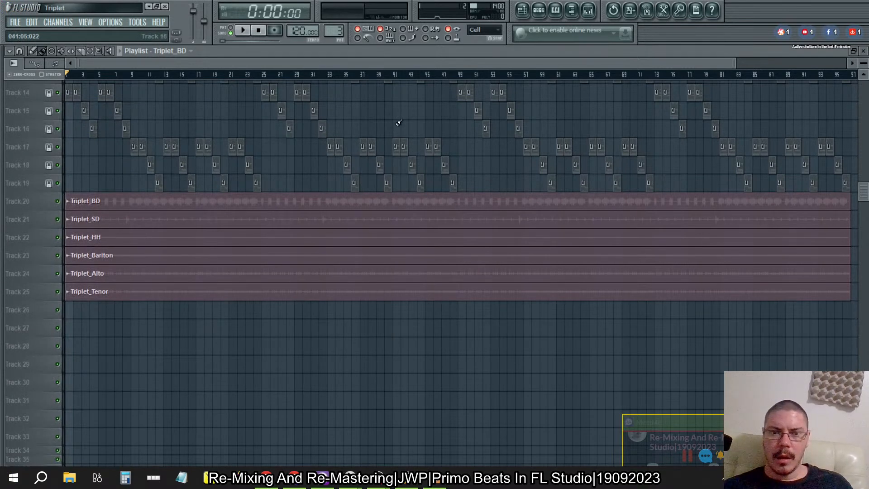
scroll(399, 123, "up", 6)
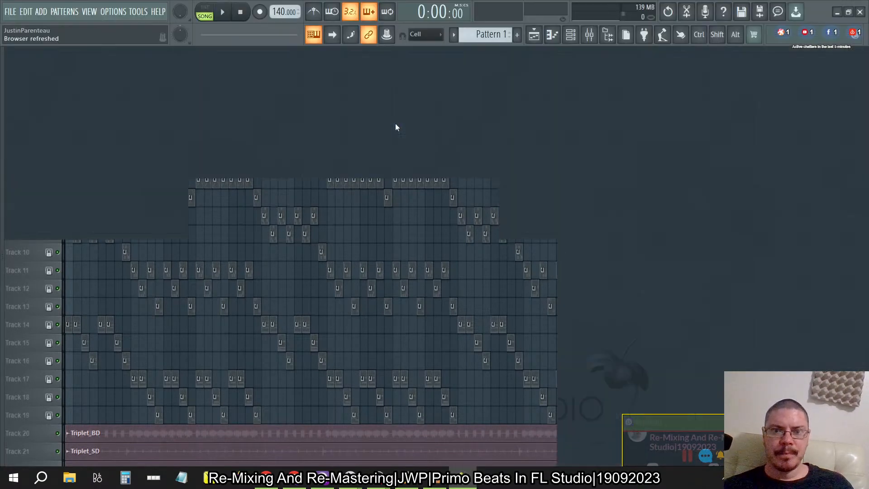
key("alt+Tab")
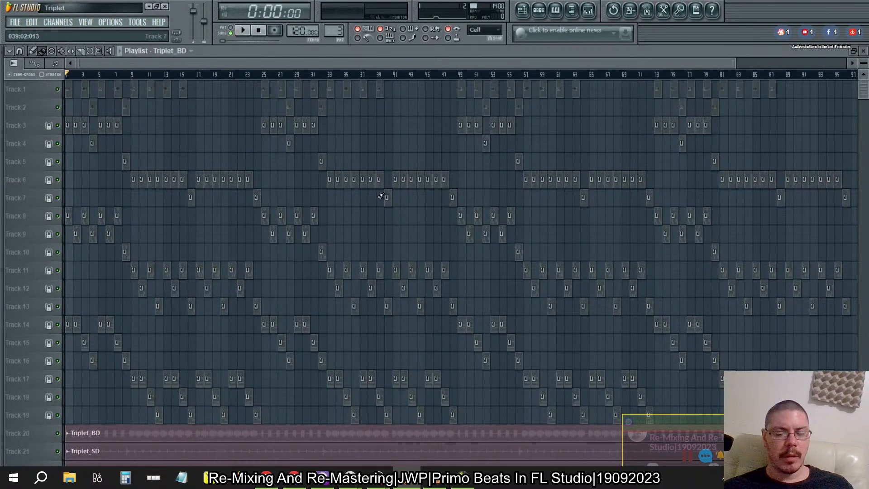
key("alt+Tab")
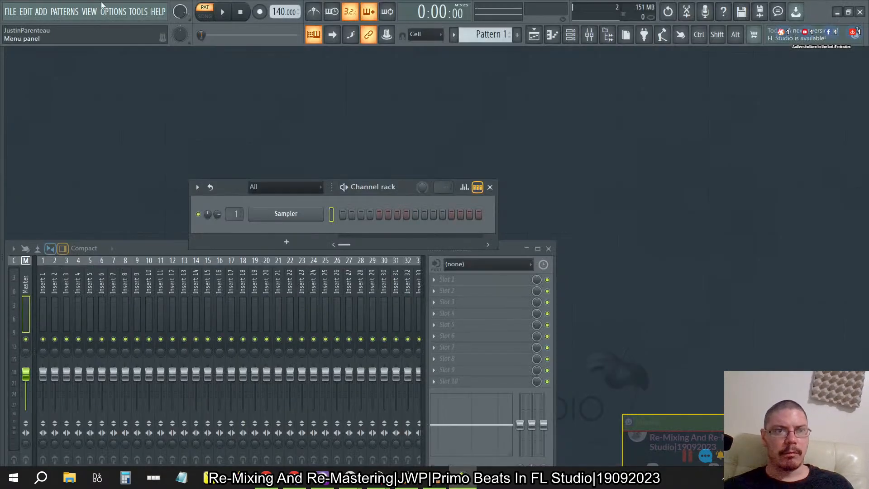
Open the project Triplet-2023.flp from the Sillhouette Flp Data folder.
left_click(11, 12)
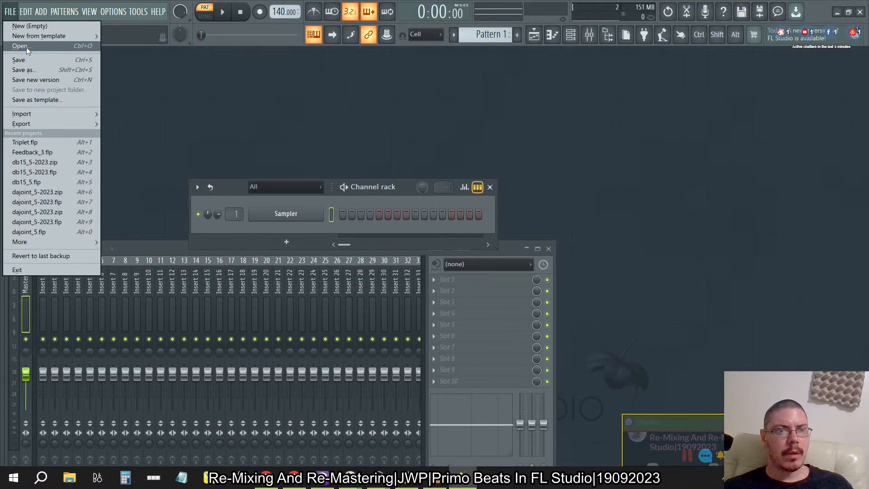
left_click(27, 47)
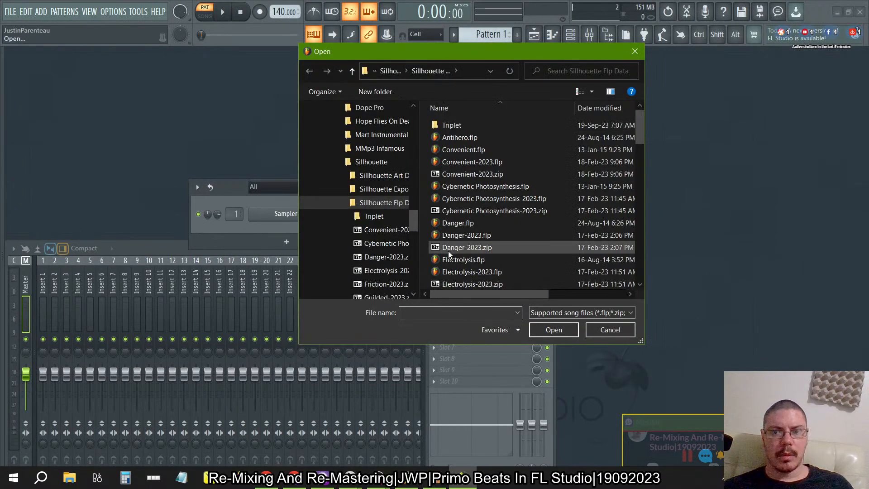
scroll(504, 200, "down", 7)
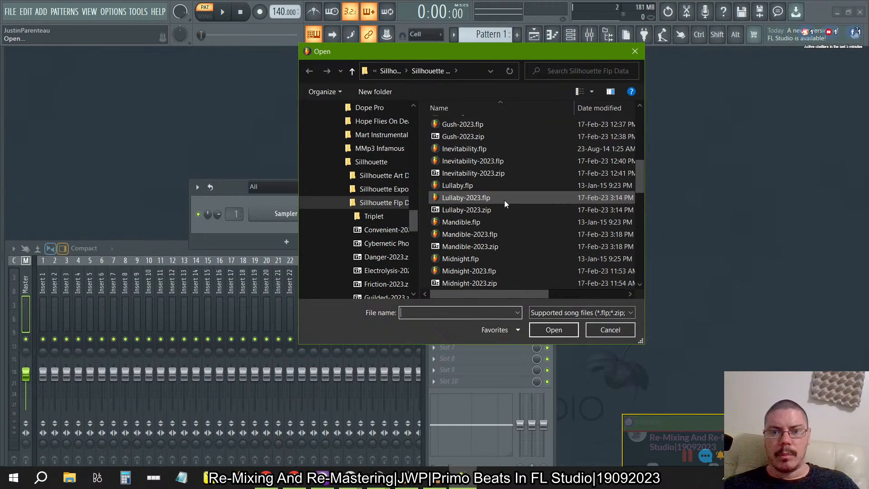
scroll(504, 201, "down", 15)
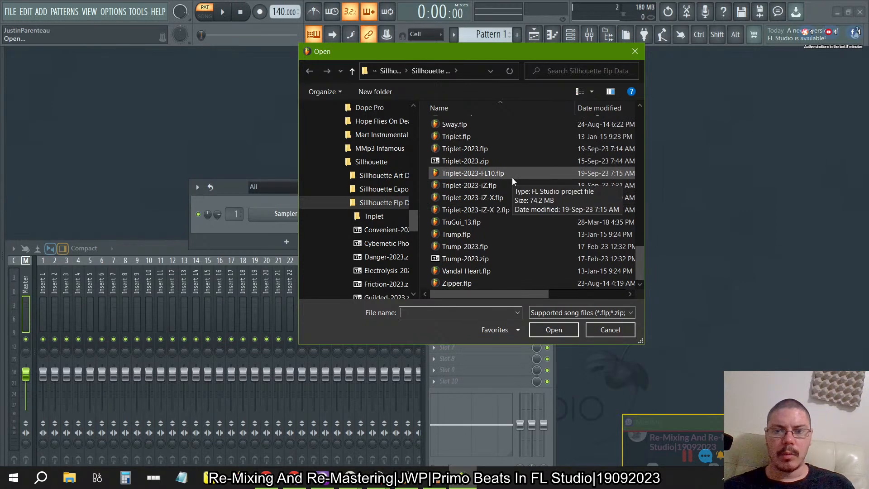
left_click(490, 150)
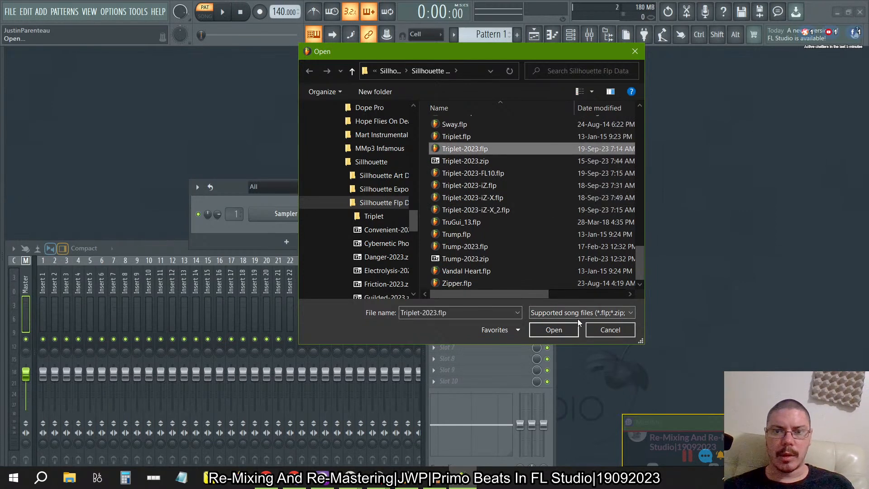
left_click(556, 331)
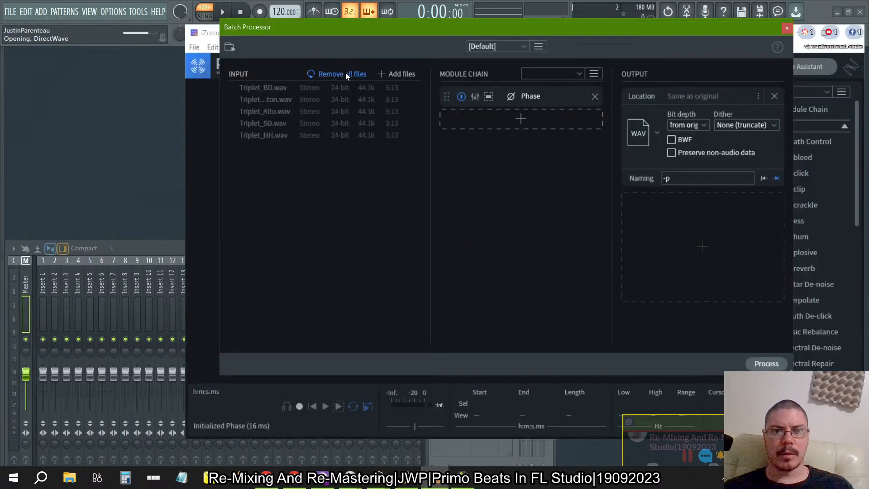
Remove all files from the RX Batch Processor input, then close the Batch Processor and the RX 9 Audio Editor.
left_click(344, 74)
left_click(787, 28)
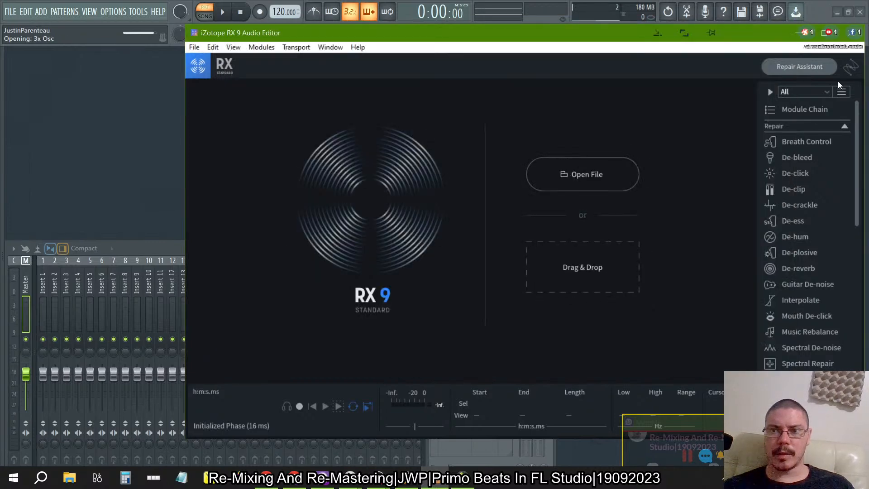
left_click(857, 32)
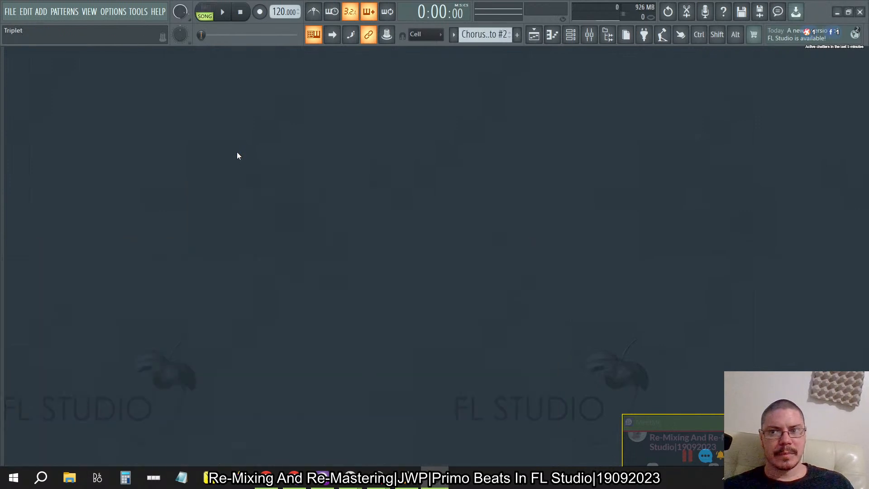
Show the channel rack and examine the settings of the Triplet_BD audio clip and the BD DirectWave channel.
left_click(571, 35)
scroll(367, 271, "down", 2)
scroll(368, 270, "down", 2)
left_click(284, 348)
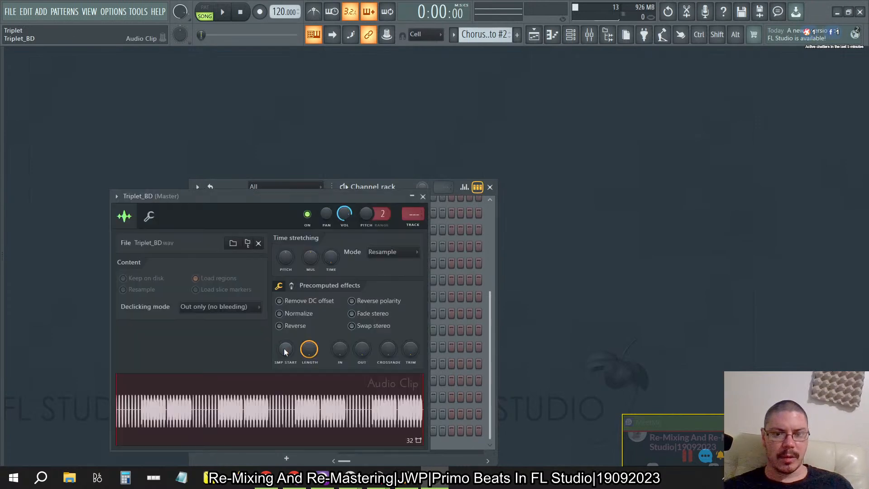
left_click(422, 196)
scroll(351, 267, "up", 3)
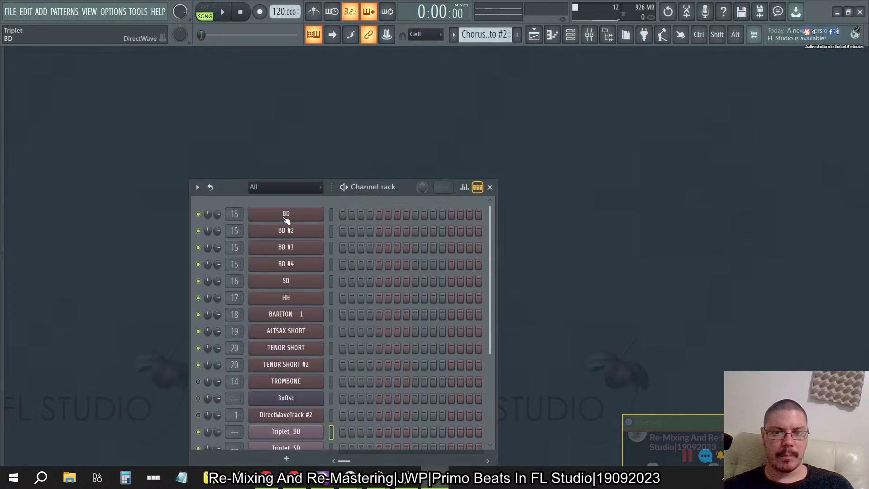
left_click(304, 222)
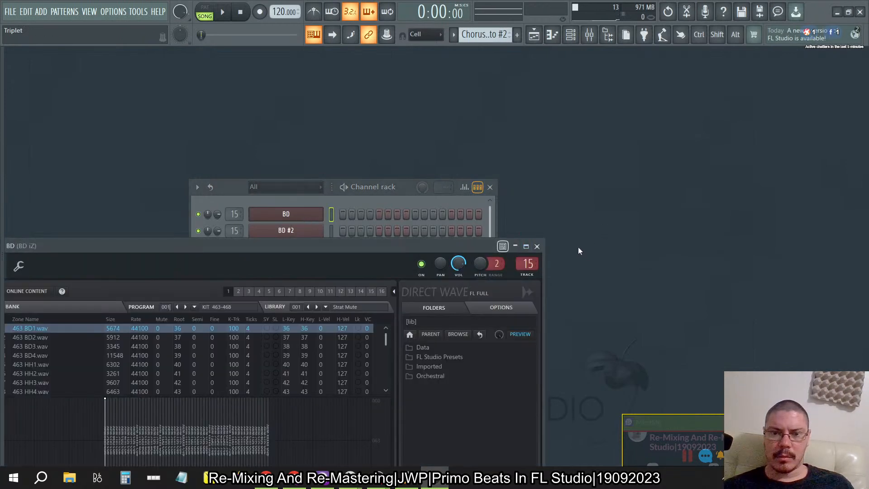
left_click(537, 246)
In the playlist, mute Tracks 20 to 24 holding the Triplet_BD to Triplet_Alto audio clips and briefly play the song.
left_click(534, 34)
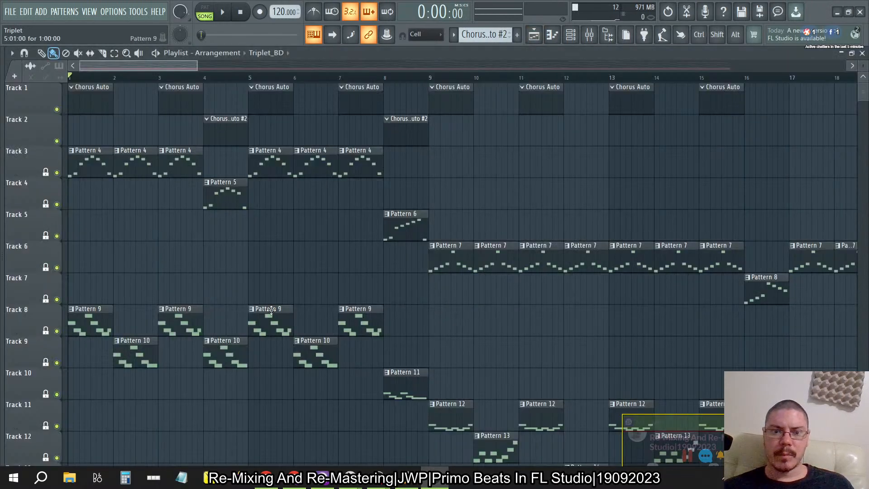
scroll(271, 310, "down", 5)
right_click(272, 310, "ctrl")
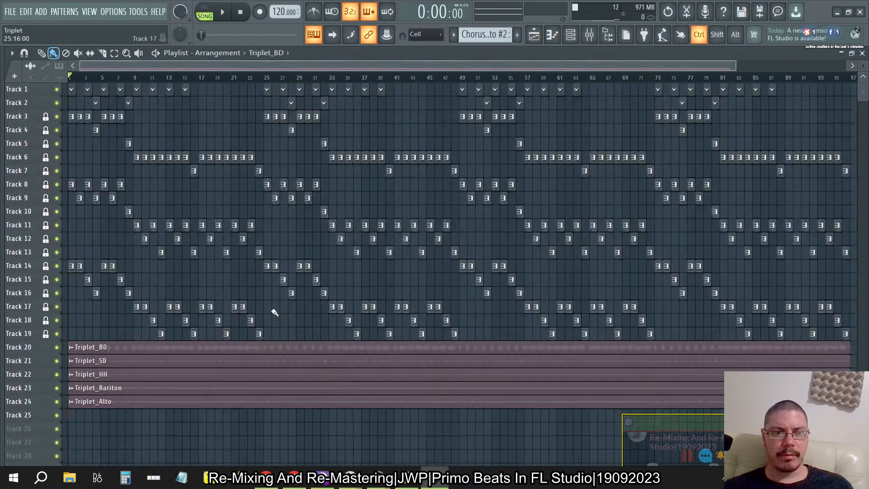
left_click(57, 347)
left_click(57, 361)
left_click(56, 374)
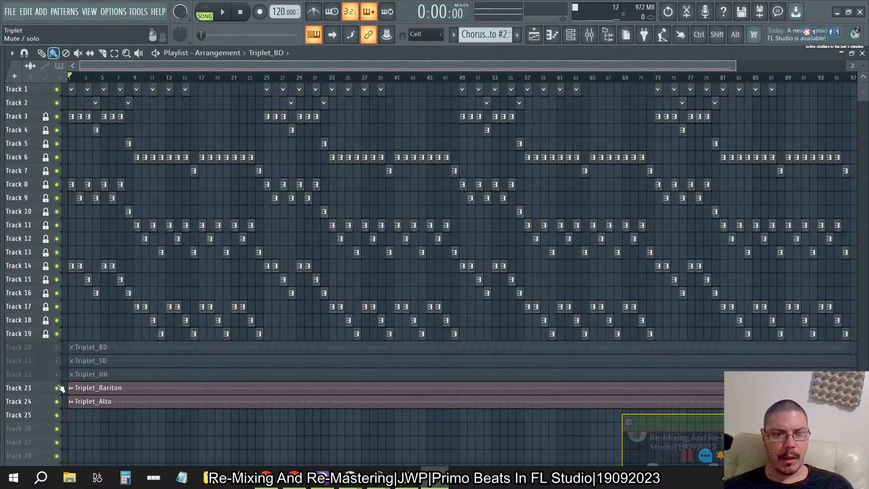
left_click(56, 388)
left_click(57, 402)
left_click(223, 13)
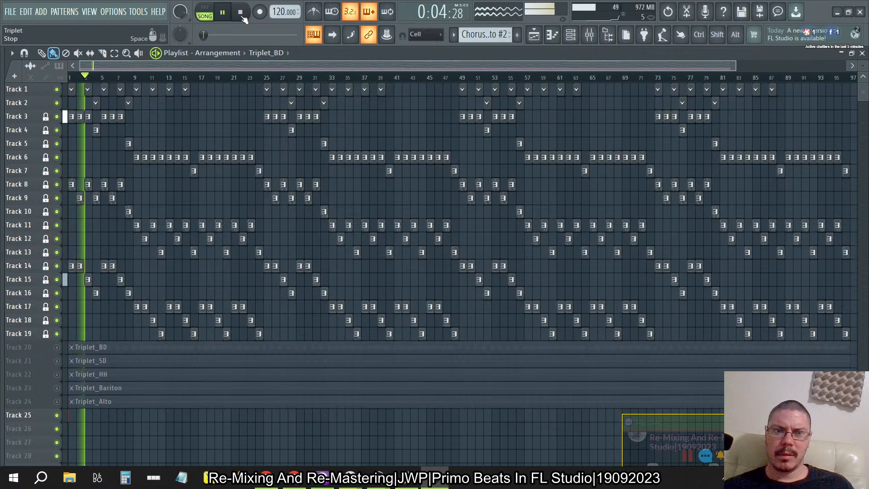
left_click(242, 15)
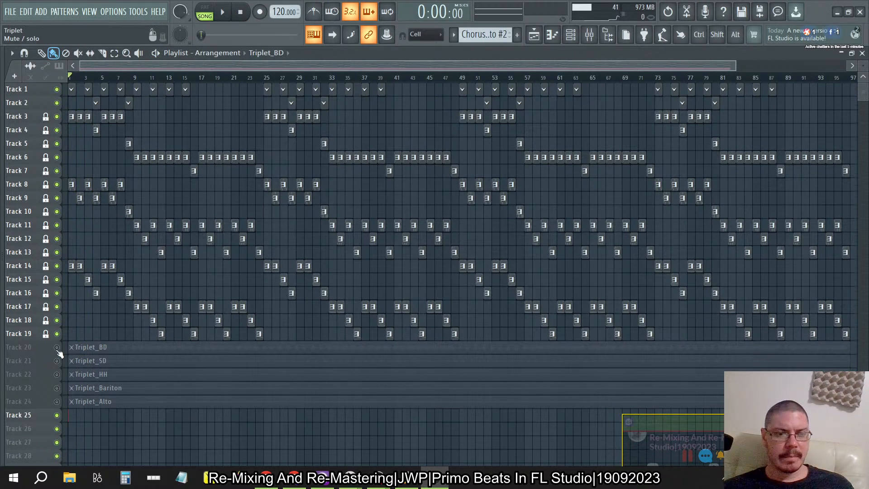
Mute playlist Track 1, then select Tracks 2 to 20 and mute them together.
left_click(57, 90)
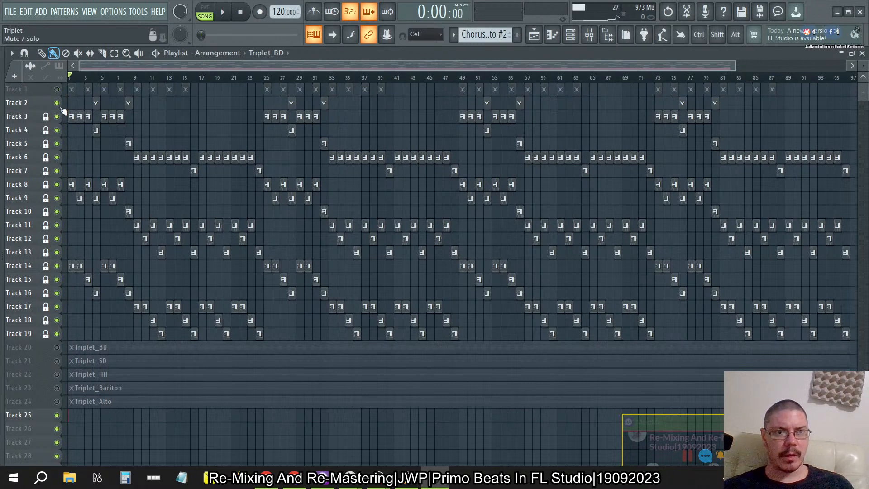
left_click(30, 108, "shift")
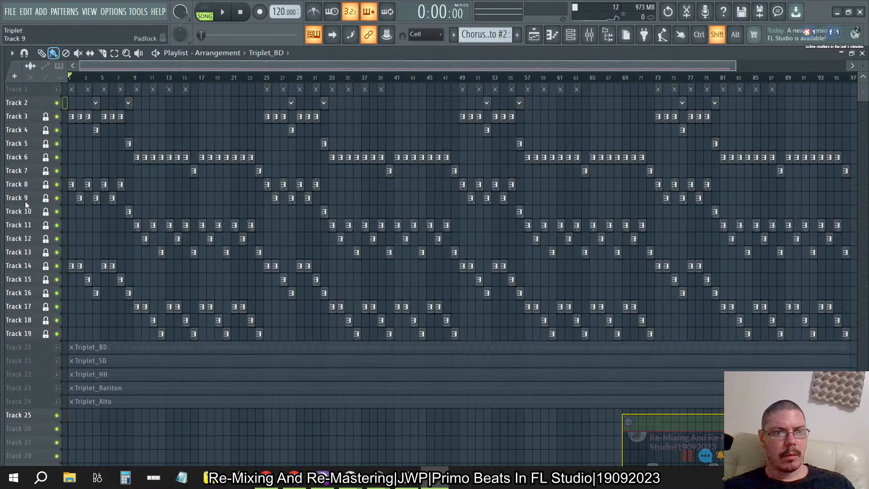
double_click(20, 337)
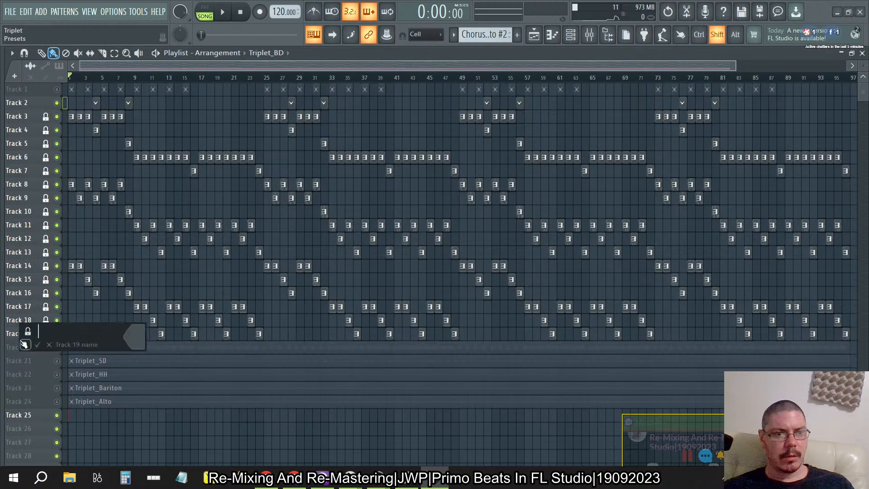
left_click(15, 109)
left_click_drag(15, 109, 34, 352)
left_click(58, 340)
right_click(58, 345)
right_click(58, 350)
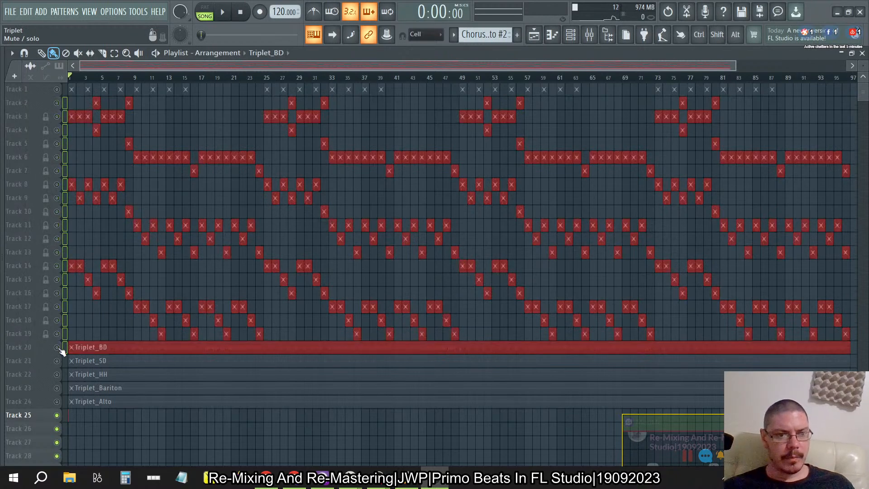
Unmute playlist Tracks 20 to 24 holding the Triplet_BD to Triplet_Alto audio clips, then briefly play the song.
left_click(30, 355)
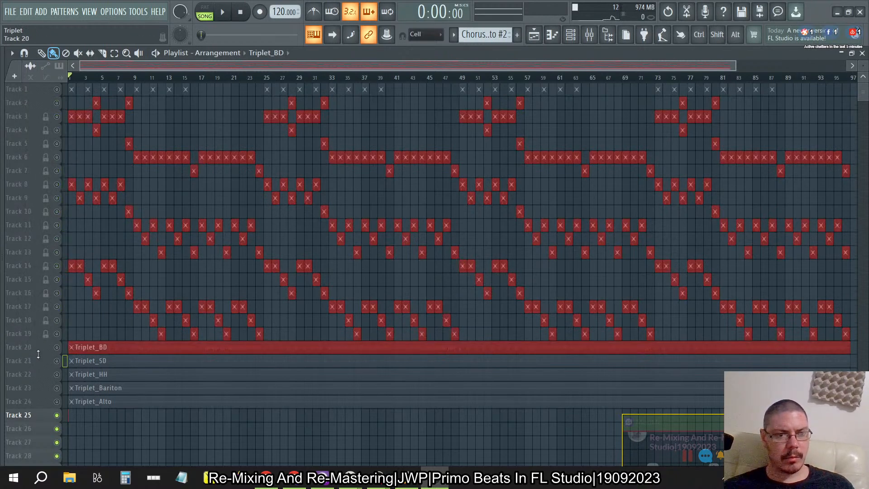
left_click(57, 347)
left_click(57, 360)
left_click(57, 374)
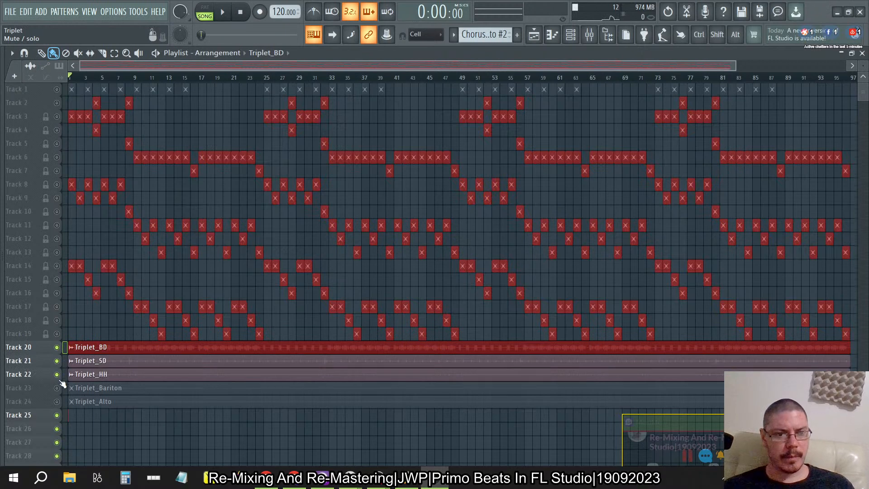
left_click(57, 388)
left_click(57, 401)
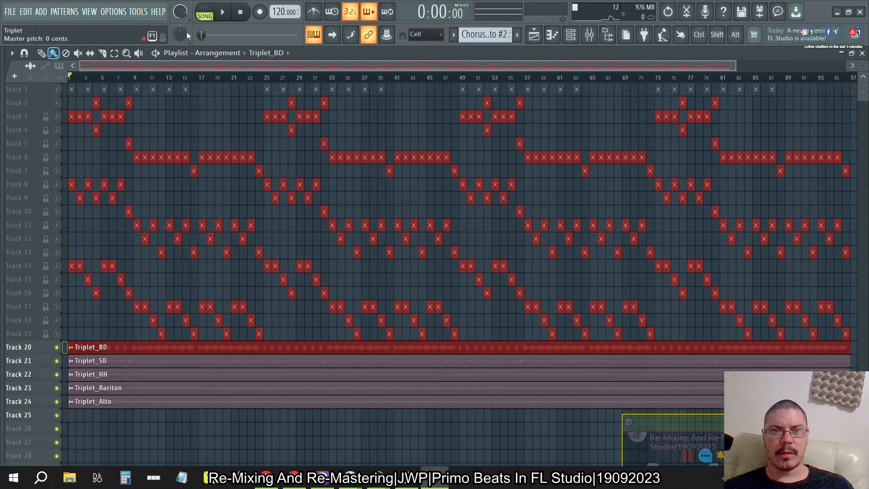
left_click(223, 14)
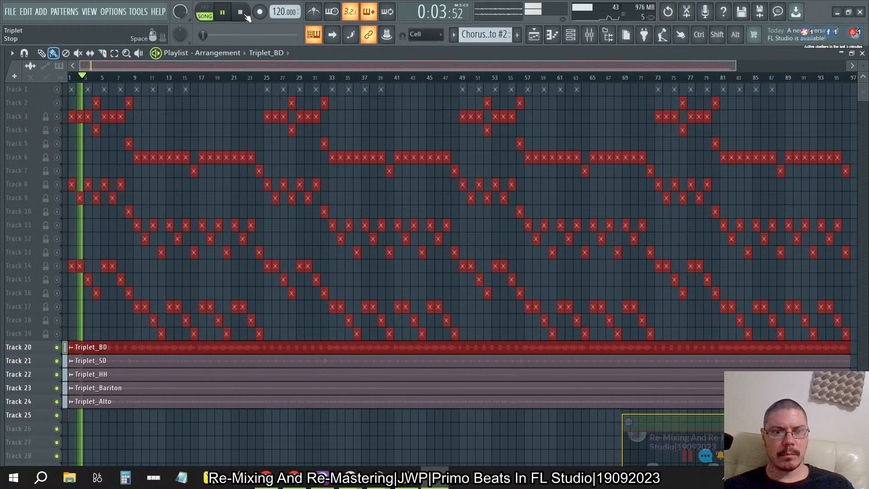
left_click(243, 13)
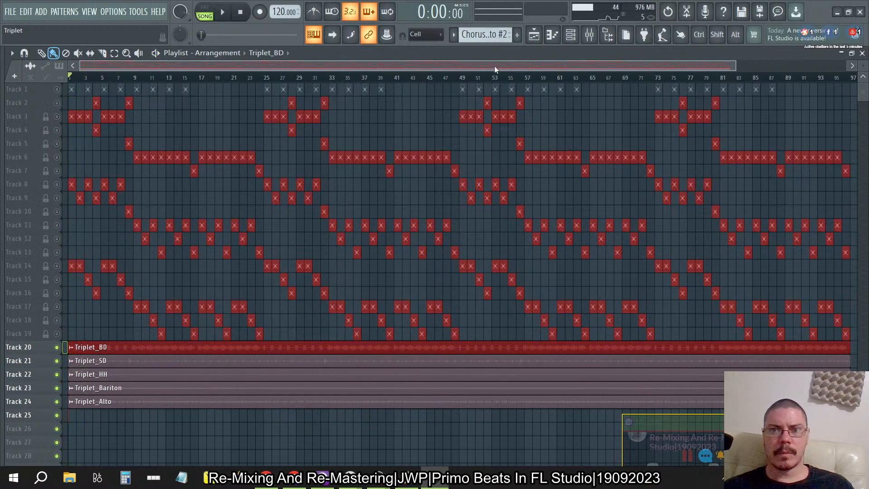
Show the mixer, select the BD track and examine the wrapper settings of JWP's Frequency Shifter0 in its first effect slot.
left_click(597, 38)
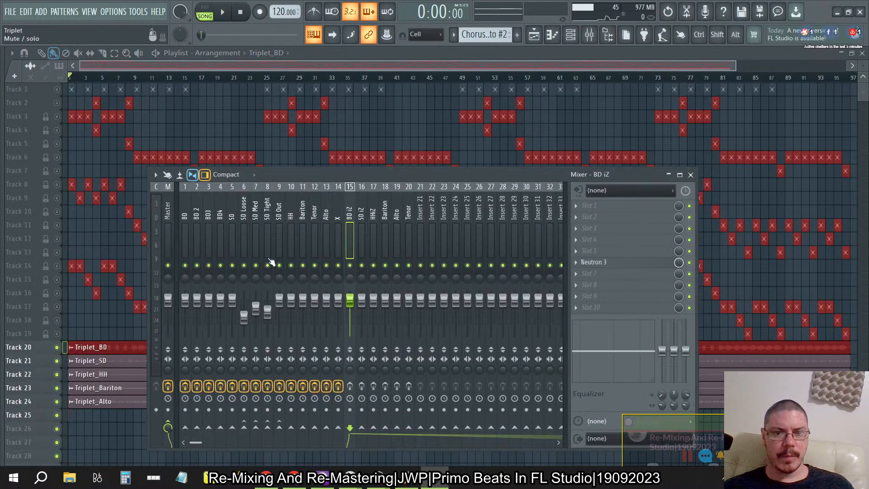
left_click(270, 262)
left_click(185, 235)
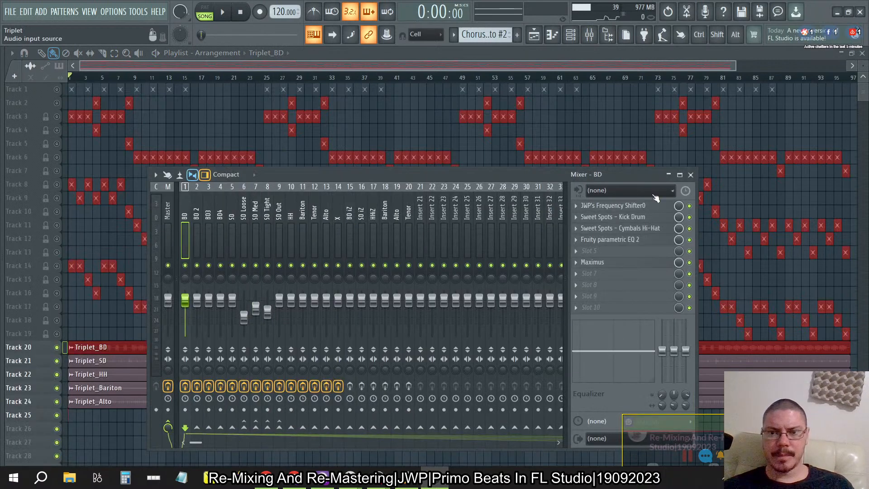
left_click(630, 206)
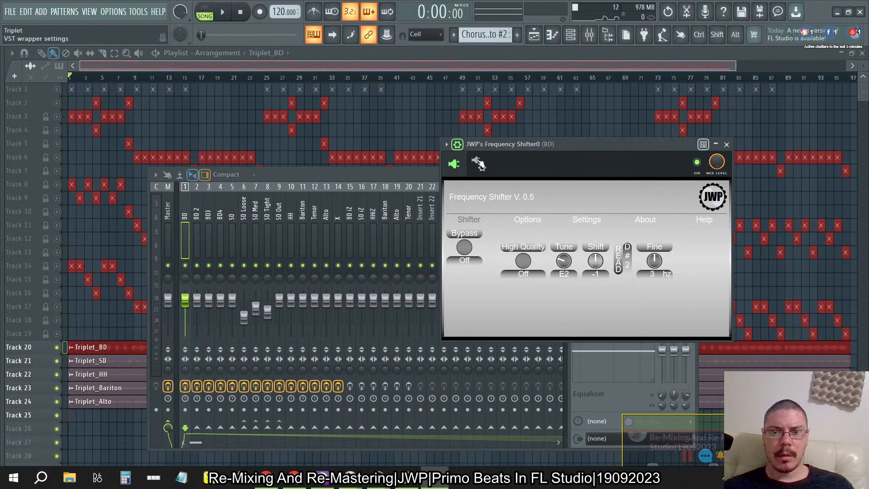
left_click(478, 163)
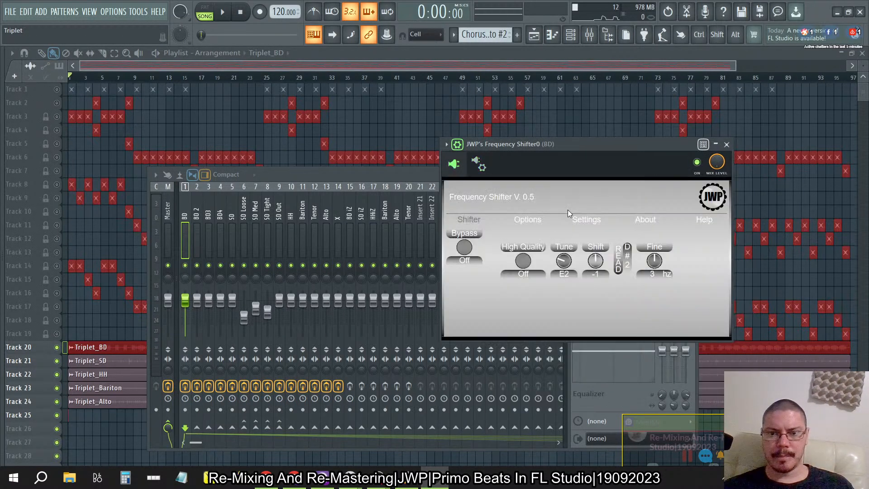
left_click(457, 144)
left_click_drag(485, 148, 274, 170)
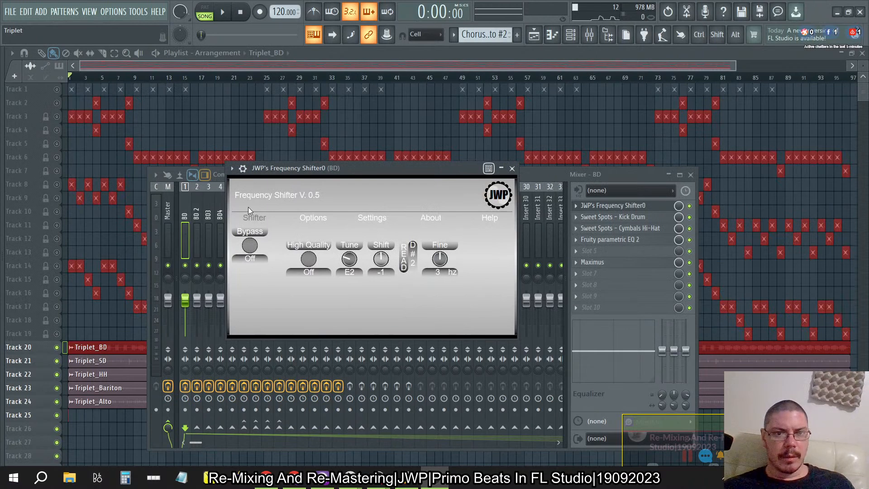
Copy JWP's Frequency Shifter0 into slot 7 of the BD mixer track, check the copy's wrapper settings and close it.
left_click(232, 168)
left_click_drag(248, 227, 607, 275)
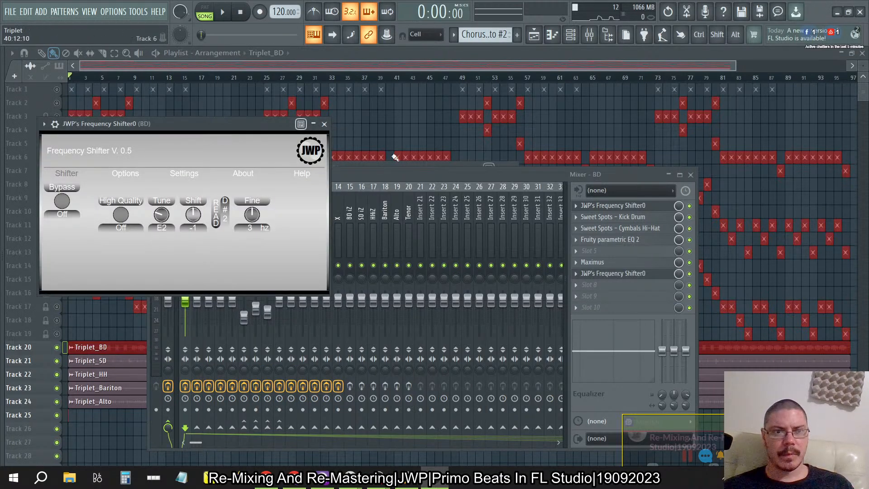
left_click(73, 141)
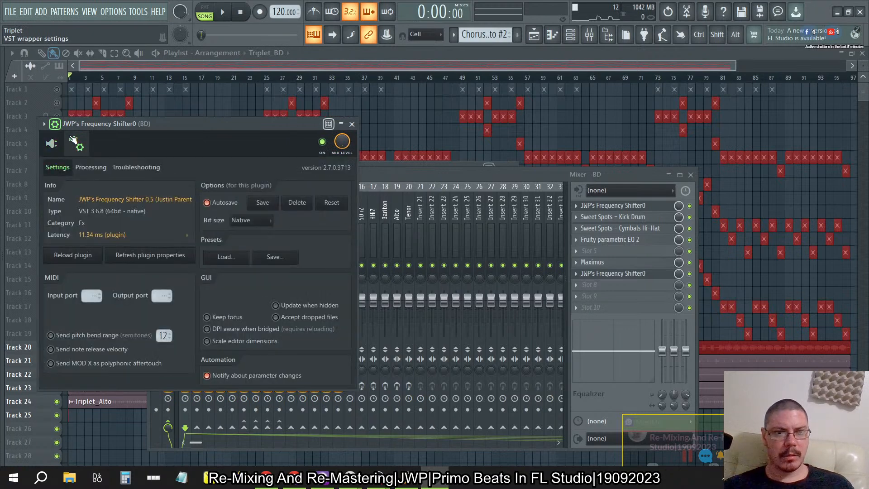
left_click(54, 123)
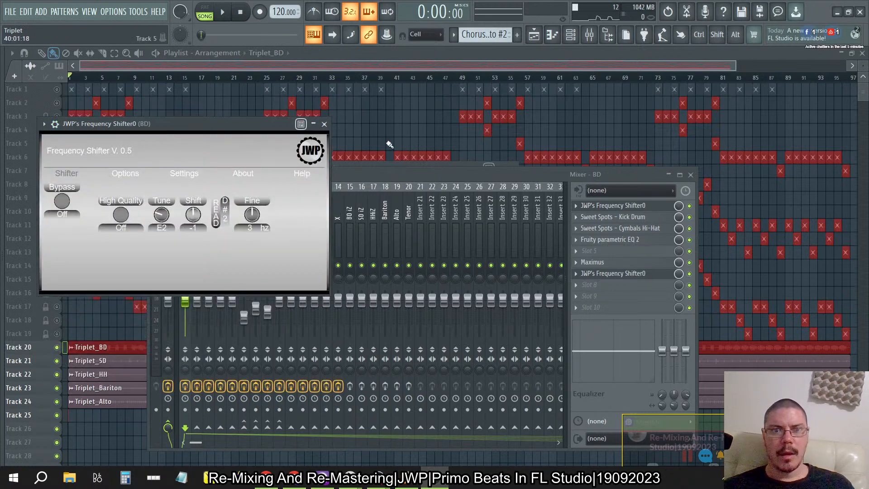
left_click(326, 125)
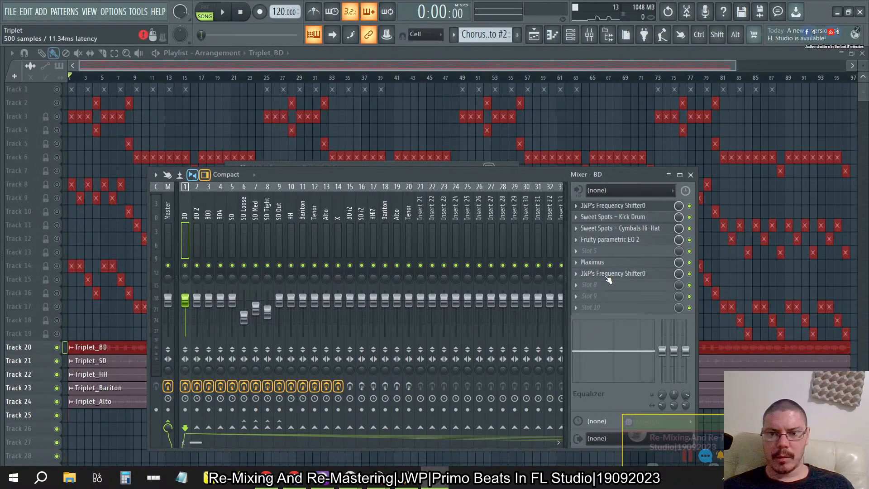
Delete the copied JWP's Frequency Shifter0 from slot 7 of the BD mixer track.
right_click(579, 275)
left_click(591, 240)
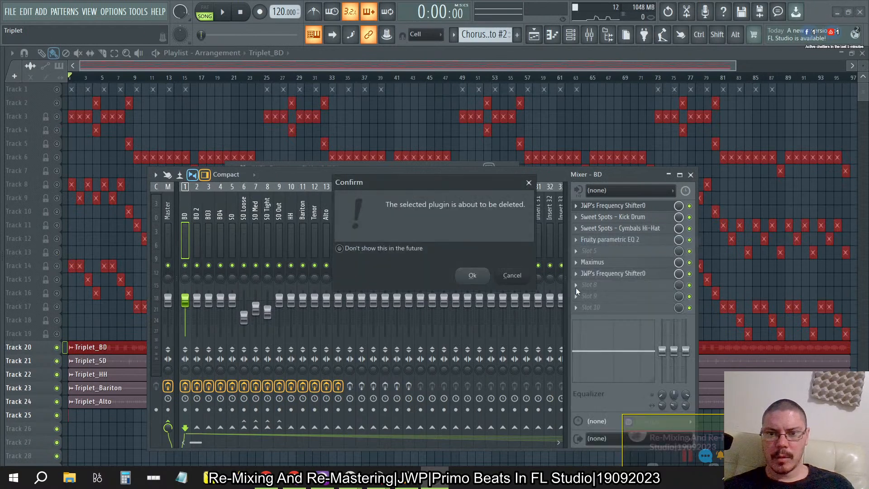
left_click(474, 274)
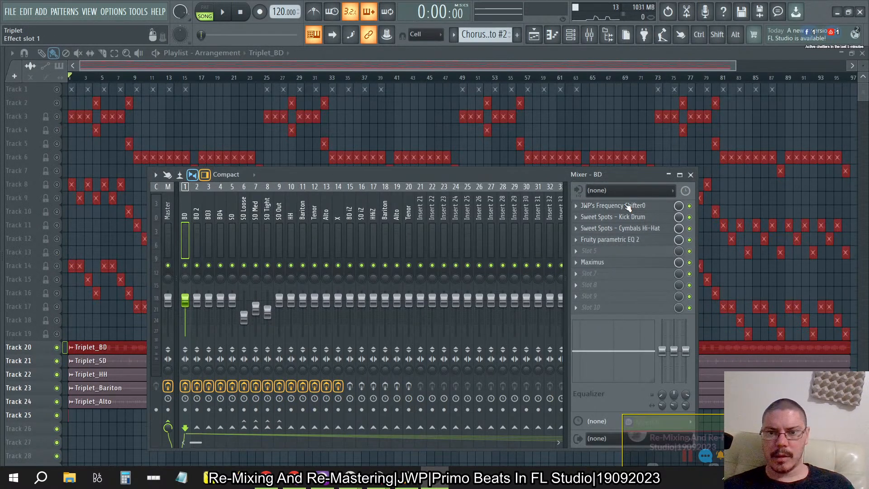
Recheck the wrapper settings of the original JWP's Frequency Shifter0 in slot 1 of the BD track, then close the plugin.
left_click(243, 169)
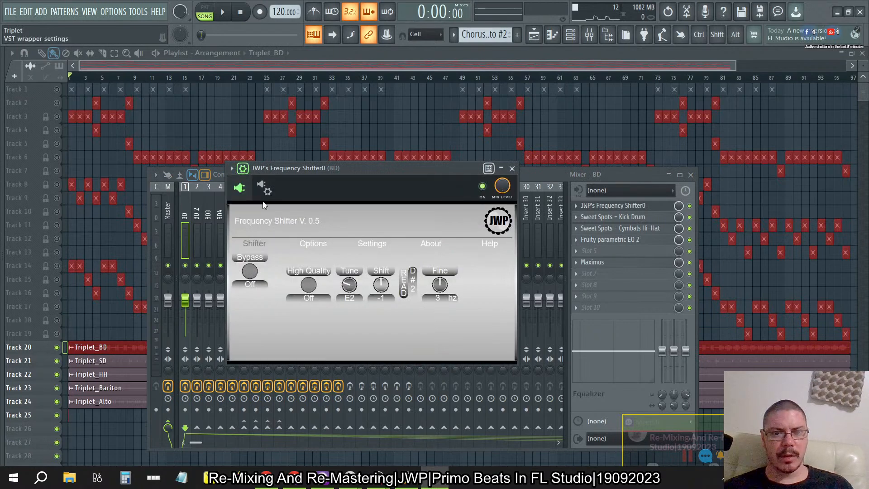
left_click(264, 188)
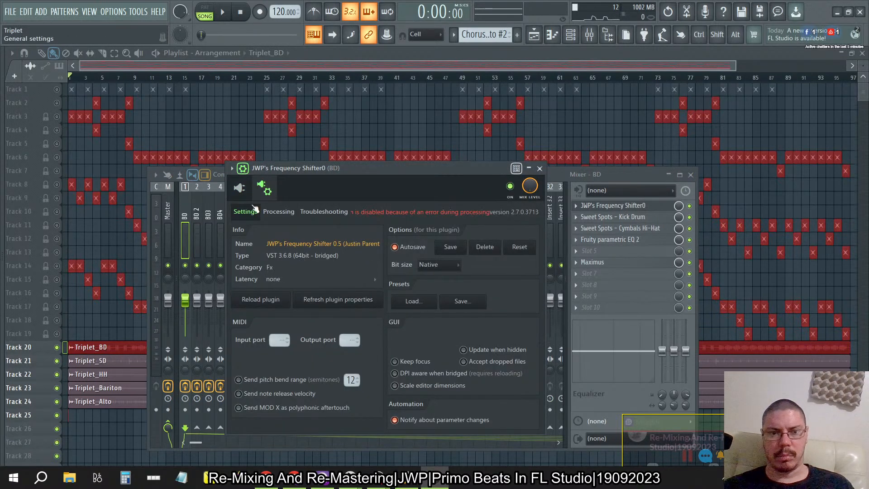
left_click(243, 171)
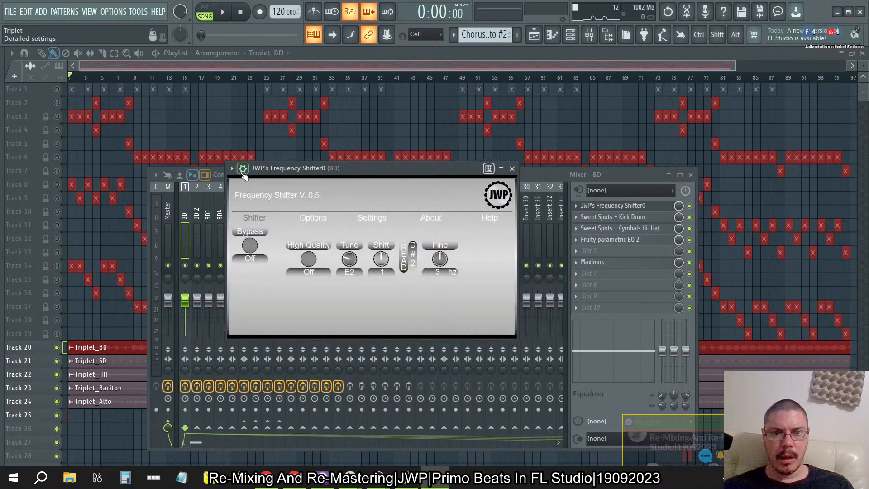
left_click(512, 168)
Check the version and edition in the About FL Studio information, then close it.
left_click(158, 12)
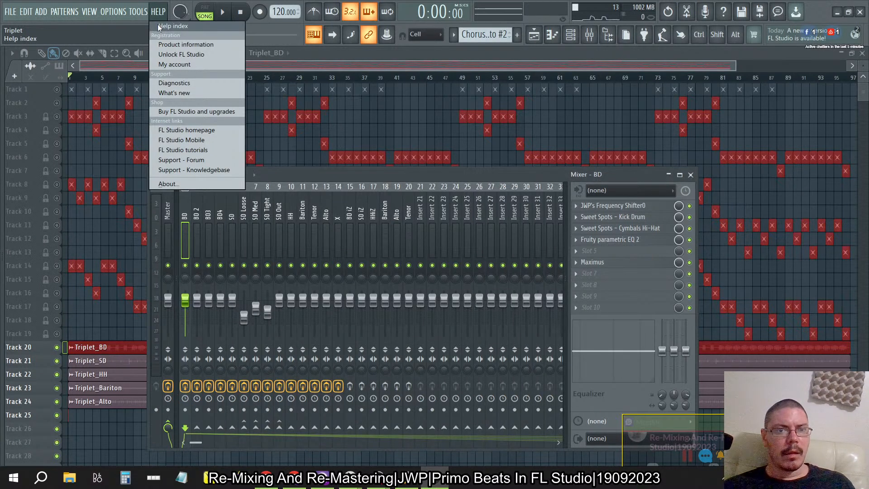
left_click(183, 184)
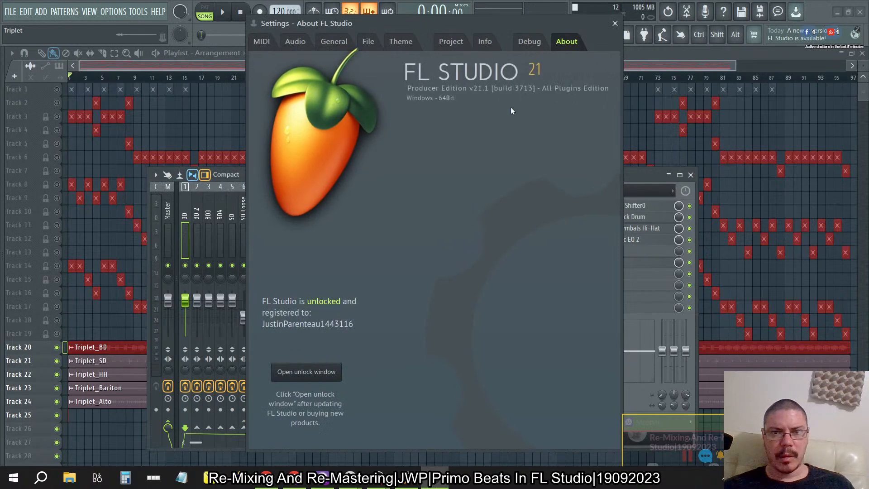
key("Escape")
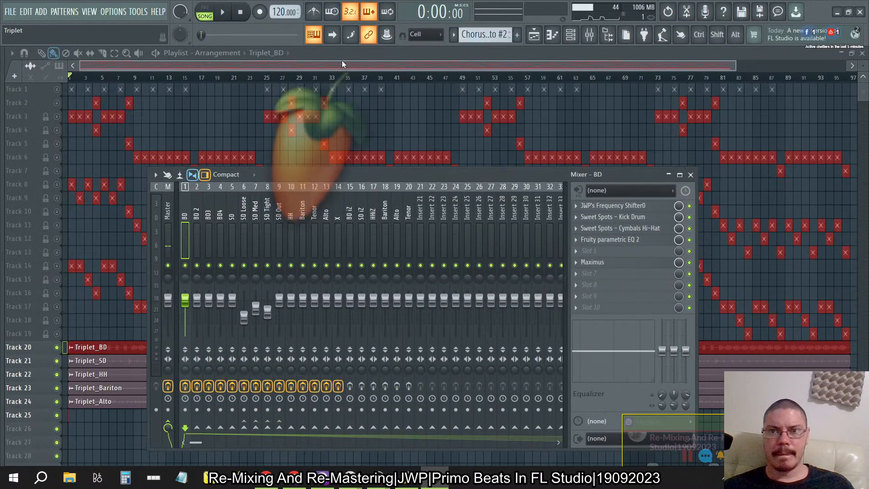
Save the Triplet project, then exit FL Studio 21.
left_click(12, 13)
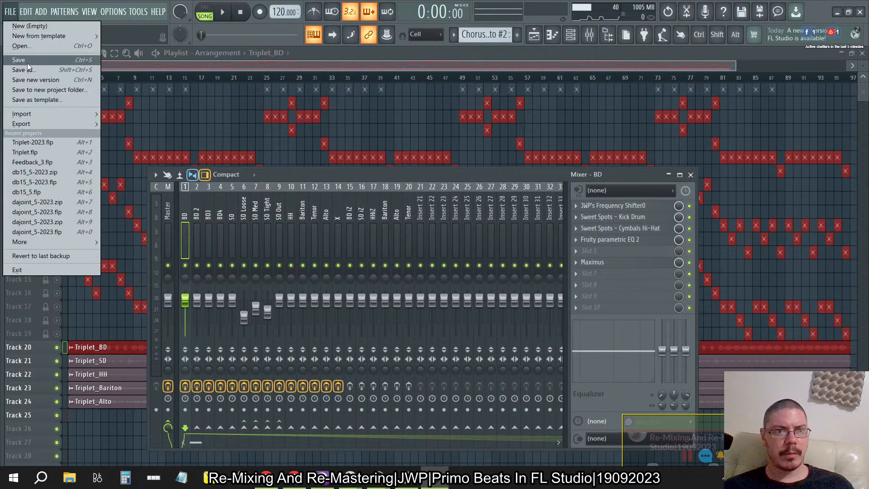
left_click(28, 63)
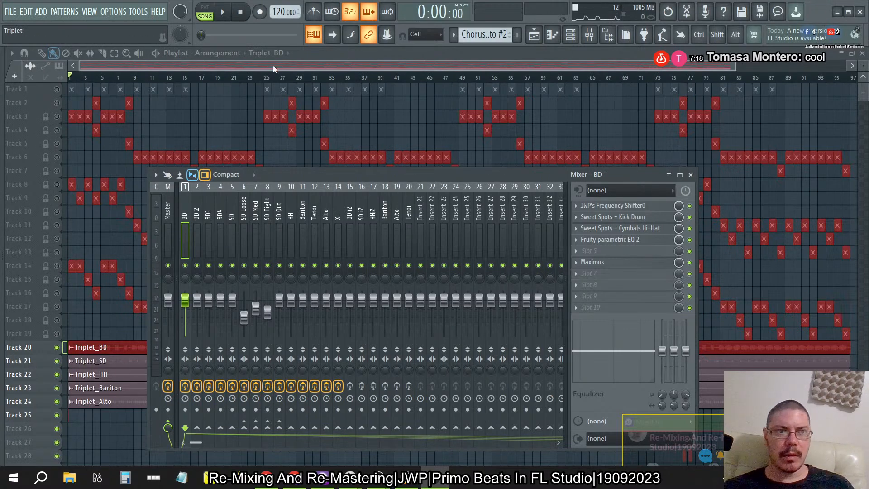
left_click(10, 11)
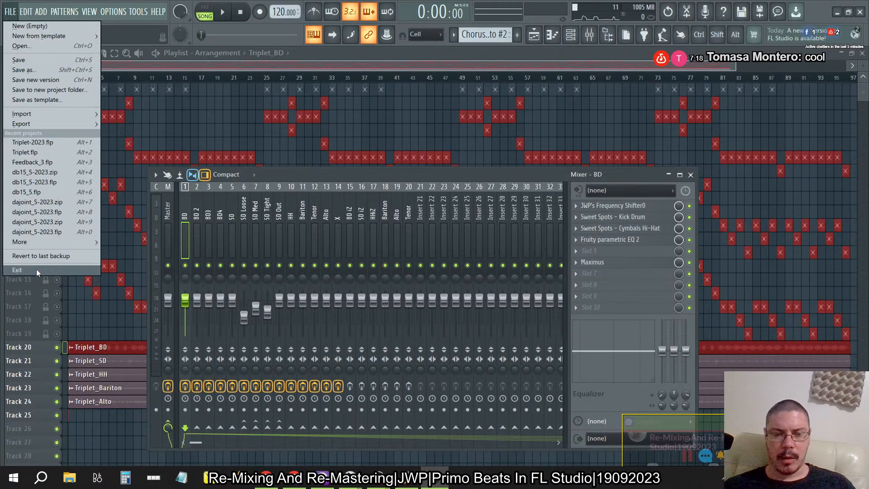
left_click(17, 270)
key("alt+Tab")
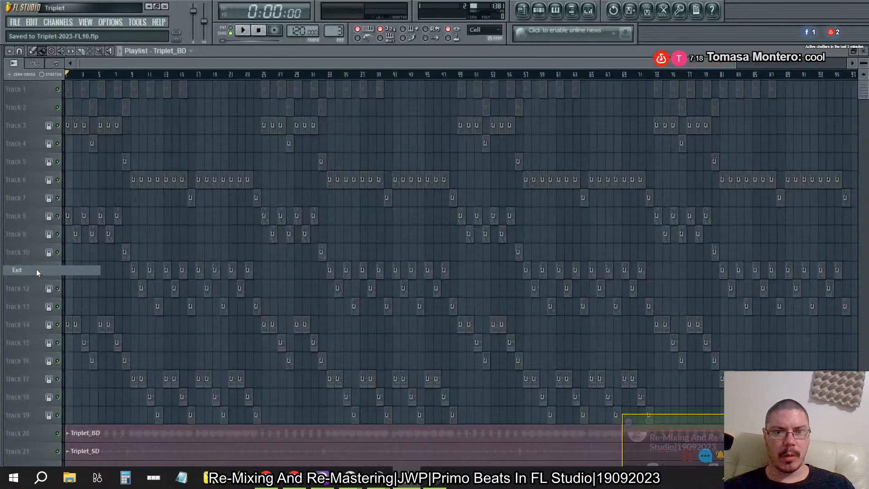
key("alt+Tab")
key("alt+Tab")
key("alt+Tab")
key("alt+Tab")
key("alt+Tab")
key("alt+Tab")
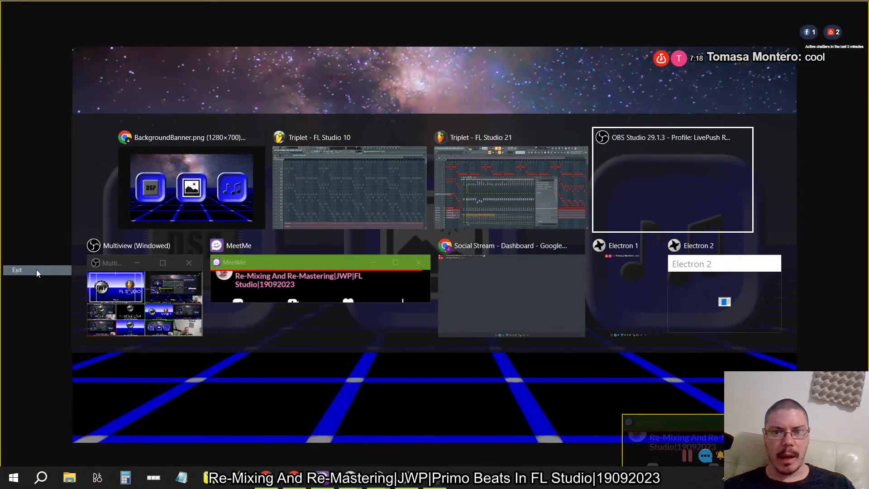
key("alt+shift+Tab")
key("alt+shift+Tab")
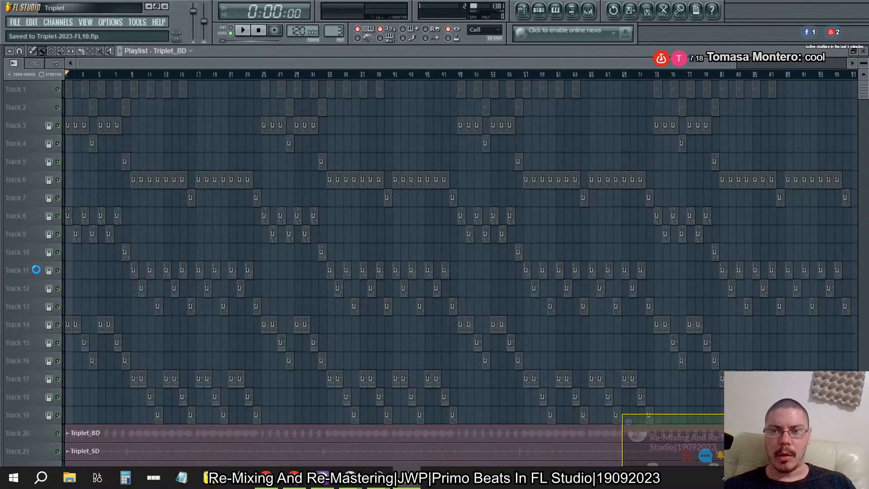
key("alt+Tab")
key("alt+Tab")
key("alt+Tab")
key("alt+Tab")
key("alt+Tab")
key("alt+Tab")
key("alt+Tab")
key("alt+Tab")
key("alt+Tab")
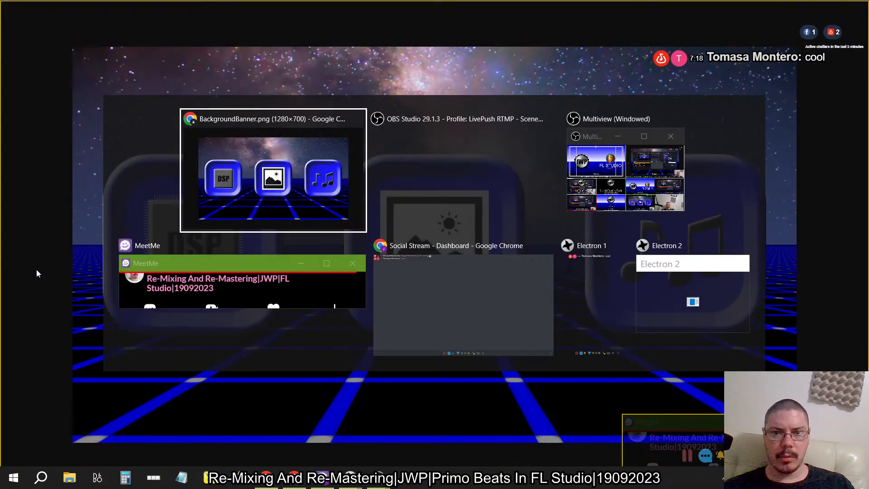
Launch FL Studio 21 again and reopen the recent project Triplet-2023.flp.
key("super")
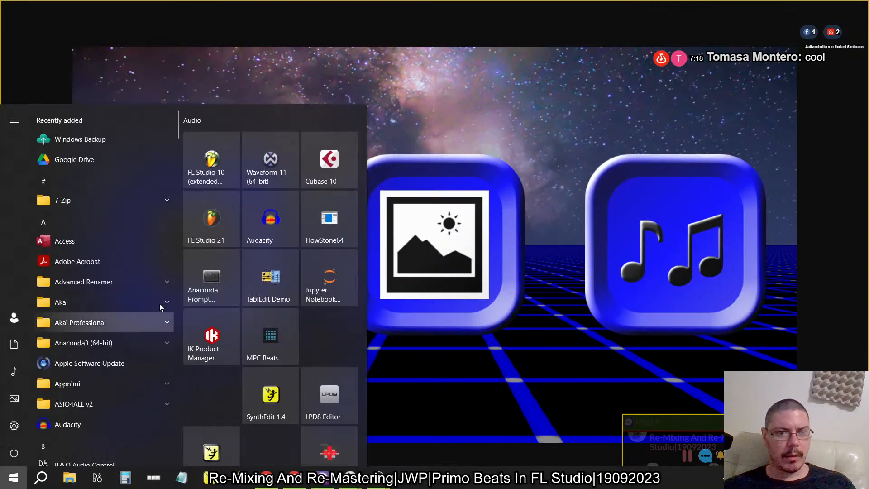
left_click(216, 240)
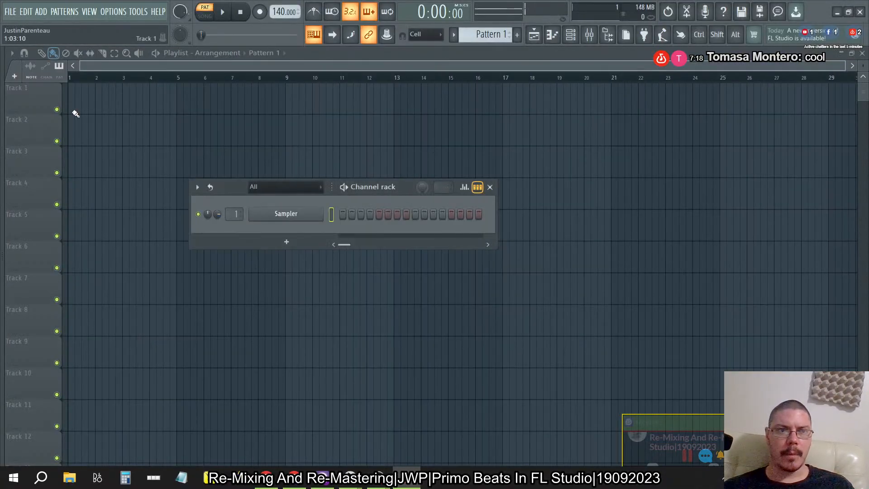
left_click(10, 12)
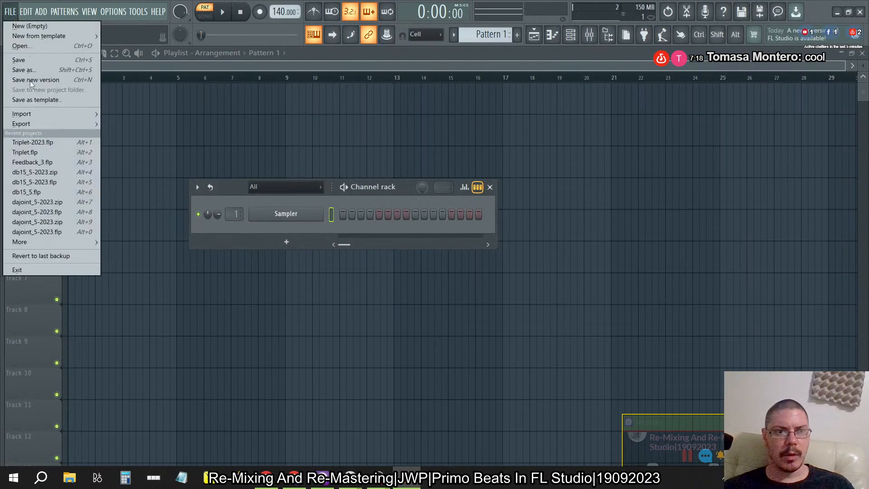
left_click(46, 143)
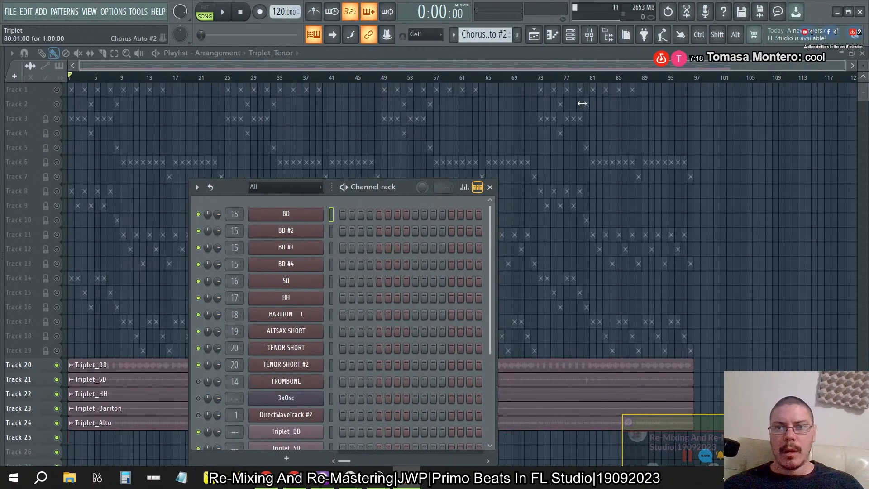
Check the wrapper settings of JWP's Frequency Shifter0 on the BD mixer track, then close the plugin.
left_click(588, 36)
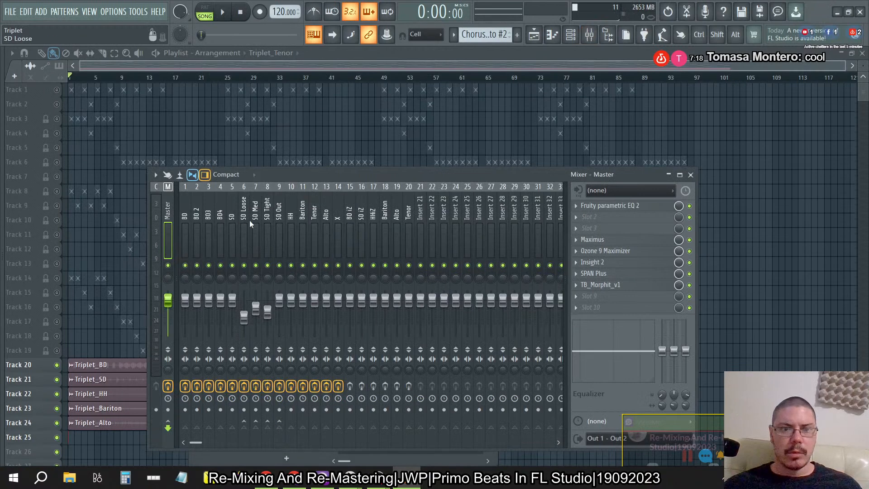
left_click(636, 206)
left_click(245, 170)
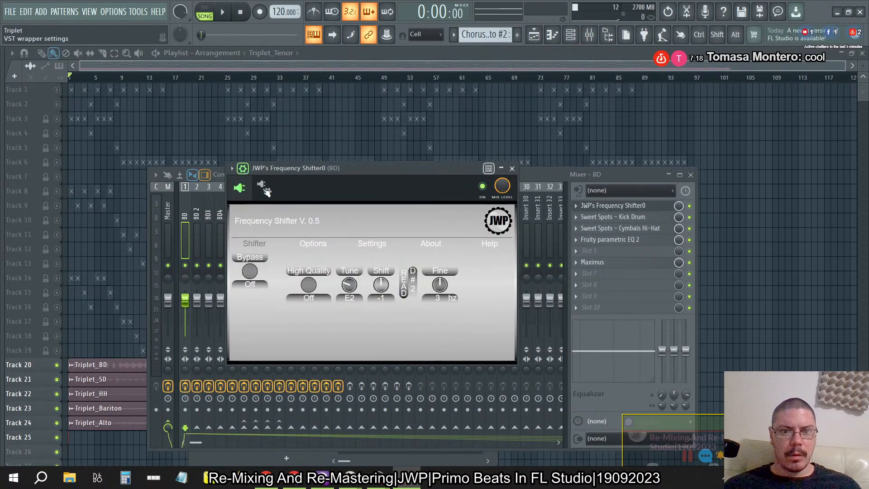
left_click(243, 169)
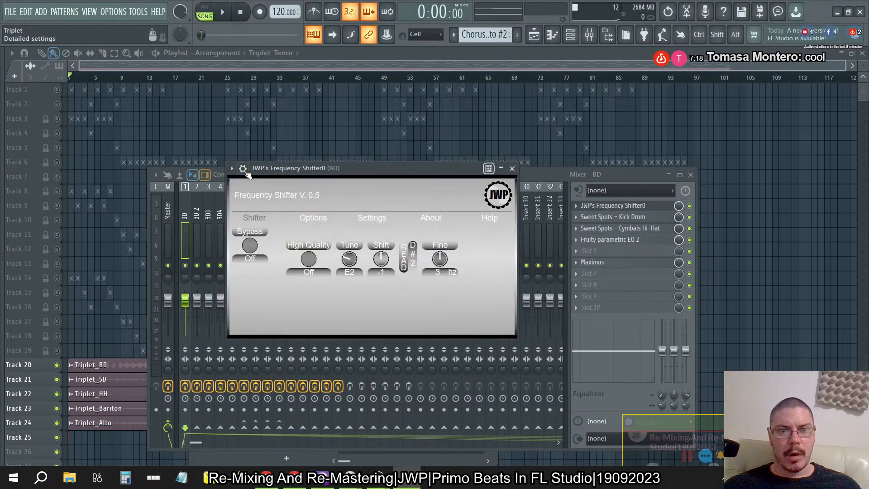
left_click(512, 169)
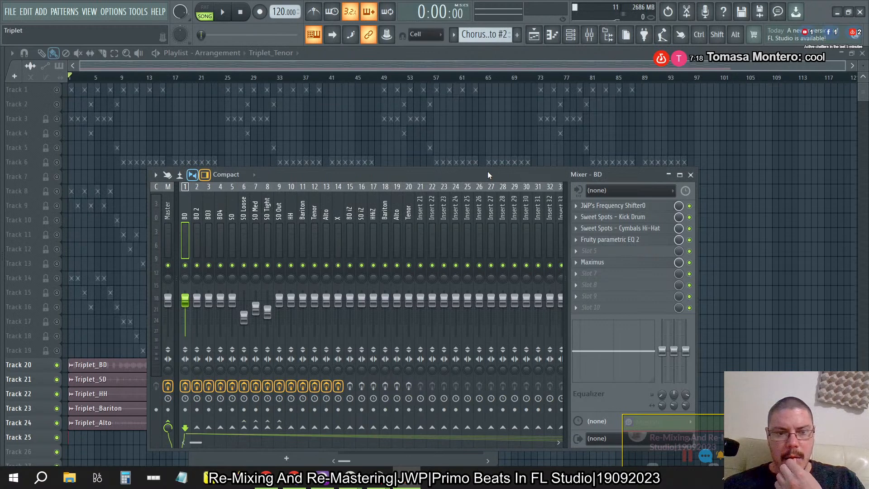
Replace the Triplet_BD audio clip's sample with Triplet_BD-p.wav from the Audio Data folder.
left_click(570, 34)
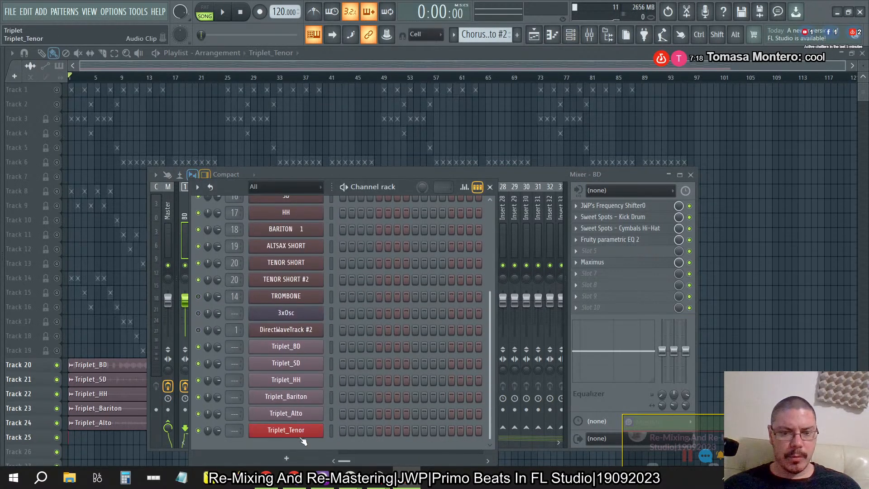
left_click(294, 347)
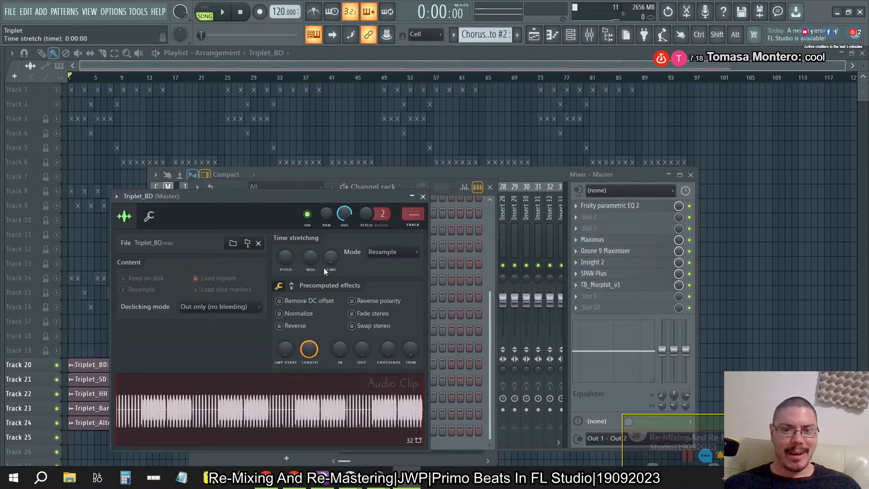
left_click(233, 244)
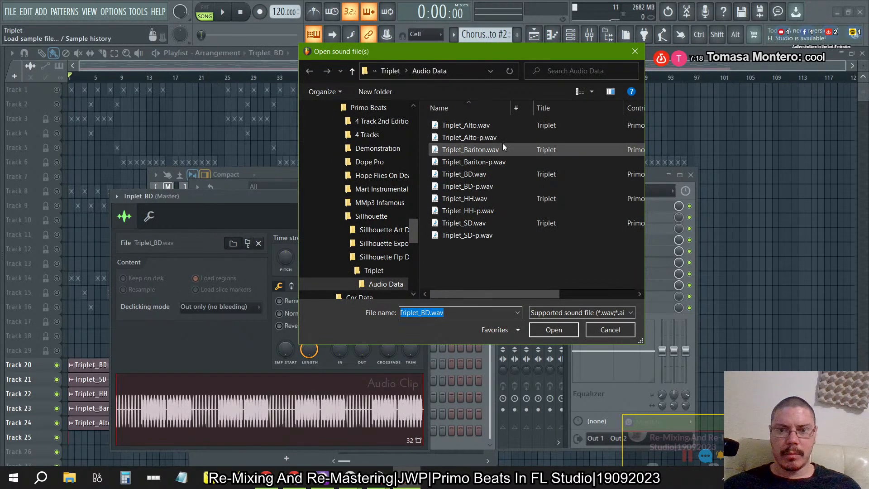
left_click(482, 183)
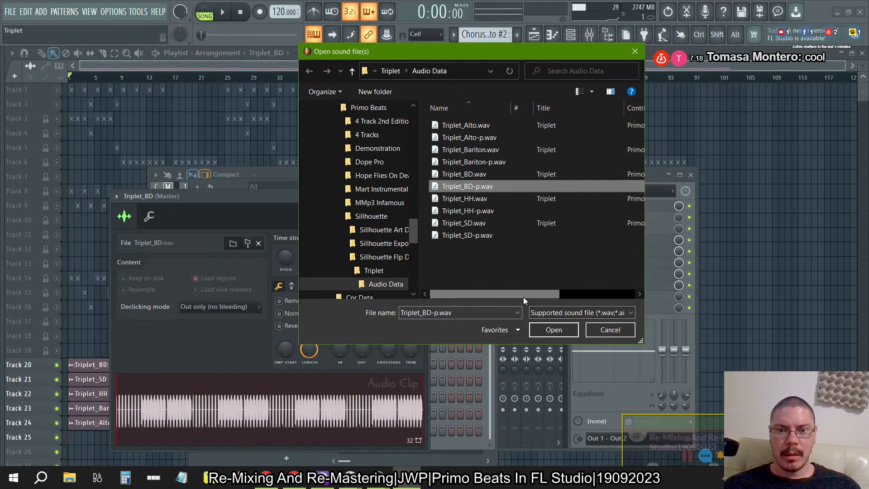
left_click(554, 327)
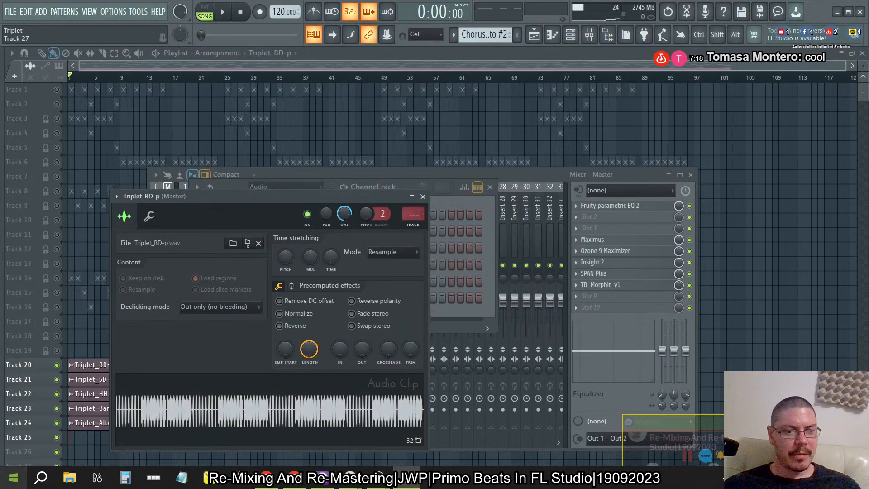
Launch the older FL Studio 10 and start opening an existing project file.
left_click(13, 477)
left_click(204, 157)
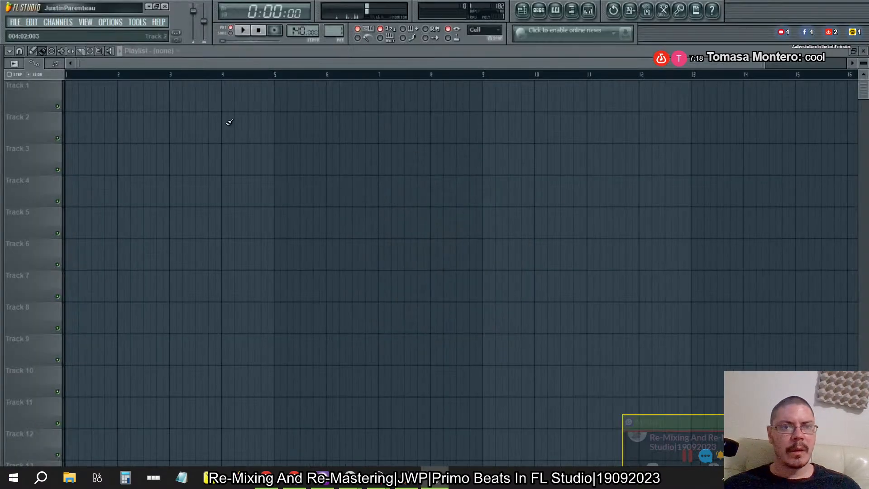
left_click(31, 22)
mouse_move(15, 21)
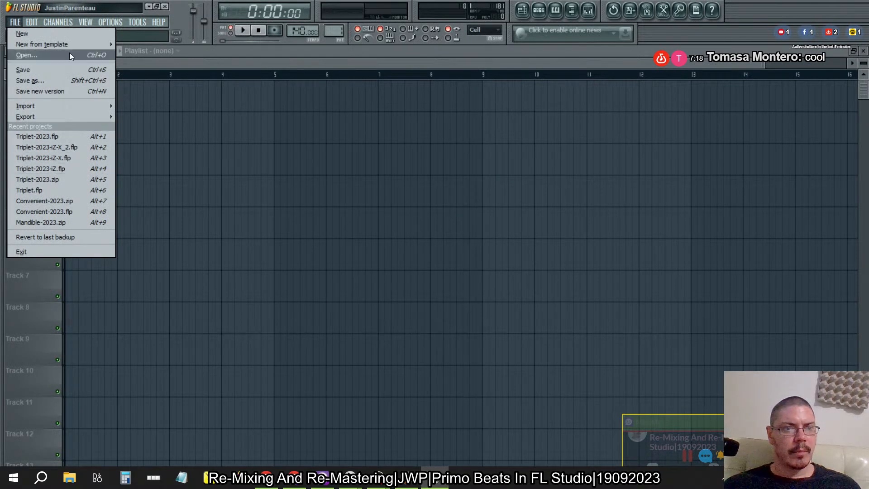
left_click(58, 55)
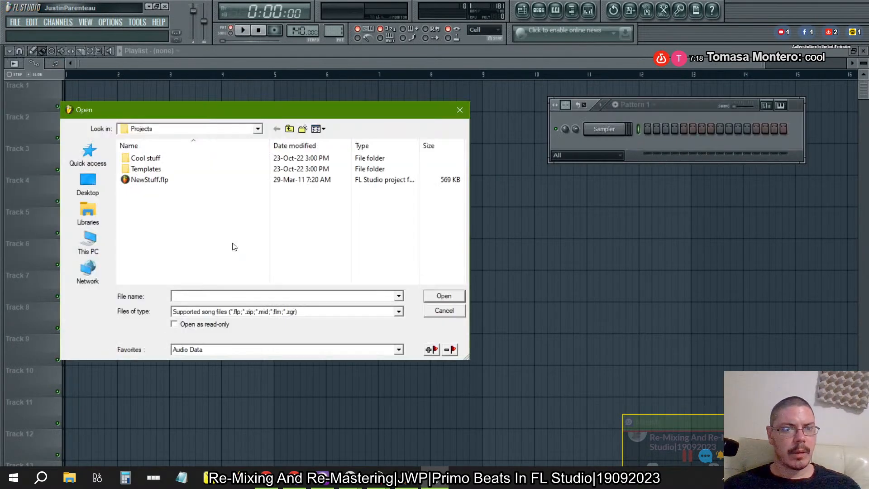
Browse from Work Flow through Project Data, Music Production, Albums Data, Primo Beats and Sillhouette to the Sillhouette Flp Data folder.
left_click(89, 152)
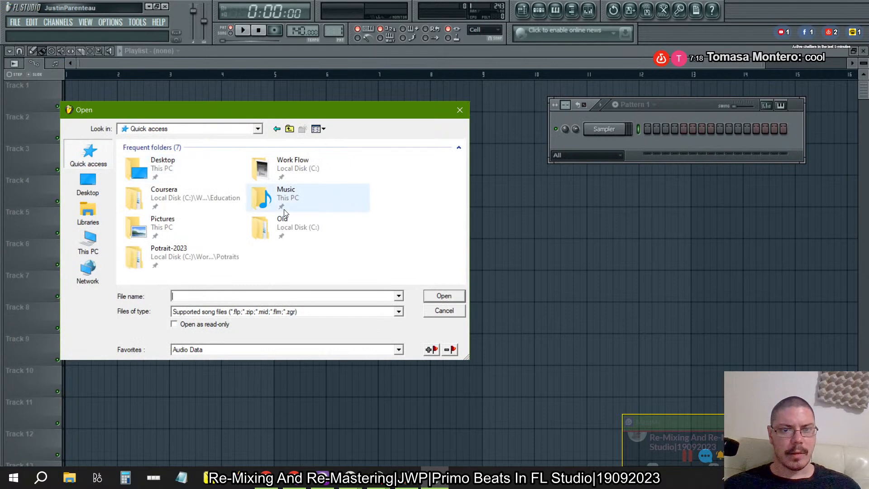
double_click(292, 180)
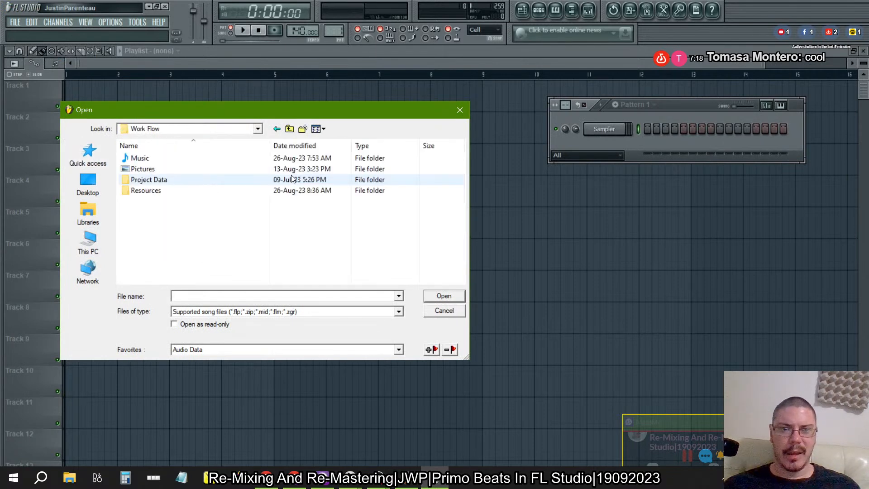
double_click(161, 181)
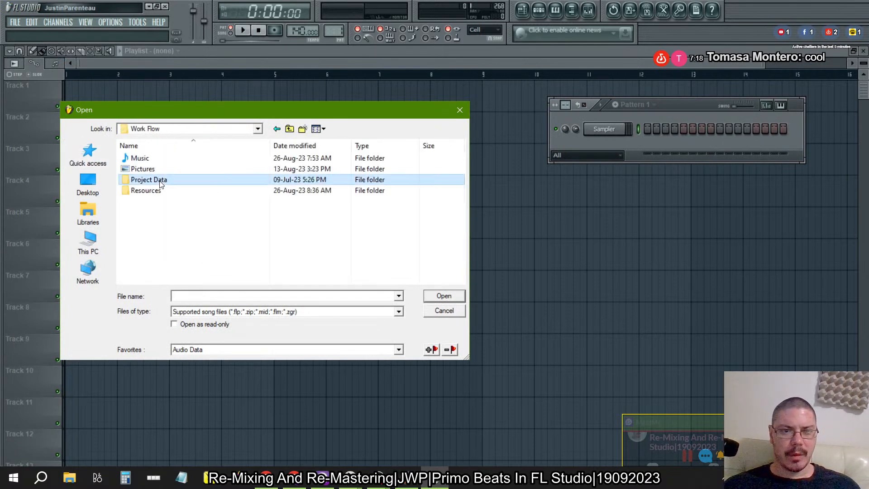
double_click(161, 180)
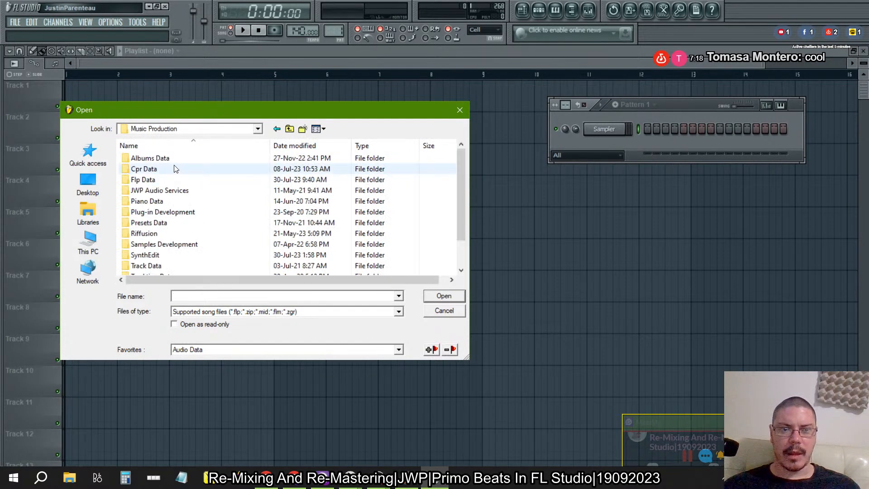
double_click(170, 160)
double_click(164, 170)
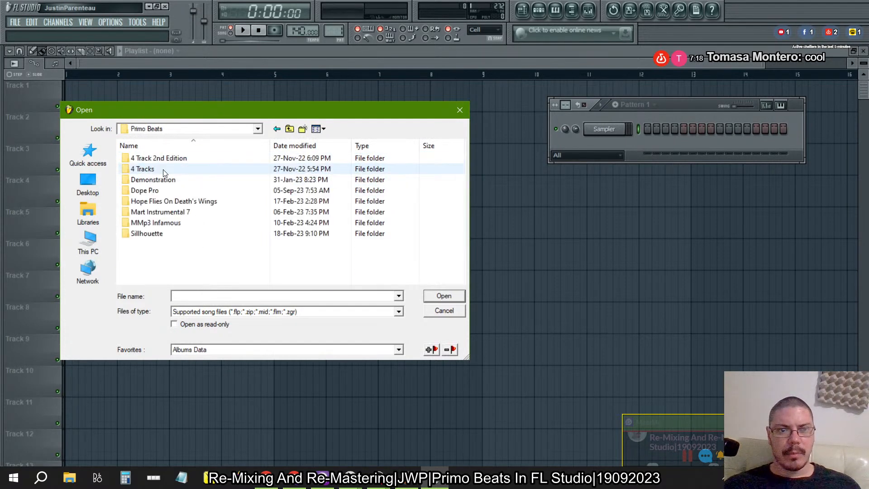
double_click(161, 234)
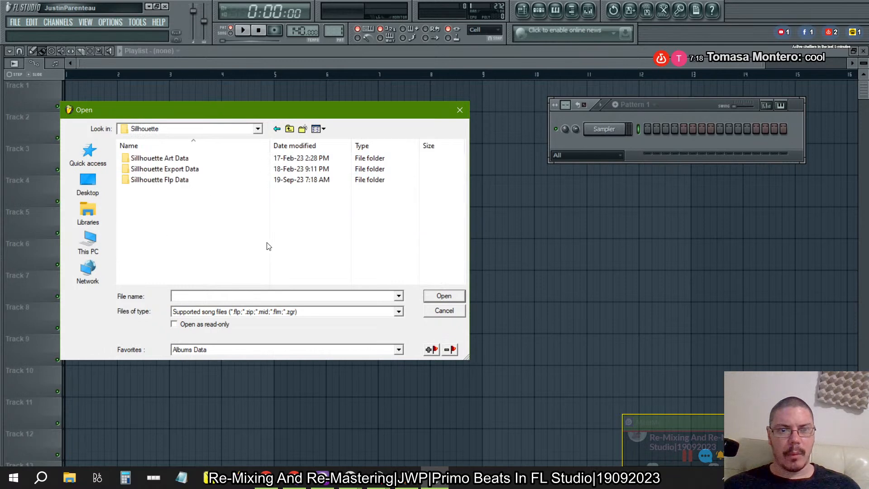
double_click(180, 186)
Open the project file Triplet-2023-FL10.flp from the Sillhouette Flp Data folder.
scroll(278, 216, "down", 10)
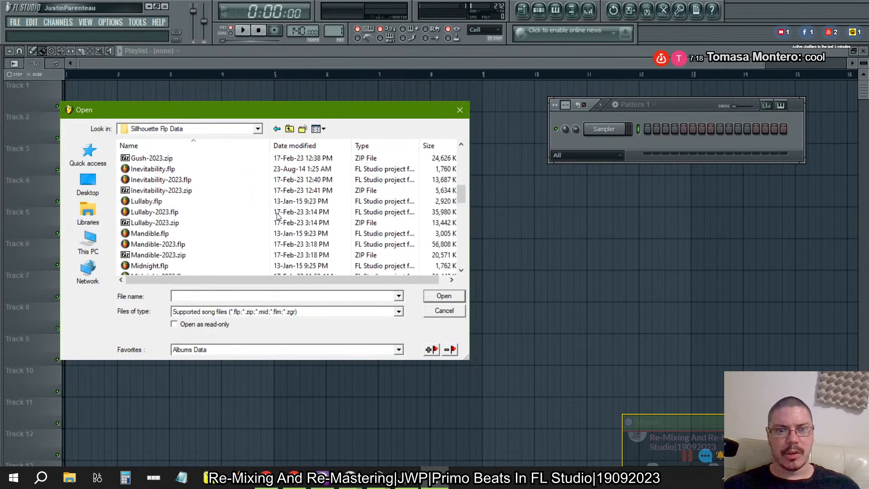
scroll(278, 216, "down", 5)
scroll(278, 216, "up", 1)
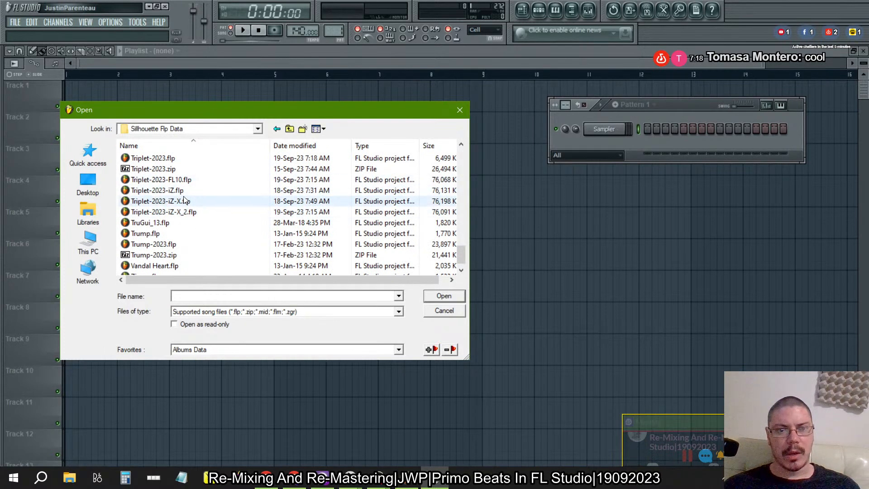
left_click(174, 180)
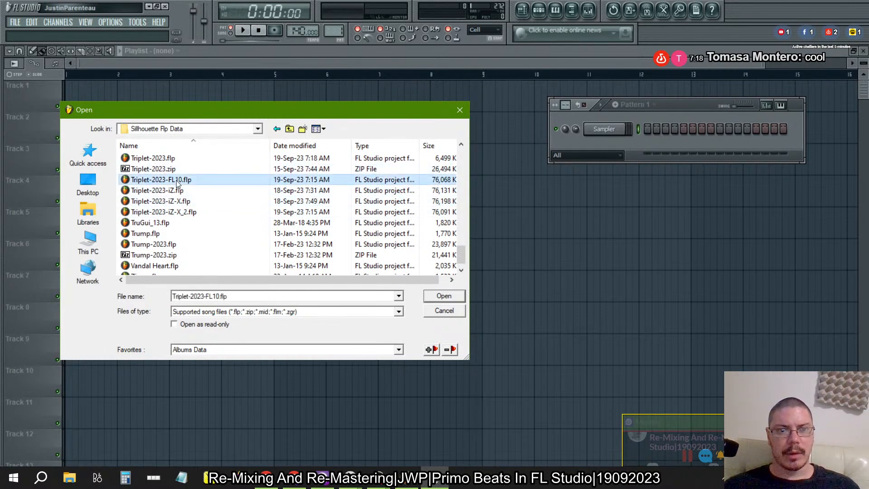
left_click(452, 299)
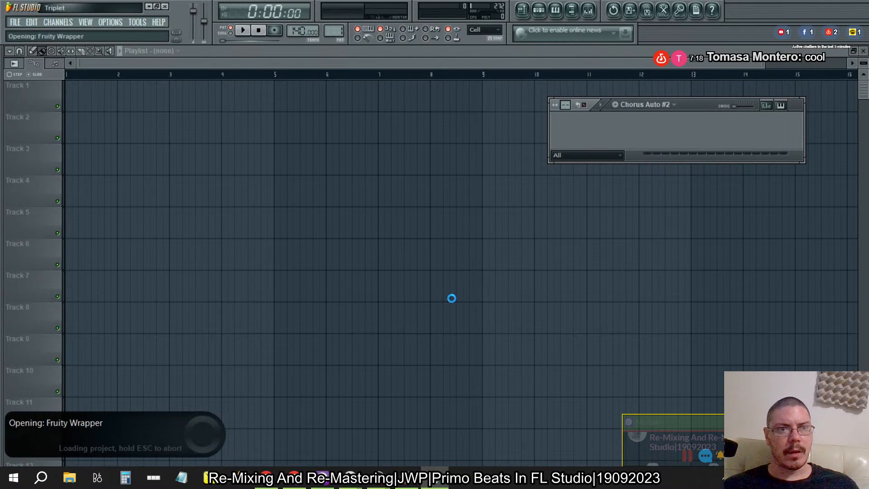
Dismiss each plugin error message while the Triplet project loads, until loading finishes.
left_click(445, 280)
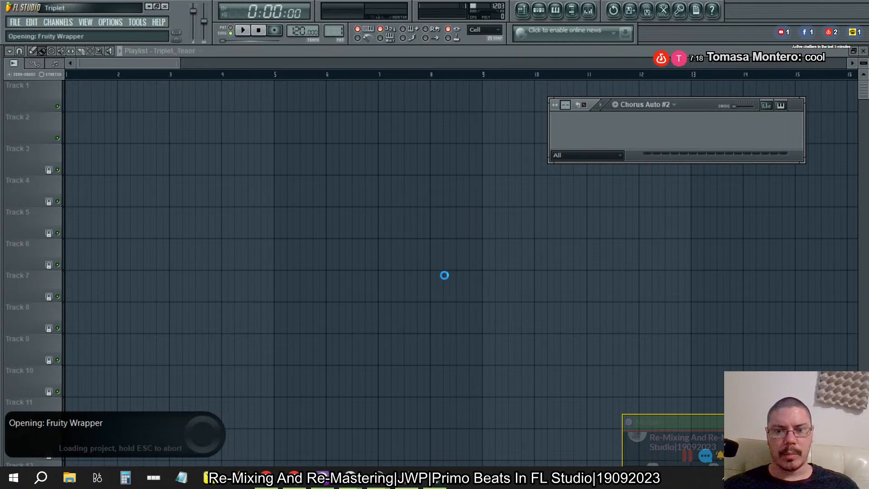
left_click(443, 279)
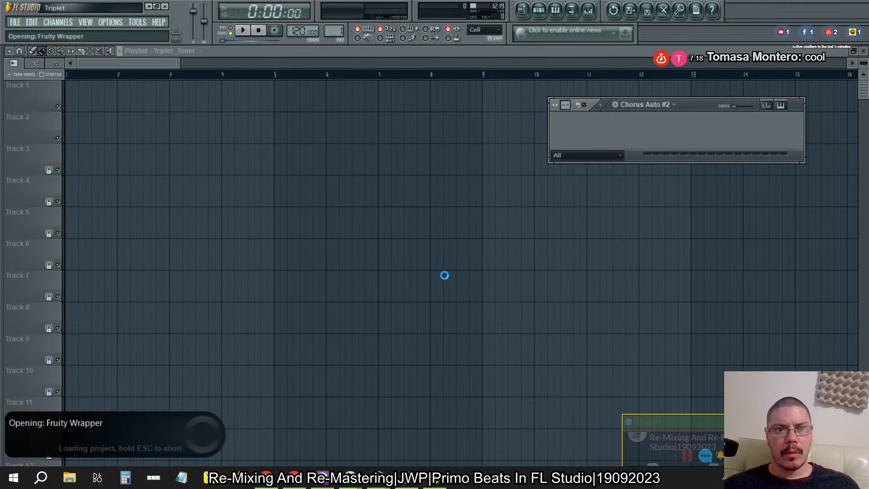
left_click(443, 279)
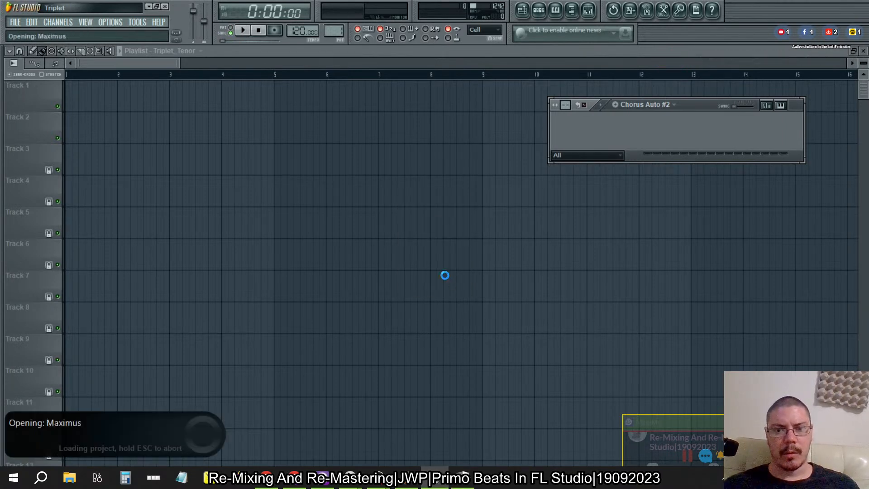
left_click(443, 279)
left_click(443, 278)
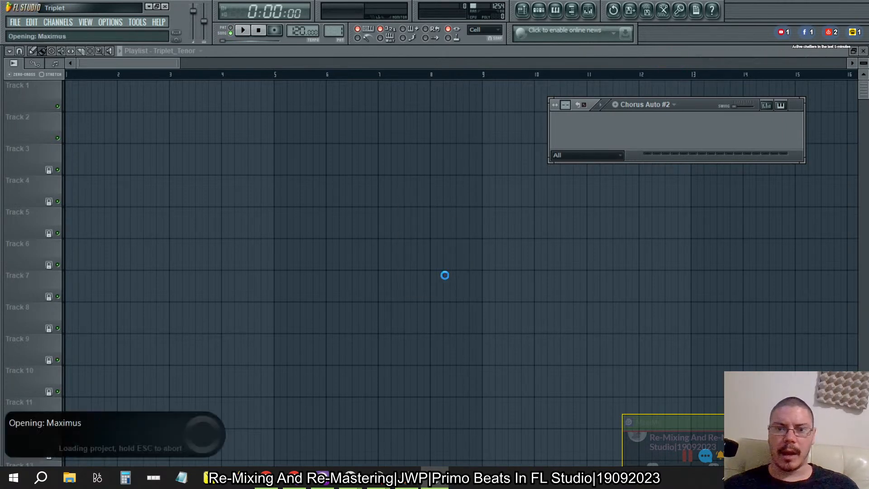
left_click(443, 279)
left_click(443, 279)
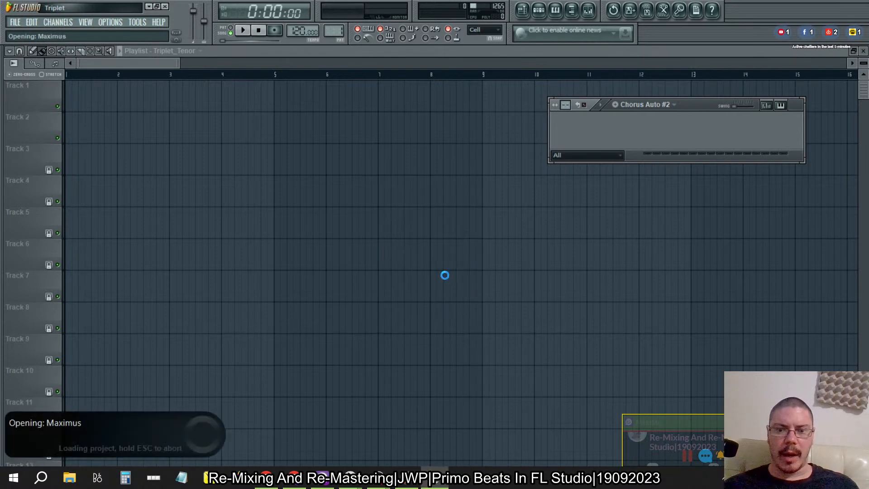
left_click(443, 279)
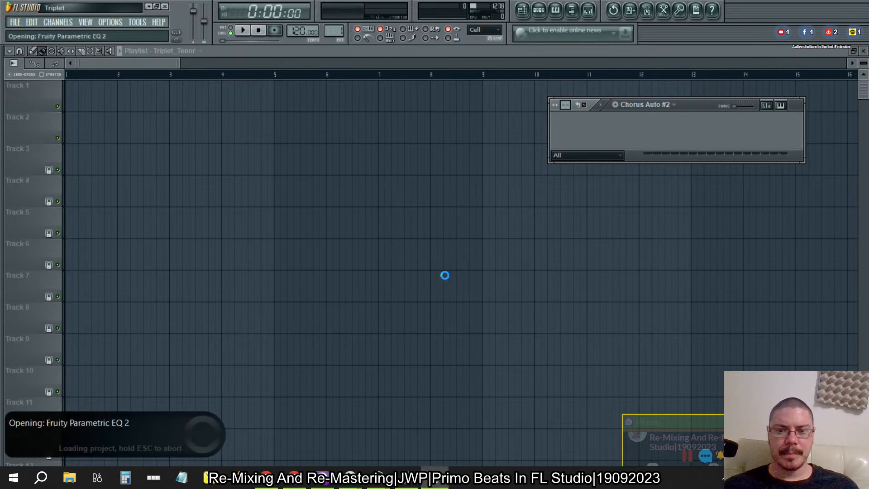
left_click(443, 279)
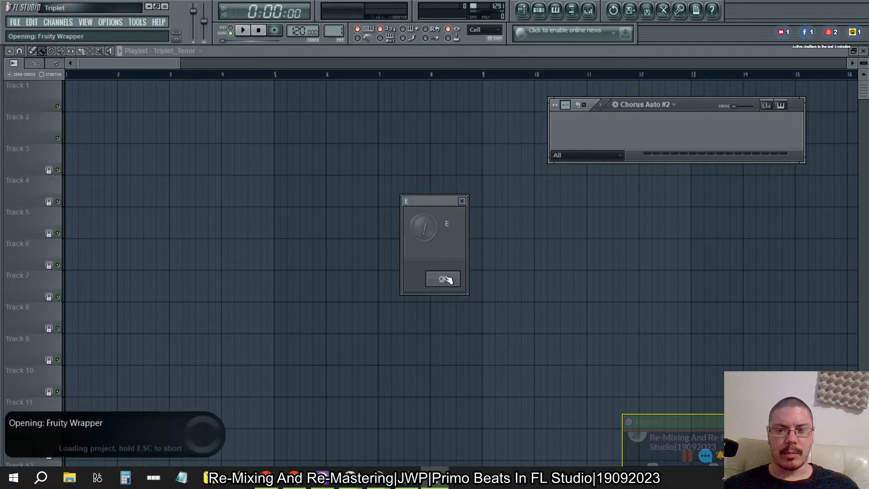
left_click(443, 278)
left_click(444, 279)
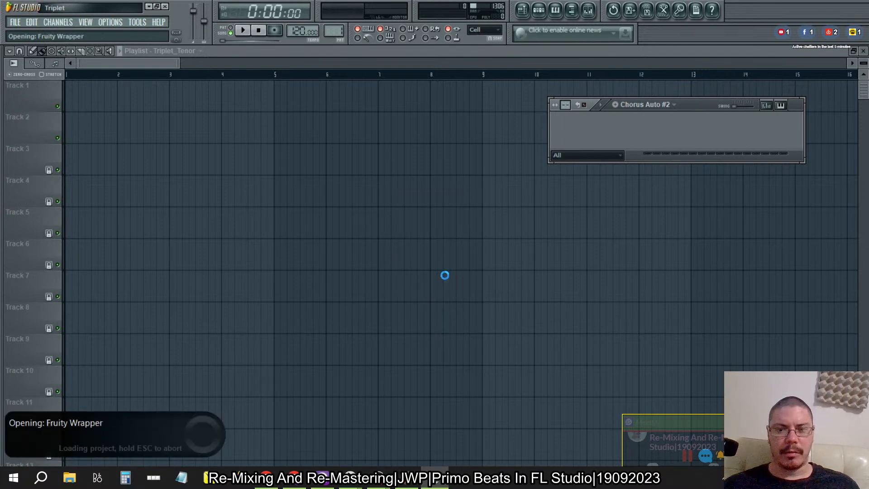
left_click(444, 279)
left_click(445, 278)
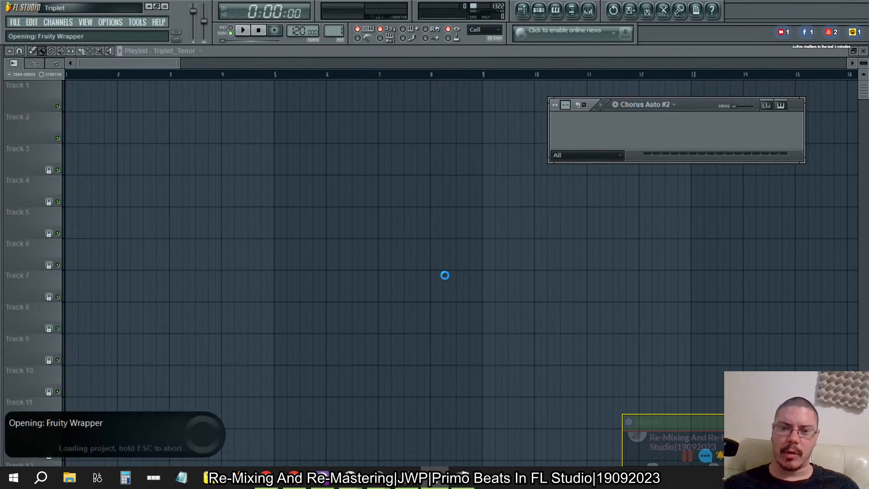
left_click(445, 278)
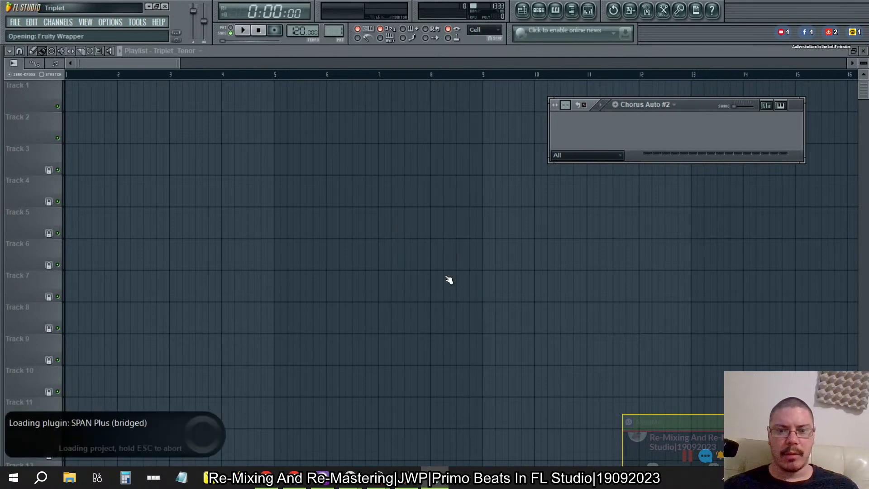
left_click(446, 279)
left_click(446, 278)
left_click(445, 278)
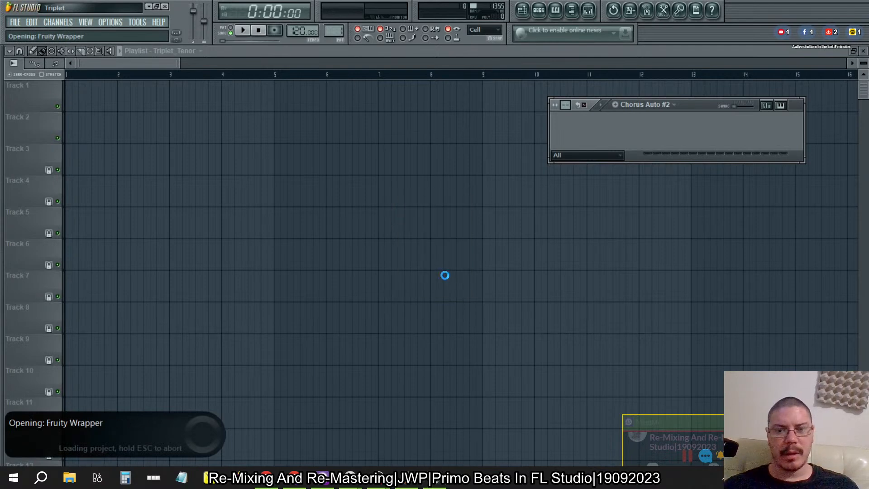
left_click(445, 277)
left_click(445, 276)
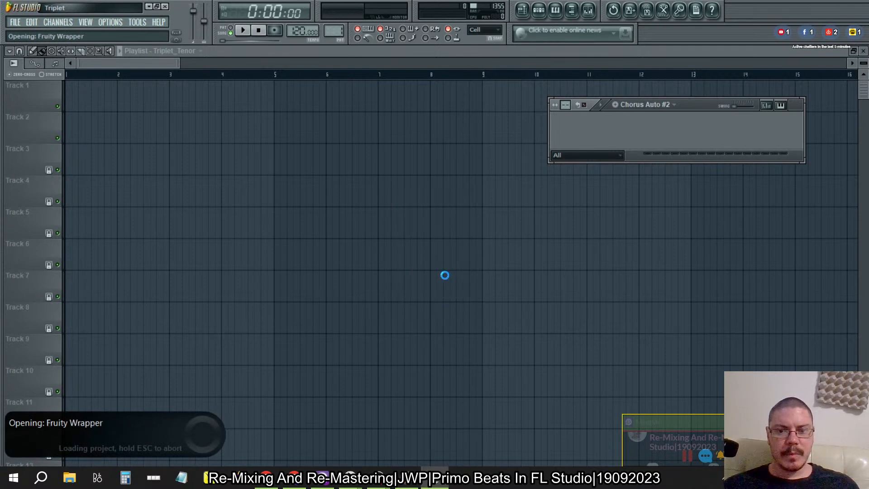
left_click(445, 277)
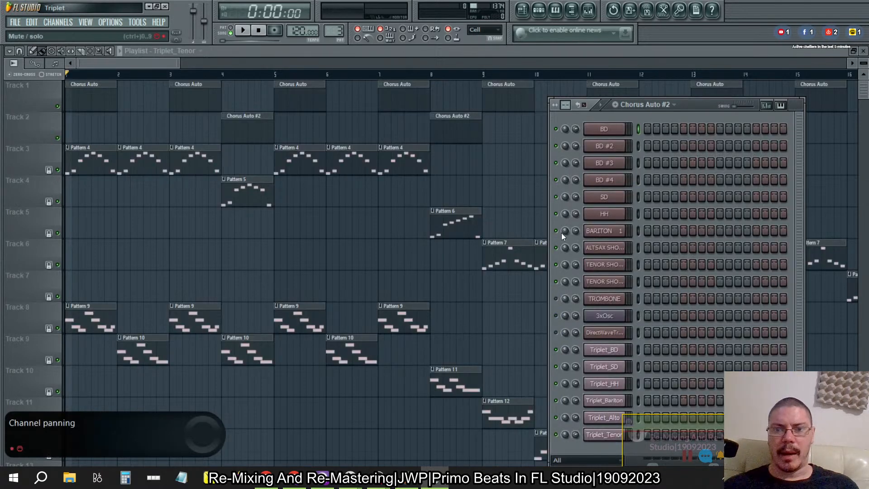
Open the Triplet_Tenor channel's sample file browser and cut Triplet_Tenor.wav from the Recorded folder.
right_click(473, 157, "ctrl")
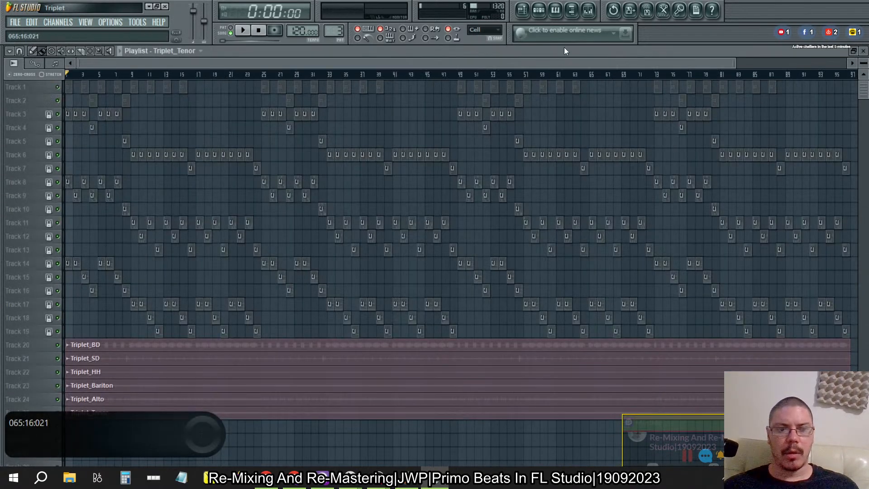
scroll(361, 384, "down", 2)
scroll(361, 384, "down", 3)
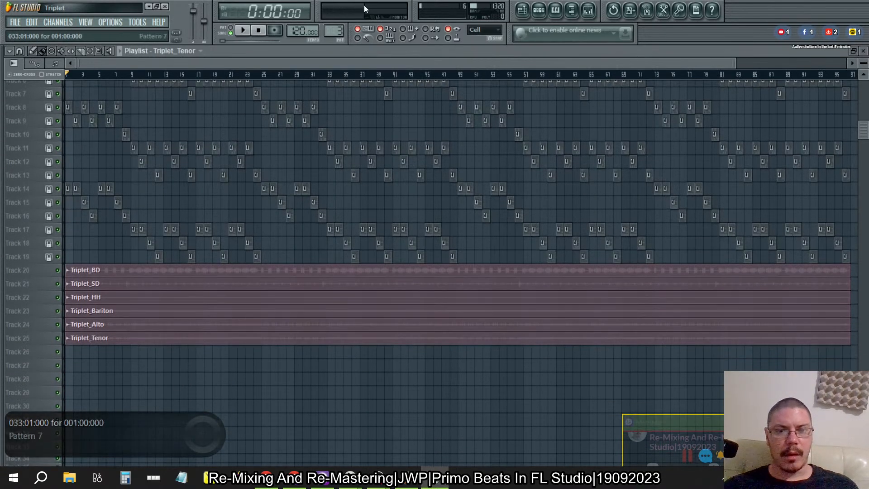
left_click(572, 10)
left_click(604, 435)
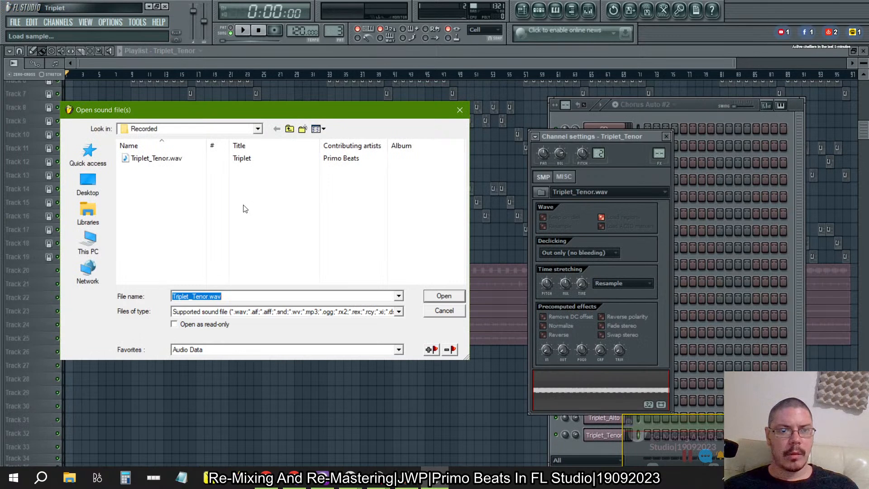
left_click(161, 160)
right_click(161, 158)
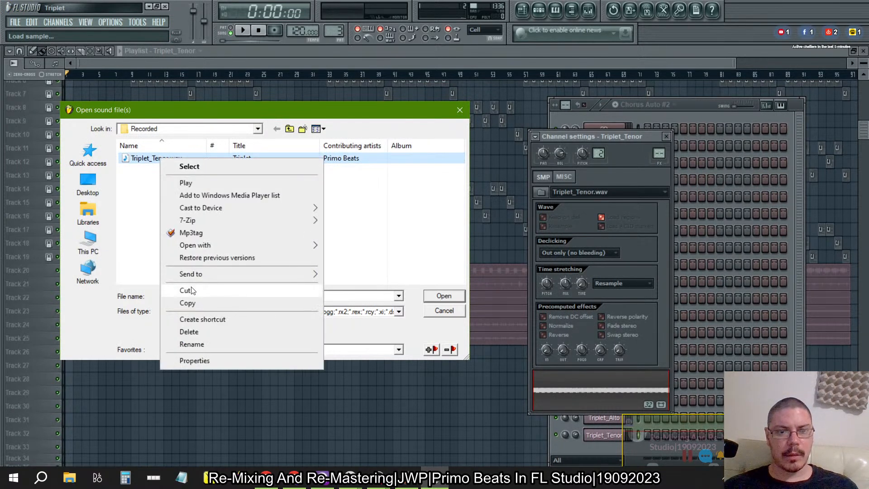
left_click(130, 200)
Browse through Work Flow, Project Data, Music Production, Albums Data, Primo Beats and Sillhouette to Triplet's Audio Data folder and paste Triplet_Tenor.wav there.
left_click(94, 156)
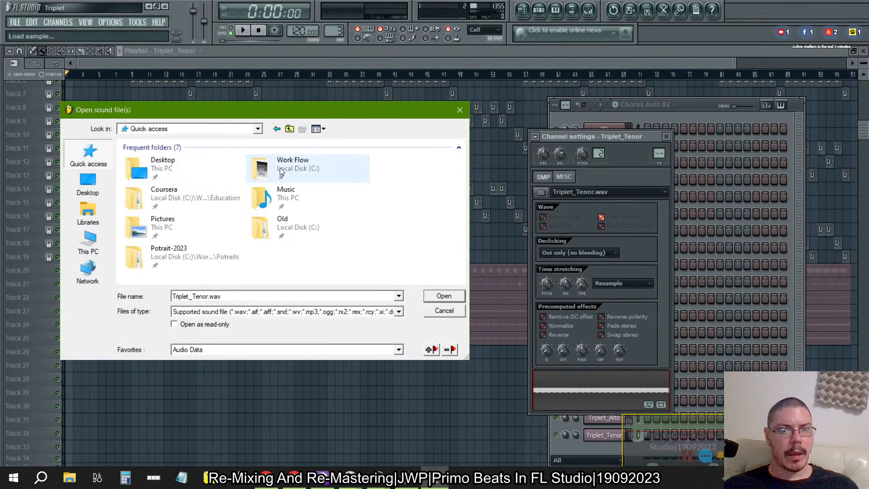
double_click(247, 178)
double_click(181, 180)
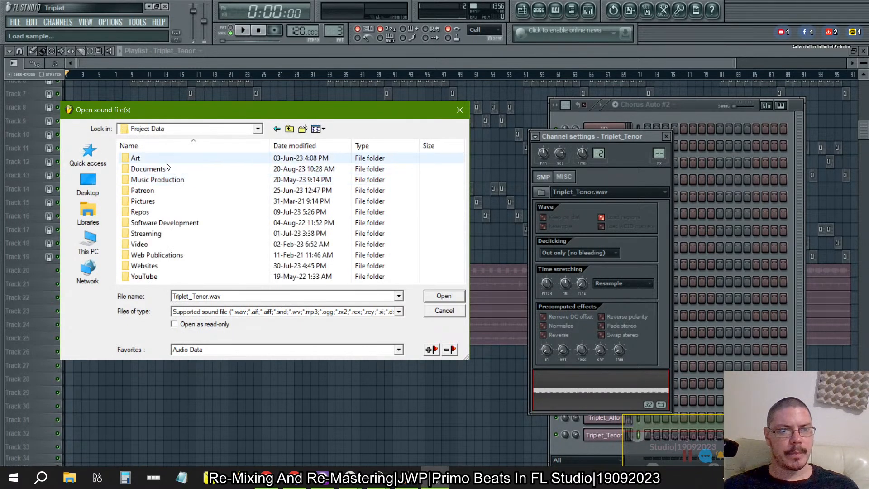
double_click(195, 181)
double_click(173, 159)
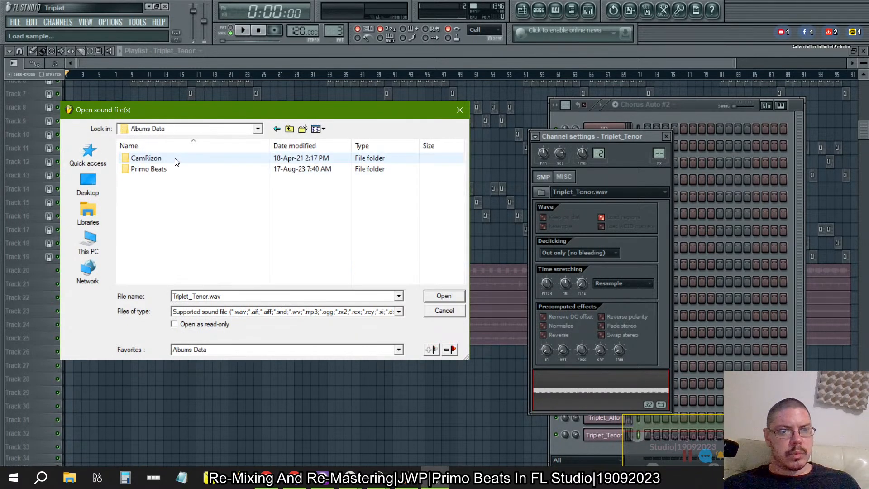
double_click(167, 170)
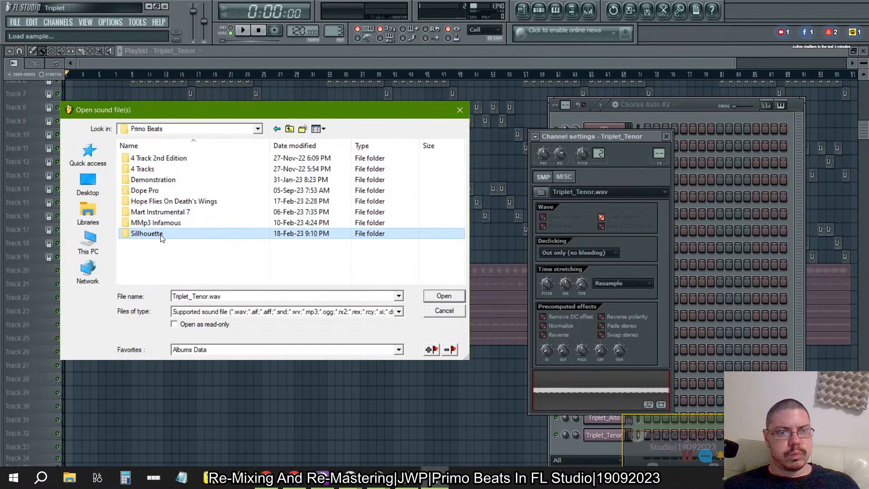
double_click(158, 233)
double_click(187, 180)
double_click(166, 160)
double_click(164, 161)
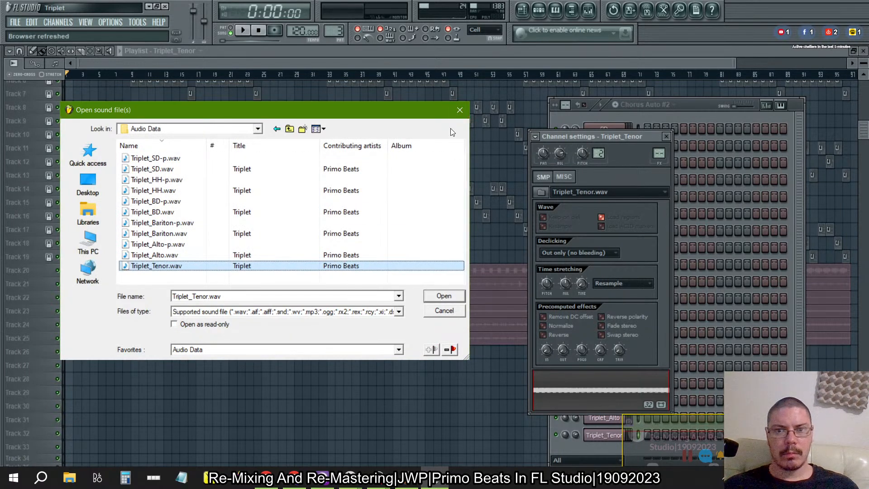
Close the sound file dialog and exit FL Studio 10, returning to the Triplet project in FL Studio 21.
left_click(460, 109)
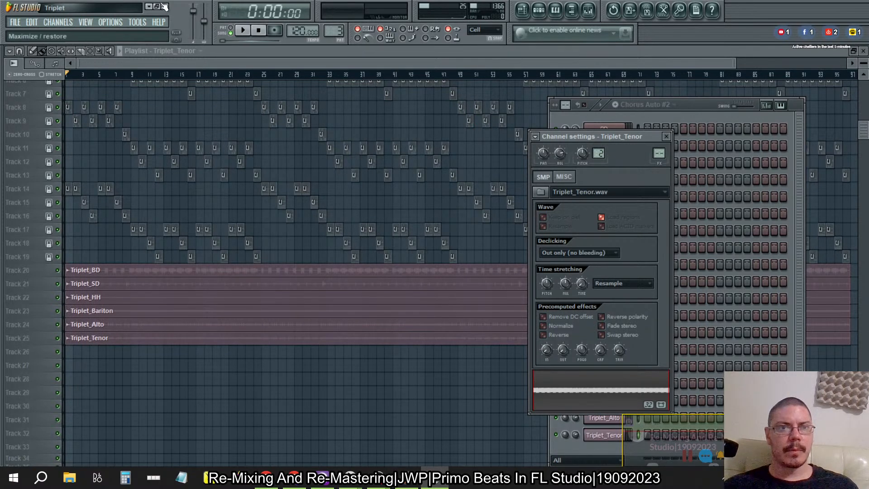
left_click(462, 279)
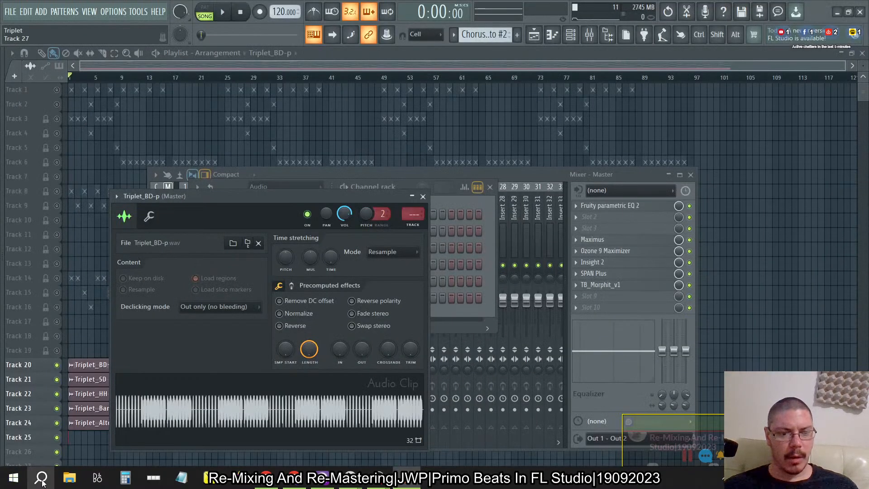
Launch iZotope RX 9 Audio Editor and open its Batch Processor.
left_click(41, 478)
type("rx")
key("Return")
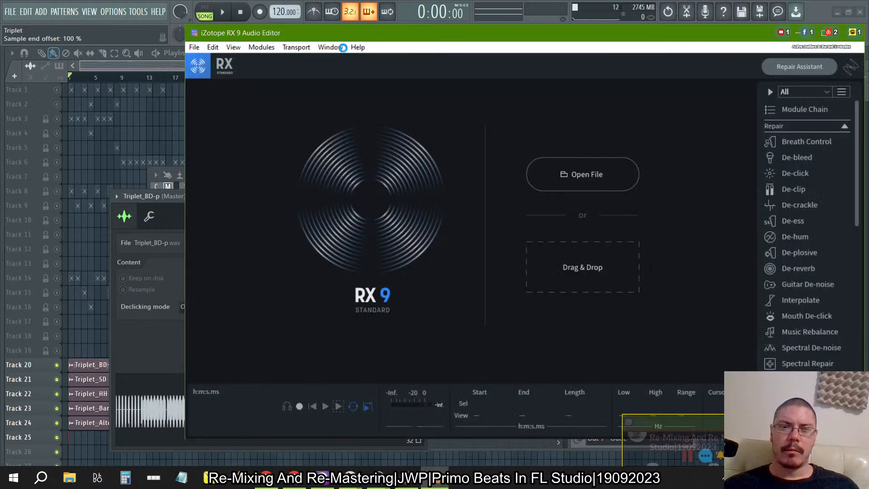
left_click(330, 48)
left_click(334, 72)
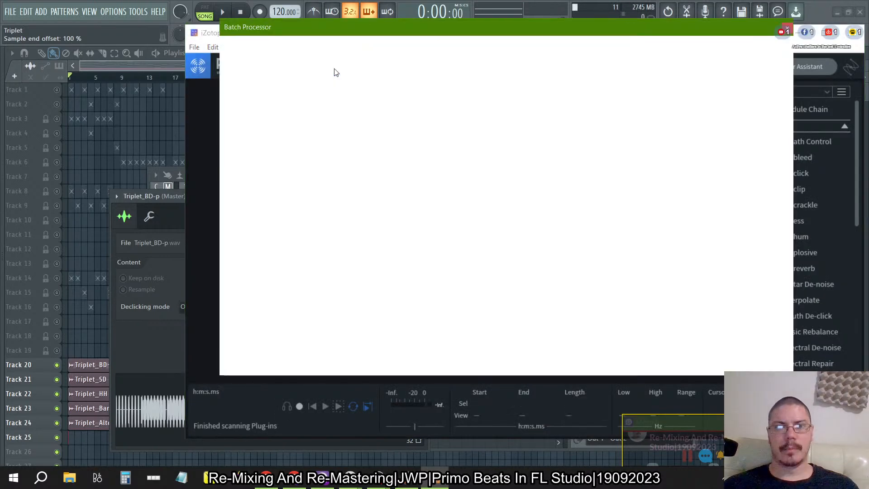
In FL Studio 21, open the Triplet_BD-p channel's sample file browser and place it beside RX 9's Batch Processor.
key("alt+Tab")
key("alt+Tab")
key("alt+Tab")
key("alt+Tab")
key("alt+Tab")
key("alt+Tab")
key("alt+Tab")
key("alt+Tab")
key("alt+Tab")
key("alt+Tab")
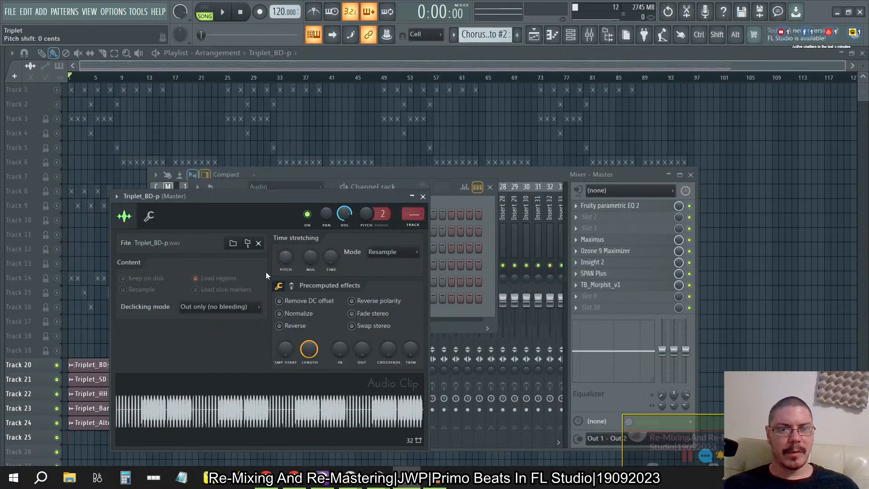
left_click(233, 243)
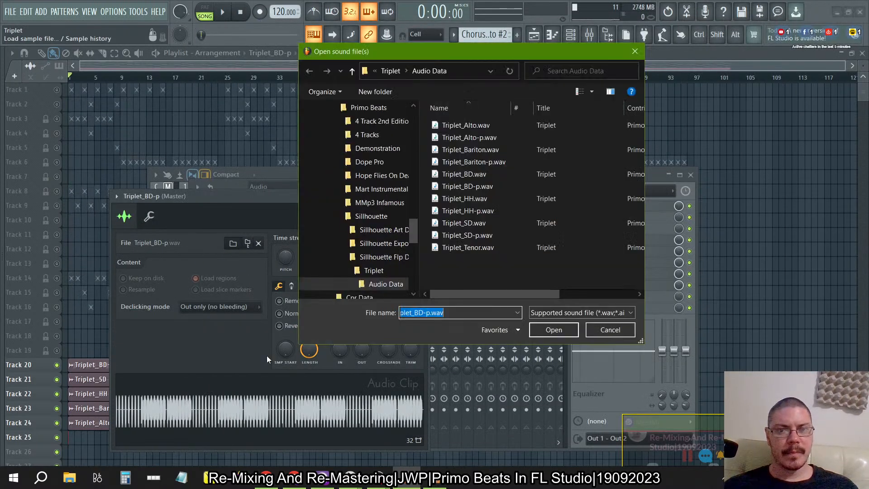
key("alt+Tab")
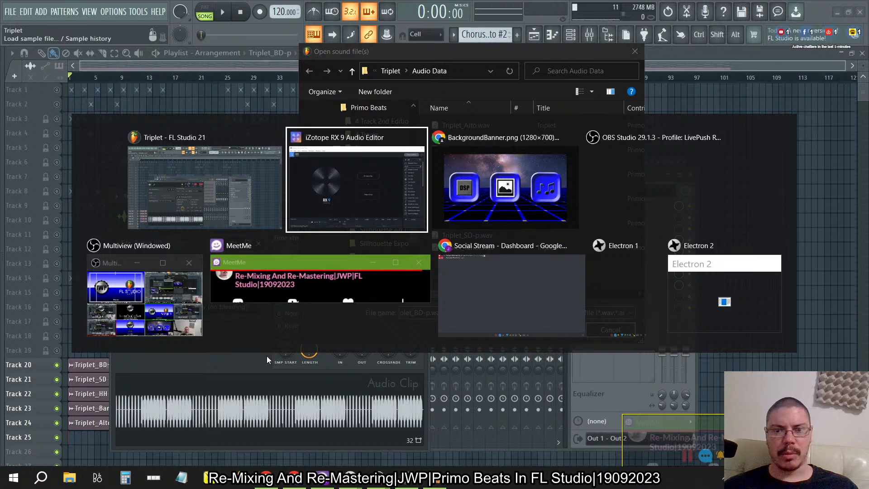
key("alt+Tab")
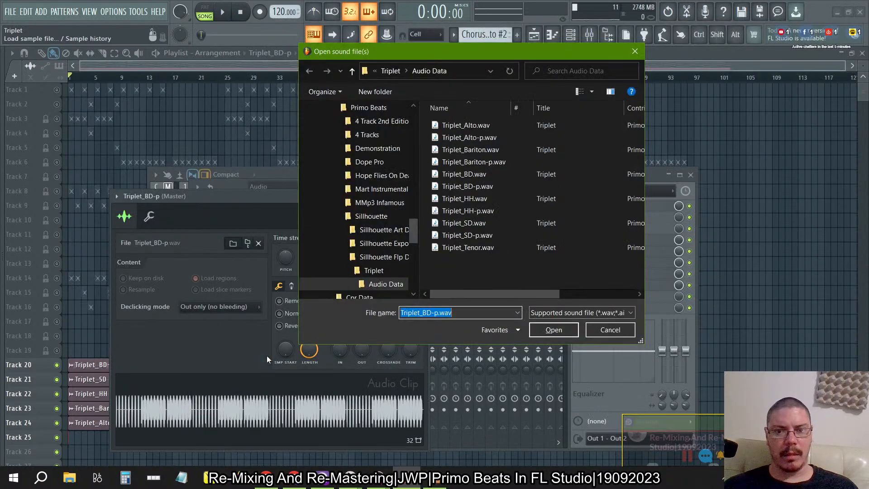
left_click_drag(430, 59, 141, 92)
key("alt+Tab")
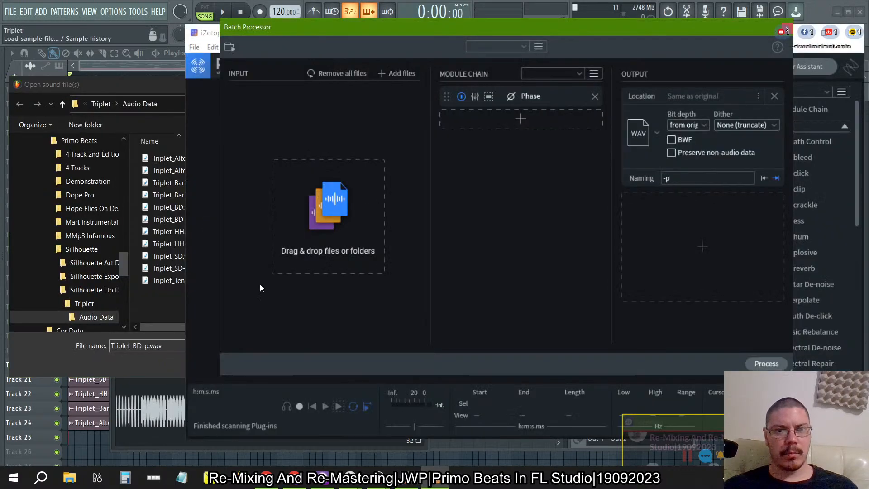
Batch-process Triplet_Tenor.wav with the Phase module and the -p suffix, and close the file browser and Triplet_BD-p channel settings in FL Studio 21.
left_click_drag(162, 279, 382, 202)
left_click(777, 368)
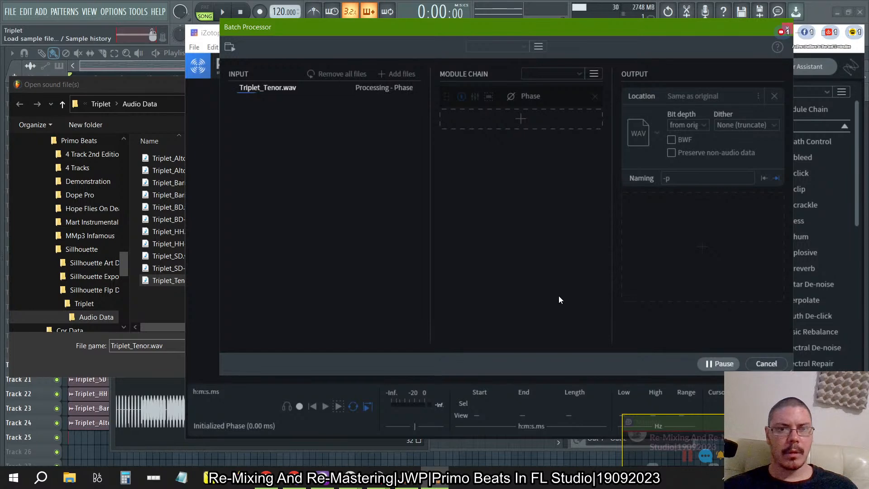
left_click(151, 85)
left_click(345, 85)
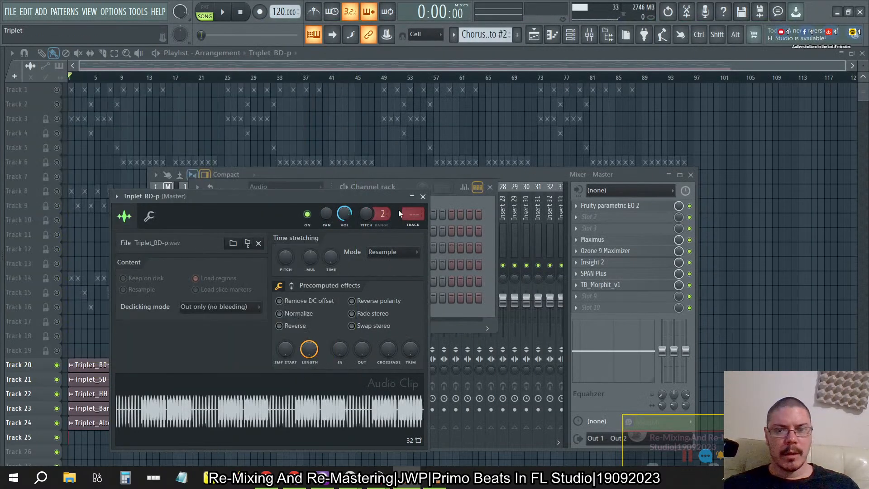
left_click(423, 196)
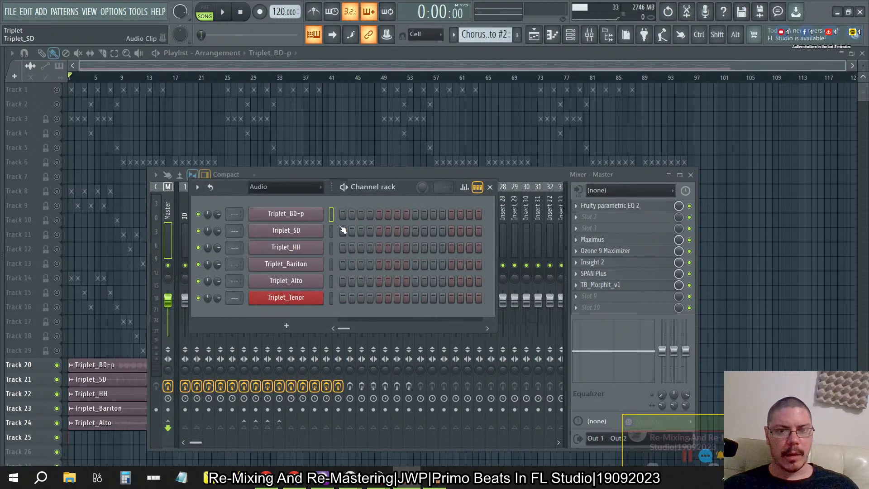
Replace the Triplet_SD channel's sample with Triplet_SD-p.wav and close its channel settings.
left_click(289, 234)
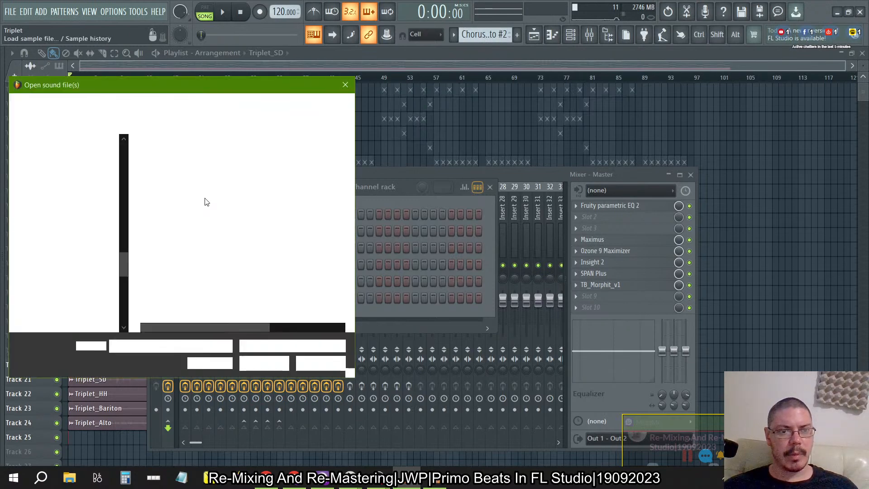
left_click_drag(187, 88, 594, 77)
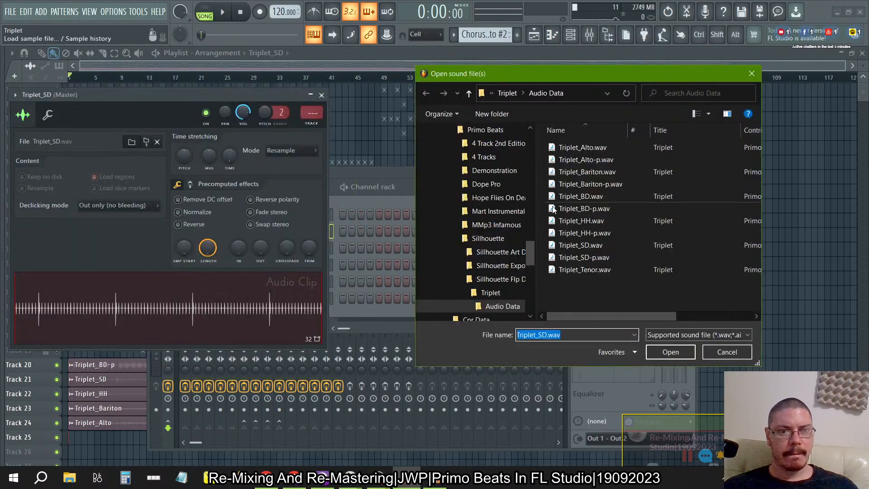
left_click(587, 257)
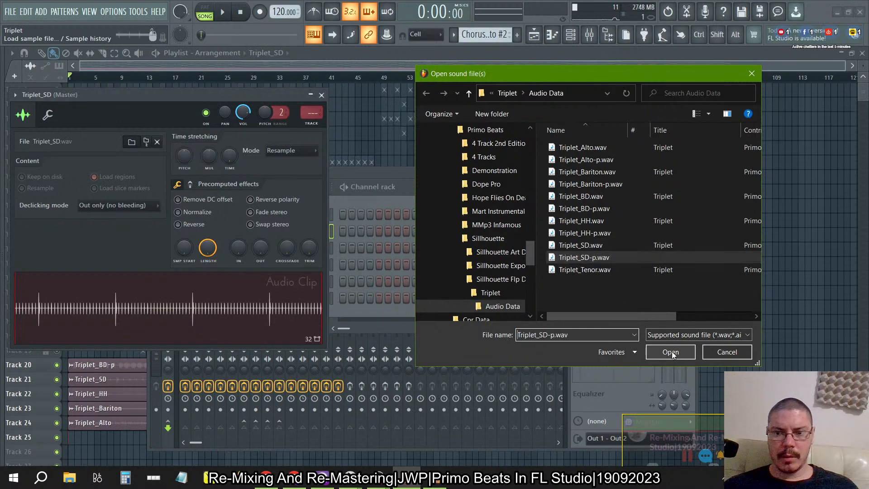
left_click(672, 351)
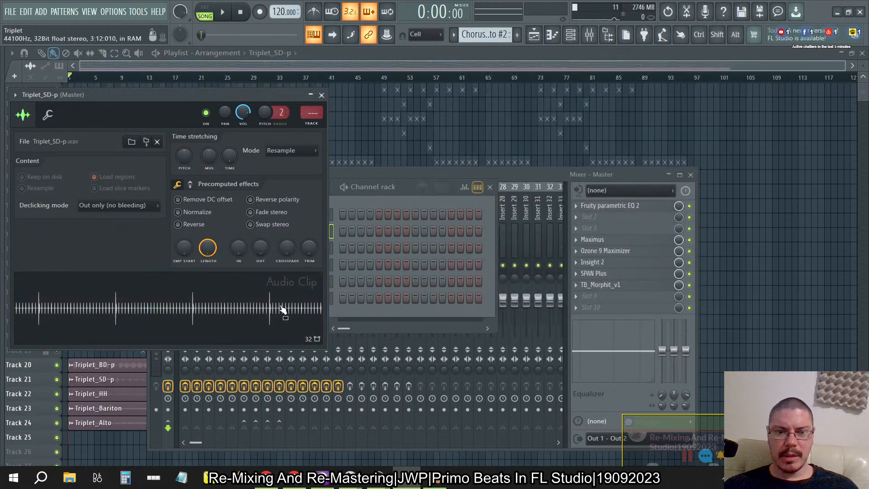
left_click(322, 95)
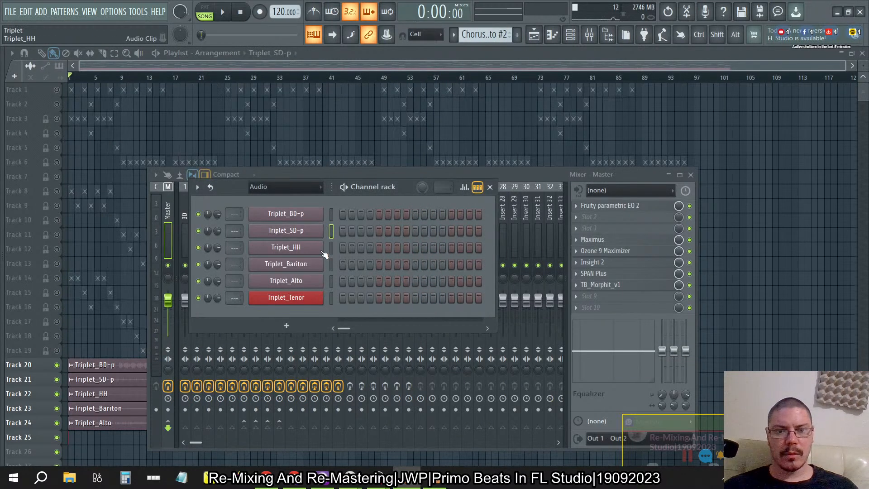
Replace the Triplet_HH channel's sample with Triplet_HH-p.wav and close its channel settings.
left_click(304, 250)
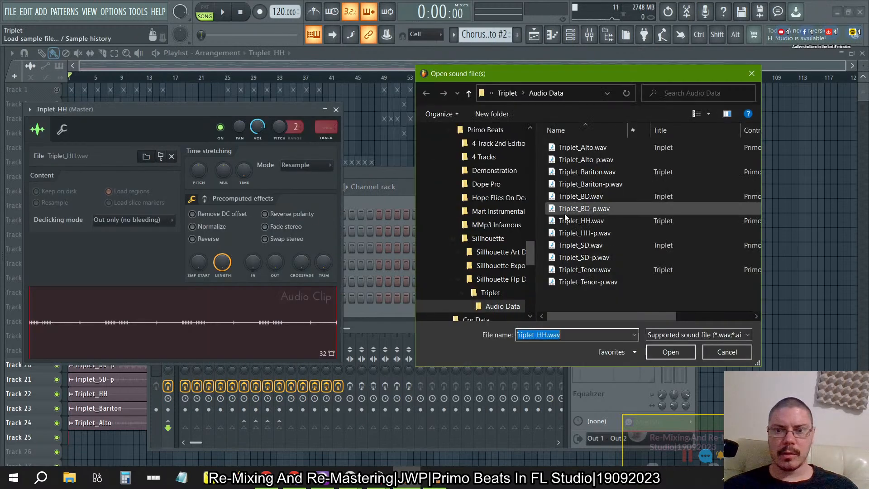
left_click(600, 232)
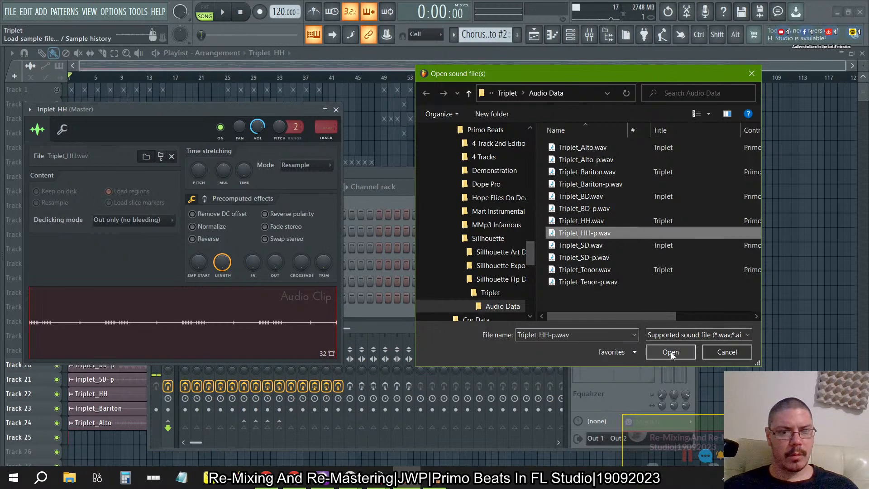
left_click(671, 352)
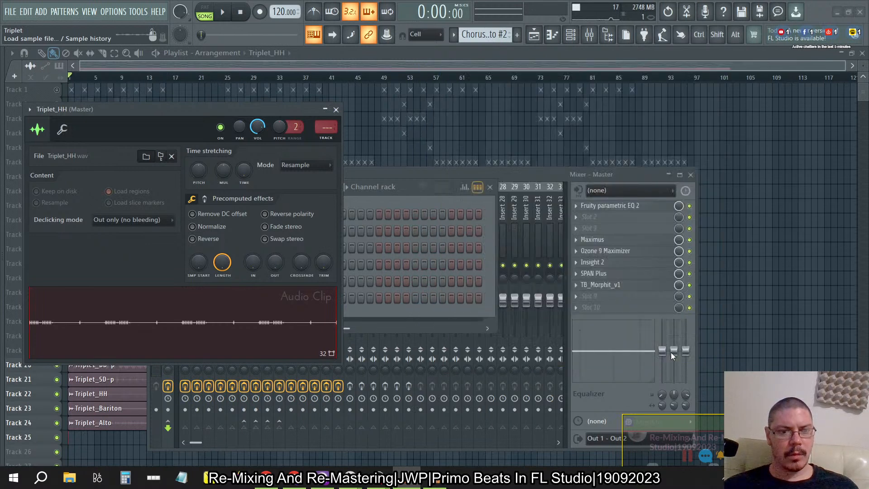
left_click(335, 109)
Replace the Triplet_Bariton channel's sample with Triplet_Bariton-p.wav and close its channel settings.
left_click(290, 269)
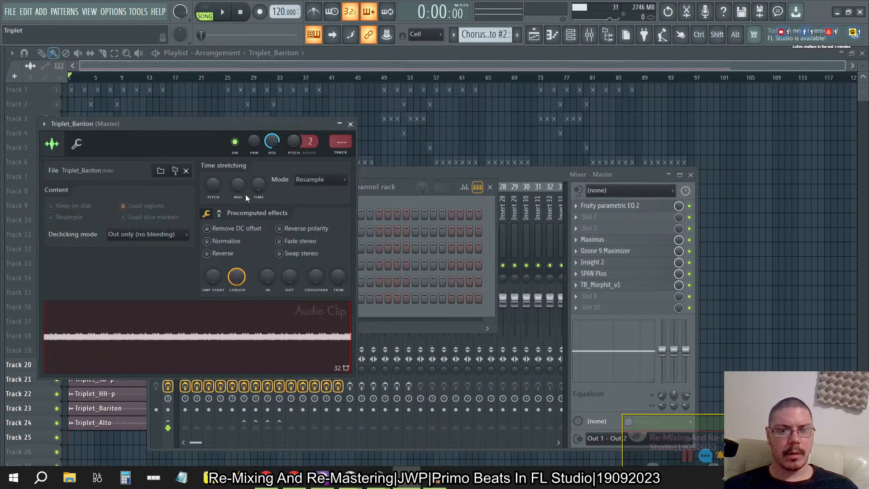
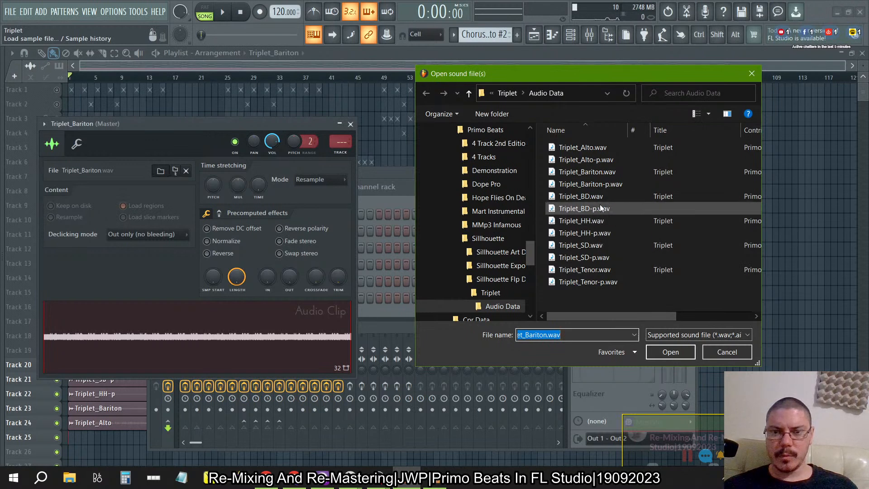
left_click(622, 184)
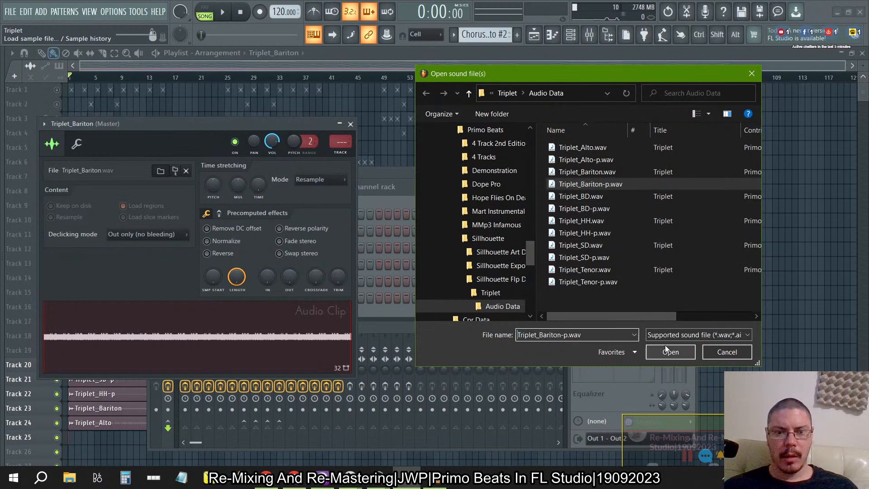
left_click(684, 353)
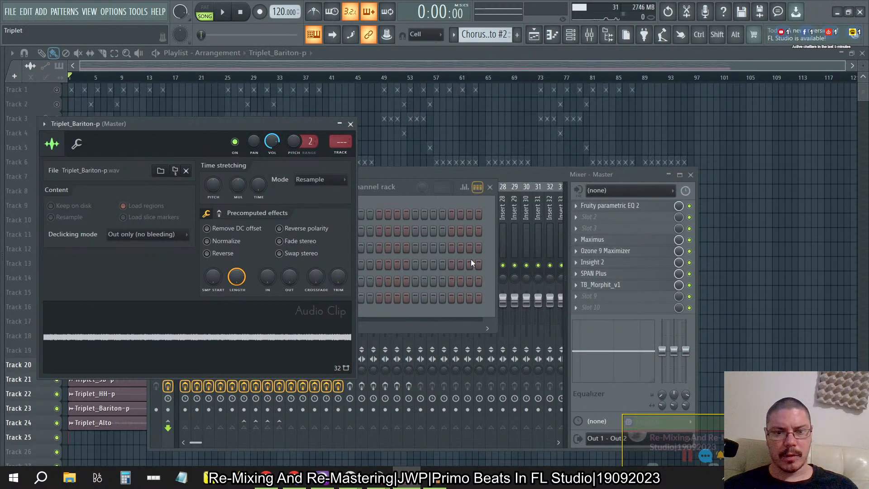
left_click(350, 124)
Select Triplet_Alto-p.wav as the replacement sample for the Triplet_Alto channel.
left_click(306, 281)
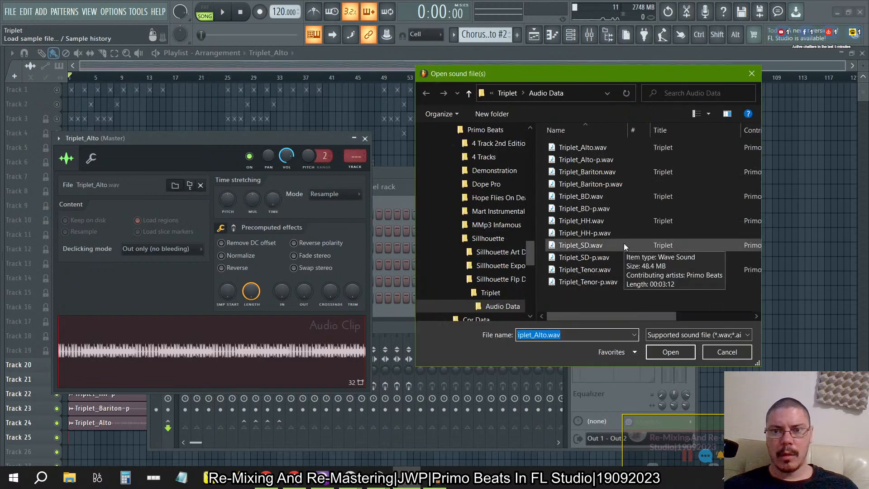
left_click(620, 161)
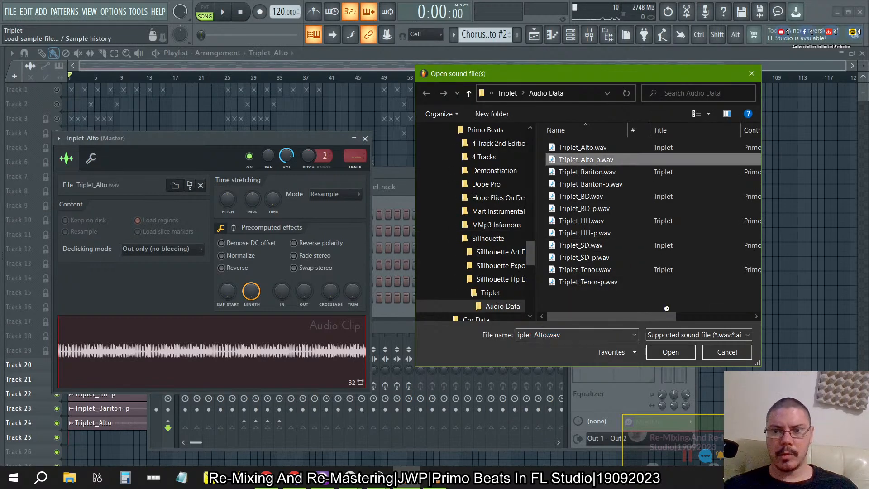
Load Triplet_Alto-p.wav as the Alto audio clip's sample and close its channel settings.
left_click(670, 353)
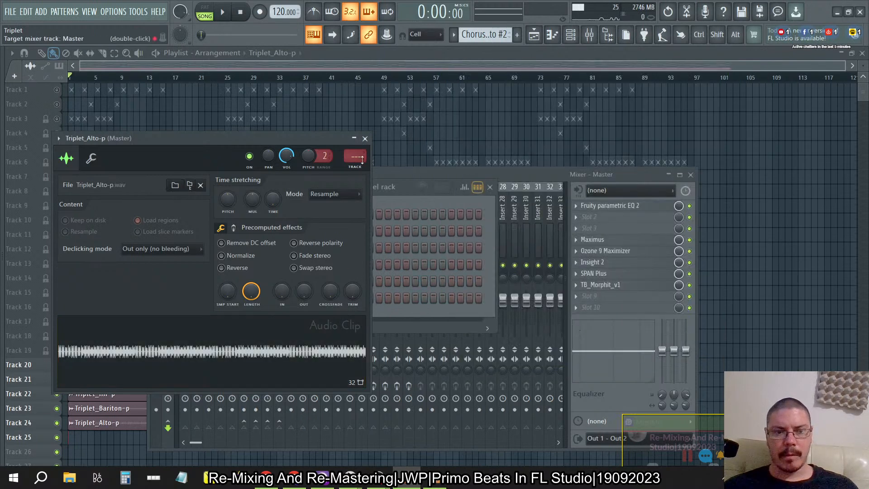
left_click(365, 138)
Open the Tenor audio clip's channel settings, remove all files from the RX Batch Processor and close it.
left_click(304, 300)
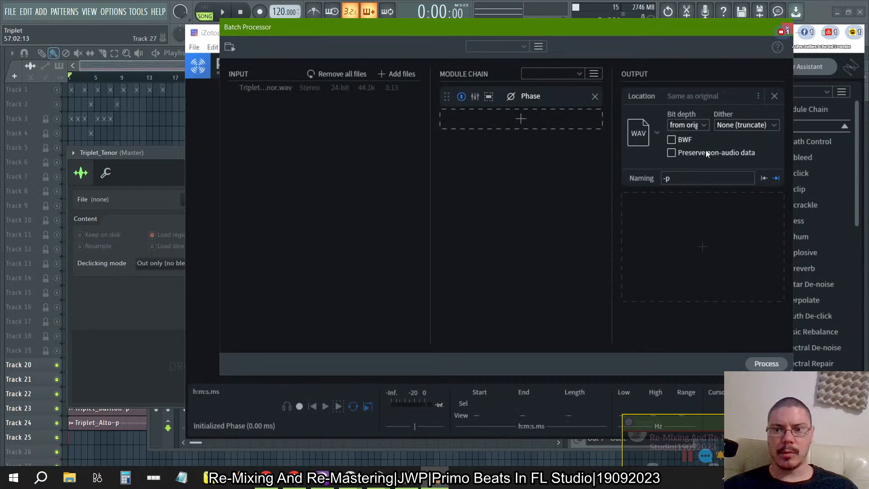
left_click(351, 73)
left_click(787, 28)
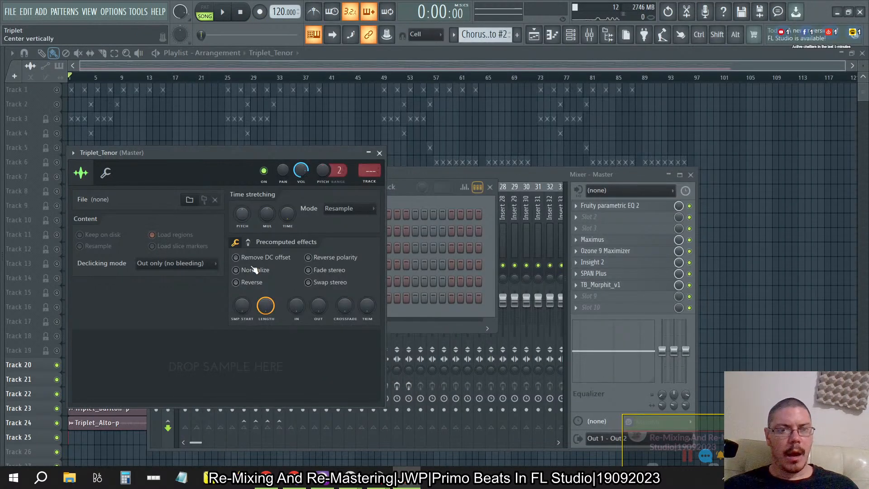
Load Triplet_Tenor-p.wav as the Tenor audio clip's sample.
left_click(189, 200)
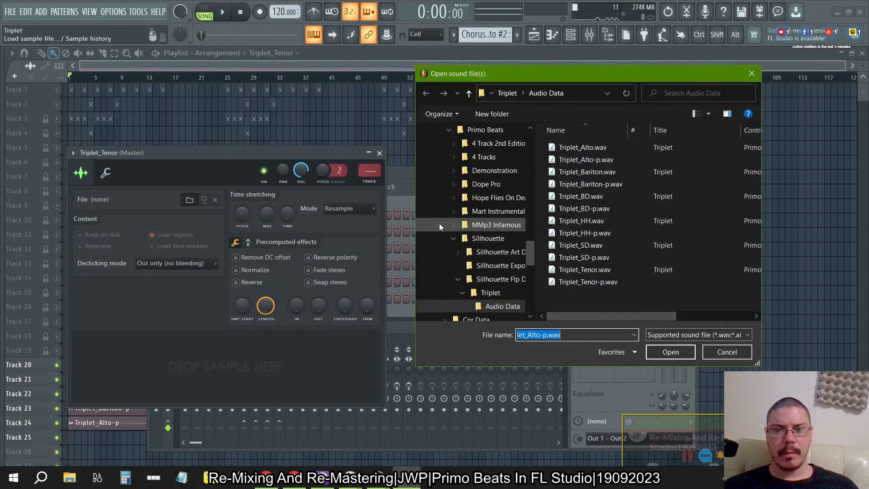
left_click(588, 283)
left_click(674, 350)
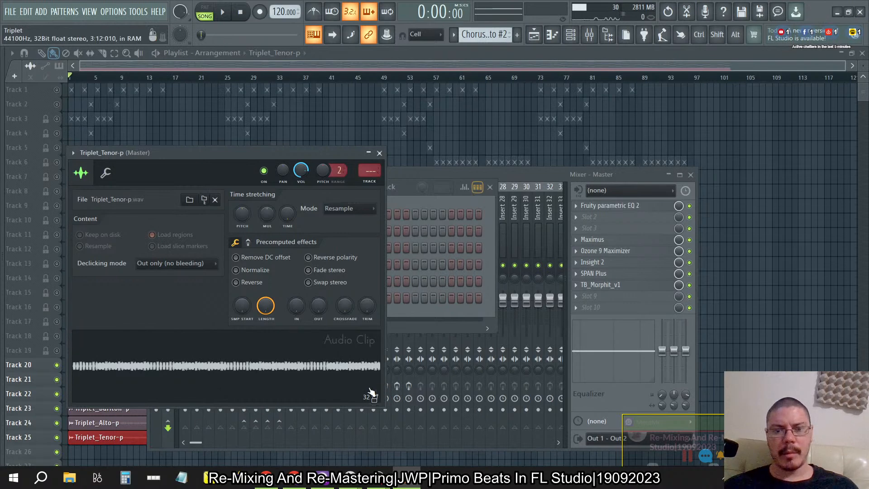
key("alt+Tab")
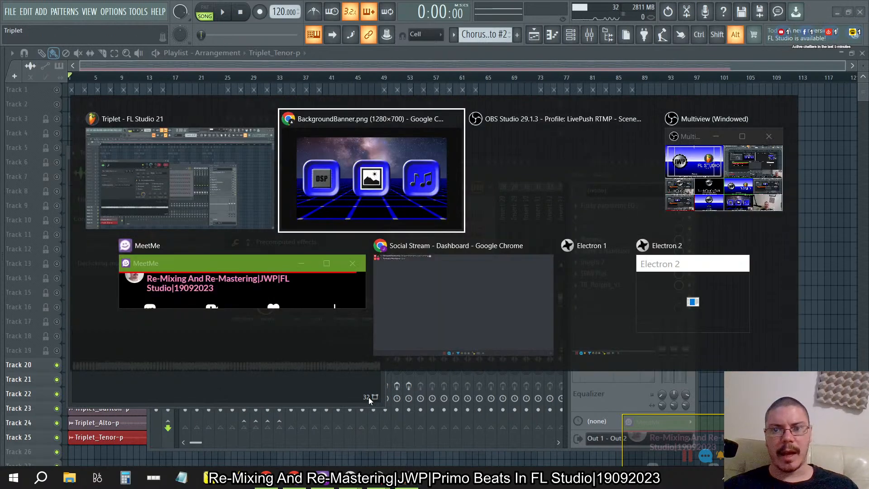
key("alt+shift+Tab")
Compare the type and size of the Audio Data sound files, without loading one, and close the Tenor clip's settings.
left_click(189, 200)
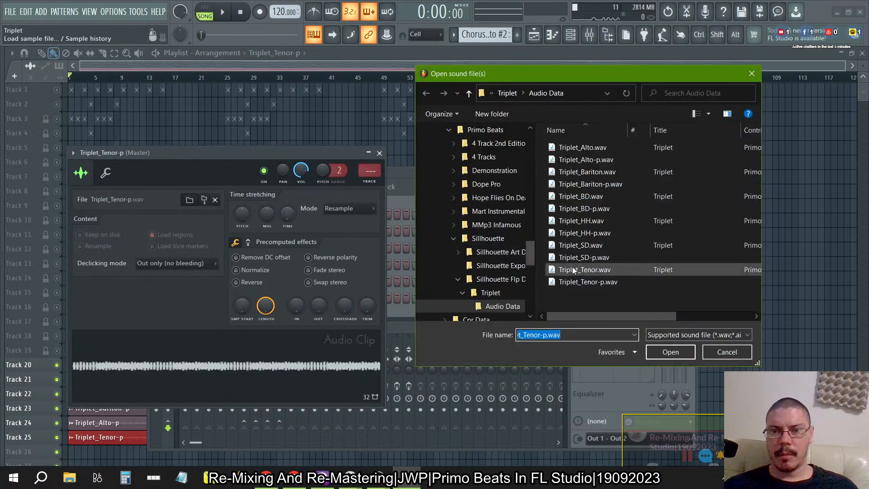
double_click(620, 74)
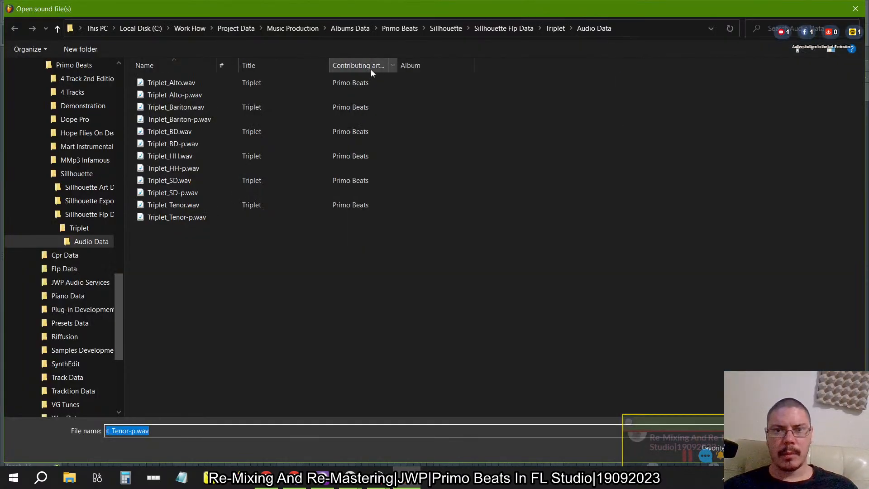
right_click(370, 69)
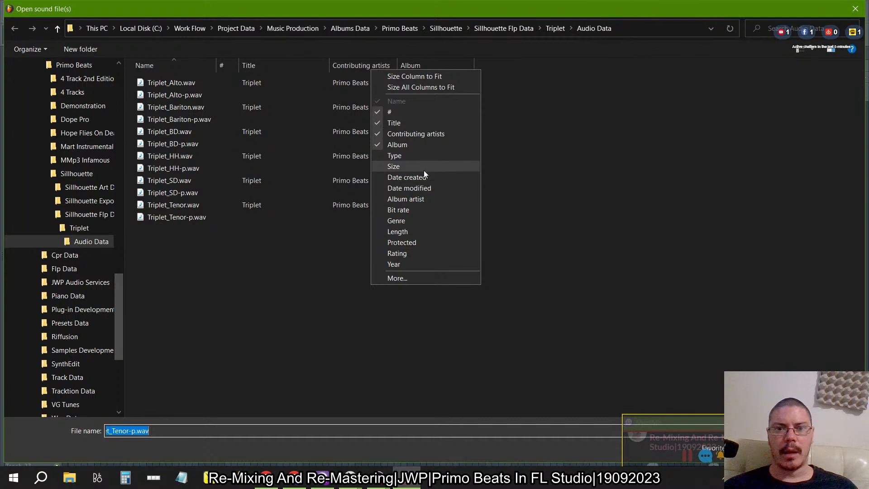
left_click(410, 156)
right_click(497, 70)
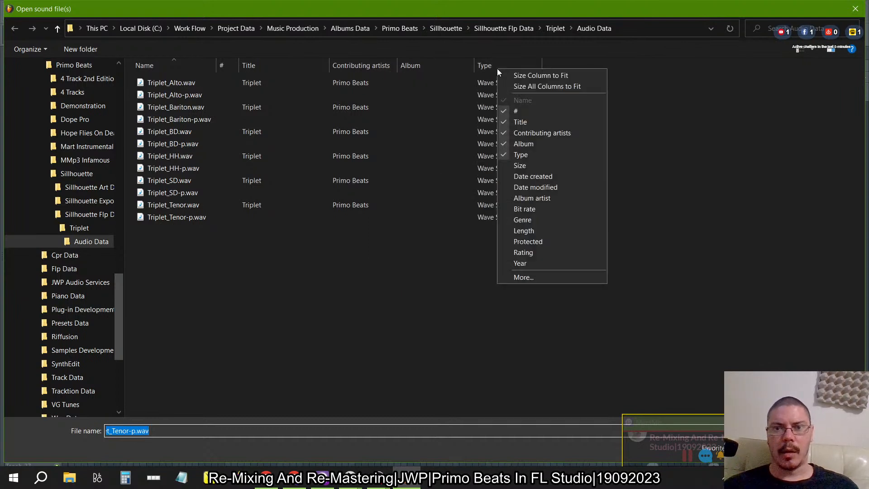
left_click(530, 165)
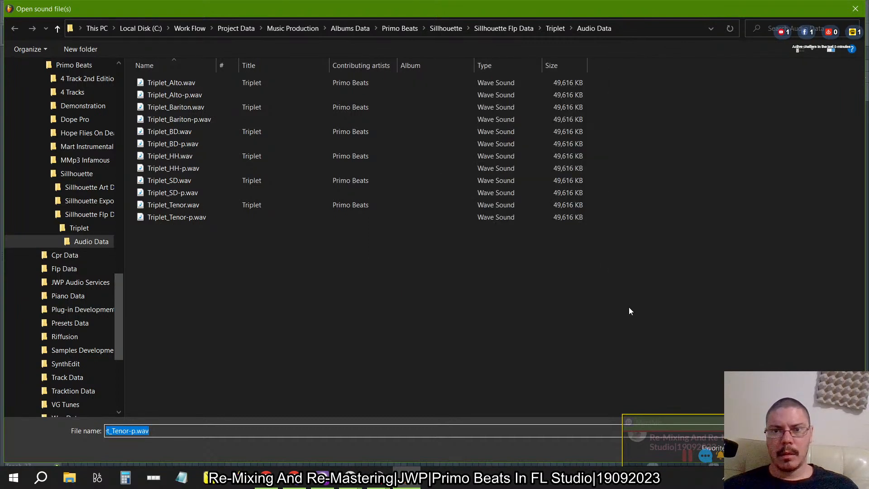
left_click(856, 13)
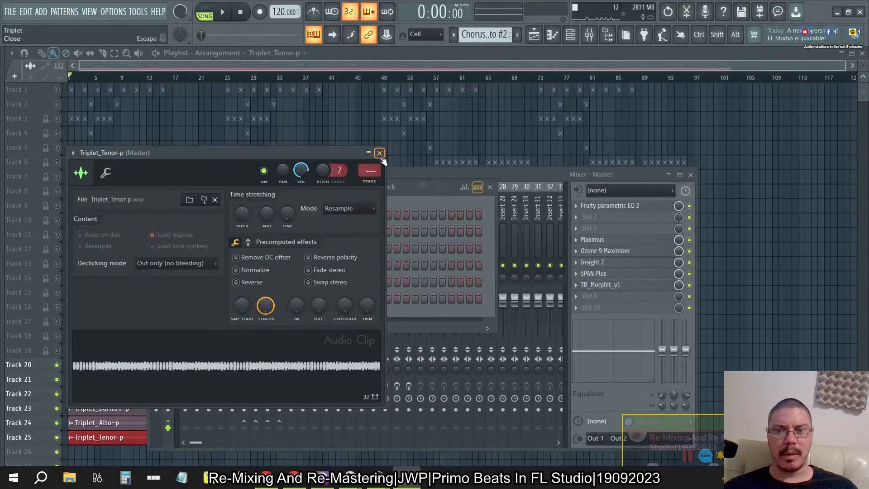
left_click(380, 153)
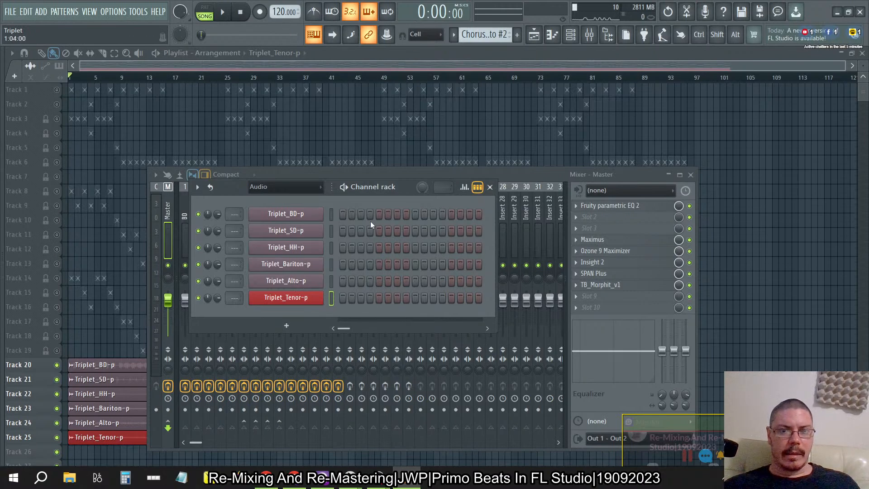
Move the channel rack clear of the mixer and route the BD, SD, HH, Bariton, Alto and Tenor clips to mixer tracks 15 to 20.
left_click_drag(228, 205, 595, 62)
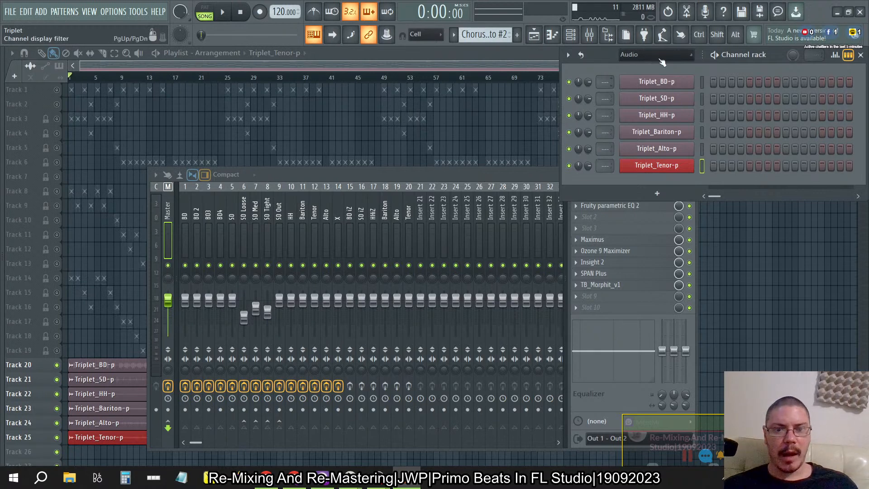
left_click_drag(605, 83, 604, 54)
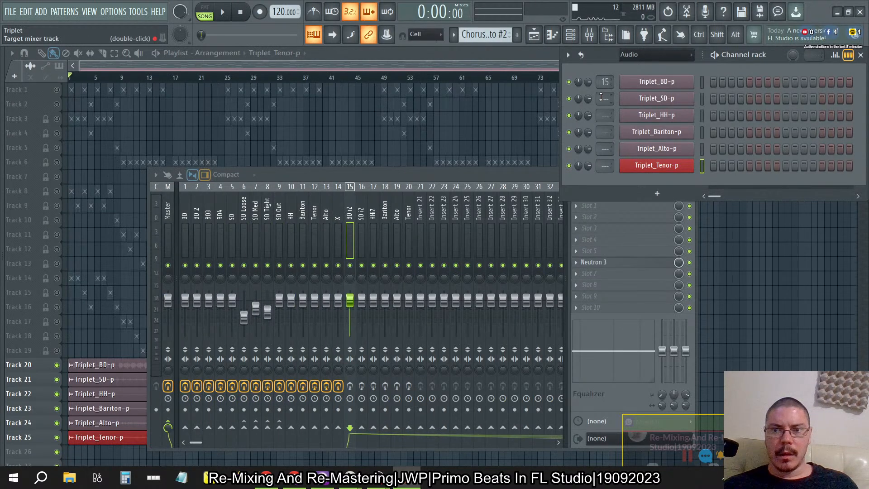
scroll(603, 98, "up", 16)
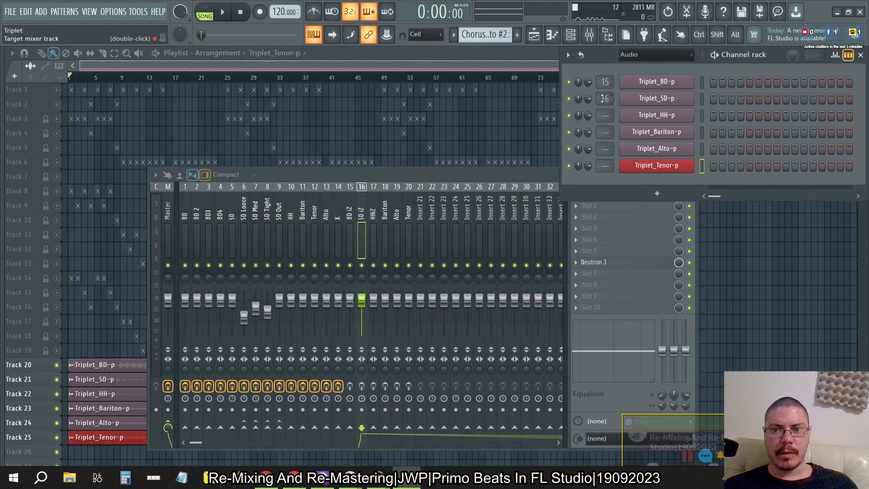
scroll(602, 115, "up", 17)
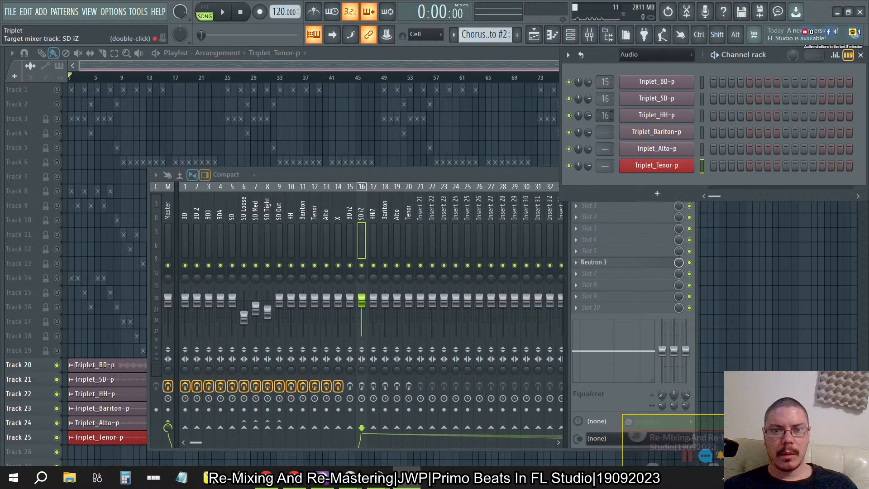
scroll(606, 131, "up", 18)
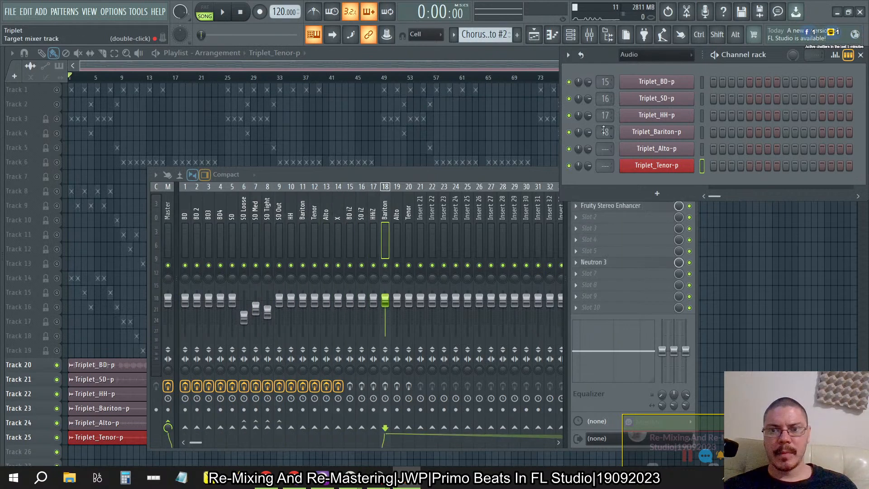
scroll(605, 149, "up", 17)
scroll(605, 149, "up", 2)
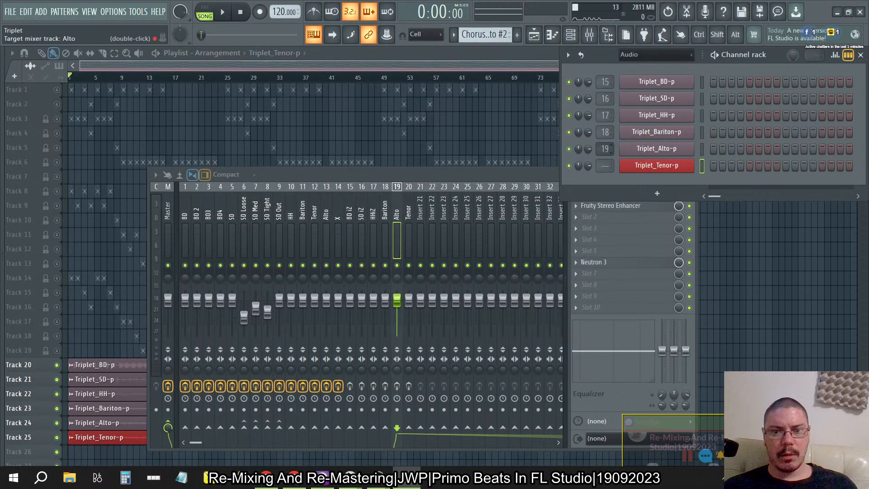
scroll(605, 164, "up", 20)
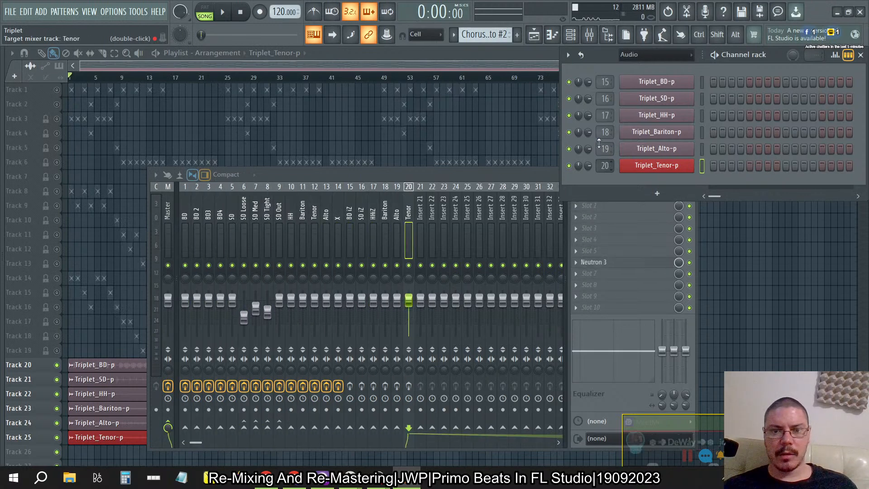
scroll(605, 165, "down", 2)
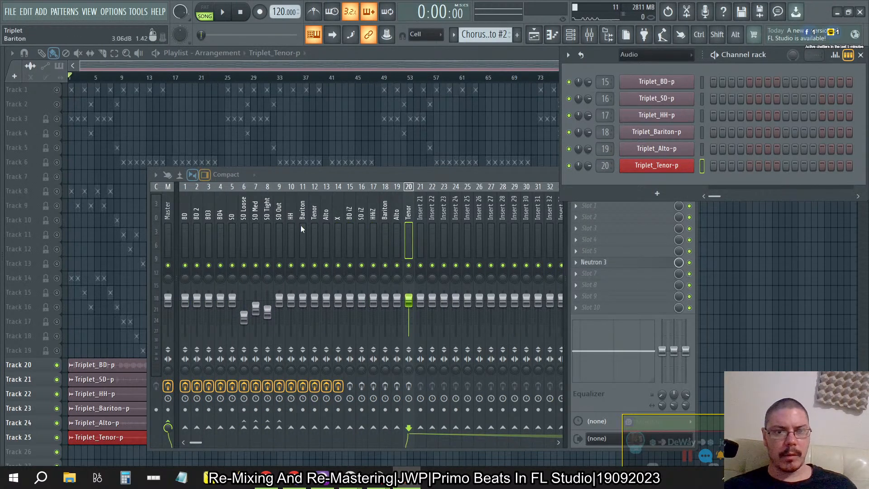
Examine the Post page of the Sweet Spots - Kick Drum plugin on the BD mixer track and close the plugin.
left_click(183, 209)
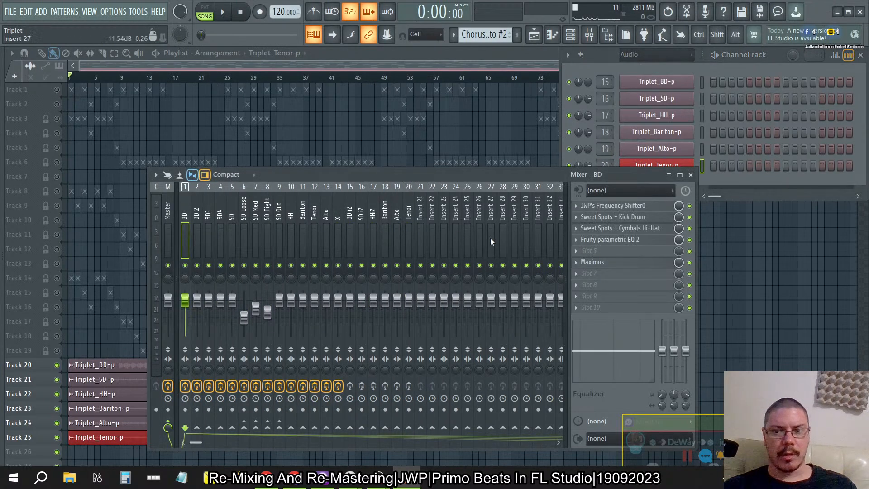
left_click(613, 217)
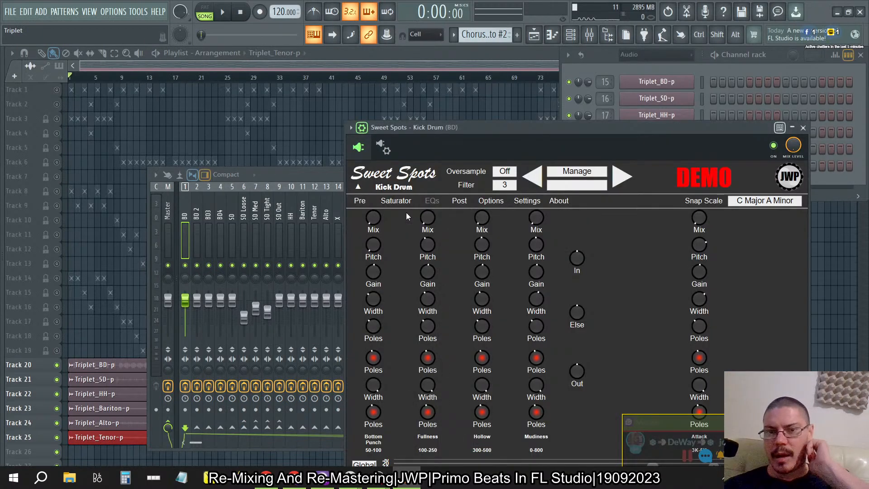
left_click(463, 199)
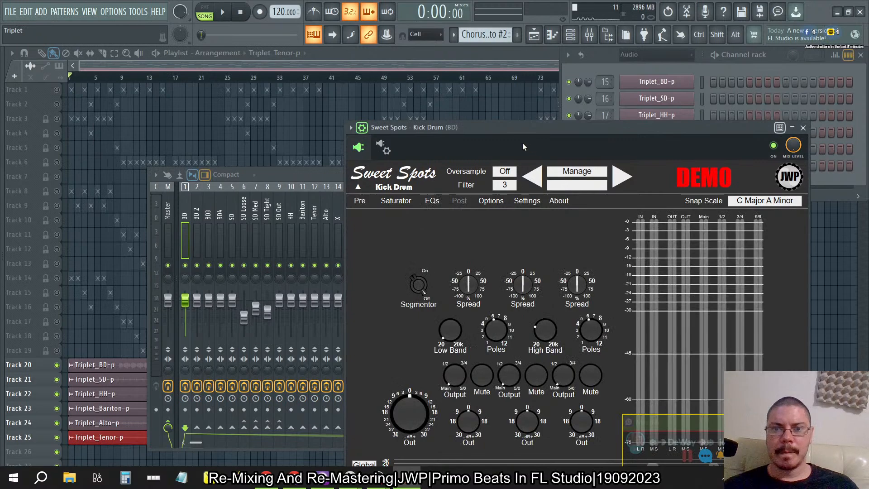
left_click_drag(523, 132, 448, 91)
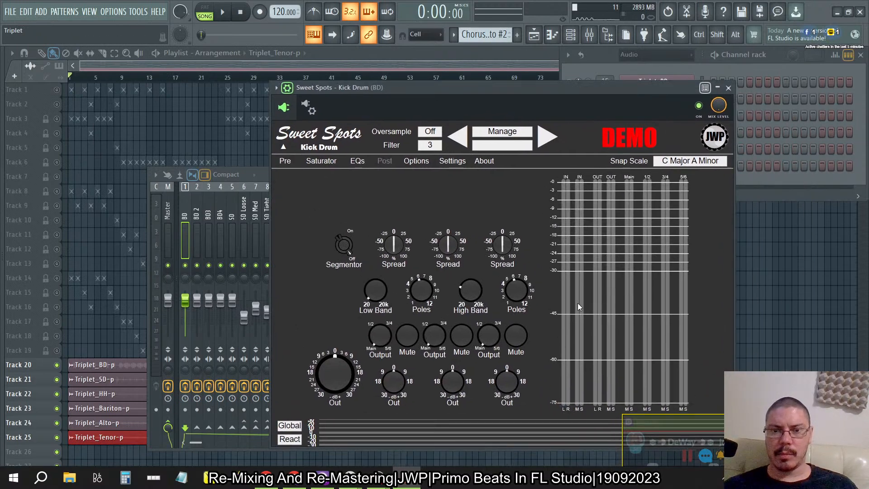
left_click(728, 88)
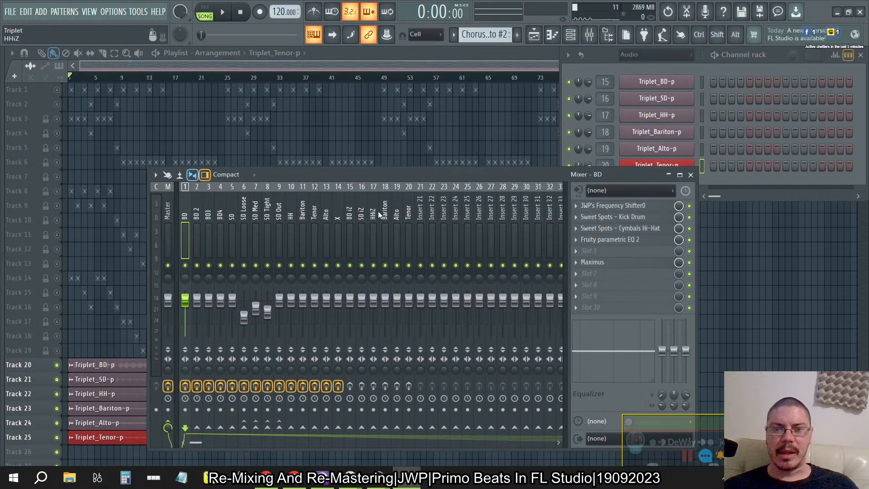
Save the project and select the BD iZ mixer track.
key("ctrl+s")
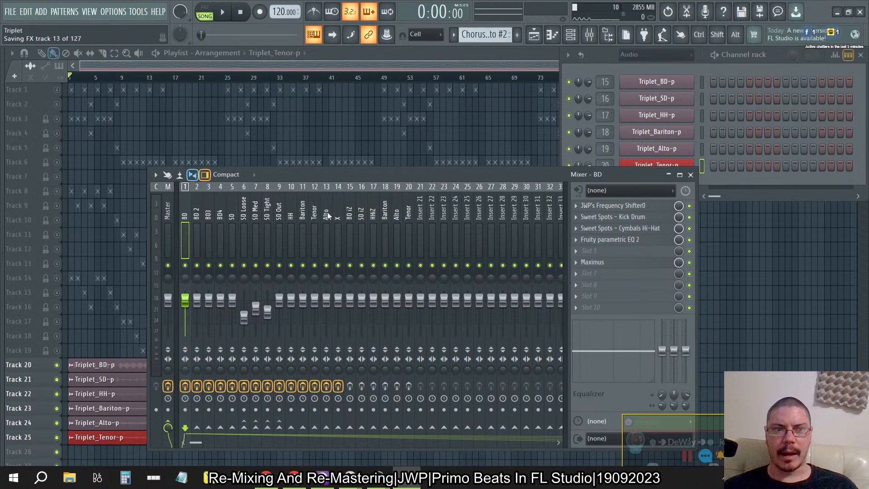
left_click(303, 211)
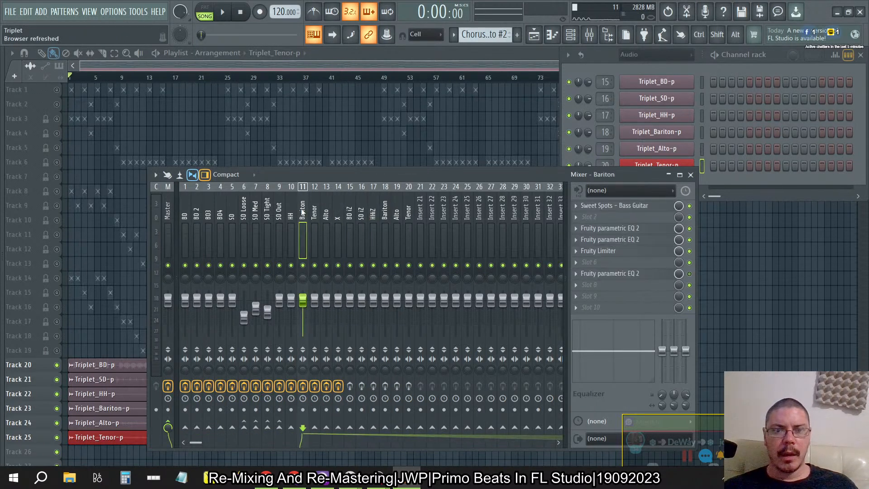
left_click(361, 208)
left_click(351, 205)
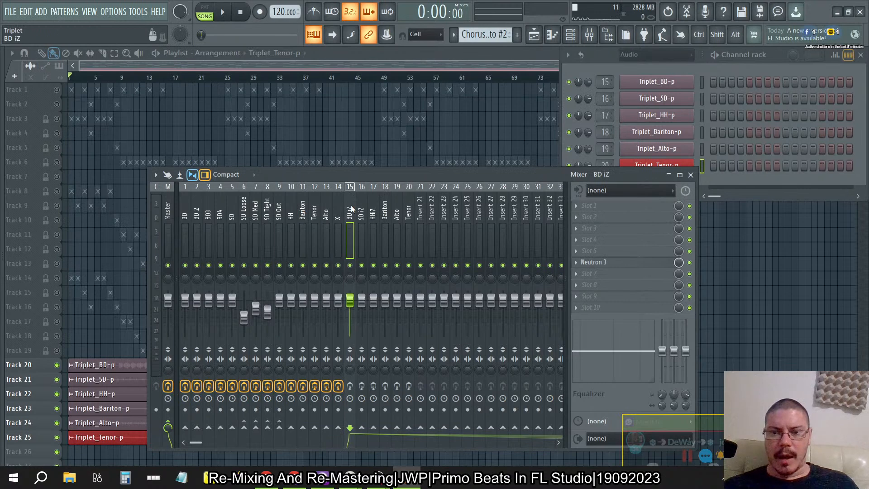
Disable the effect slots on mixer tracks 1 to 13, from BD through Alto.
left_click_drag(406, 211, 351, 213)
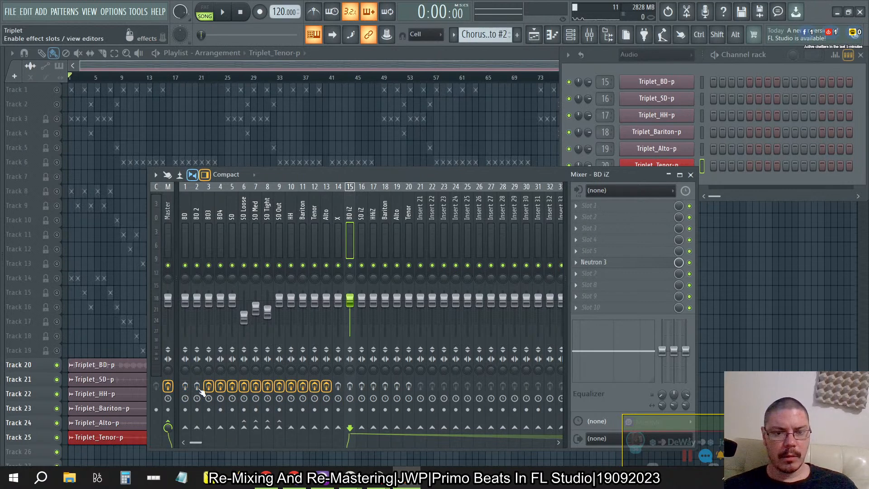
left_click(232, 387)
left_click(244, 387)
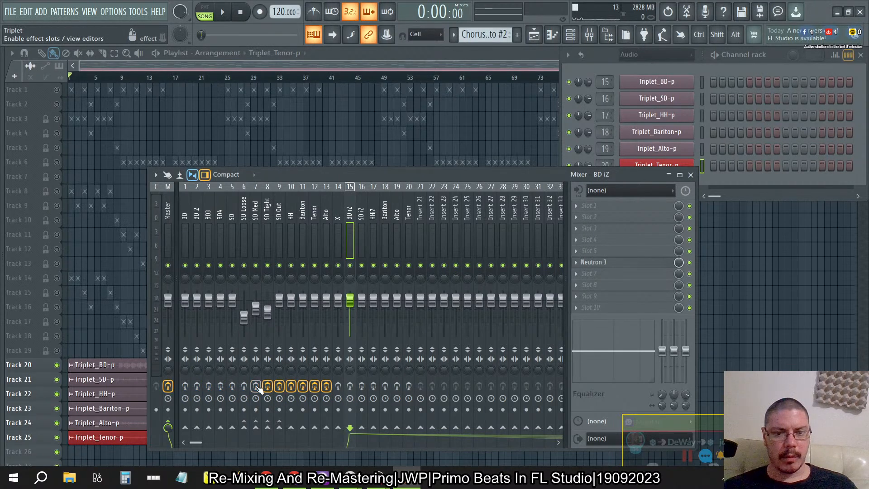
left_click(267, 386)
left_click(303, 386)
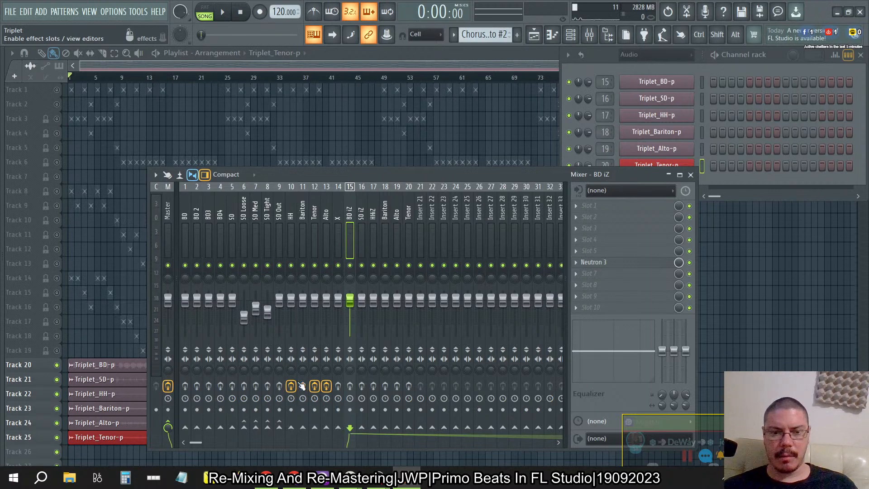
left_click(339, 386)
left_click(315, 386)
Enable the effect slots on mixer tracks 15 to 20, disable them on track X, and select BD iZ.
left_click(373, 386)
left_click(397, 386)
left_click(409, 386)
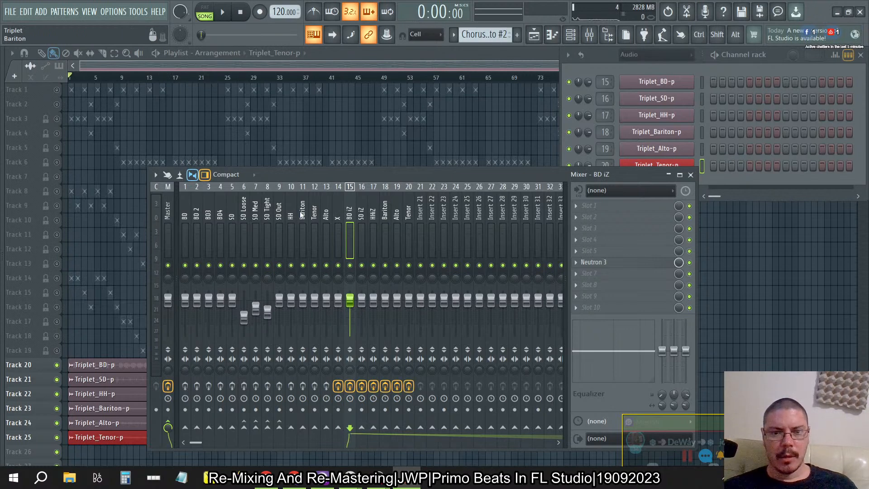
left_click(343, 206)
left_click(338, 386)
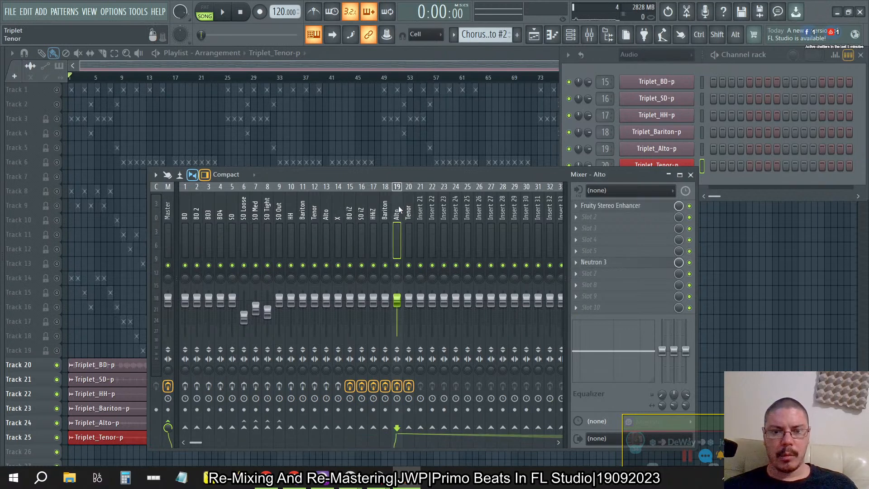
left_click(352, 216)
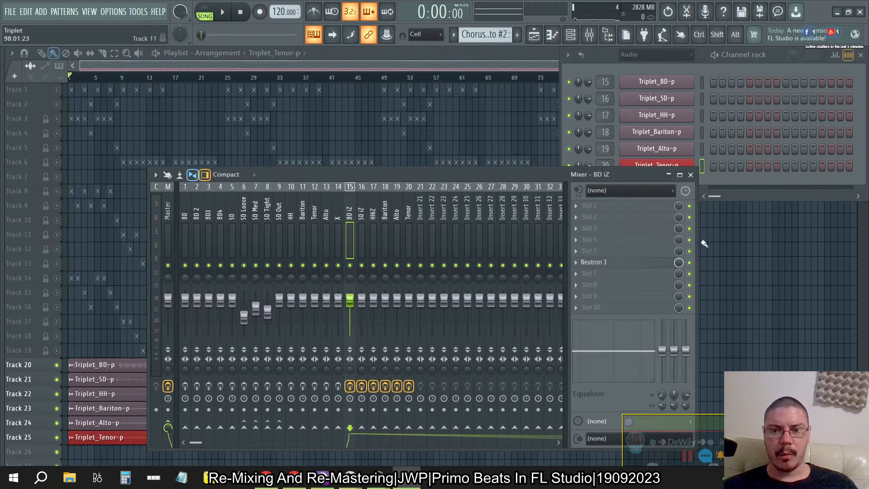
Open Neutron 3 on the BD iZ mixer track, view its Mix Assistant options, and close the plugin.
left_click(633, 271)
left_click(628, 173)
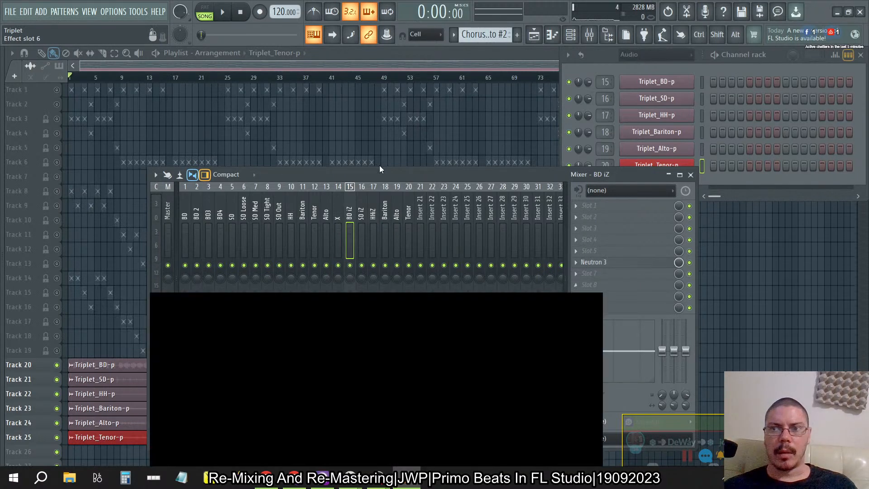
left_click_drag(214, 260, 166, 108)
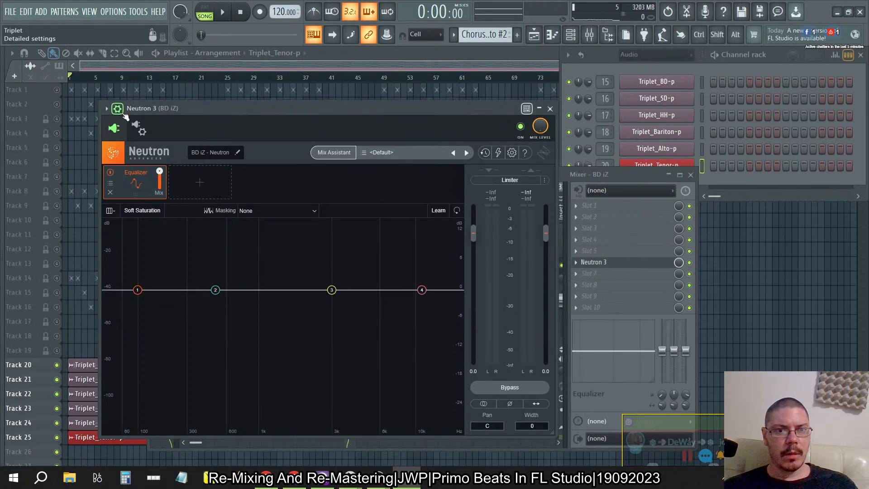
scroll(351, 164, "down", 1)
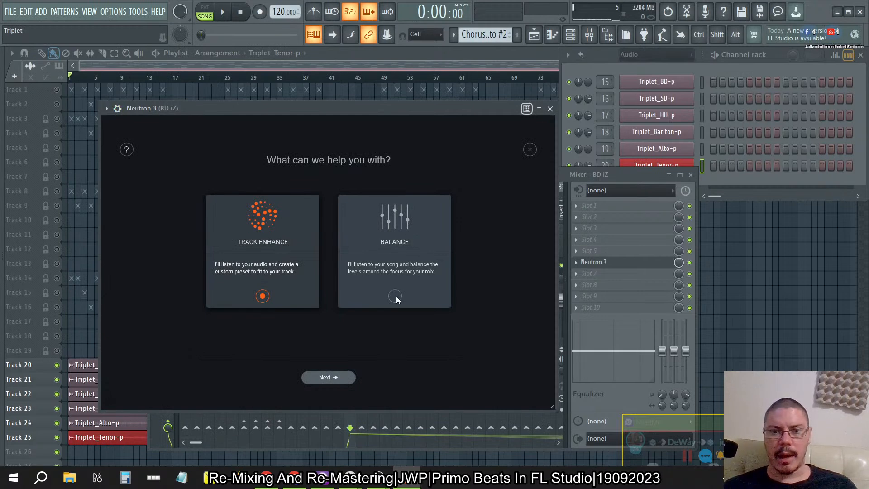
left_click(553, 110)
Select the Alto mixer track, start song playback, and turn on automatic plugin delay compensation for the mixer.
left_click_drag(420, 207, 396, 215)
key("space")
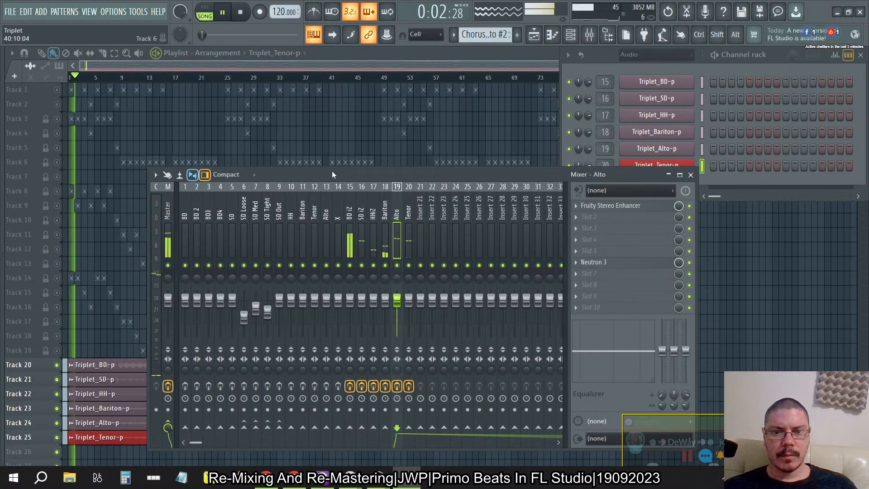
left_click(158, 175)
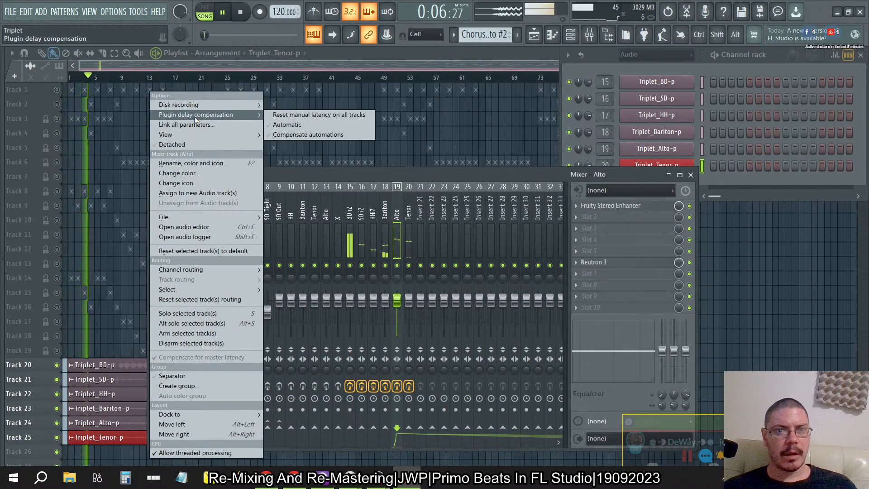
left_click(275, 124)
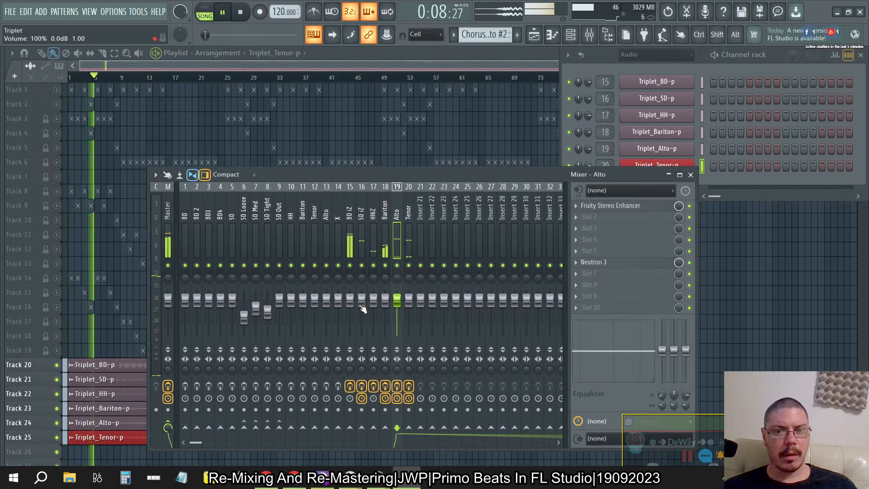
Check the Master and Bariton mixer tracks during playback and stop the song.
left_click(166, 207)
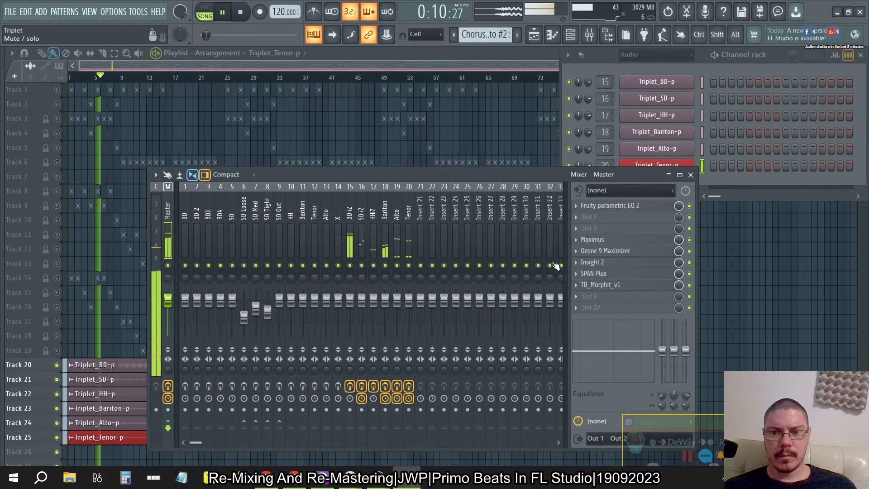
left_click(387, 212)
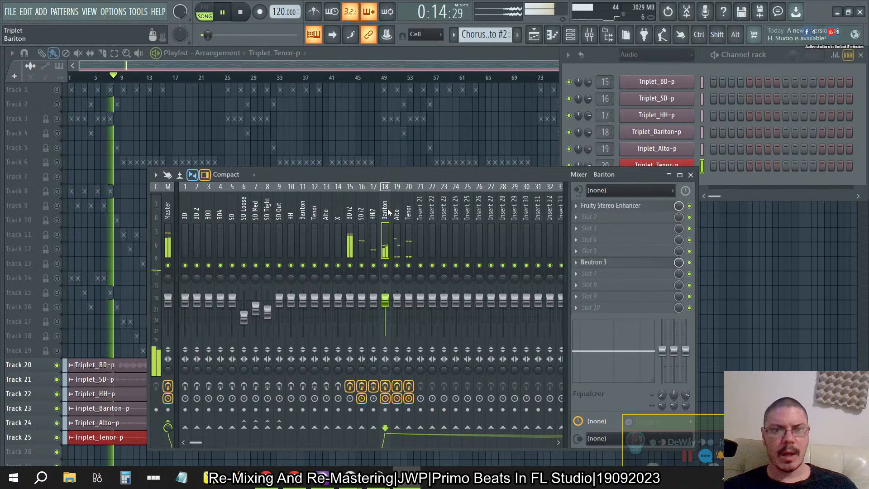
left_click(240, 11)
Run TB_Morphit_v1 on the Master track in demo mode, collapse its wrapper settings, and close its window.
left_click(167, 213)
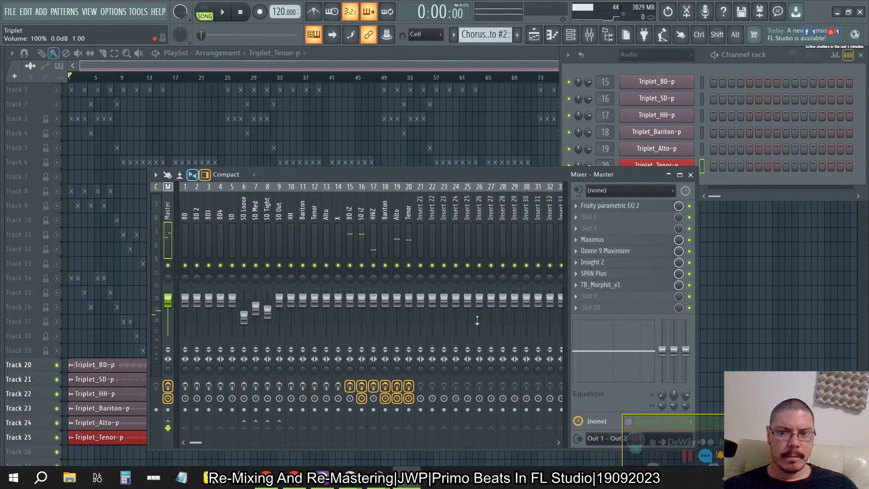
left_click(617, 286)
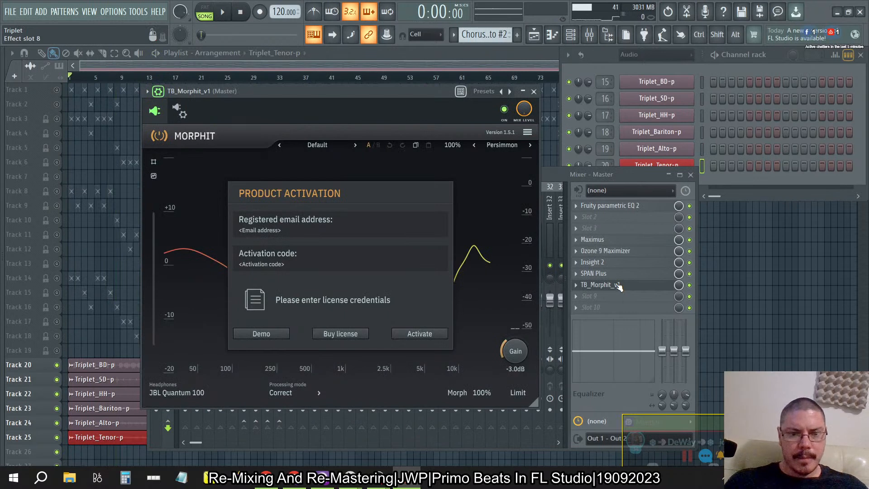
left_click(261, 334)
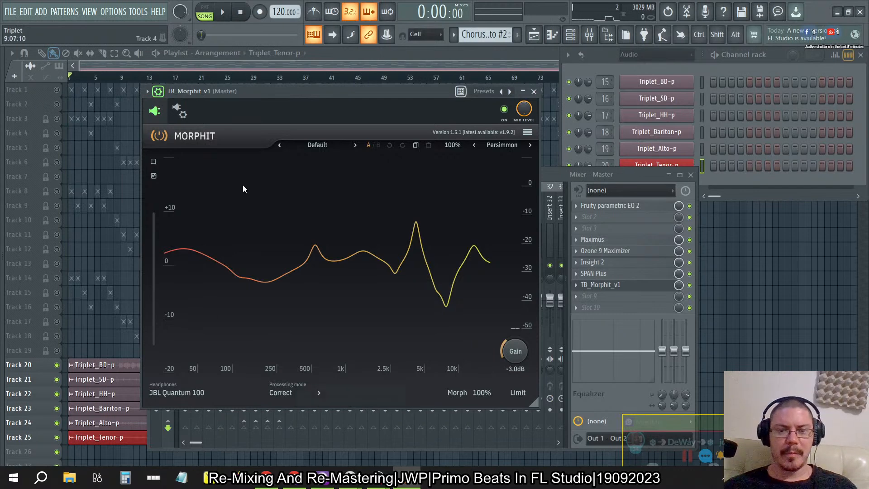
left_click(147, 90)
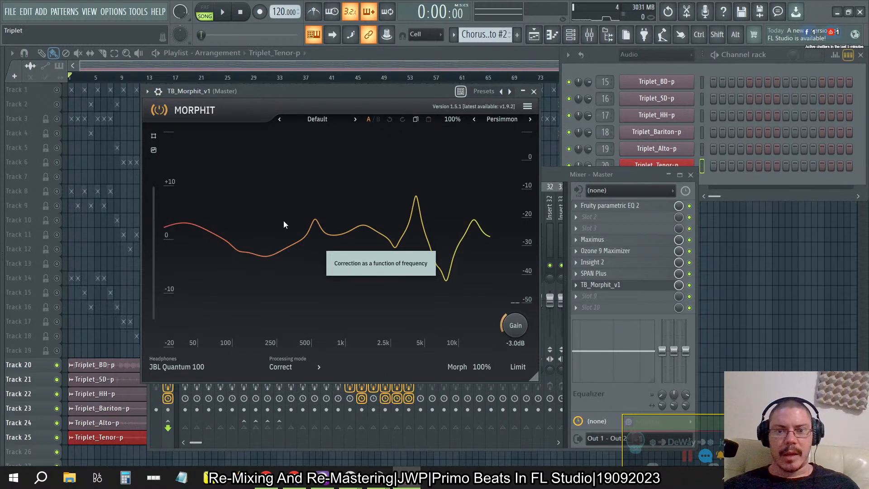
left_click(534, 91)
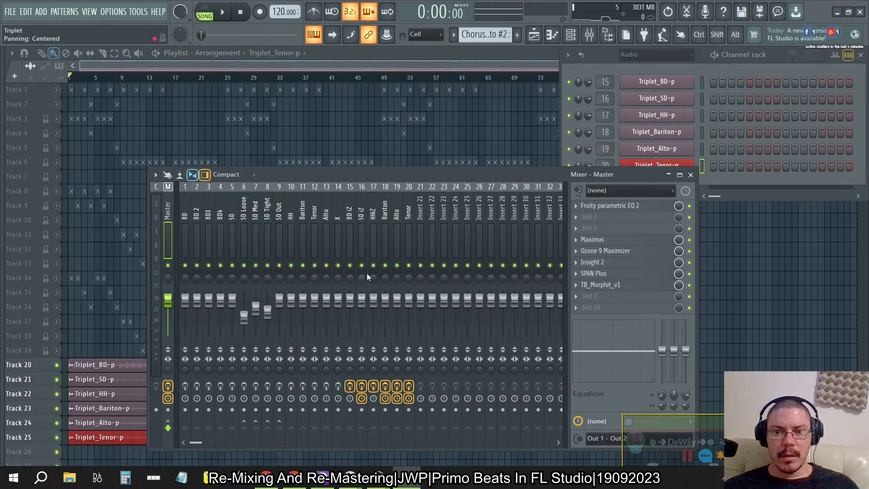
Test-play the song briefly and check the Windows headphone output and volume.
key("space")
left_click(237, 12)
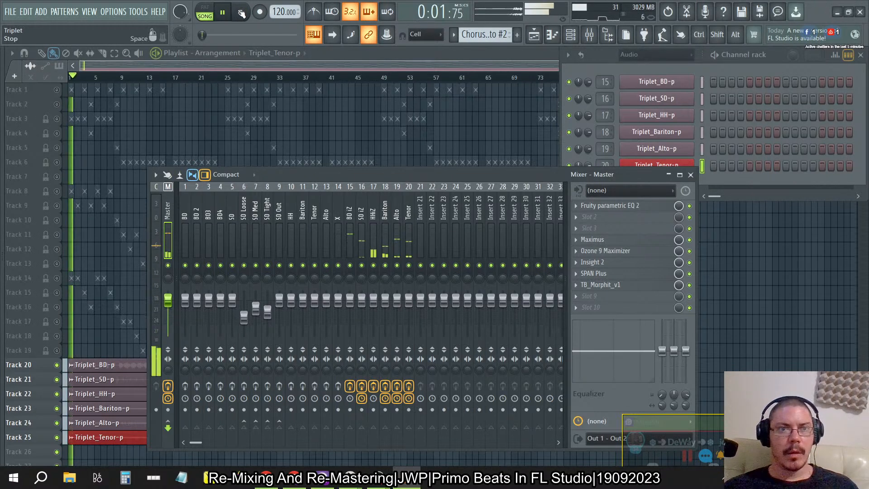
left_click(780, 478)
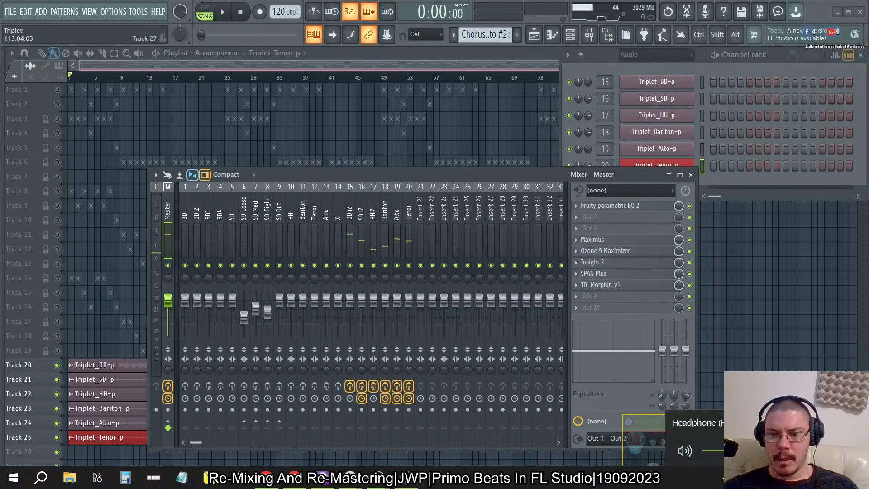
left_click(770, 422)
scroll(727, 357, "down", 1)
left_click(706, 422)
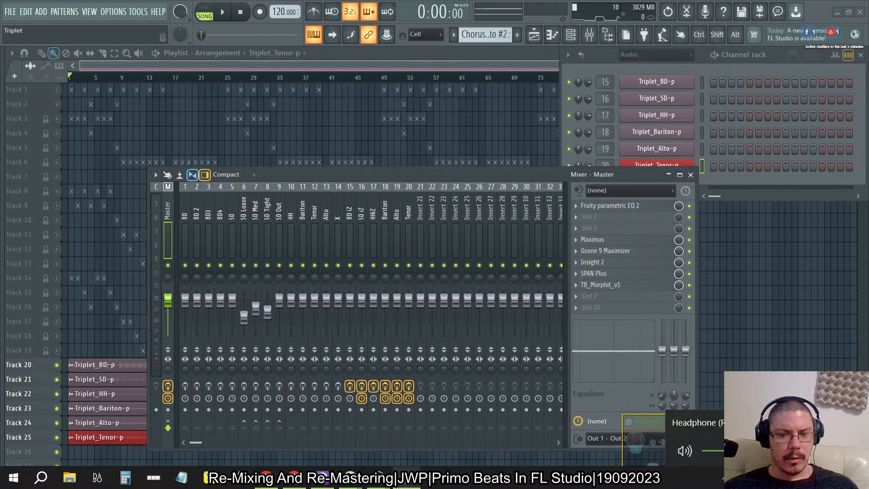
left_click(379, 478)
left_click(338, 426)
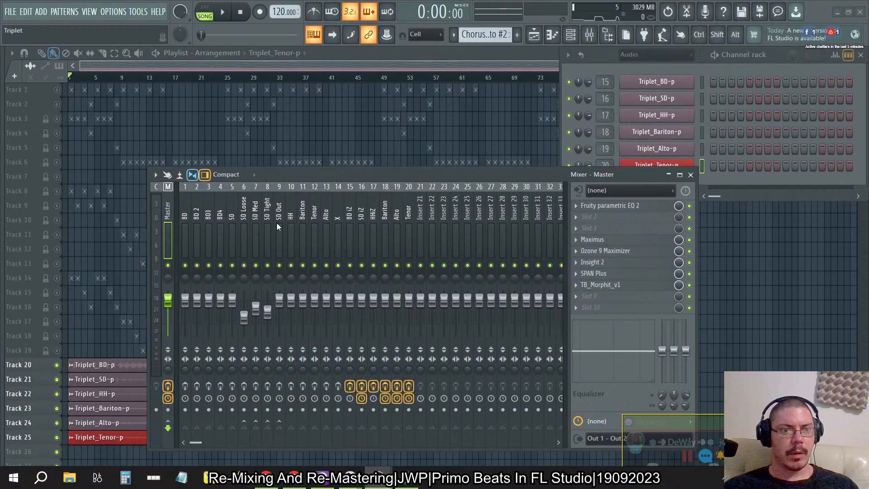
Play the song again and restart playback from the beginning.
key("space")
key("alt+Tab")
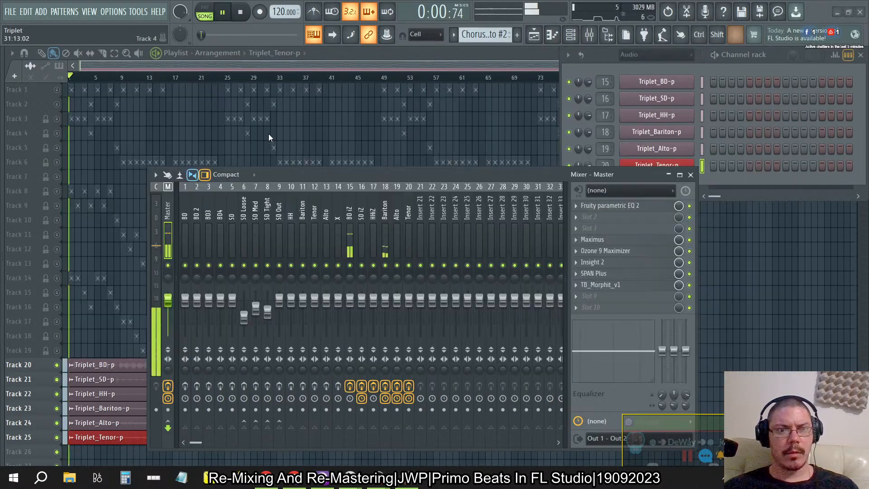
left_click(241, 13)
left_click(226, 14)
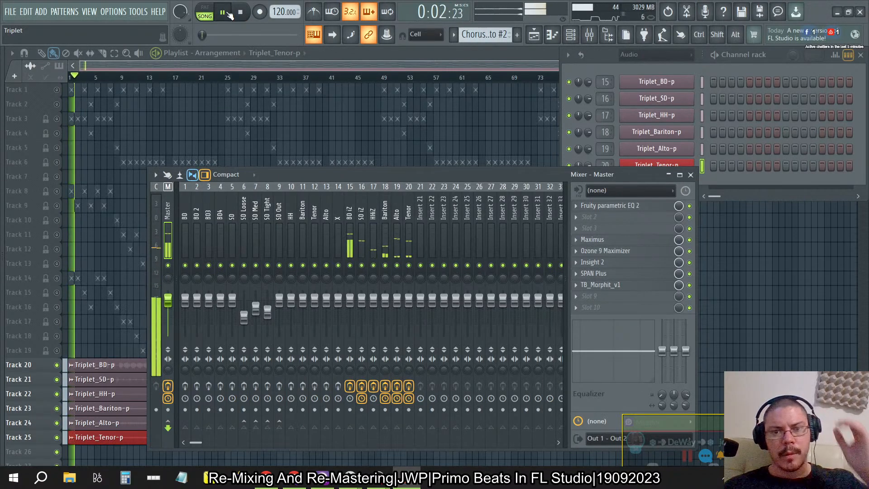
Solo the Tenor, Bariton, Alto and BD iZ mixer tracks in turn during playback, restore all tracks, and stop the song.
right_click(398, 266)
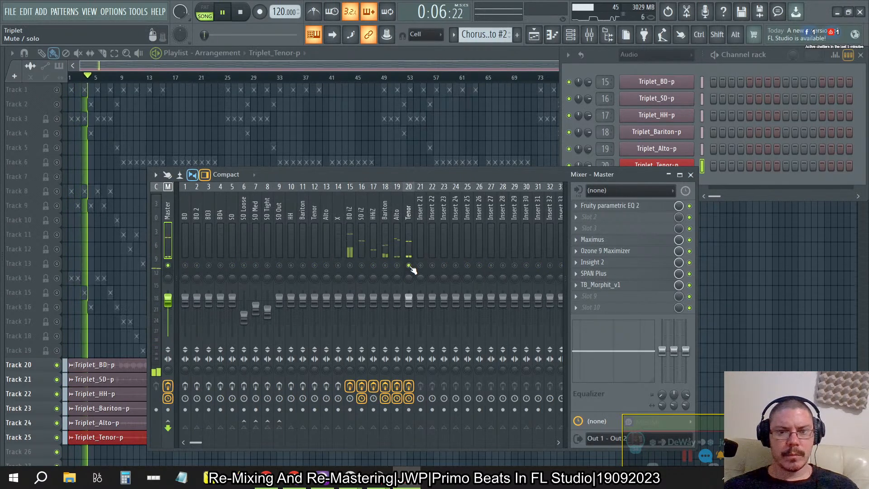
right_click(409, 265)
right_click(385, 266)
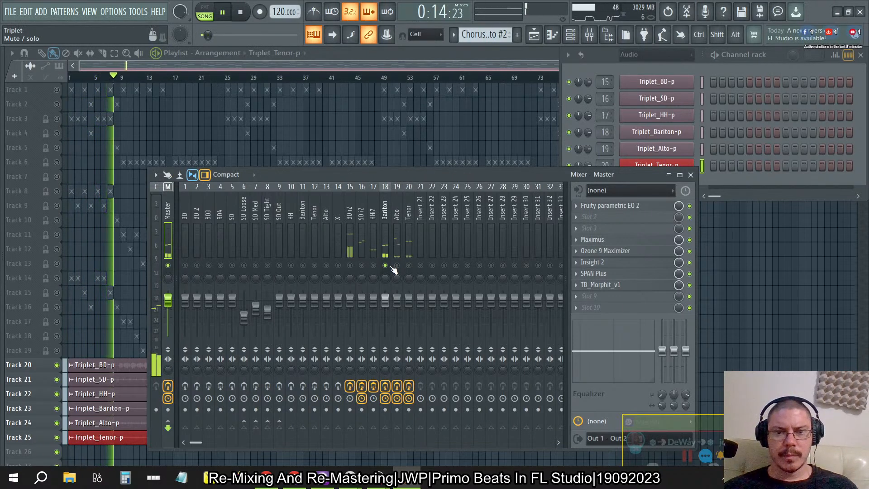
right_click(397, 266)
right_click(410, 266)
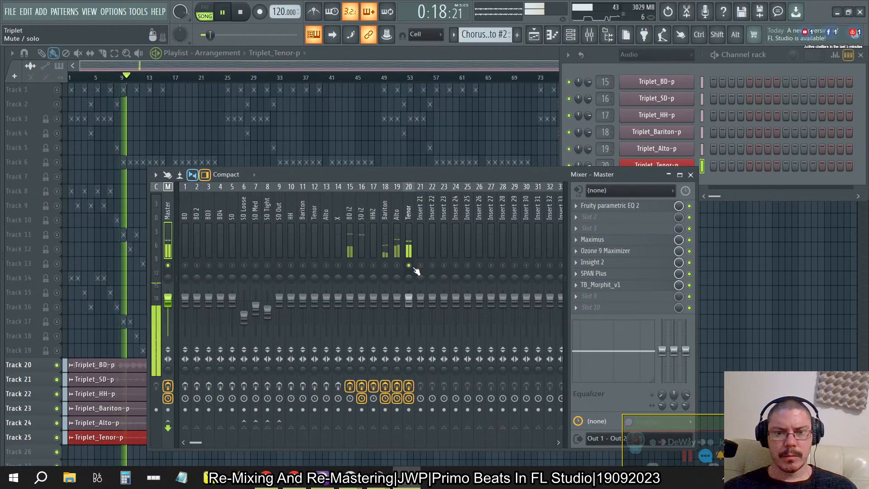
right_click(350, 266)
right_click(386, 266)
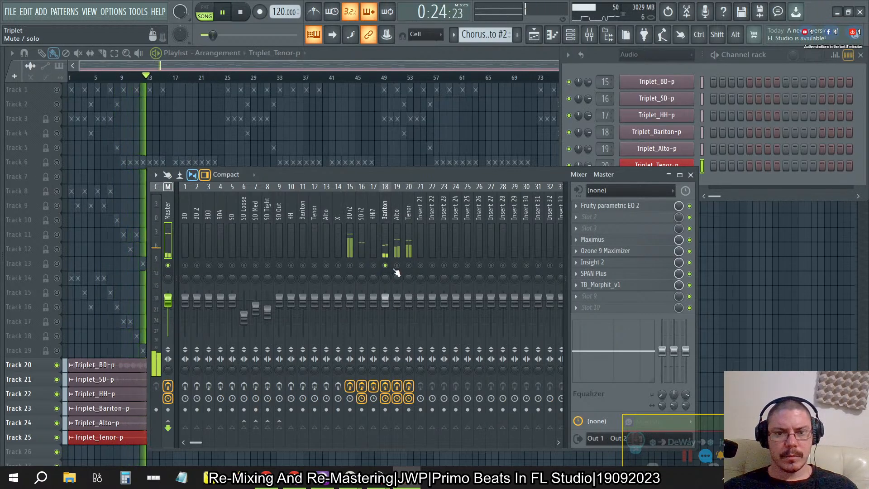
right_click(397, 266)
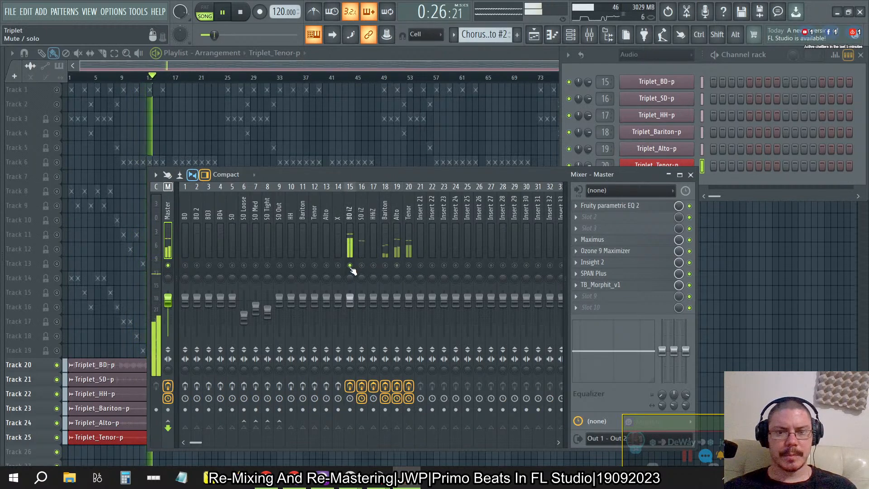
right_click(397, 266)
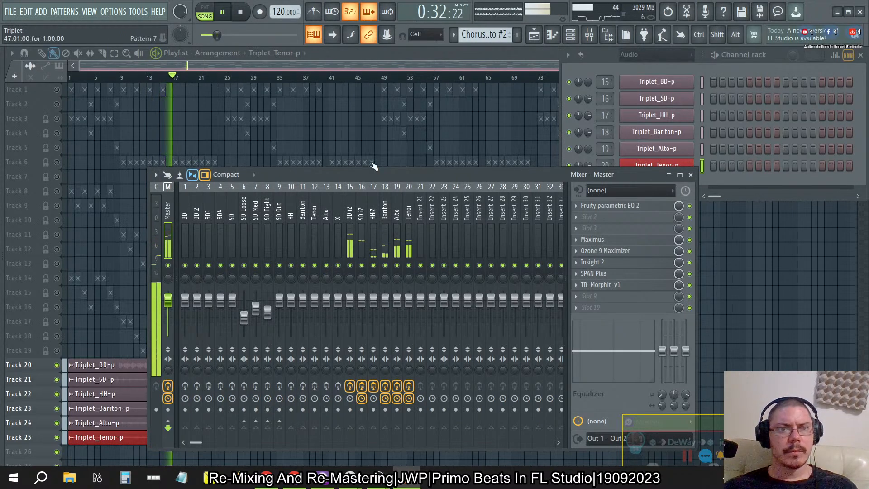
left_click(240, 12)
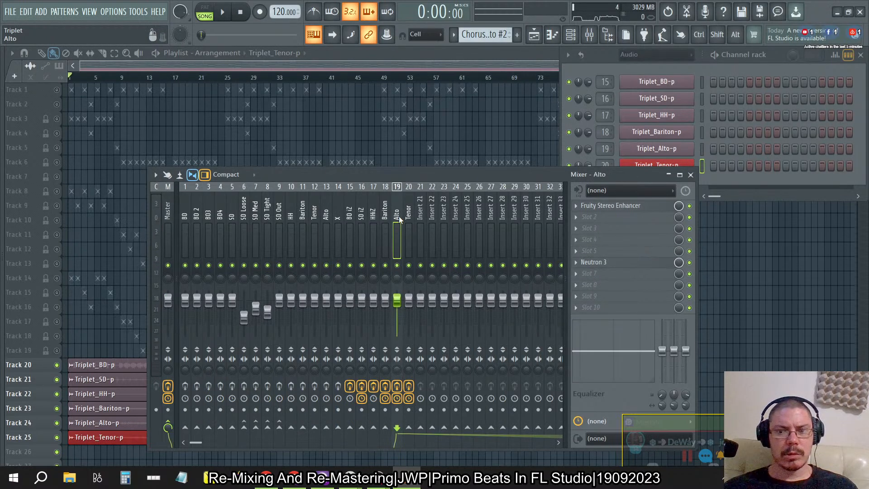
Open Neutron 3 on the Bariton mixer track and start its Mix Assistant in Balance mode.
left_click(408, 220)
left_click(385, 216)
left_click(611, 257)
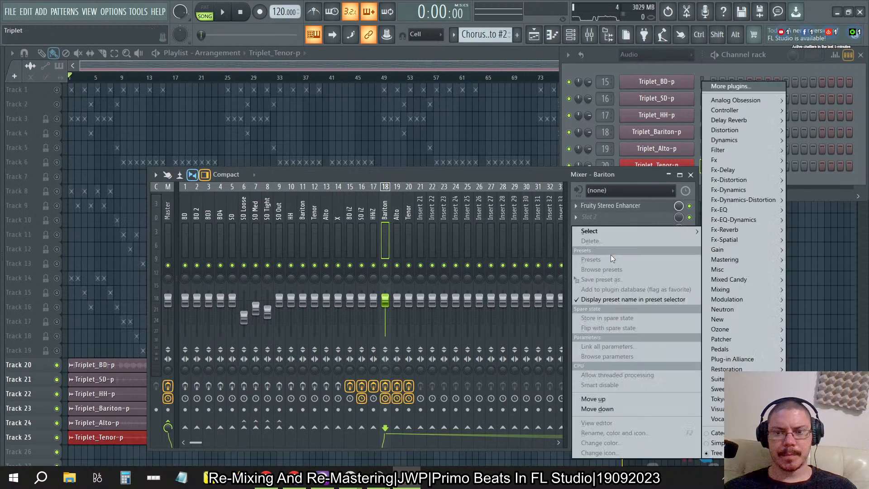
left_click(630, 203)
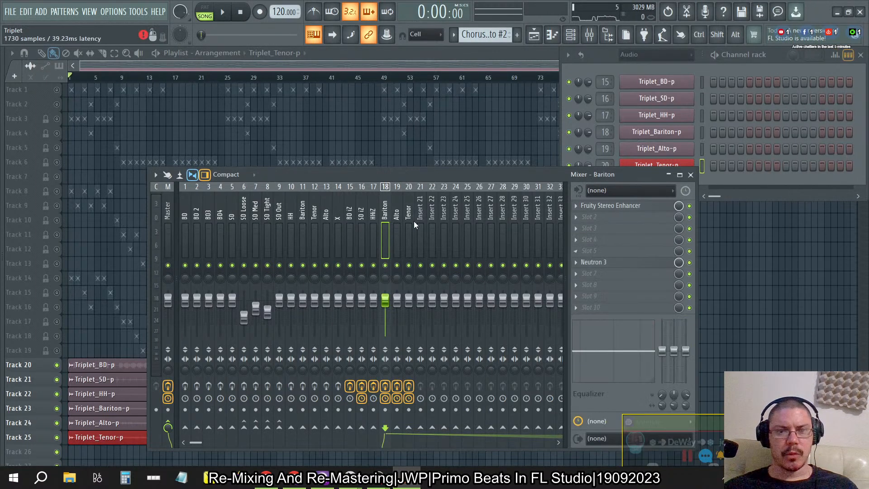
left_click(593, 262)
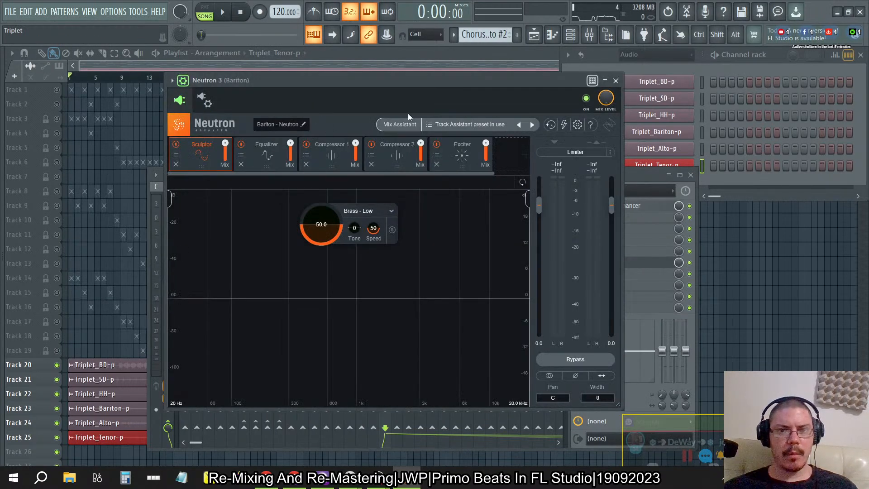
left_click(406, 125)
left_click(463, 299)
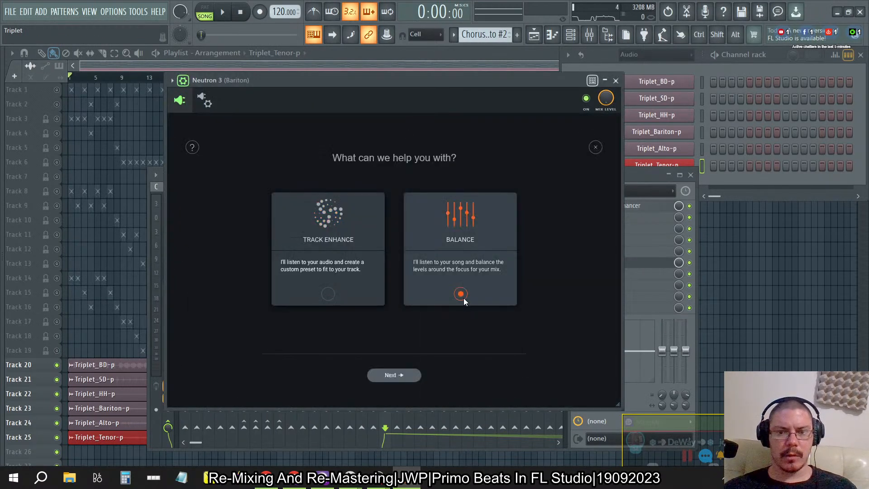
left_click(398, 376)
left_click(408, 374)
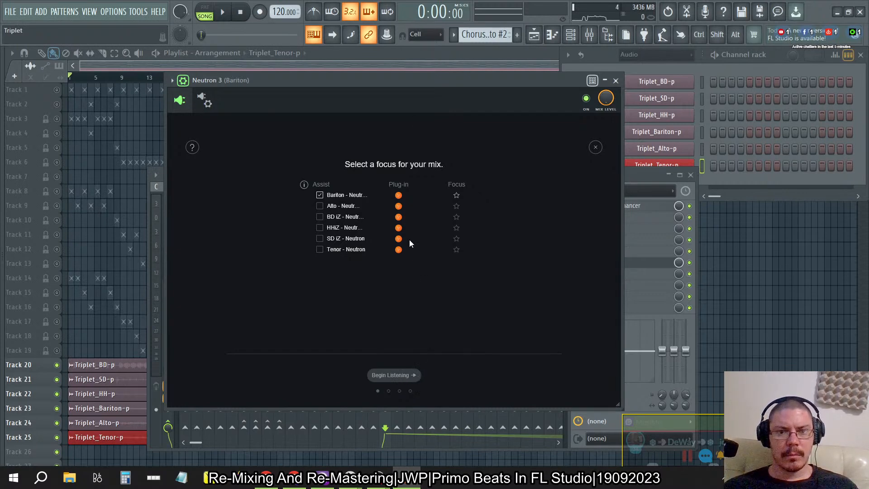
Include the Alto, BD iZ, SD iZ and HHiZ Neutron instances in the balance and set Bariton as the focus.
left_click(320, 217)
left_click(320, 238)
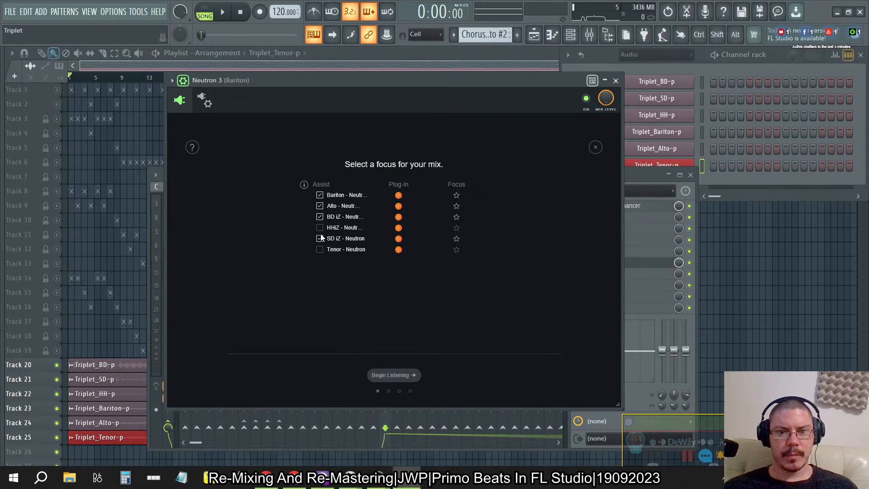
left_click(321, 227)
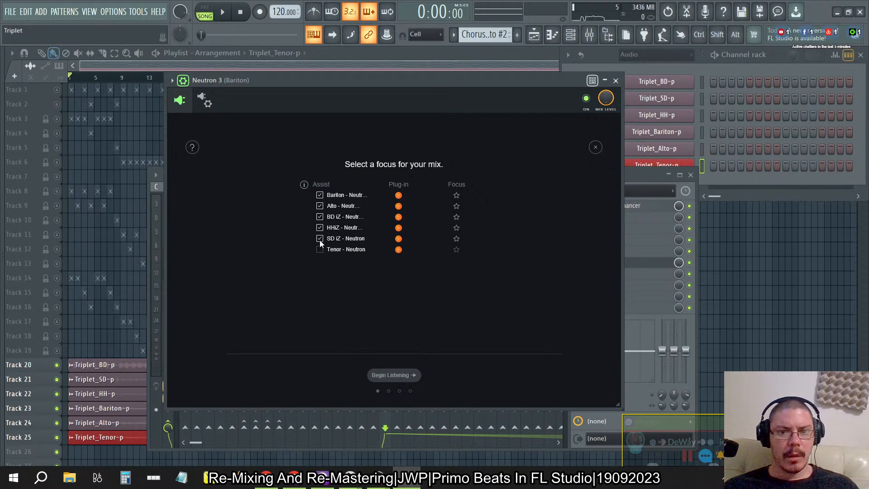
left_click(456, 195)
Begin the Mix Assistant's listening pass, play the song from the start, and maximize the Playlist.
left_click(404, 374)
left_click(222, 12)
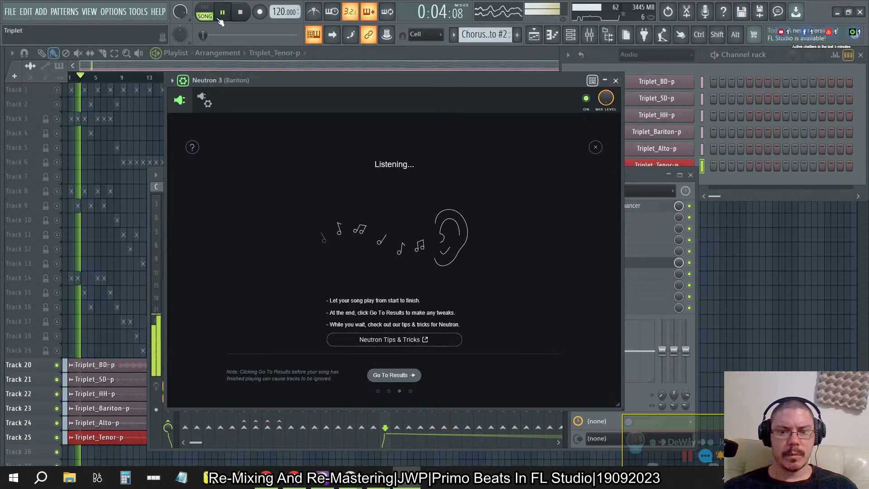
double_click(337, 51)
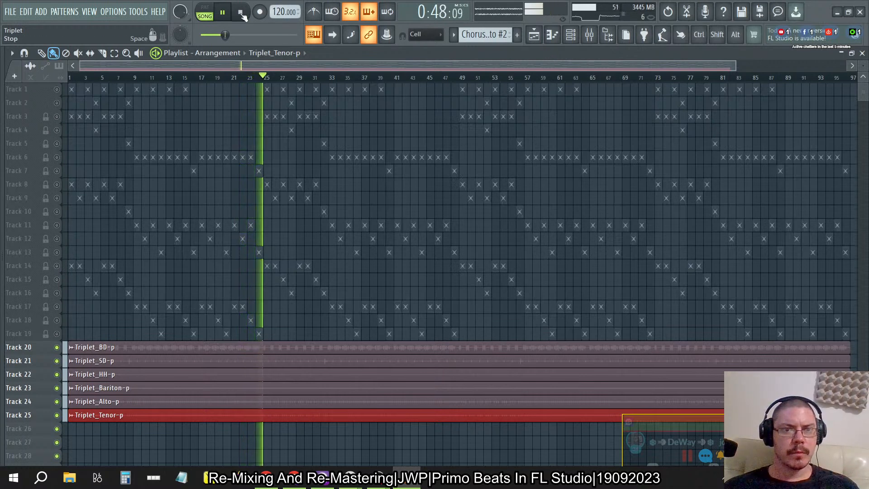
Close the Playlist, advance the Mix Assistant to its results, and play the song from the start.
key("space")
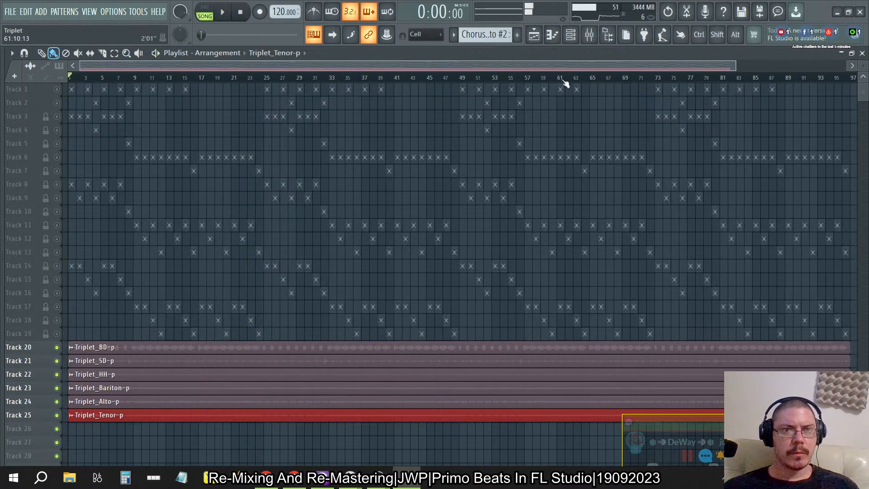
left_click(862, 53)
left_click(395, 376)
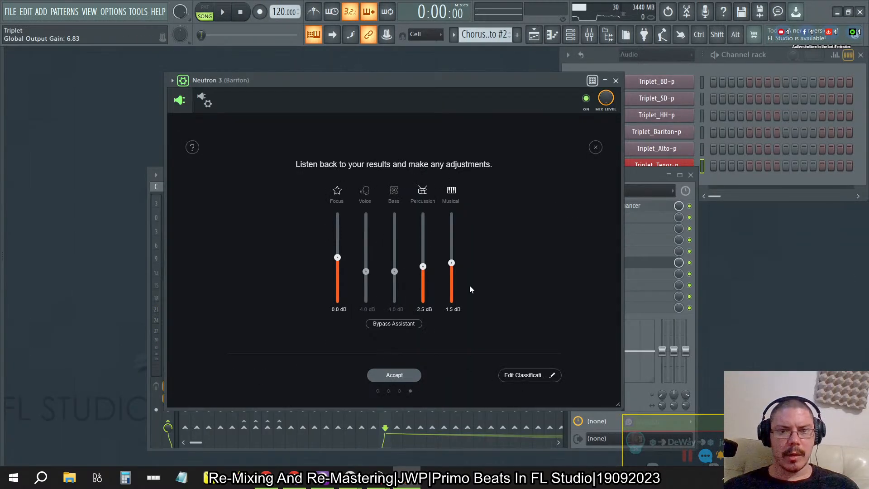
key("space")
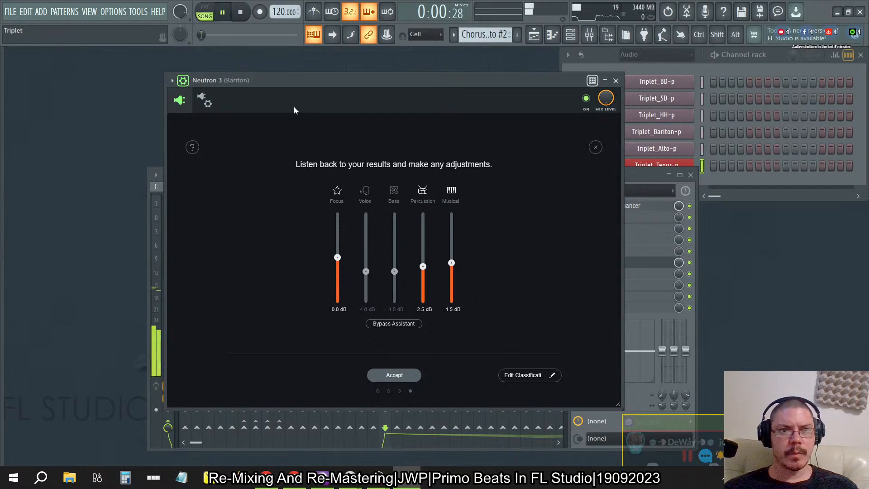
Try the Focus group's gain at -1.2 dB and -0.1 dB, and set it back to 0 dB.
mouse_move(337, 257)
left_mouse_down()
mouse_move(335, 222)
mouse_move(338, 327)
mouse_move(337, 272)
left_mouse_up()
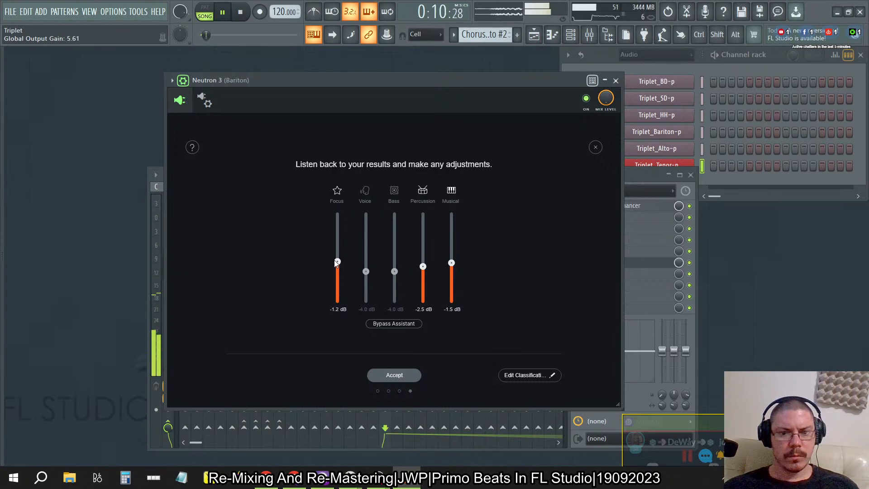
left_click_drag(335, 262, 337, 258)
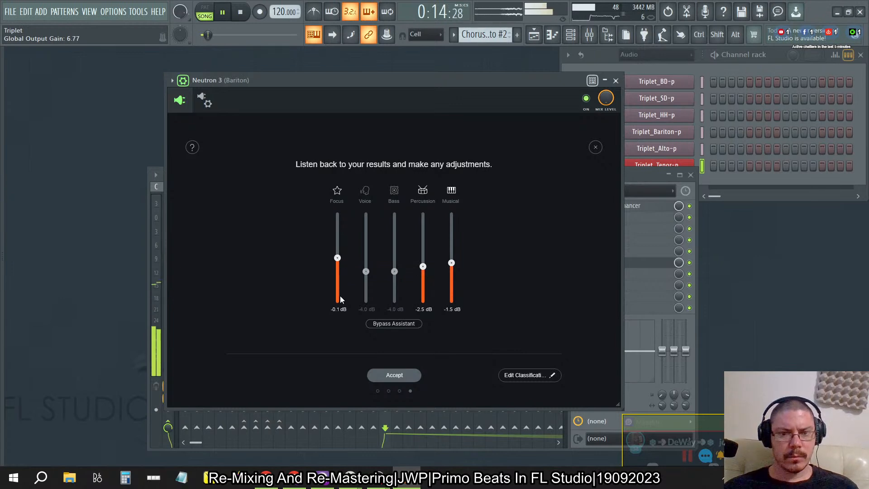
left_click(336, 309)
type("0")
key("Return")
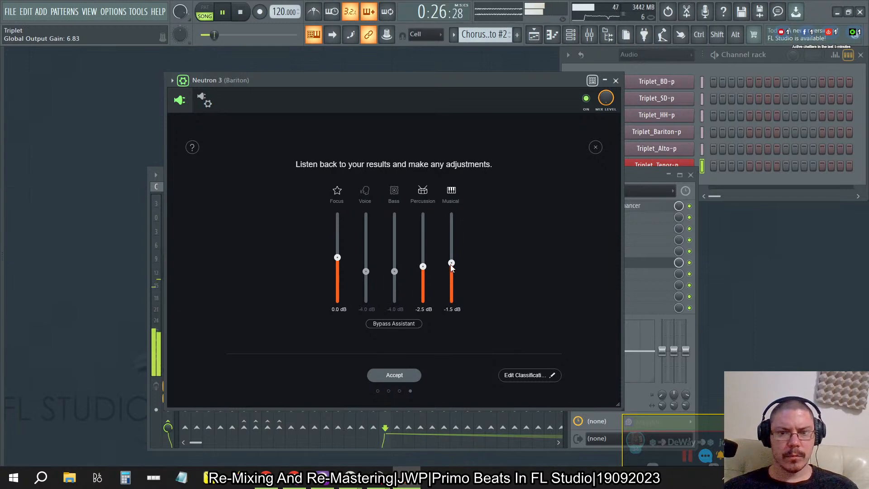
Set the Mix Assistant's Focus gain to -3.0 dB, Percussion to 3.0 dB and Musical to -1.5 dB, and accept the balance.
left_click_drag(449, 250, 449, 246)
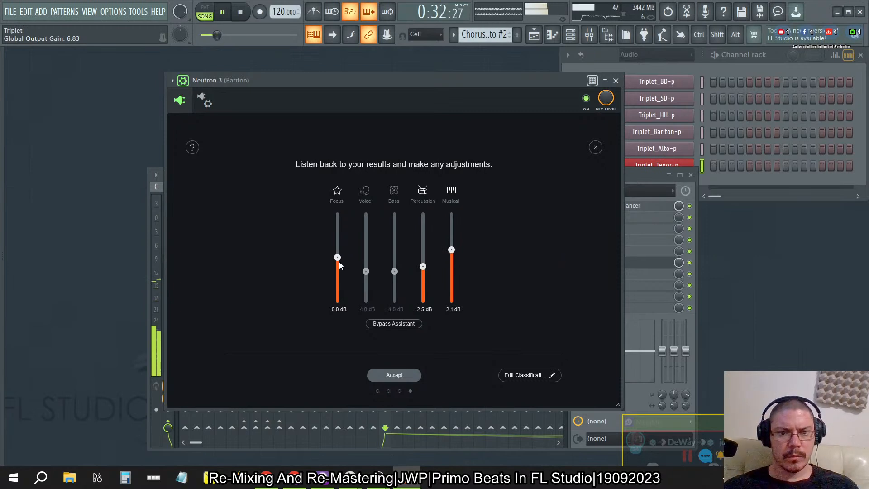
left_click_drag(340, 271, 340, 271)
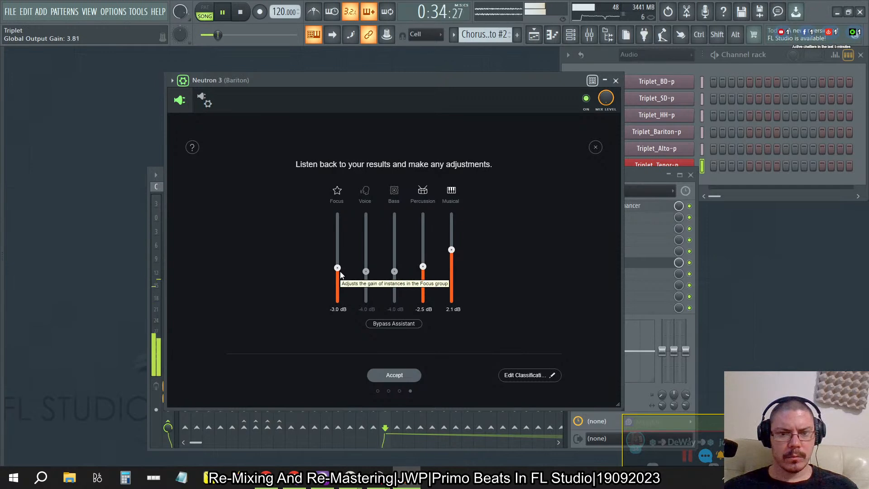
left_click_drag(423, 266, 422, 241)
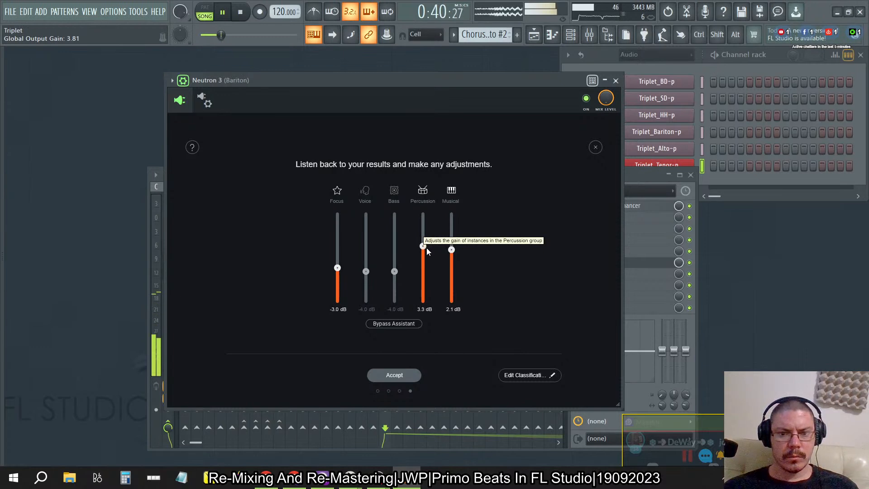
left_click_drag(427, 249, 427, 248)
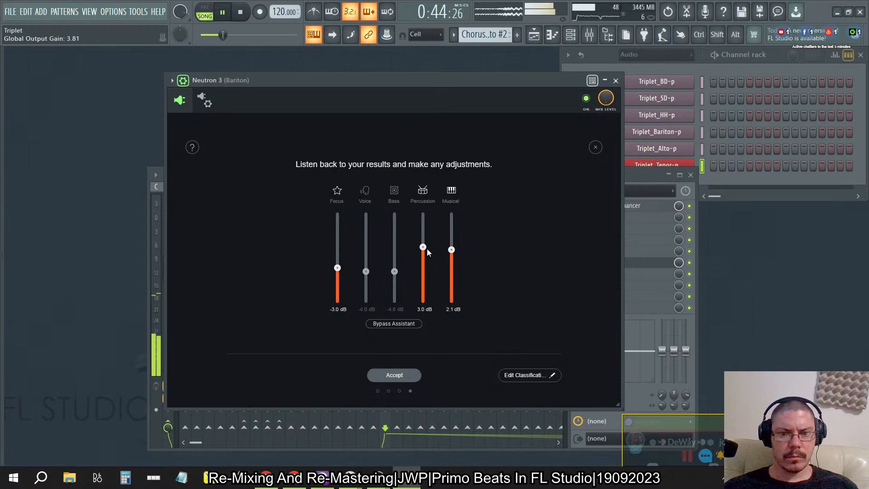
left_click_drag(453, 261, 454, 263)
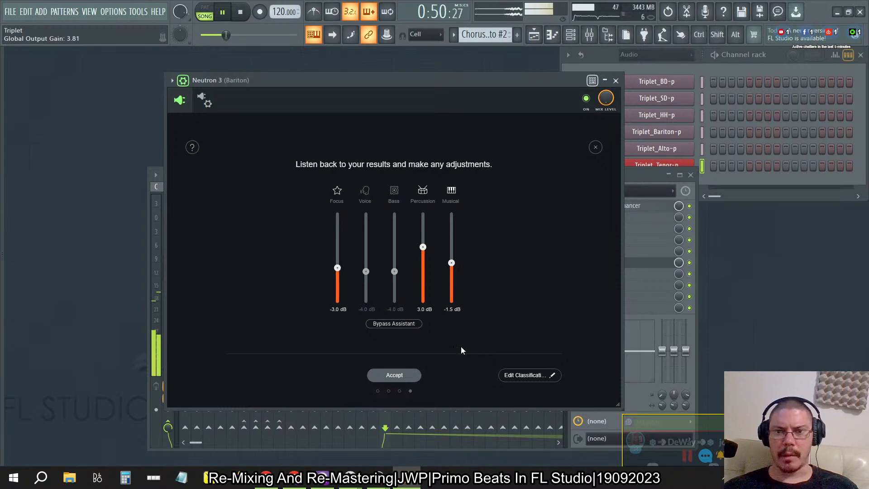
left_click(405, 375)
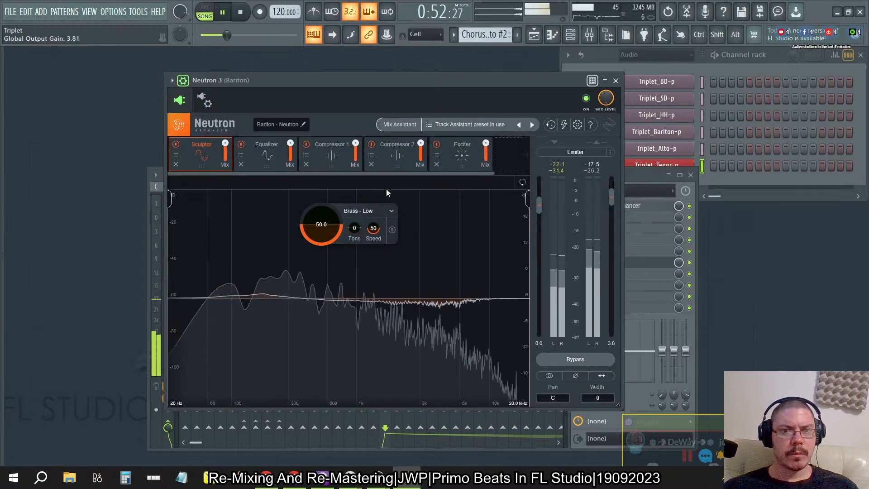
Set the Bariton Sculptor's amount to 100, Tone to 50 and Speed to 100.
mouse_move(323, 239)
left_mouse_down()
mouse_move(260, 7)
mouse_move(293, 236)
mouse_move(381, 156)
left_mouse_up()
mouse_move(355, 229)
left_mouse_down()
mouse_move(329, 3)
mouse_move(352, 380)
mouse_move(282, 24)
left_mouse_up()
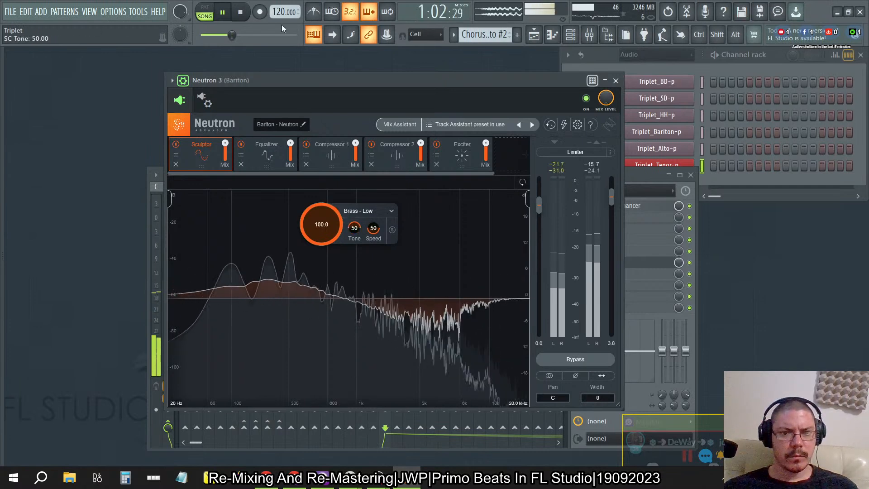
left_click_drag(374, 229, 358, 104)
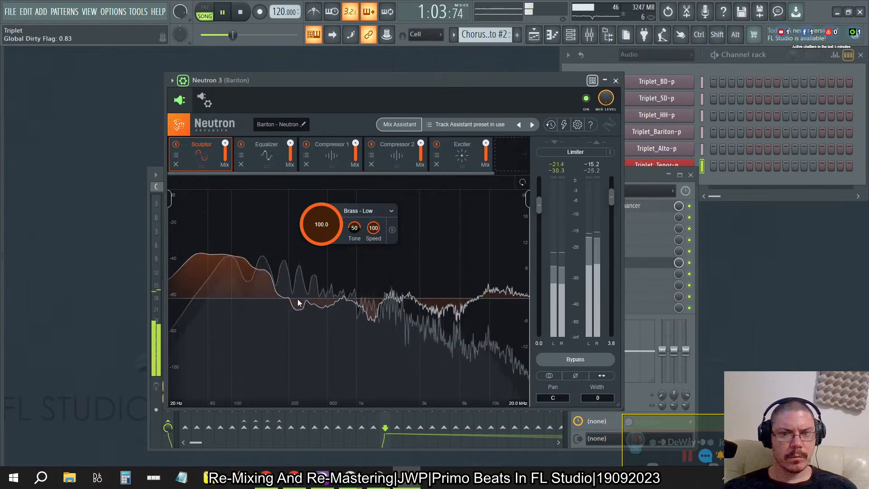
Set the Bariton Sculptor's amount to 50.
left_click_drag(323, 214, 322, 221)
double_click(322, 220)
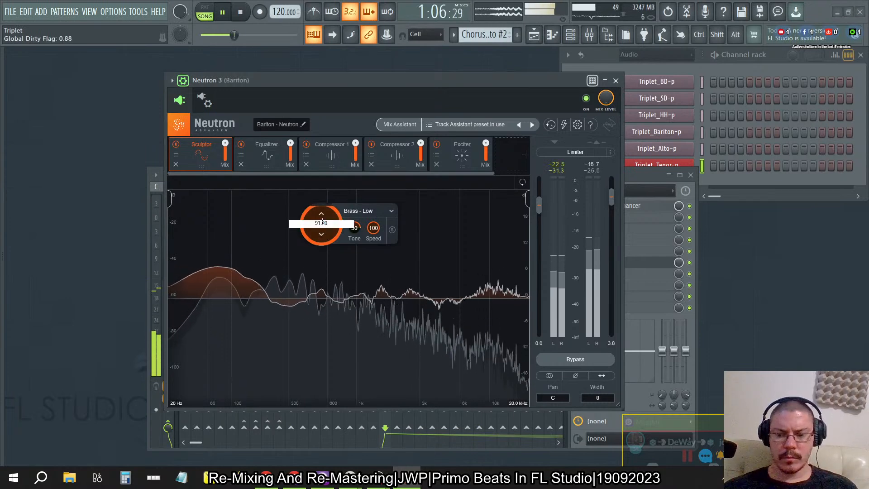
type("50")
key("Return")
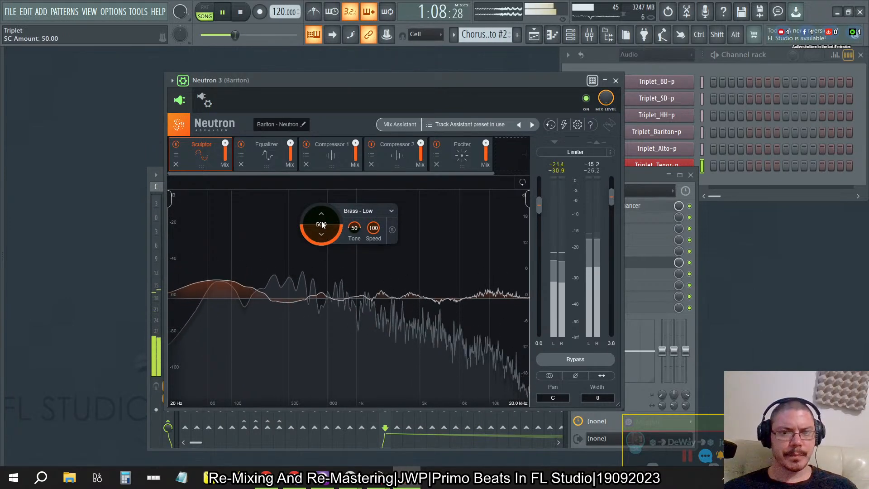
Try the Bariton Sculptor's Tone at -50, 50 and 25, and return it to 50.
mouse_move(355, 228)
left_mouse_down()
mouse_move(355, 254)
mouse_move(329, 34)
left_mouse_up()
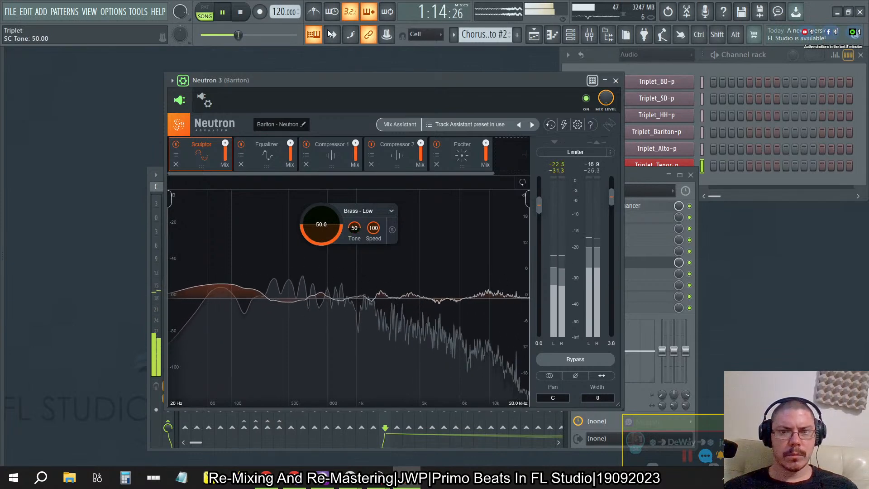
left_click_drag(328, 30, 395, 347)
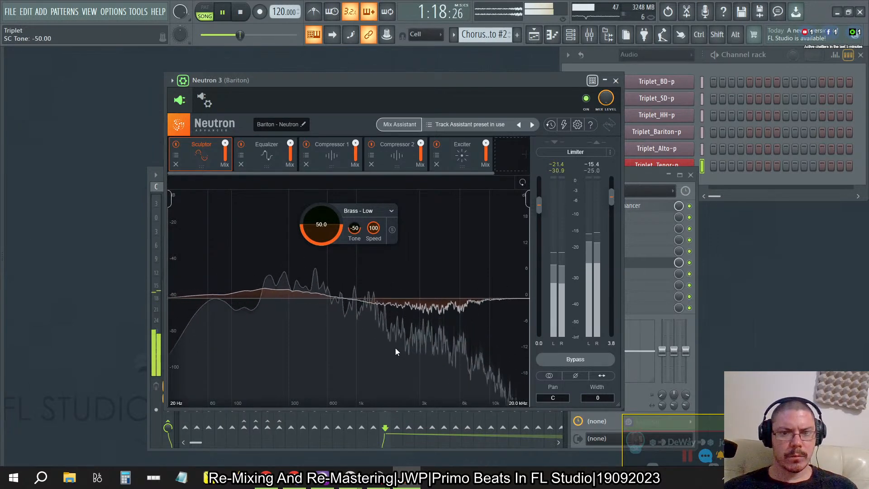
left_click_drag(396, 348, 397, 29)
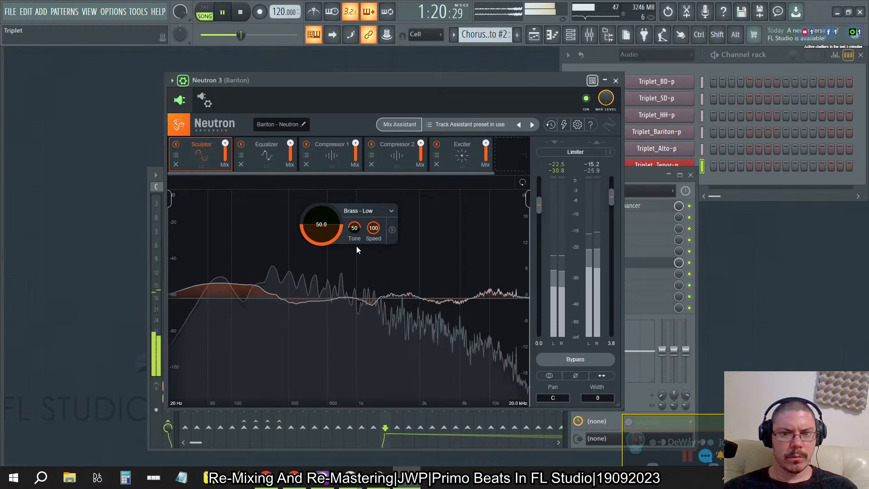
mouse_move(354, 229)
left_mouse_down()
mouse_move(354, 240)
mouse_move(354, 229)
left_mouse_up()
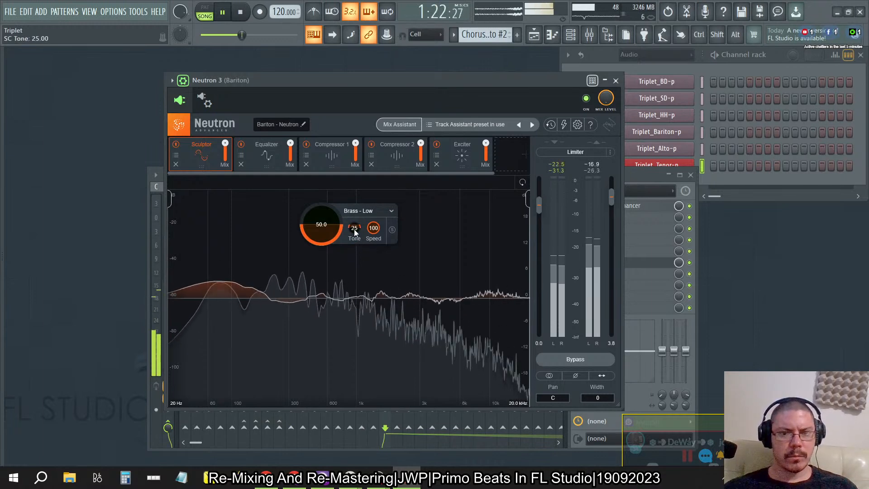
double_click(354, 229)
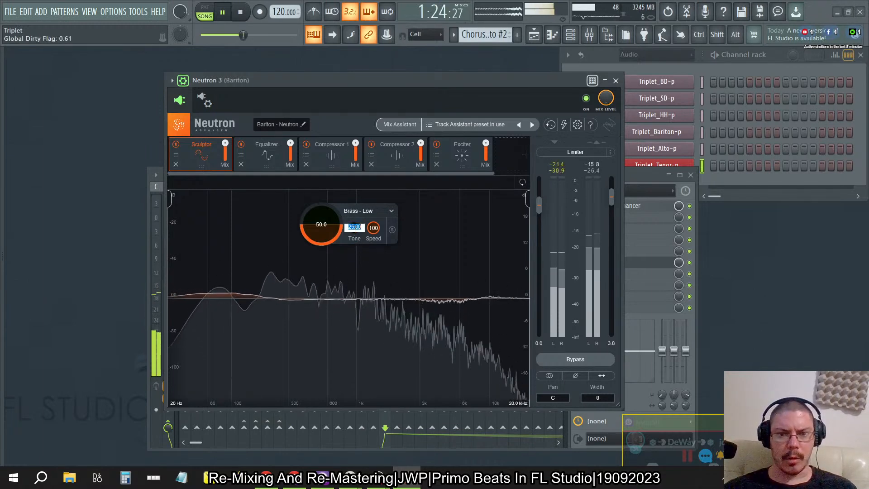
type("50")
key("Return")
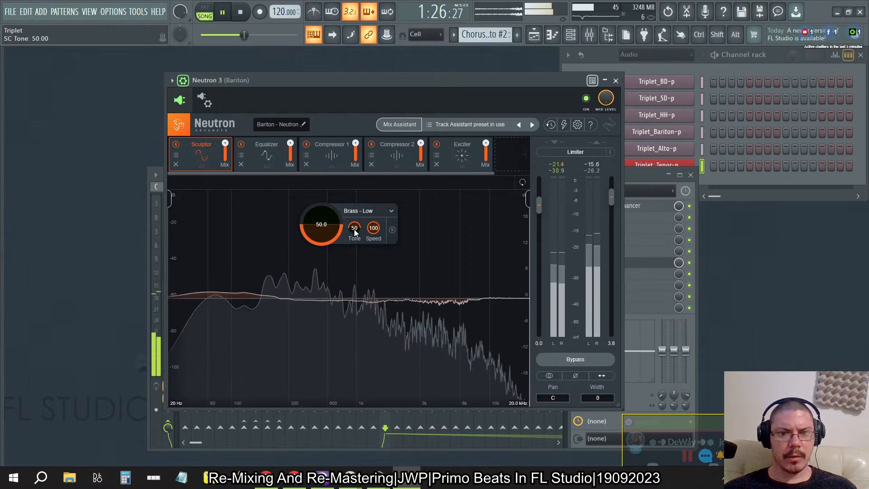
Set the Bariton Sculptor's Tone to 33.33 and amount to 100, and close that Neutron window.
double_click(354, 229)
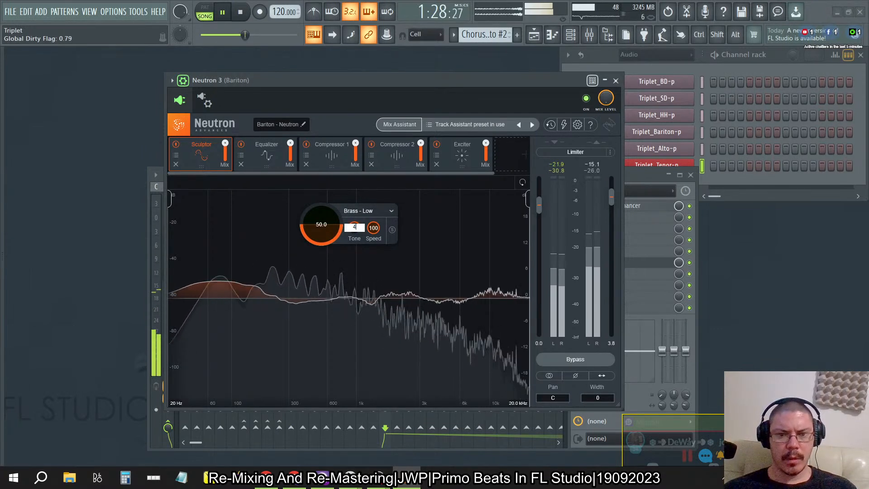
type("33.33")
key("Return")
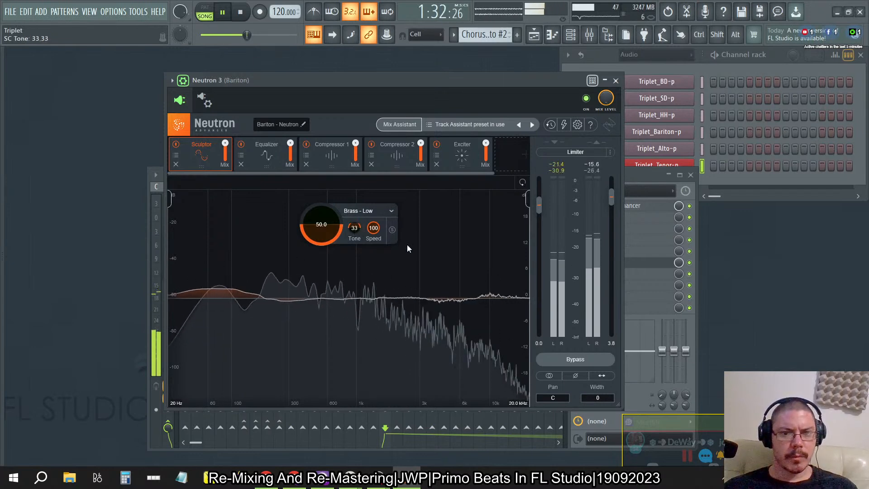
left_click_drag(323, 229, 323, 184)
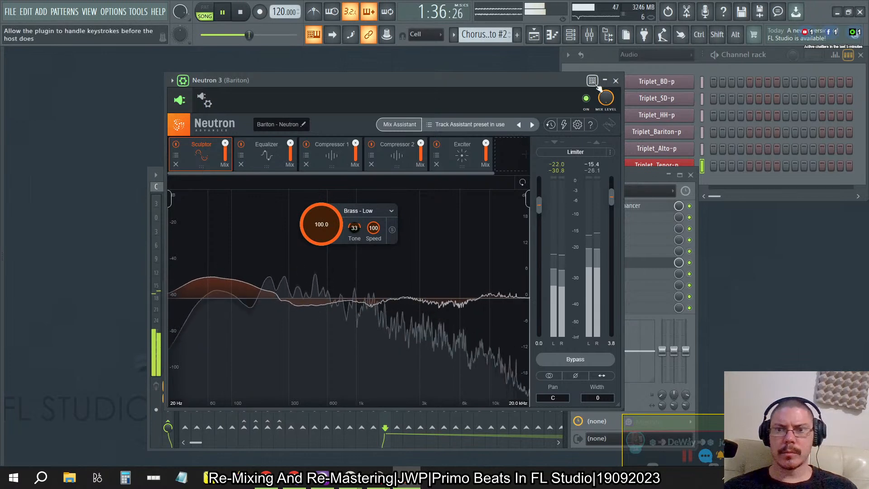
left_click(616, 80)
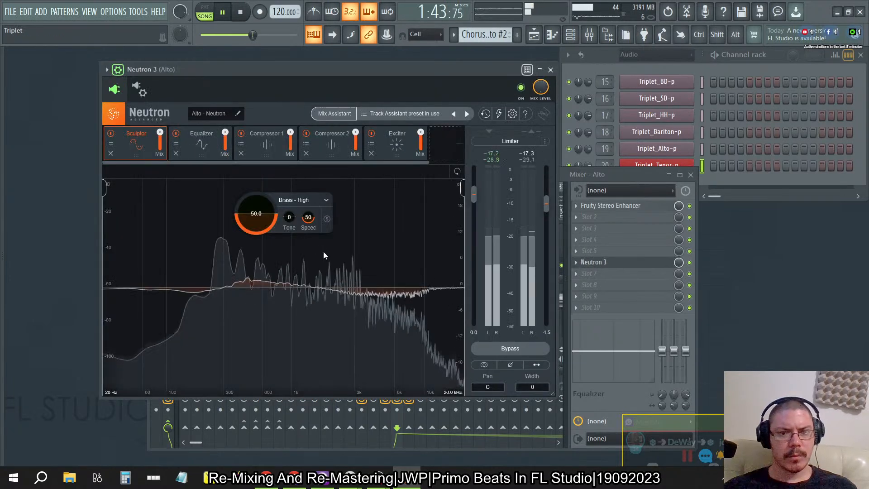
Set the Alto Sculptor's Tone to 33, raise its Speed, and close that Neutron window.
double_click(289, 216)
type("33")
key("Return")
left_click_drag(311, 218, 311, 172)
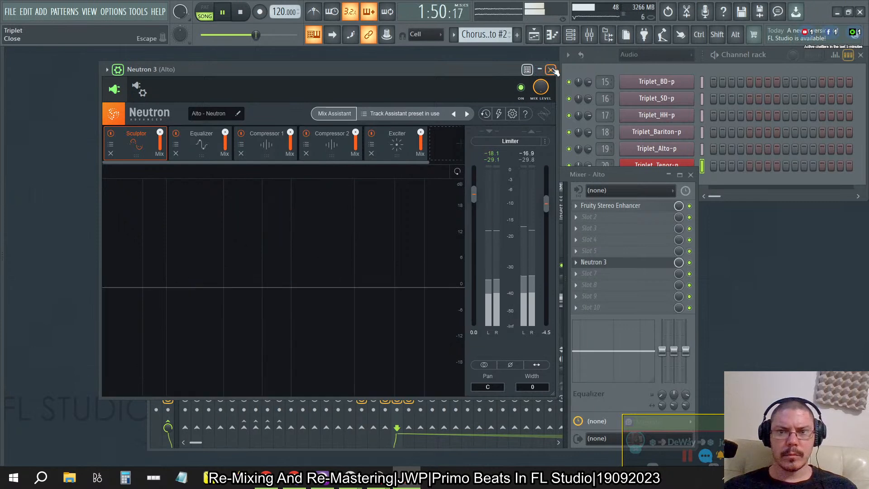
left_click(550, 70)
On the Tenor track's Neutron 3, set the Sculptor's Tone to 33.333 and Speed to 100, and close the window.
left_click(408, 229)
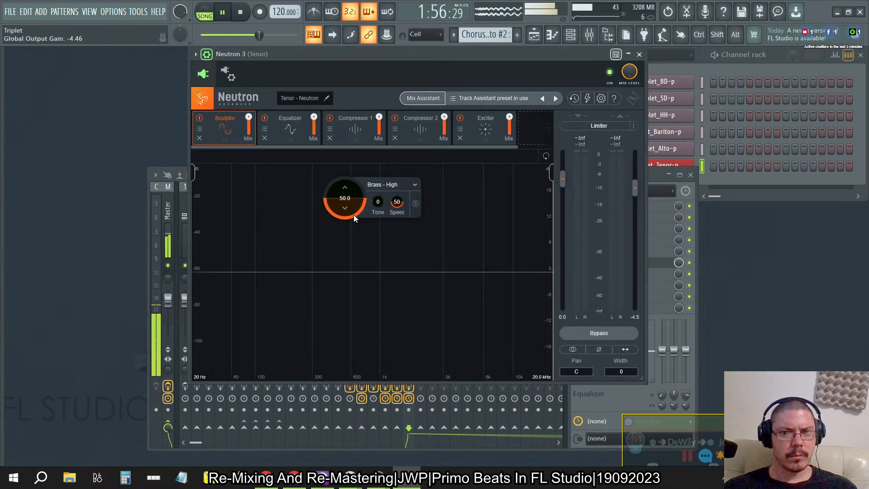
double_click(377, 202)
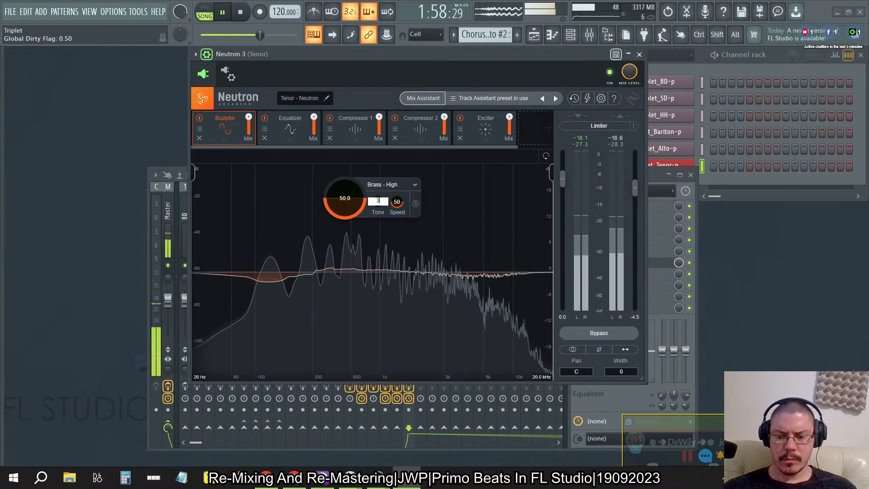
type("33.333")
key("Return")
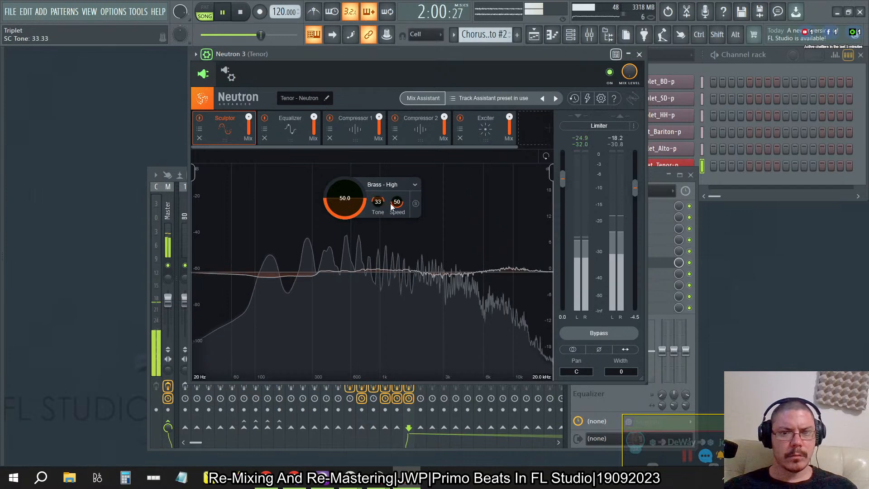
left_click_drag(397, 203, 390, 5)
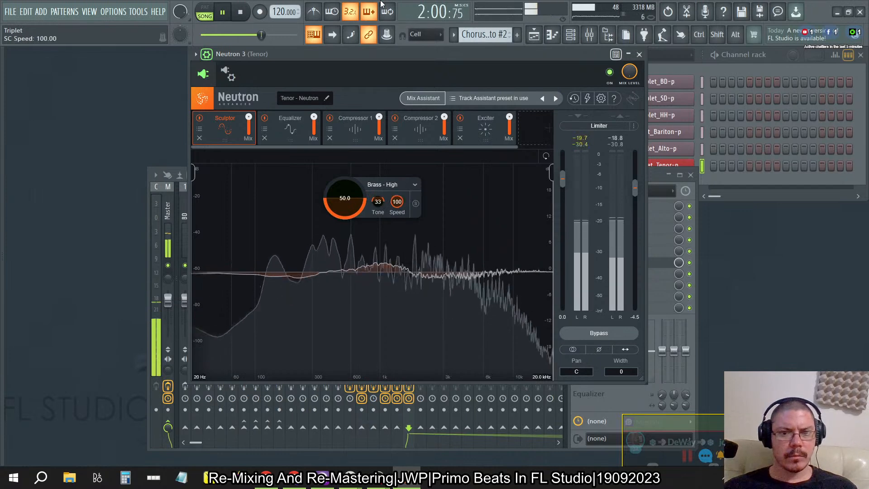
left_click(639, 53)
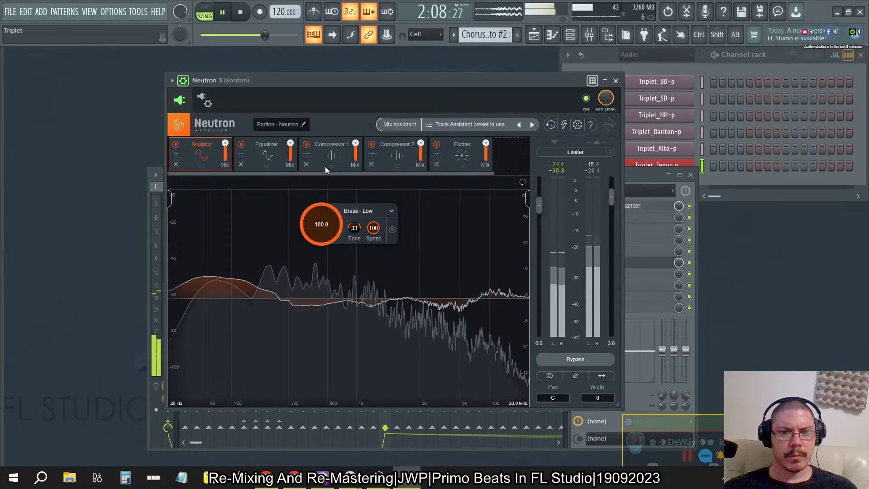
Compare the Bariton Sculptor's amount at 50 with 100, leaving it at 100.
double_click(321, 224)
type("0")
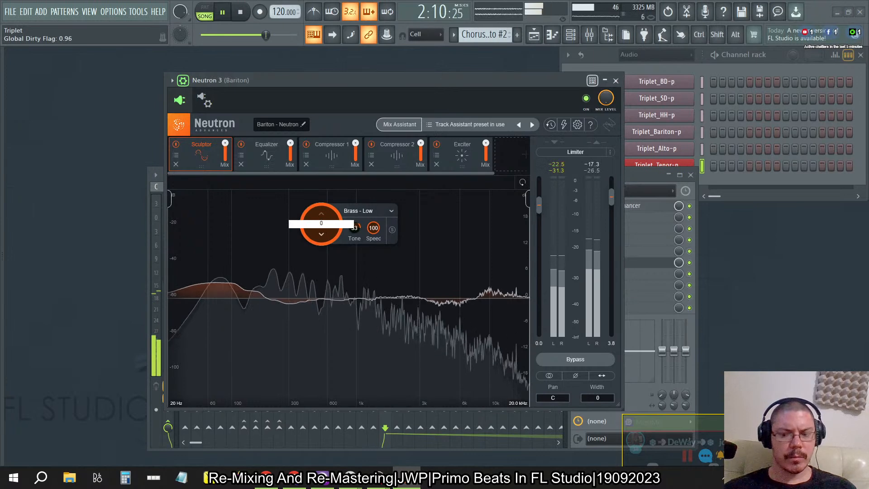
key("Return")
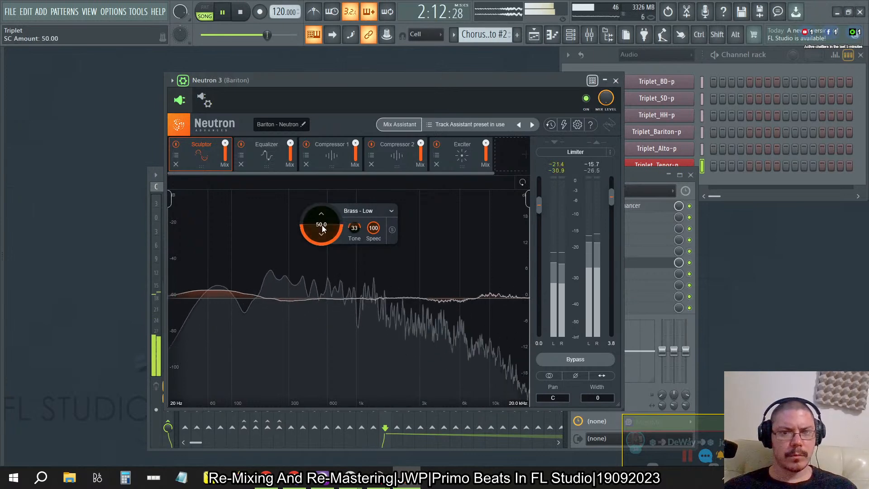
left_click_drag(321, 225, 321, 186)
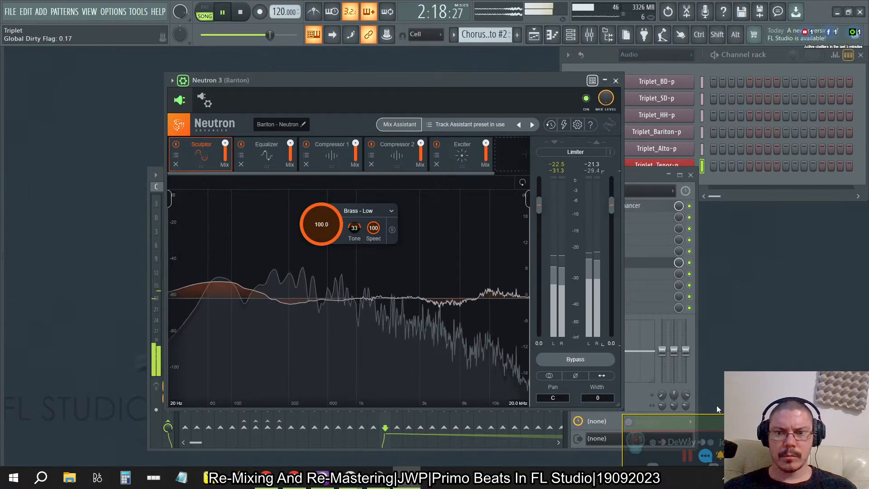
Set the Bariton Neutron 3's output gain to 1.5 and close that Neutron window.
double_click(614, 342)
type("1.5")
key("Return")
key("Escape")
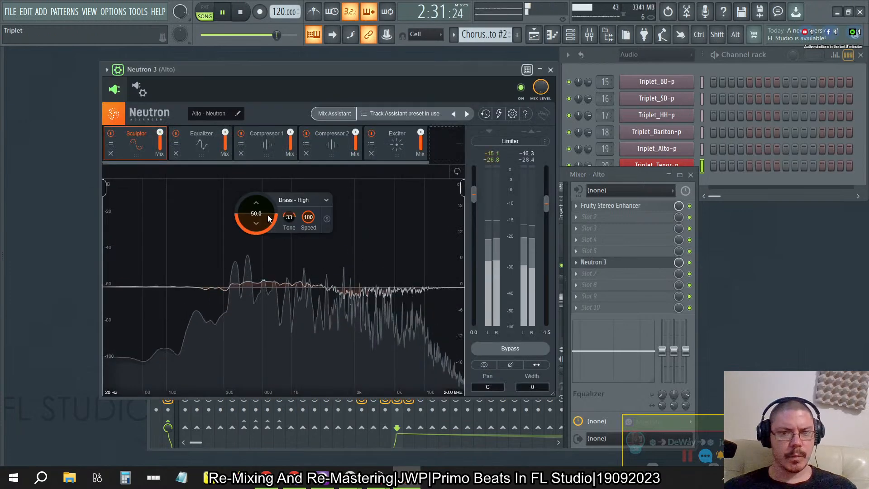
Raise the Alto Sculptor's amount to 100, and close the Alto and Tenor Neutron windows.
left_click_drag(267, 217, 596, 100)
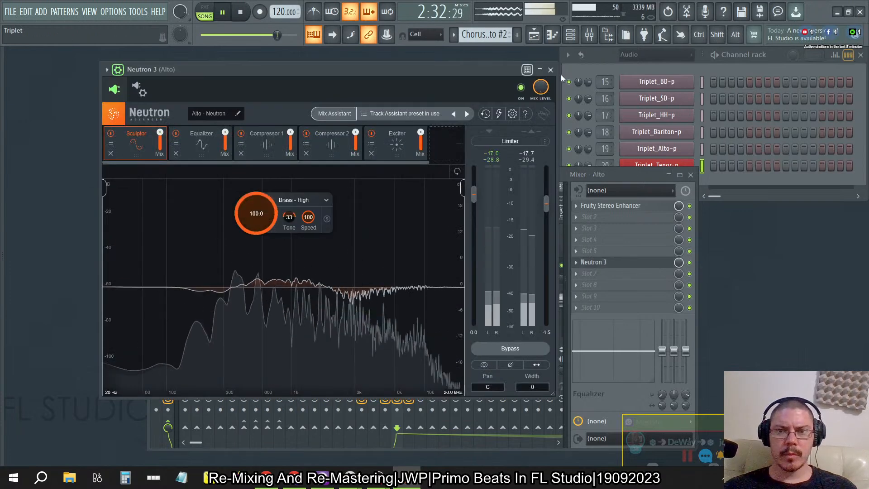
key("Escape")
left_click(406, 213)
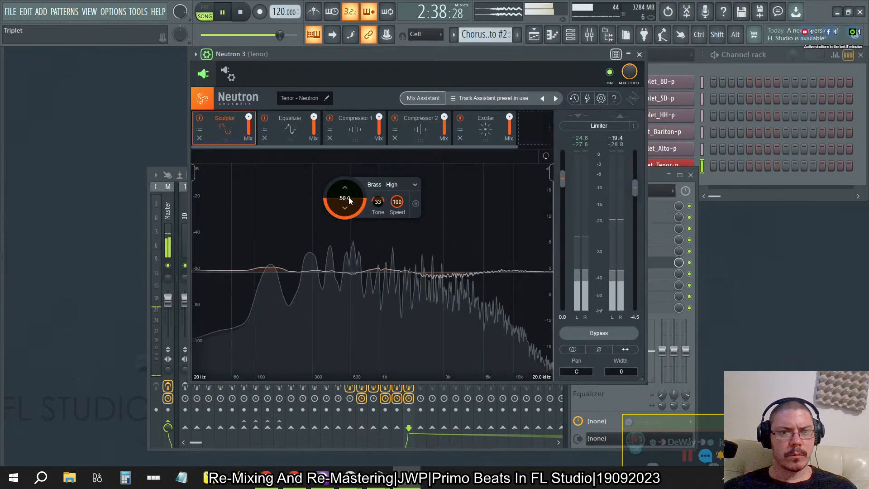
left_click(639, 54)
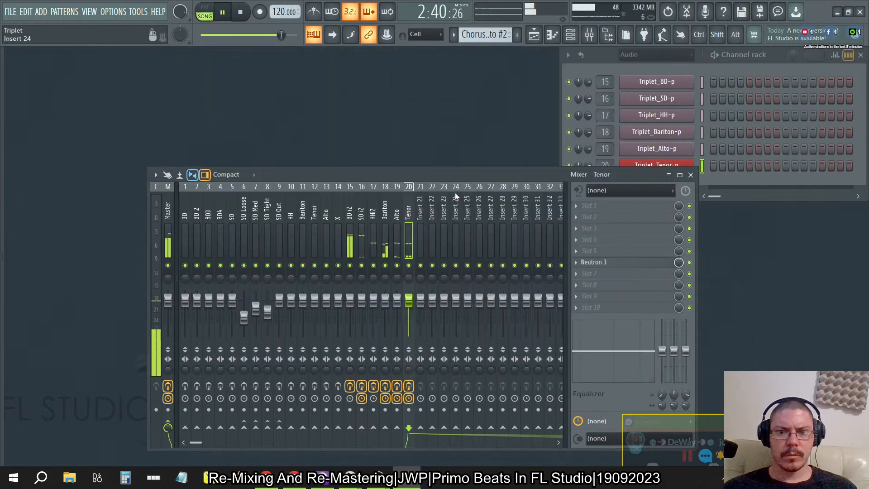
Run Track Enhance in the BD iZ track's Neutron 3 with instrument Drums, style Upfront and intensity High.
right_click(599, 257)
left_click(633, 184)
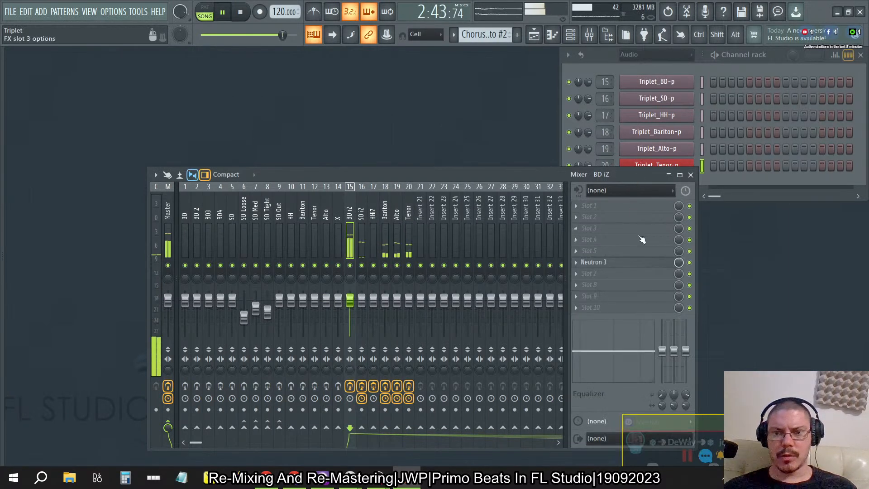
left_click(620, 262)
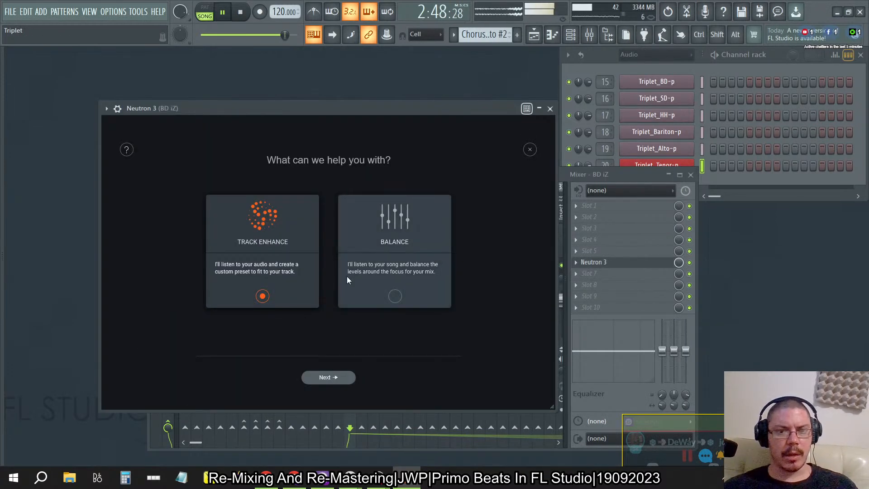
left_click(333, 377)
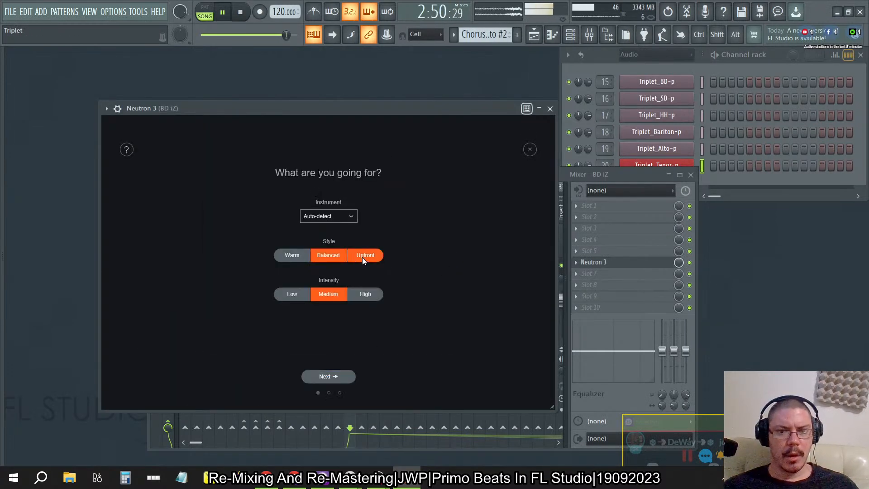
left_click(365, 294)
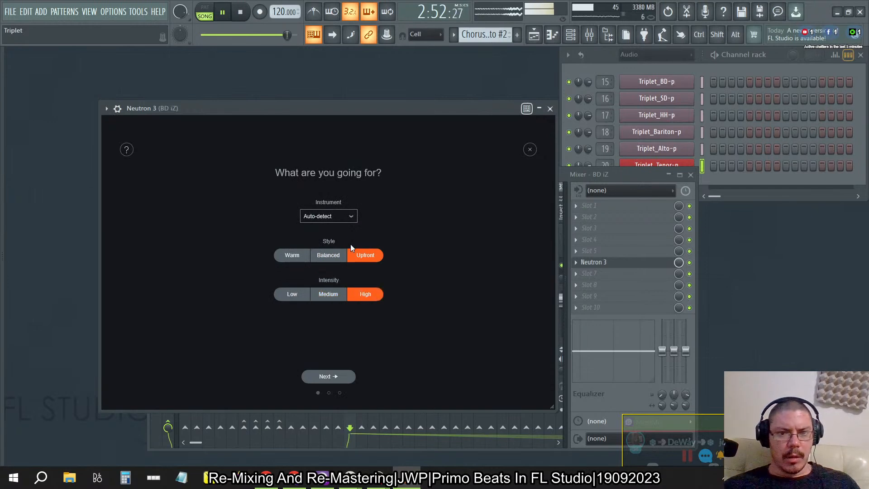
left_click(347, 216)
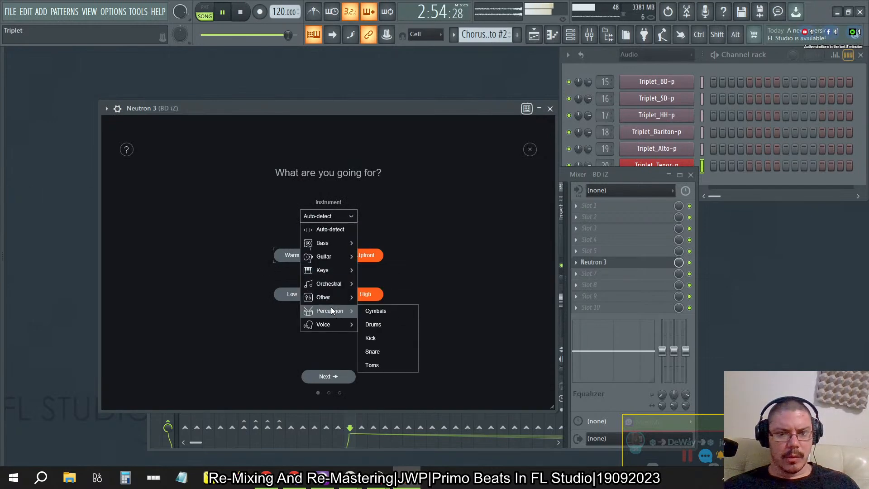
left_click(382, 324)
left_click(343, 377)
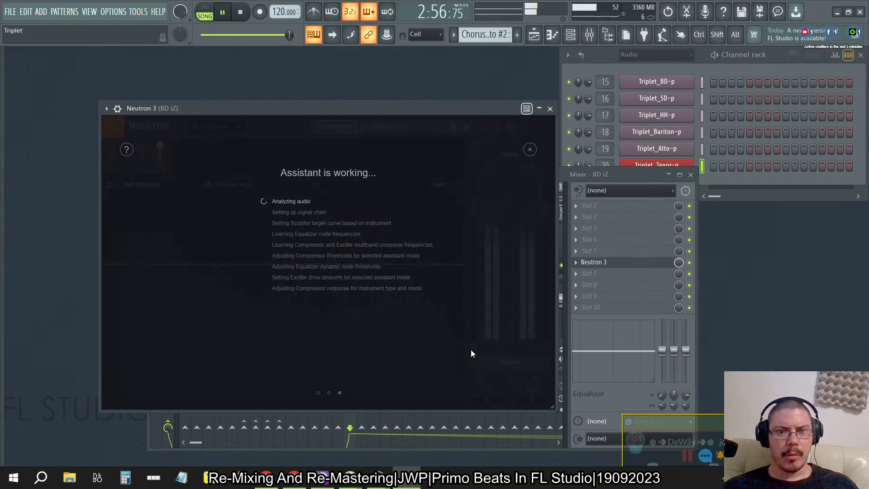
Run Track Enhance in the SD iZ track's Neutron 3 and accept its suggestion.
left_click(632, 177)
left_click(385, 207)
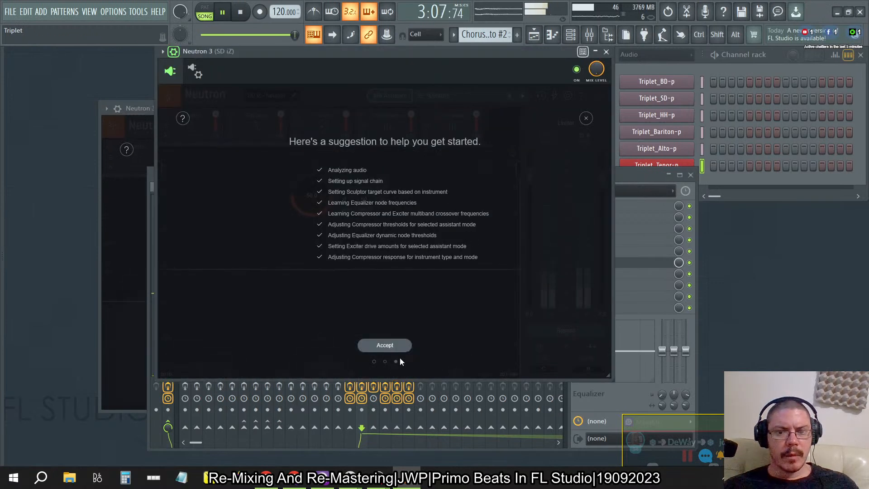
left_click(385, 345)
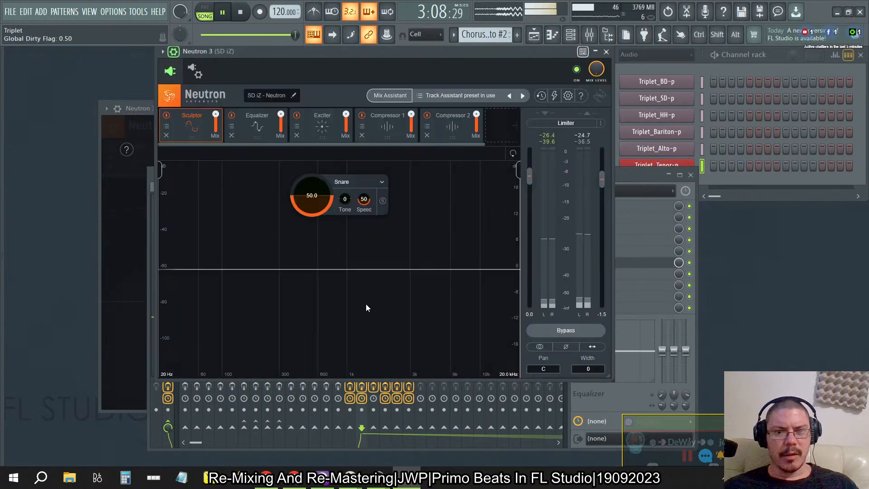
Raise the SD iZ Sculptor's amount and Speed to 100, compare Tone at 50 and -50, leaving 50, and view the Exciter.
left_click_drag(319, 203, 323, 151)
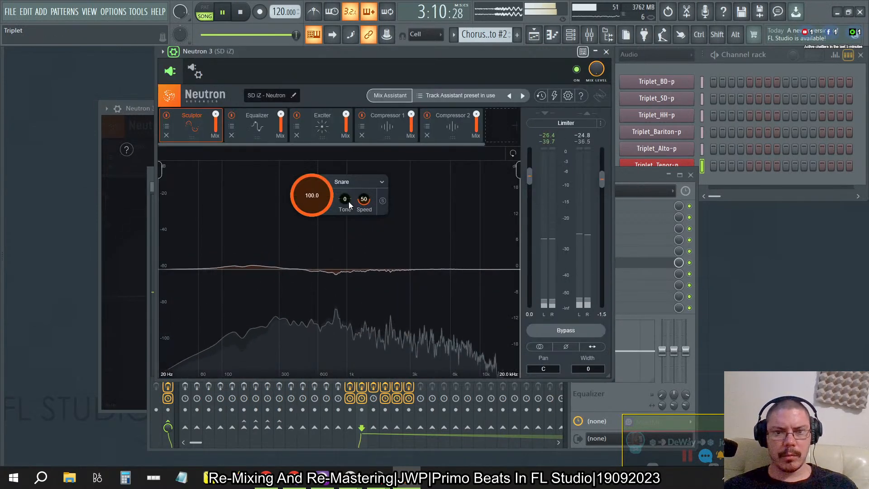
left_click_drag(344, 200, 345, 156)
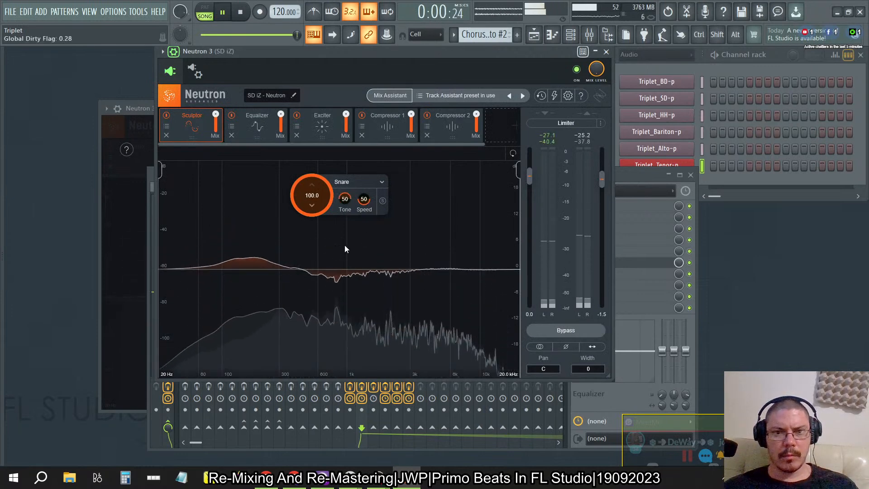
left_click_drag(345, 205, 345, 294)
left_click_drag(363, 199, 363, 151)
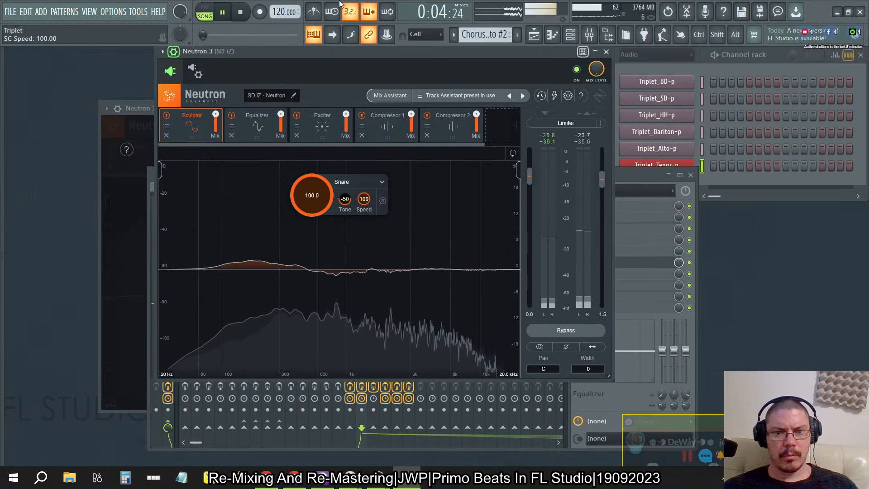
left_click_drag(345, 200, 345, 136)
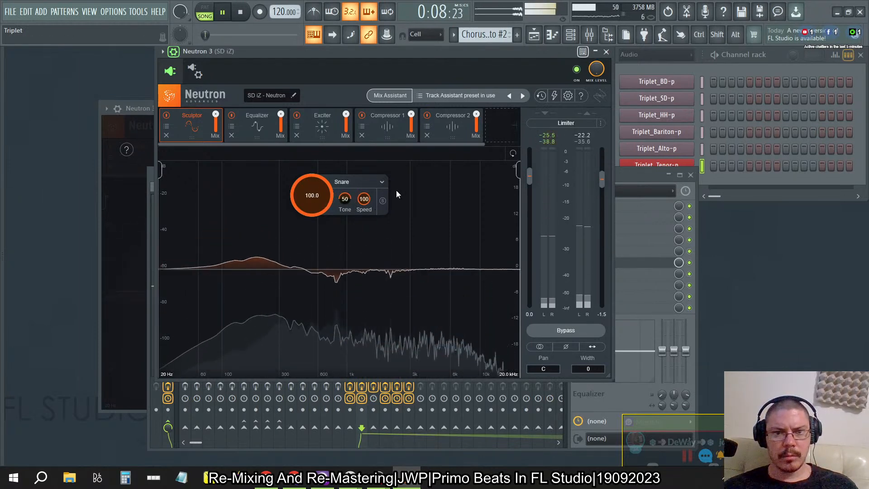
left_click(322, 124)
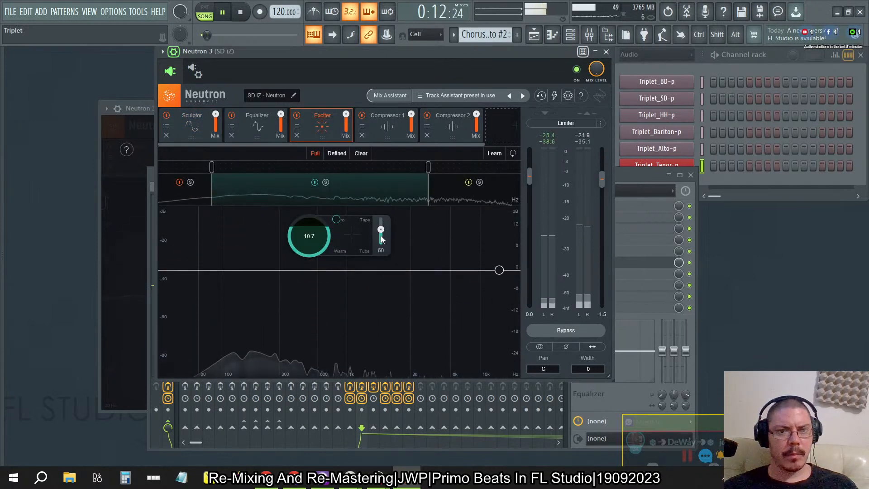
mouse_move(382, 236)
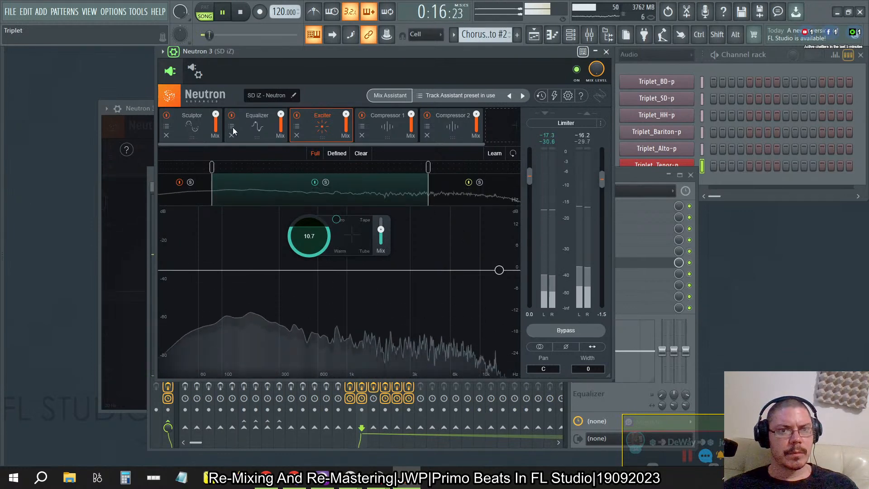
Set the SD iZ Sculptor's Tone to 33.333 and amount to 66.6666, and close that Neutron window.
left_click(192, 122)
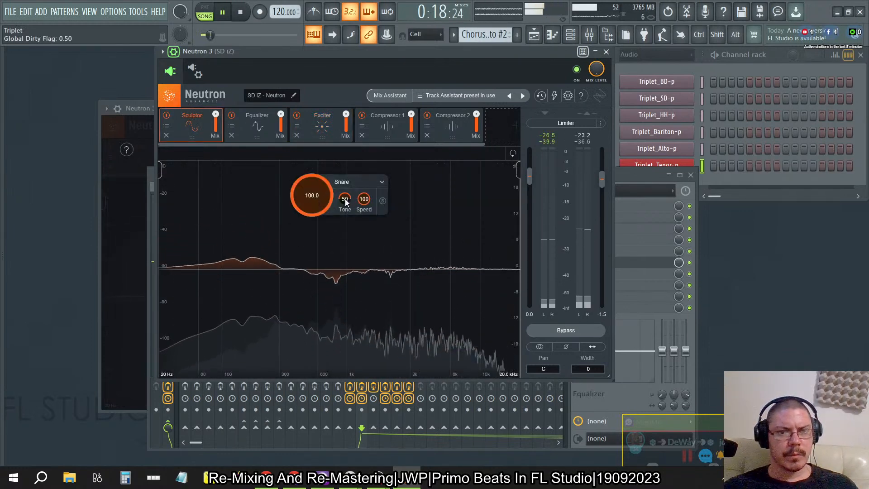
double_click(345, 199)
type("33.333")
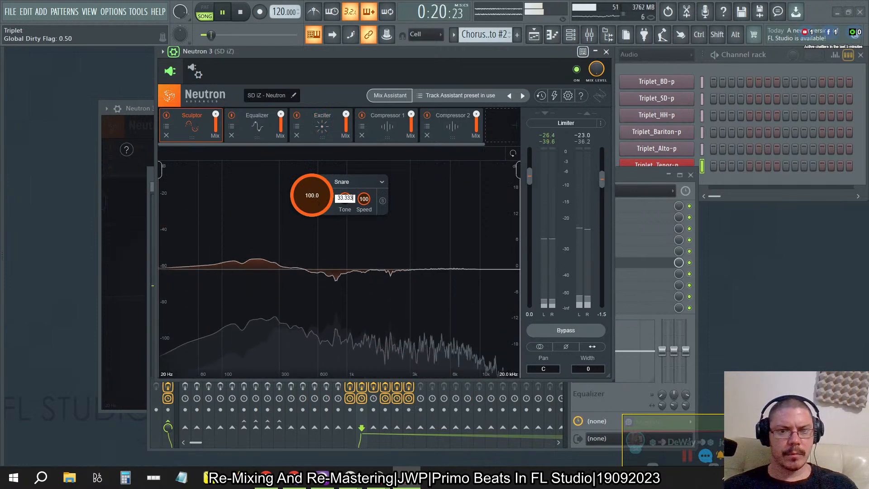
key("Return")
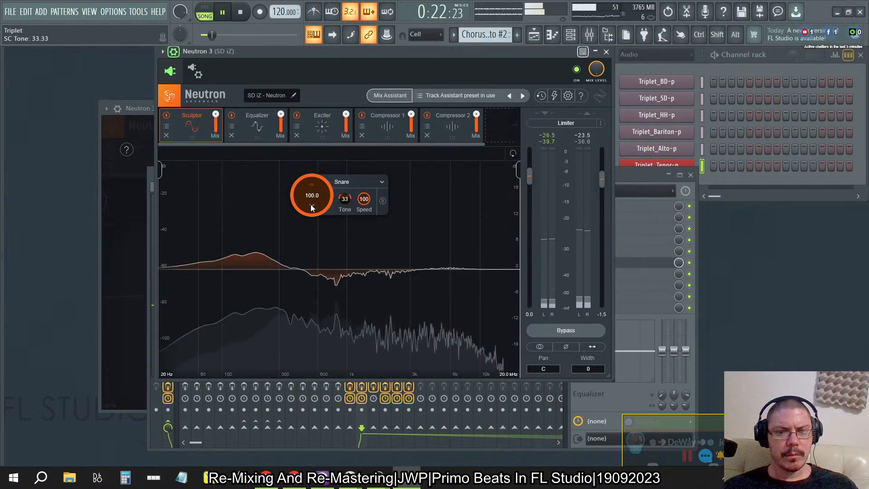
double_click(311, 197)
type("66.6666")
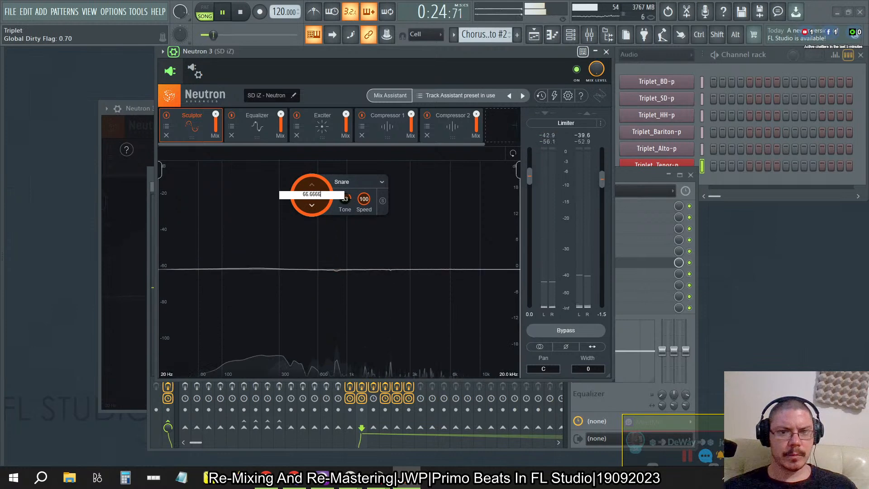
key("Return")
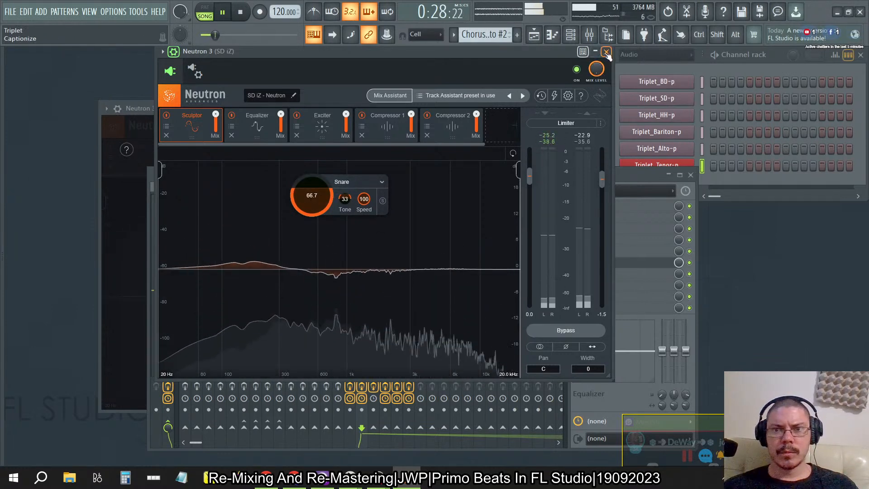
key("Escape")
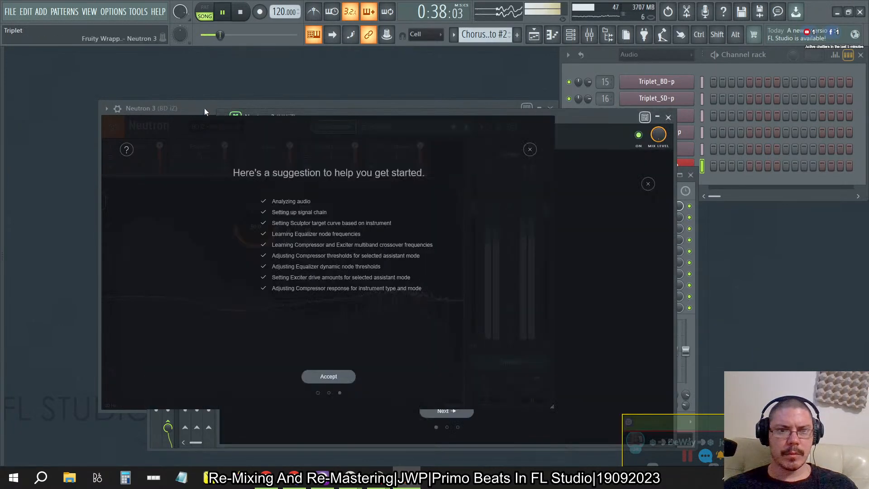
Accept the BD iZ suggestion and raise its Sculptor's amount and Speed to 100, comparing Tone at 50 and -50.
left_click(335, 376)
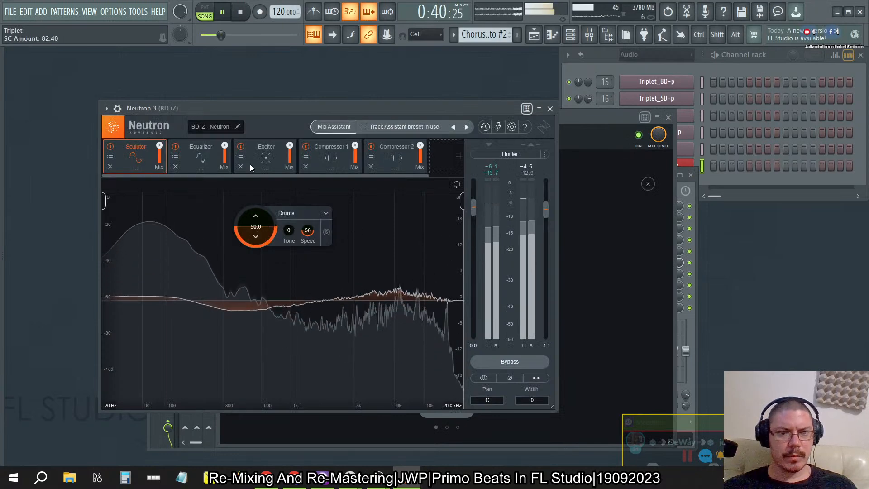
left_click_drag(289, 230, 280, 41)
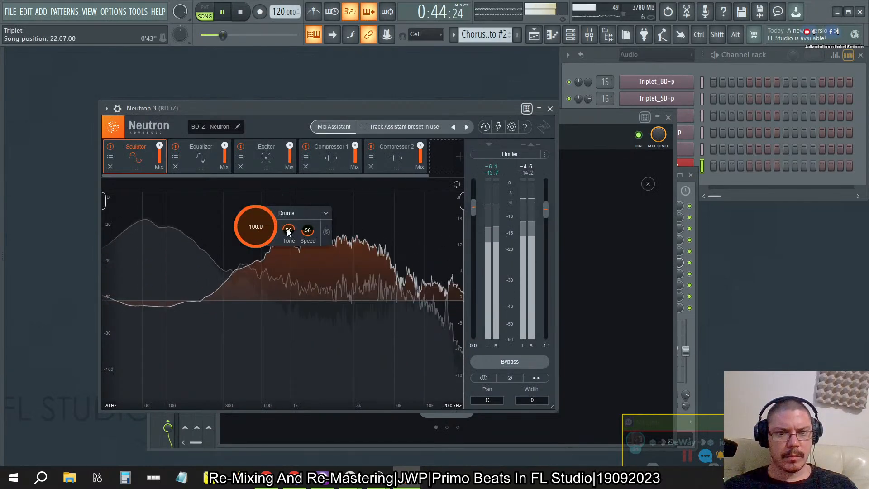
left_click_drag(288, 231, 291, 353)
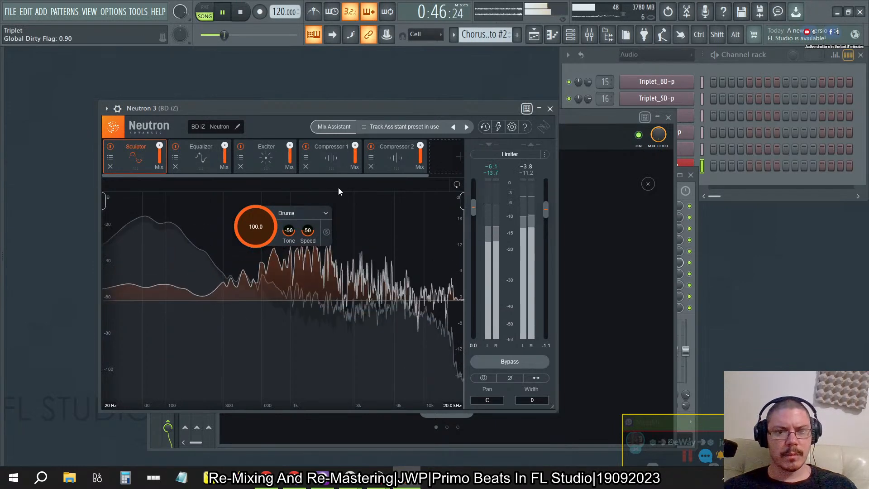
left_click_drag(307, 233, 308, 200)
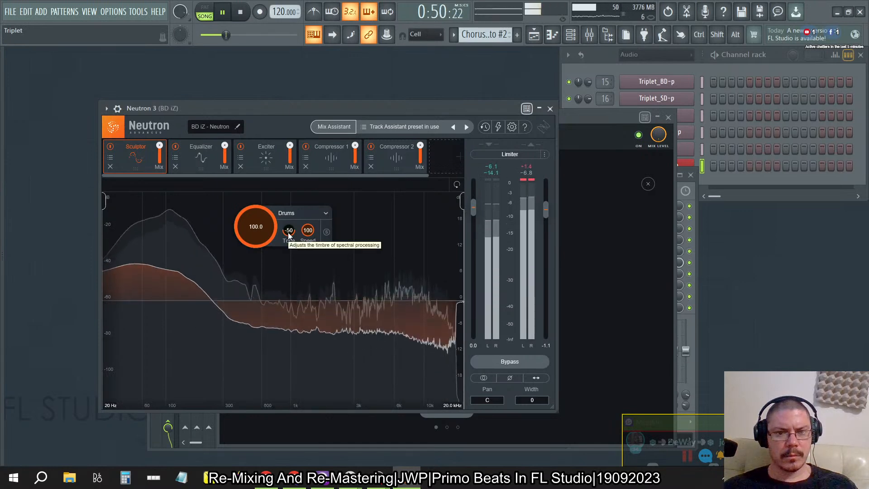
left_click_drag(255, 45, 253, 32)
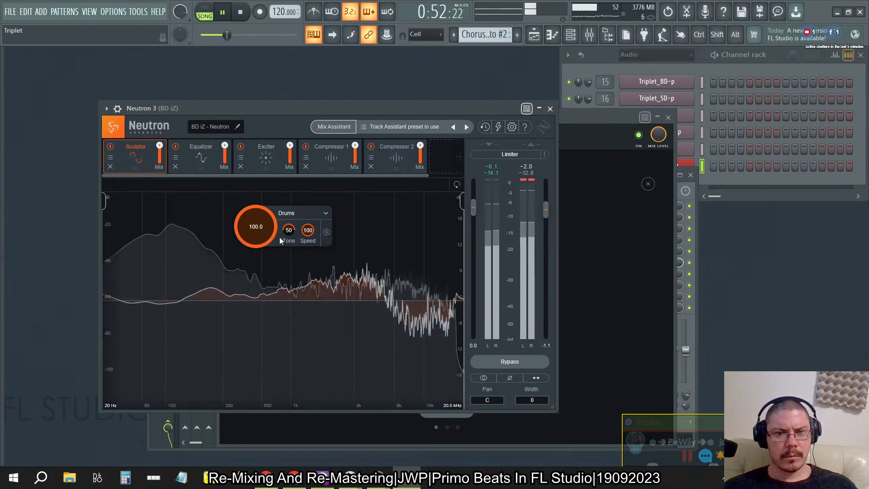
Try the BD iZ Sculptor's Tone at -33.333.
double_click(289, 230)
type("-333")
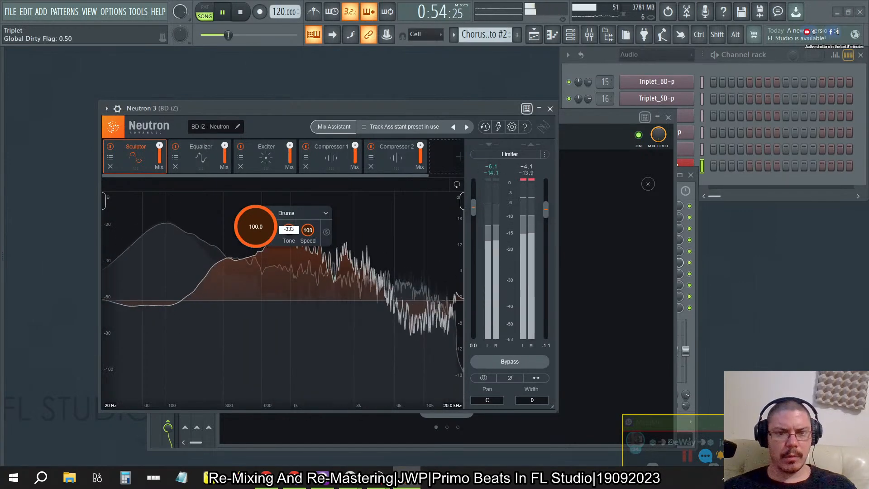
key("BackSpace")
type(".333")
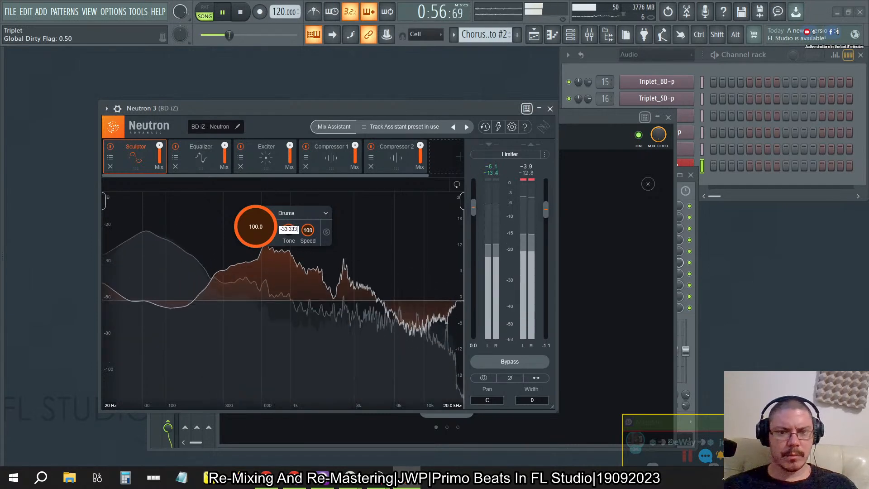
key("Return")
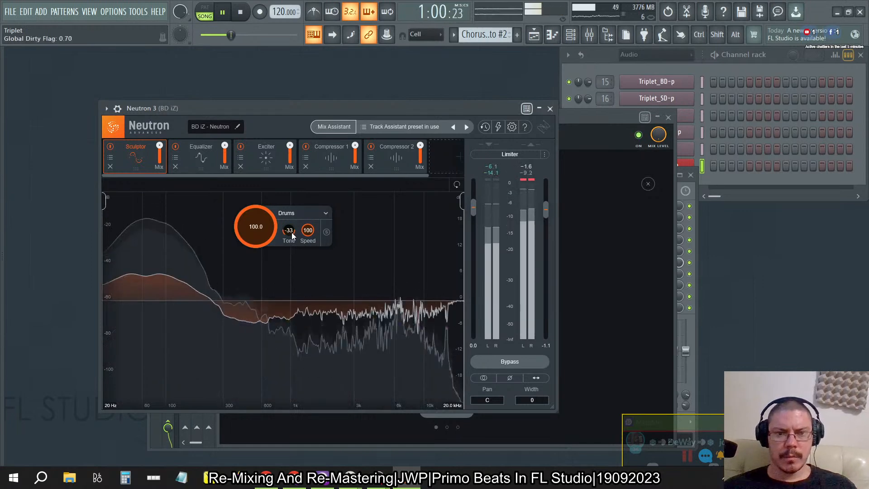
Set the BD iZ Sculptor's Tone to -25 and amount to 66.67, and close that Neutron window.
double_click(289, 230)
type("-25")
key("Return")
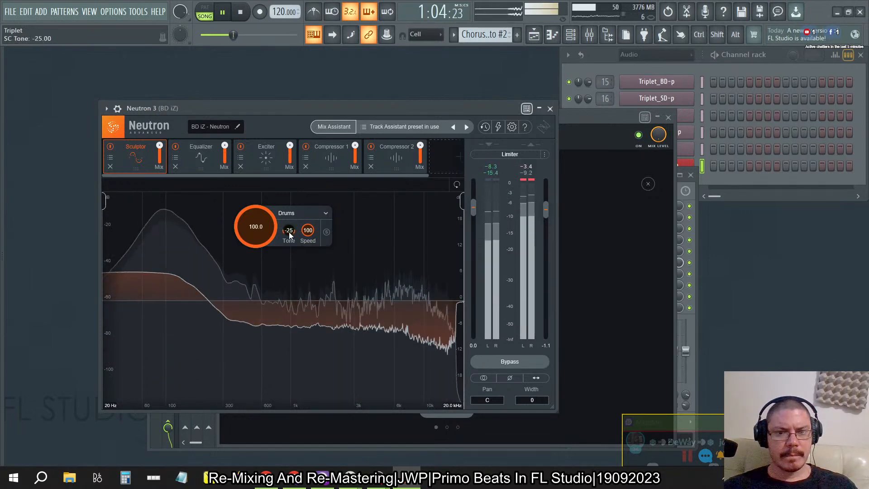
double_click(250, 227)
type("66.67")
key("Return")
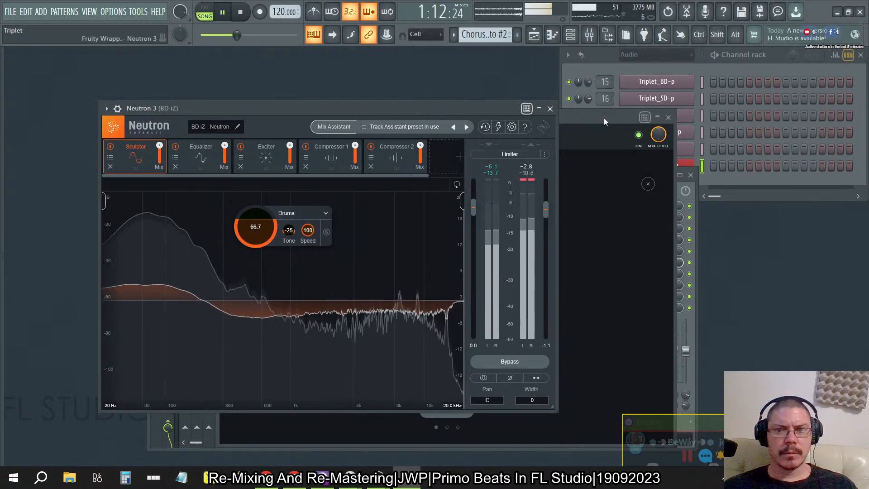
left_click(550, 108)
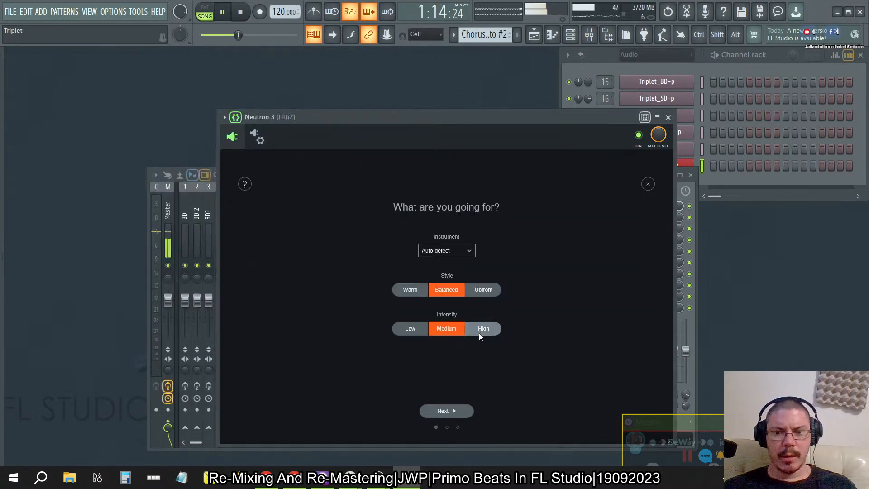
Configure the HHiZ track assistant for the Cymbals instrument with Upfront style and High intensity.
left_click(486, 291)
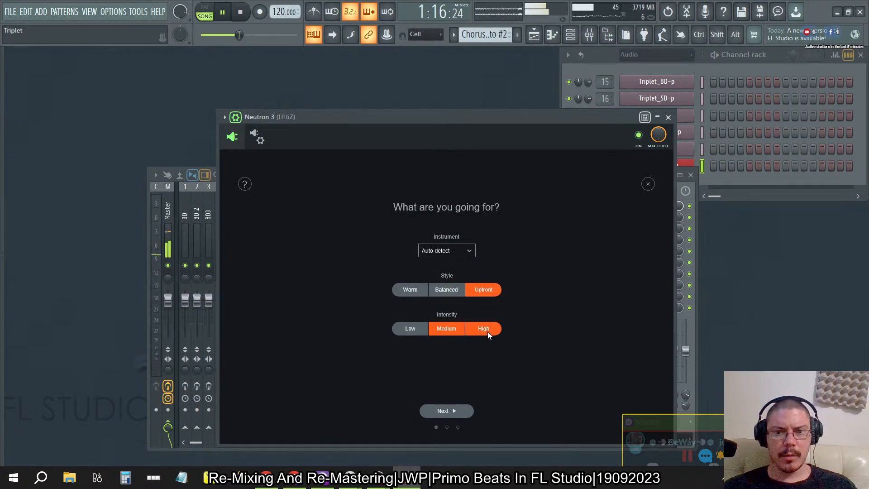
left_click(460, 253)
mouse_move(446, 347)
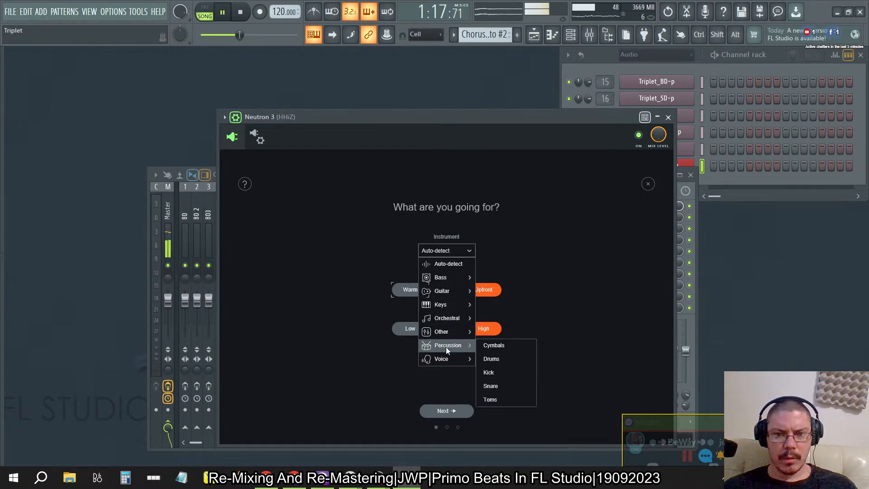
left_click(493, 347)
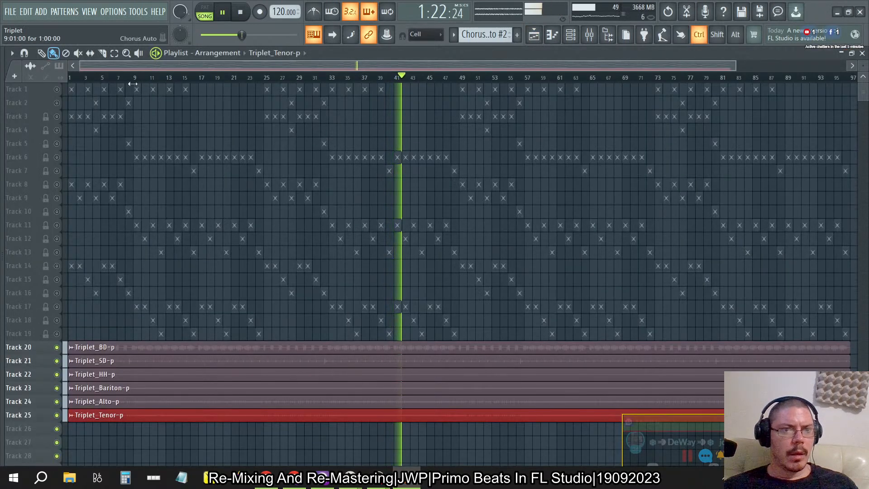
Loop bars 1 to 7 of the playlist, run the assistant's analysis on HHiZ, and accept its suggestion.
left_click_drag(133, 78, 70, 79)
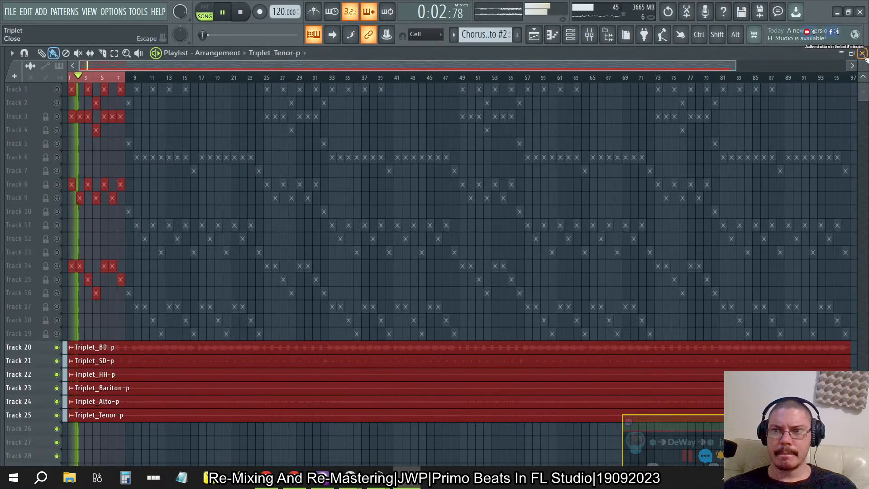
left_click(862, 53)
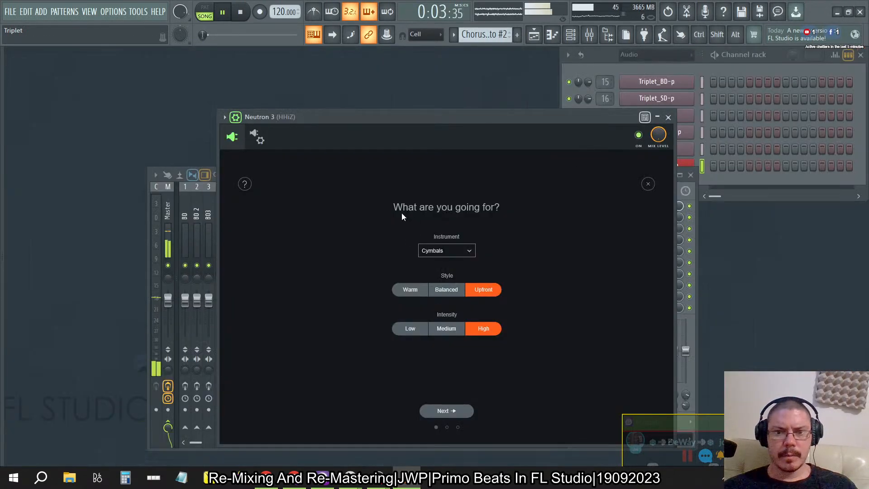
left_click(444, 412)
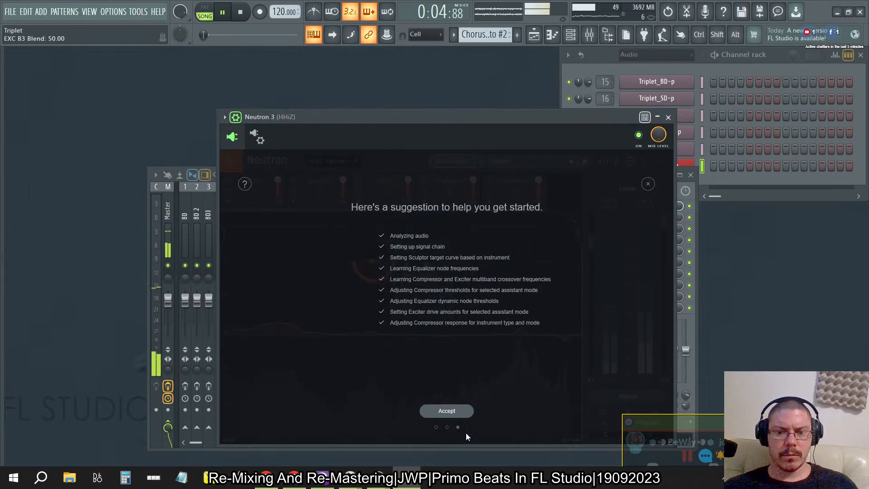
left_click(445, 411)
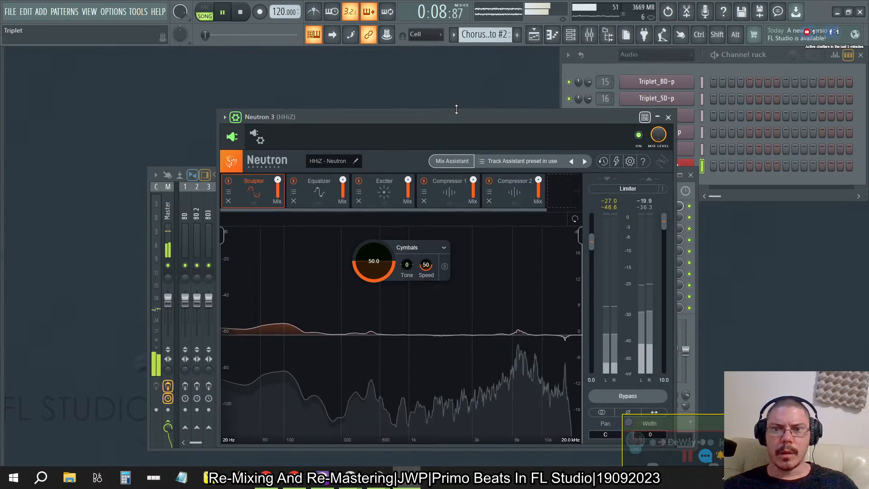
Bring up the master's SPAN Plus analyzer and place the HHiZ Neutron window beside it with the wrapper settings hidden.
left_click(159, 211)
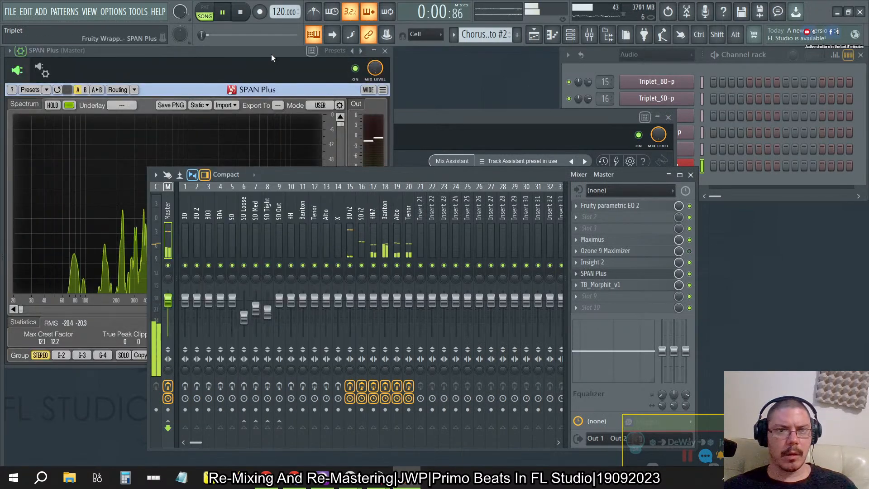
left_click(256, 55)
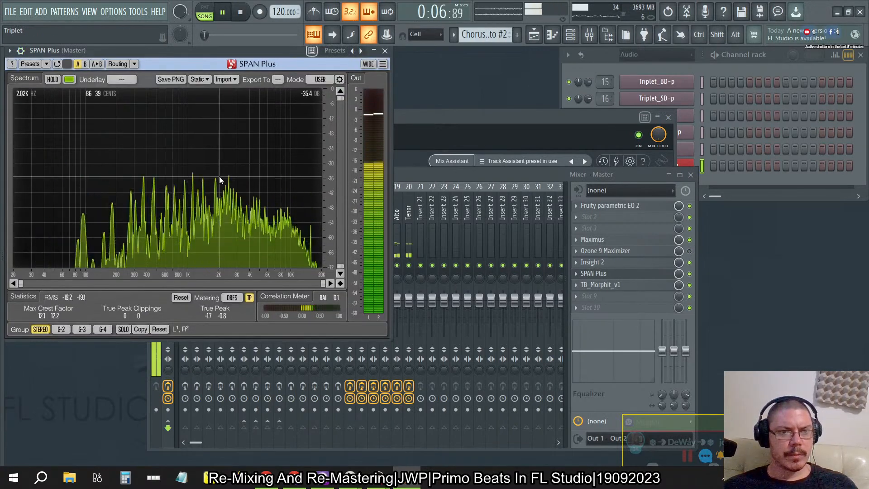
left_click(587, 145)
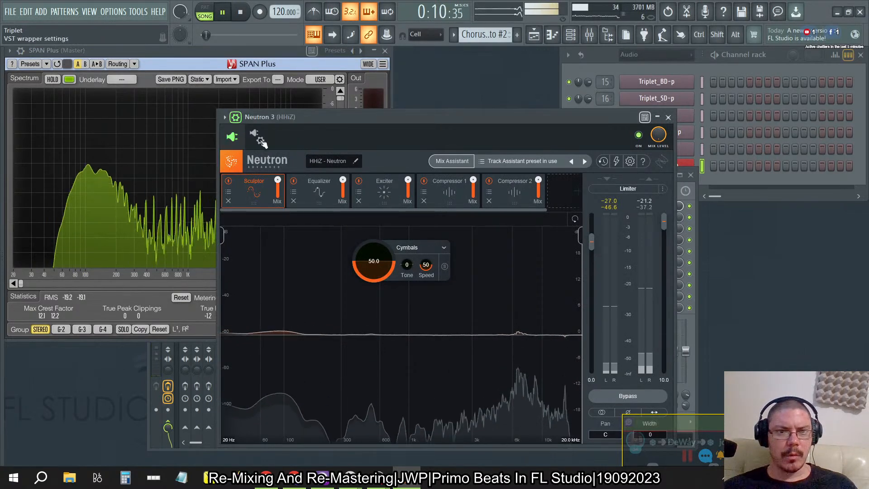
left_click(237, 119)
left_click_drag(396, 121, 573, 73)
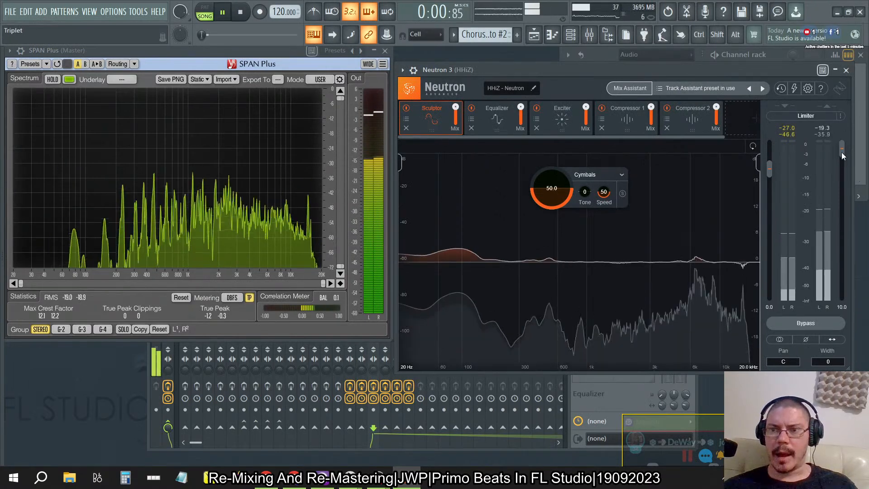
Try a higher input gain on the HHiZ Neutron and reset it to 0.
left_click_drag(768, 167, 768, 157)
double_click(770, 307)
type("0")
key("Return")
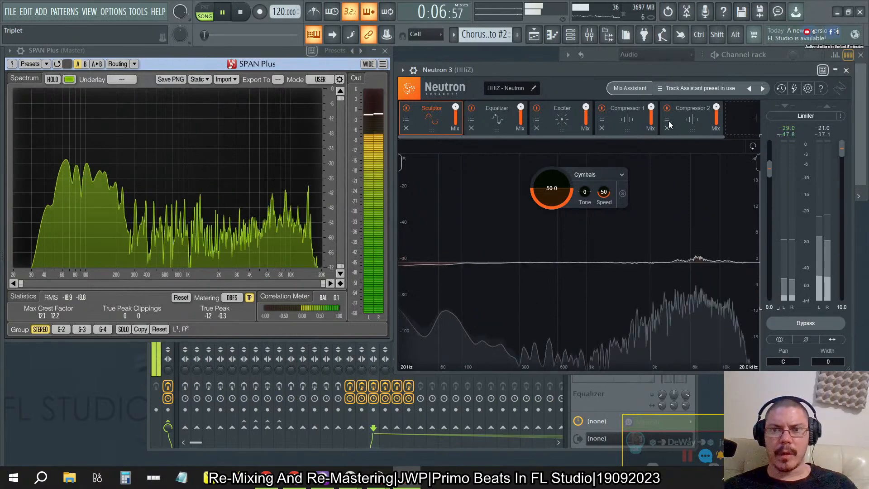
Set the global output gain of the HHiZ Neutron's Compressor 2 to 10.5 dB.
left_click(689, 125)
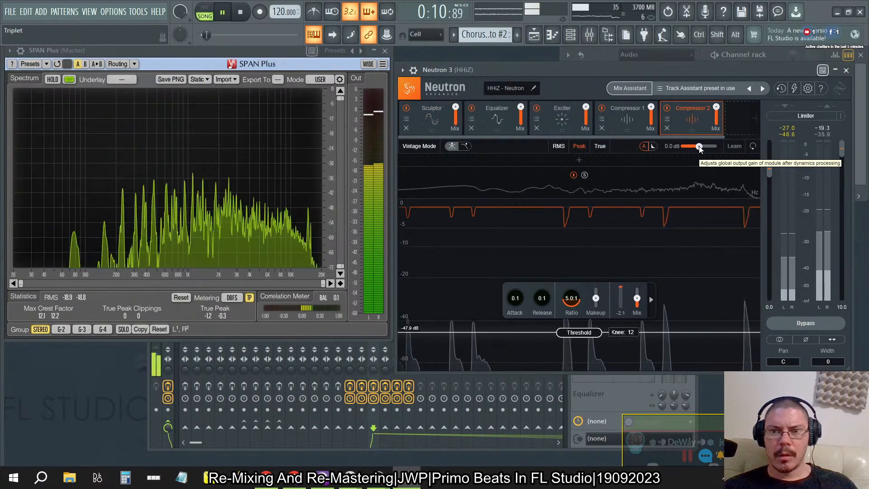
left_click_drag(699, 147, 706, 151)
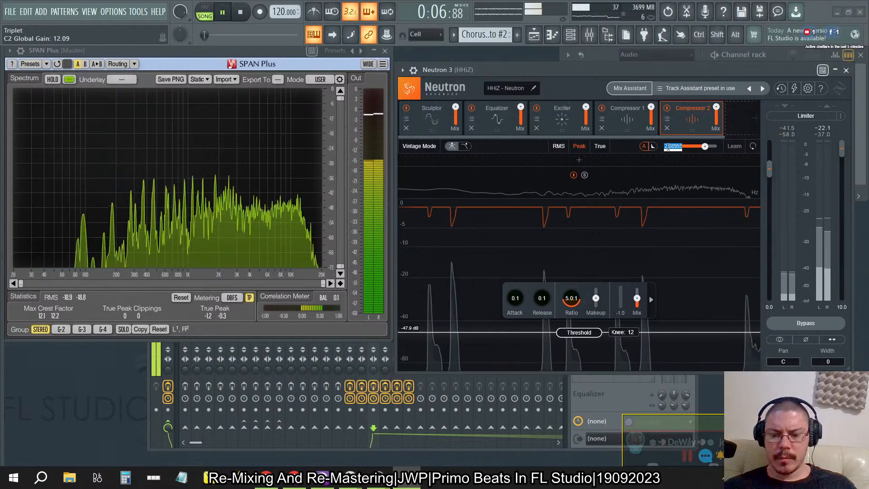
key("Return")
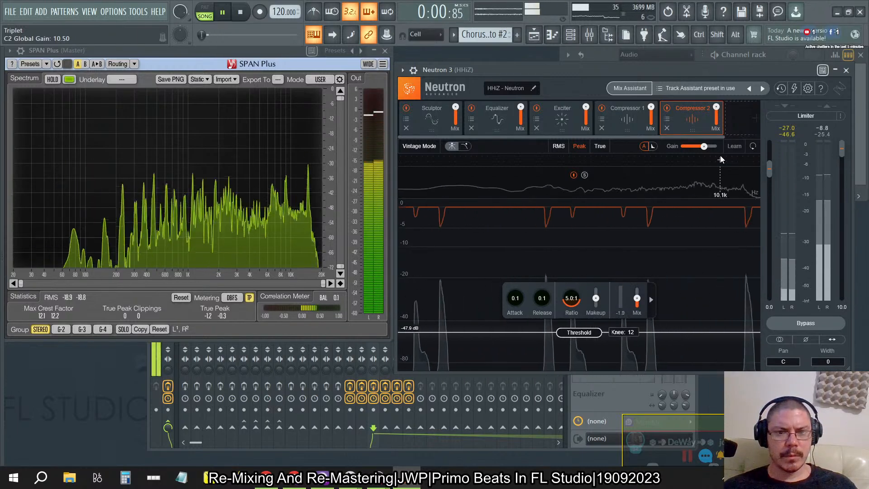
Clear the playlist's looped time selection, and close the HHiZ Neutron window and the playlist.
left_click(537, 35)
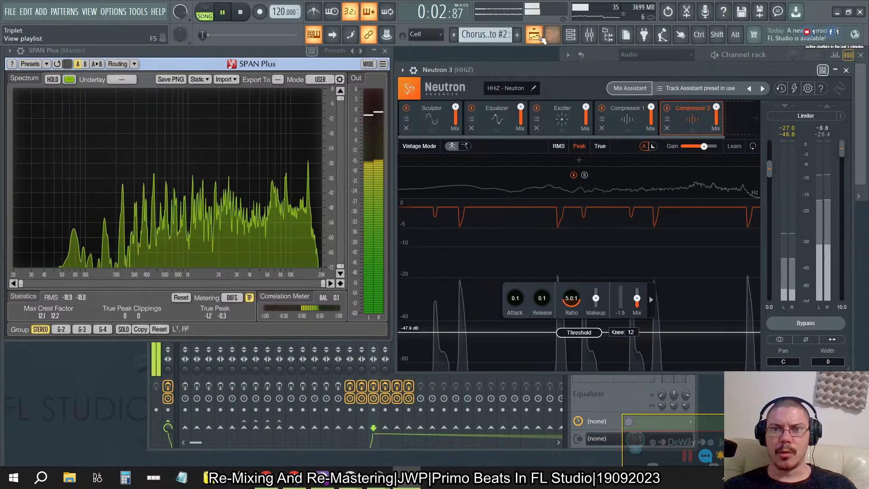
left_click(195, 78, "ctrl")
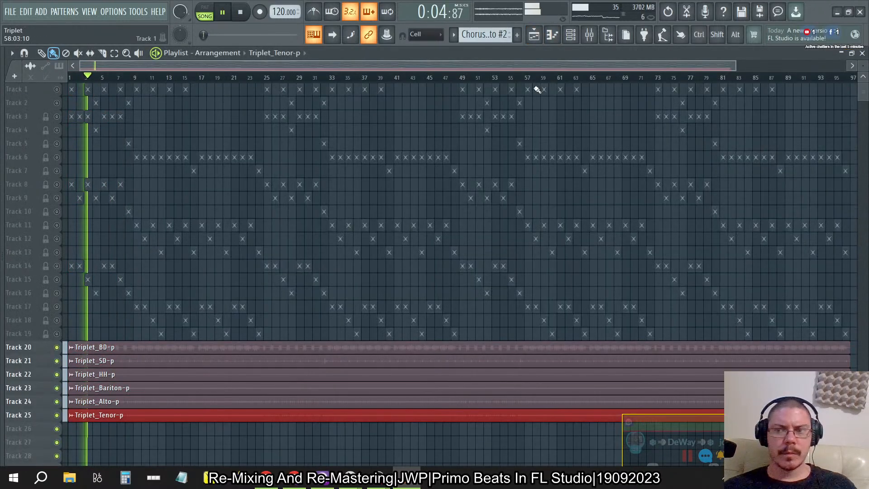
left_click(862, 53)
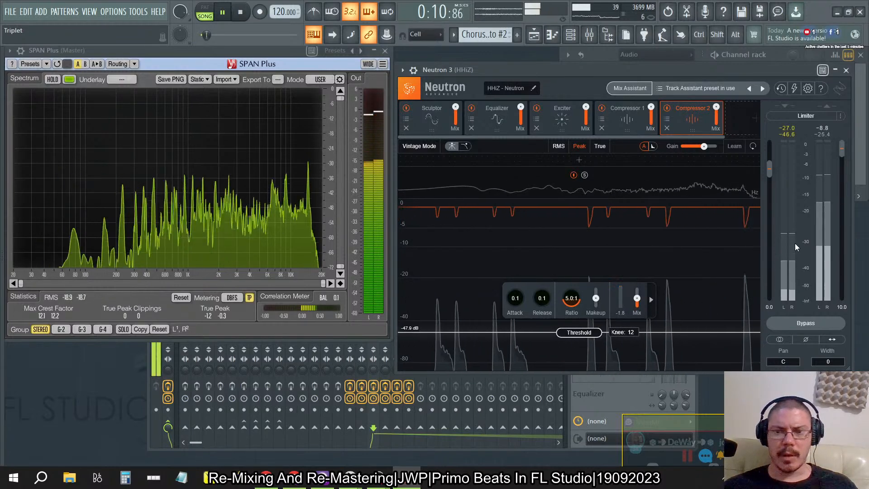
left_click(846, 71)
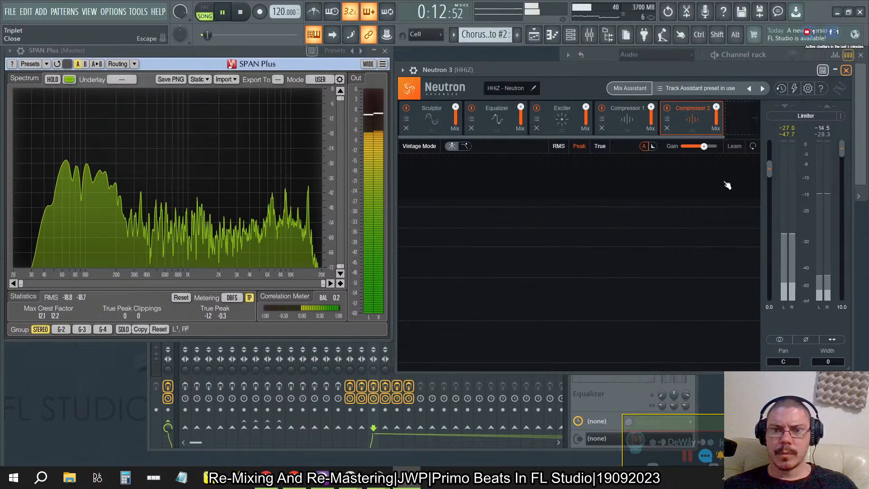
left_click(534, 35)
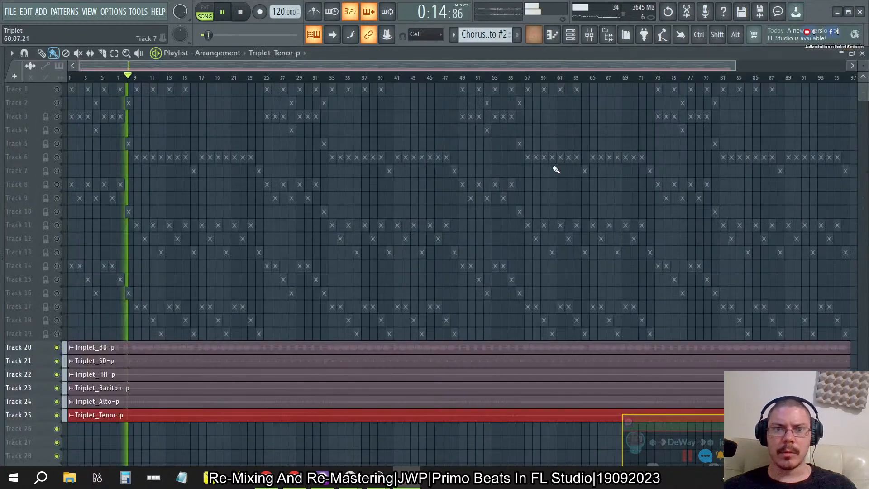
left_click(863, 53)
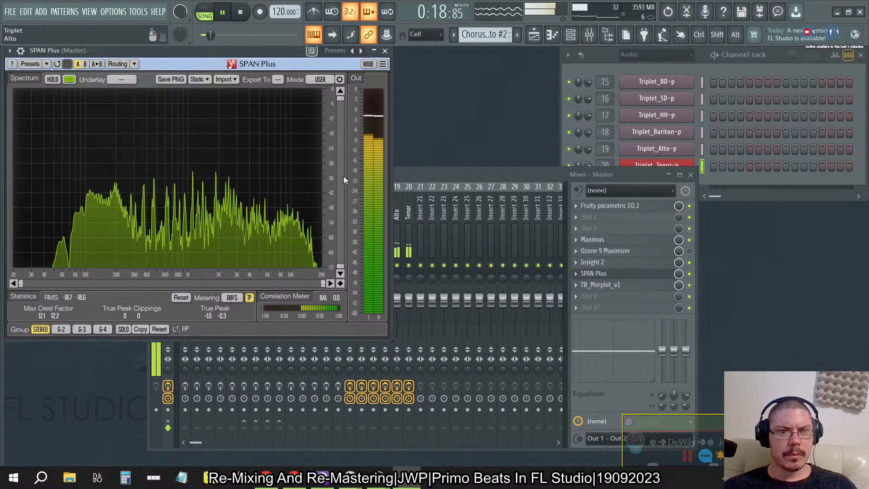
Open the BD iZ track's Neutron 3 and look through its options and global preset manager.
left_click(438, 175)
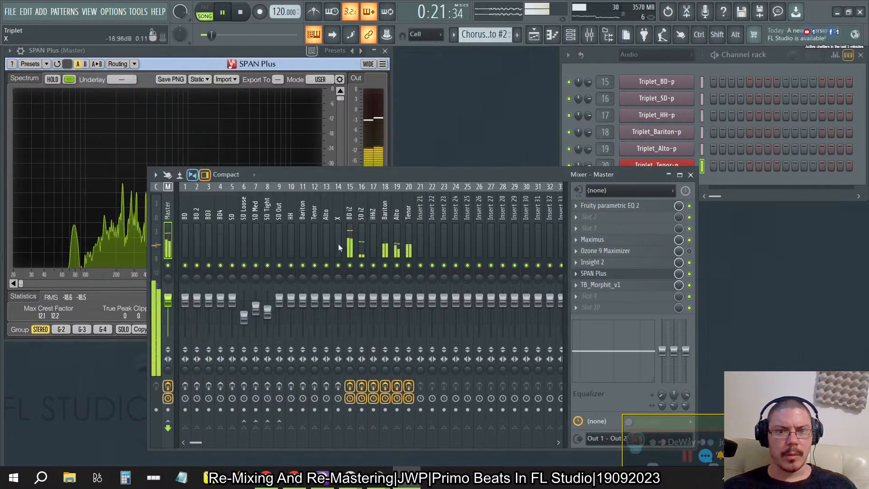
left_click(353, 210)
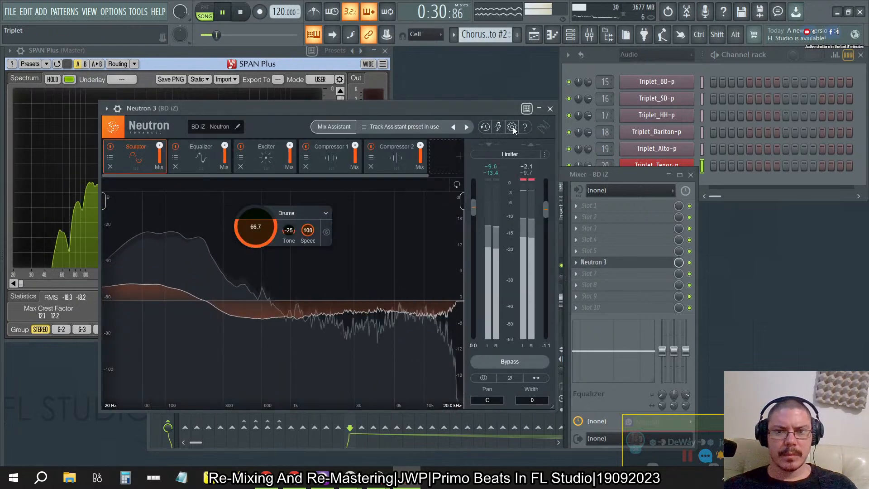
left_click(514, 126)
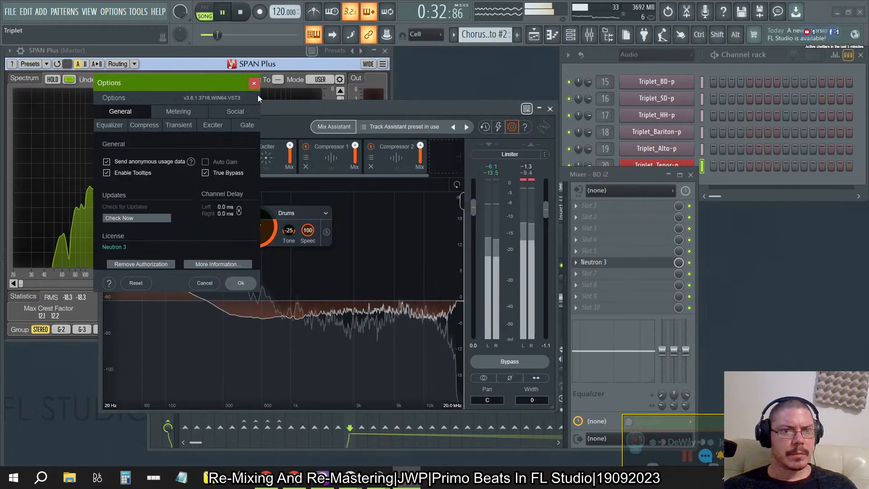
left_click(253, 83)
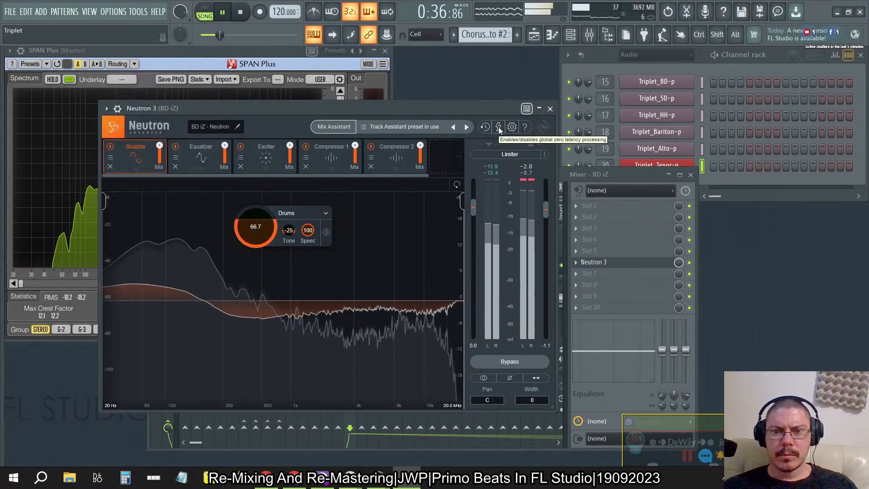
left_click(365, 128)
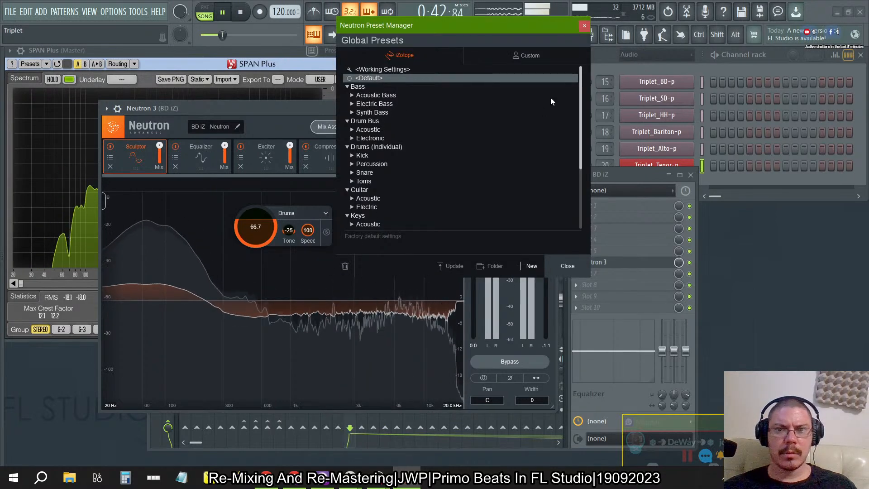
left_click(584, 27)
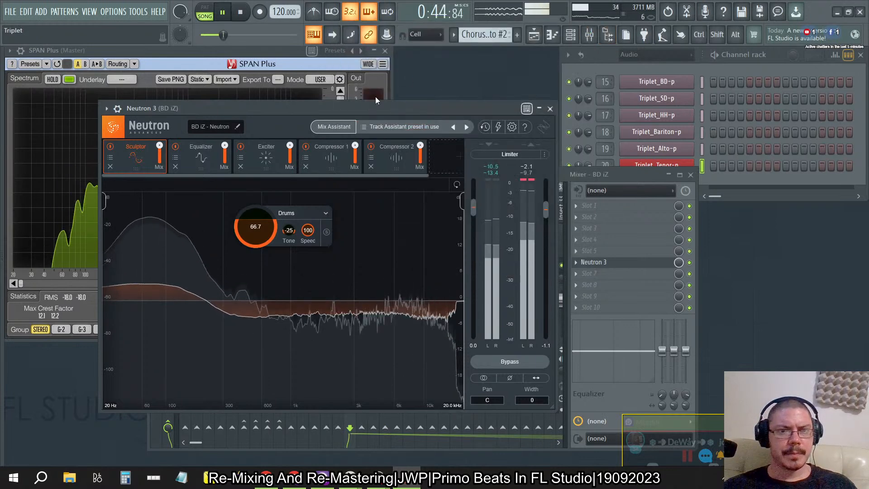
Start the BD iZ Mix Assistant in Balance mode, read its setup instructions, and close the Neutron window.
left_click(341, 129)
left_click(395, 296)
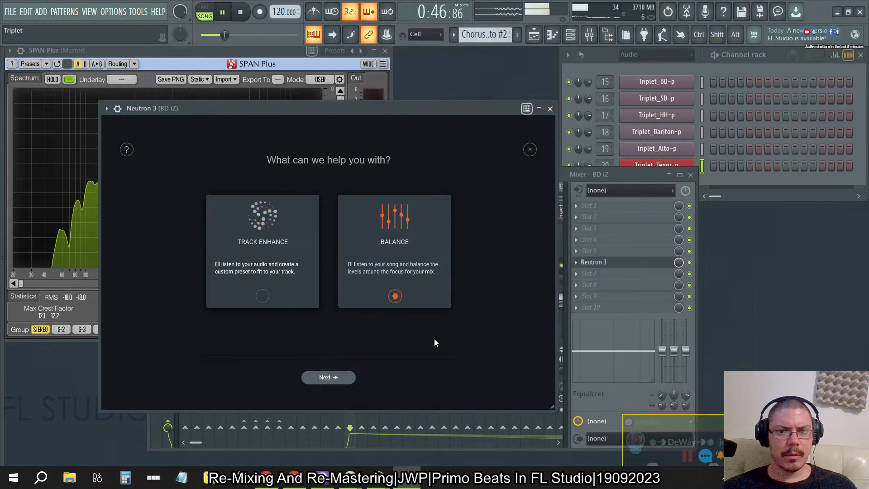
left_click(338, 376)
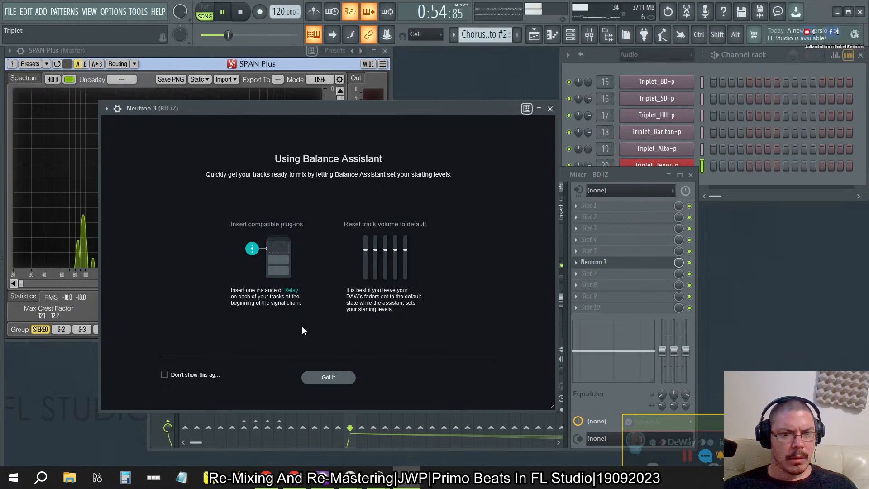
left_click(550, 109)
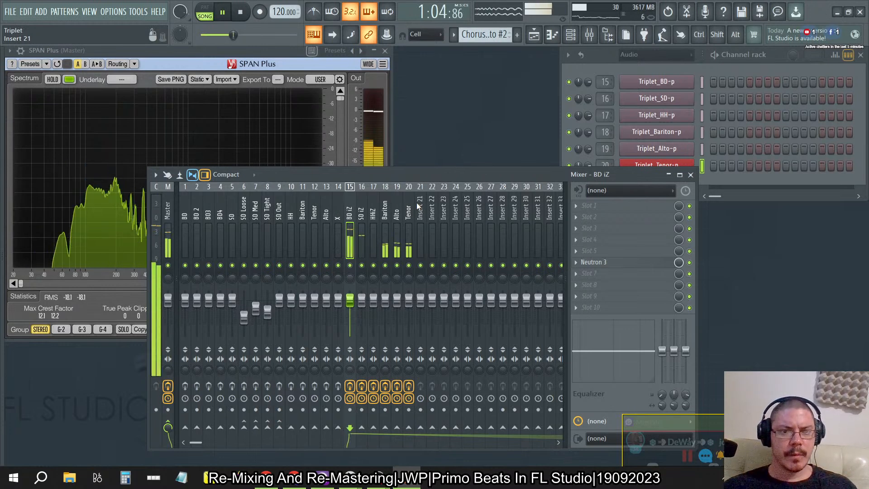
Move the mixer aside to make room for the plug-in windows, and open the SD iZ track's Neutron.
left_click(184, 208)
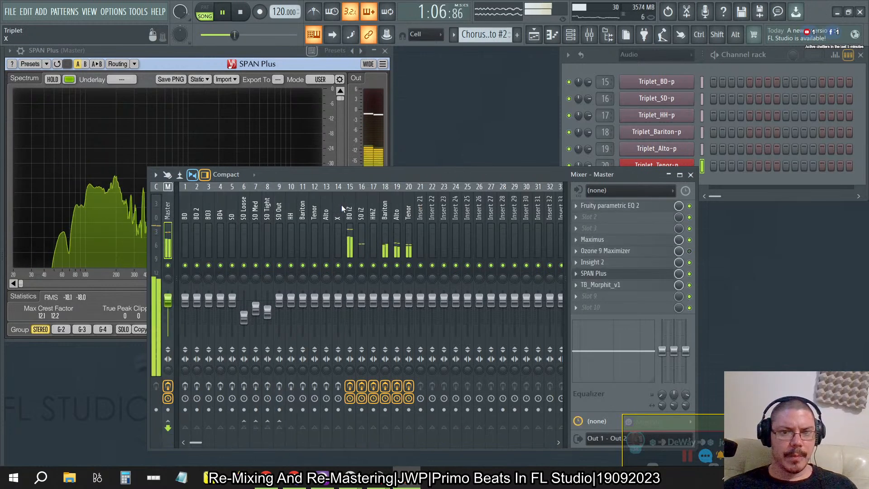
left_click(349, 213)
left_click_drag(414, 175, 643, 154)
left_click(591, 188)
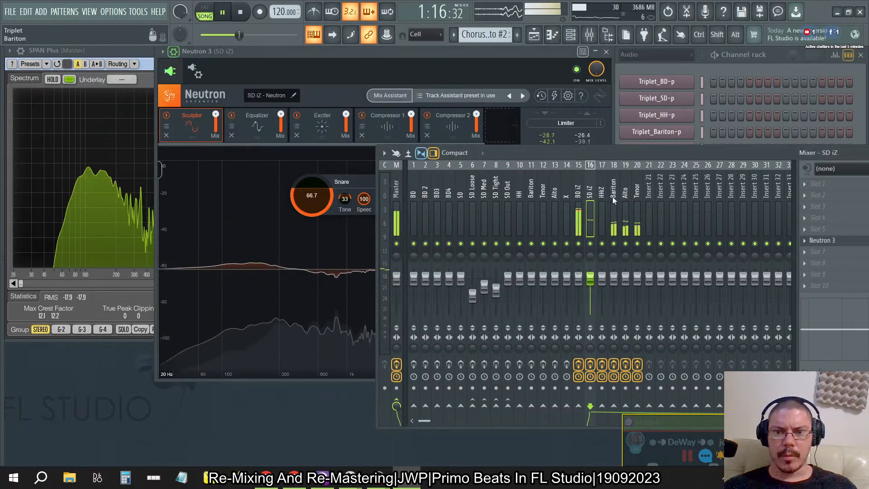
Reopen the BD iZ Neutron's Balance Assistant instructions and check the master spectrum in SPAN Plus.
left_click(580, 192)
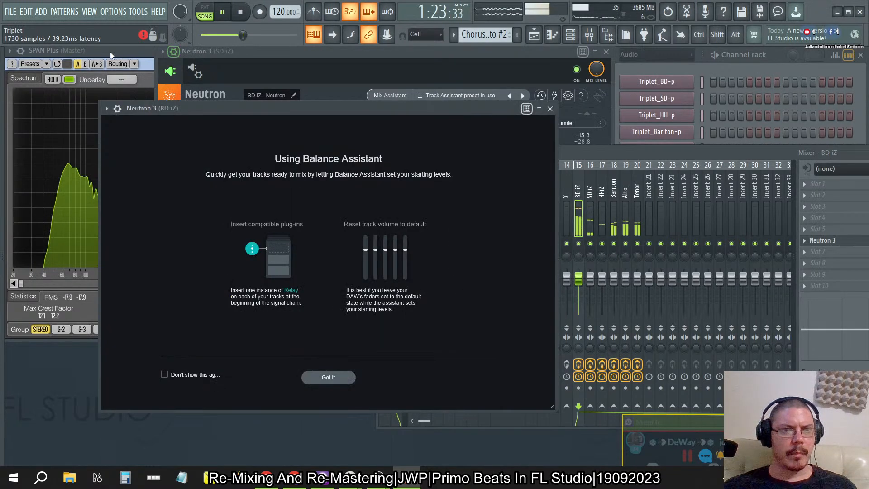
left_click(110, 51)
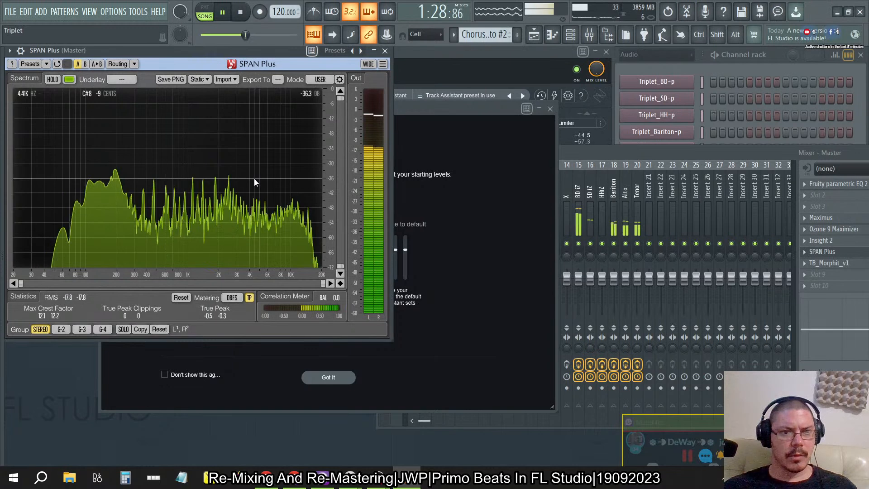
left_click(472, 303)
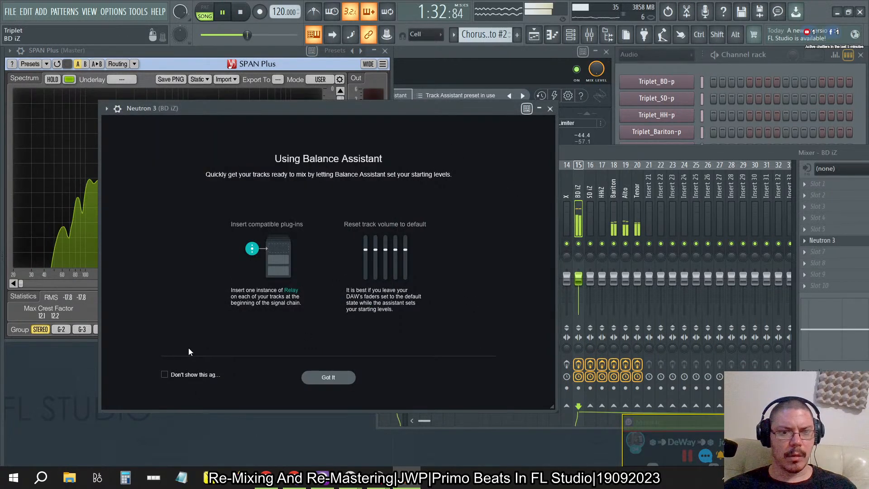
Leave the Balance Assistant without running it and set the BD iZ Neutron's output gain to -6 dB.
left_click(330, 378)
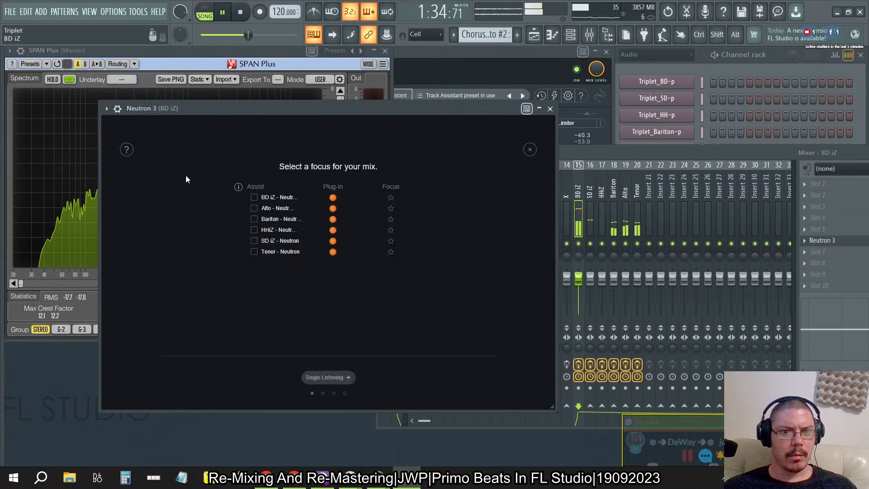
left_click(530, 150)
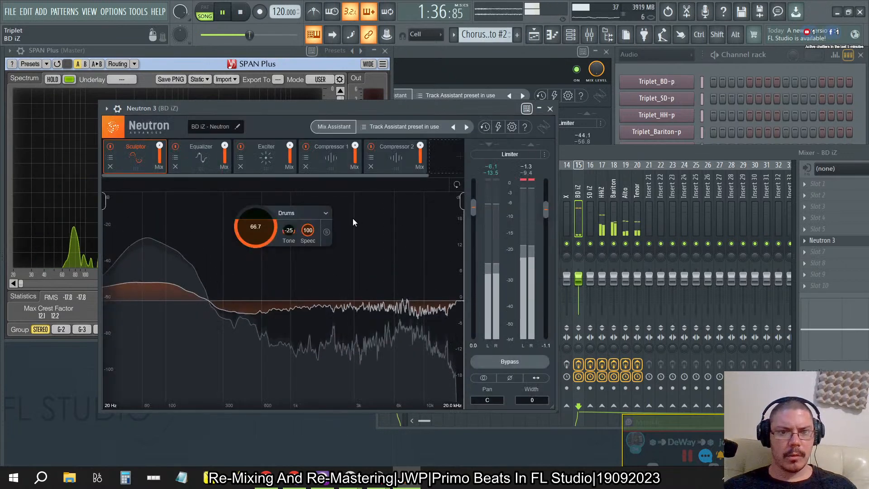
double_click(545, 347)
type("-6")
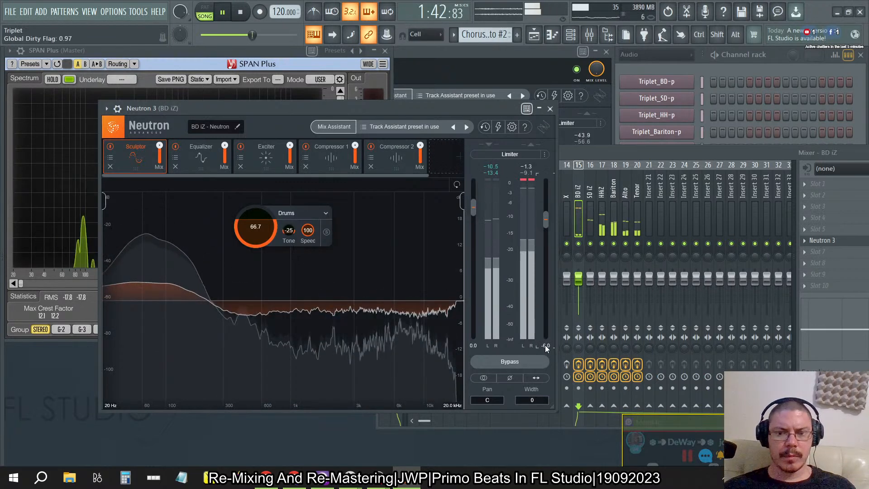
key("Return")
left_click(216, 53)
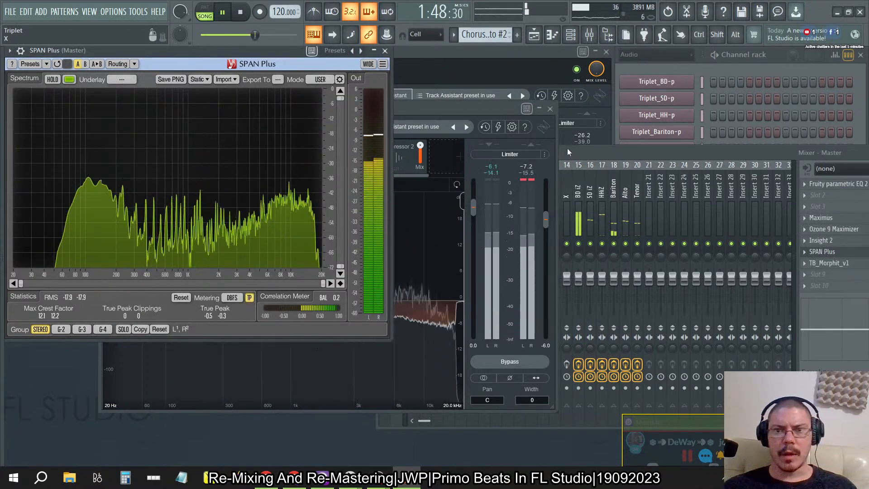
Set the SD iZ Neutron's output gain to 6 dB and check the master spectrum in SPAN Plus.
left_click(523, 62)
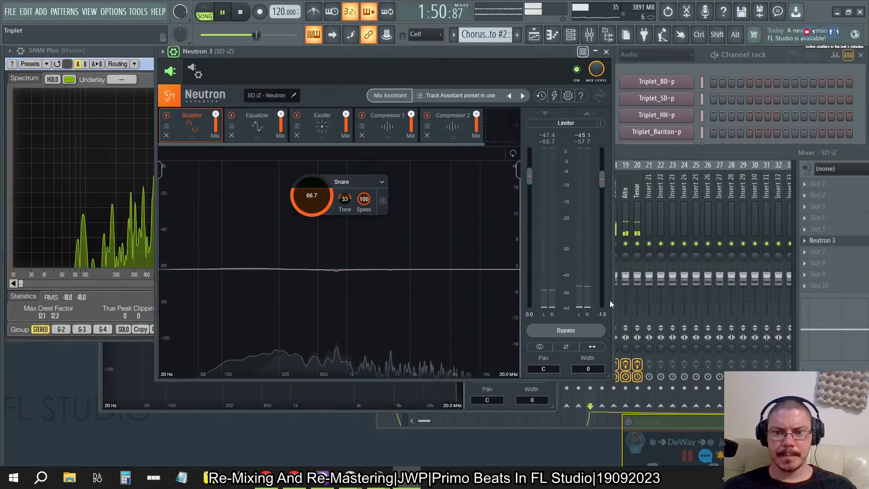
double_click(602, 311)
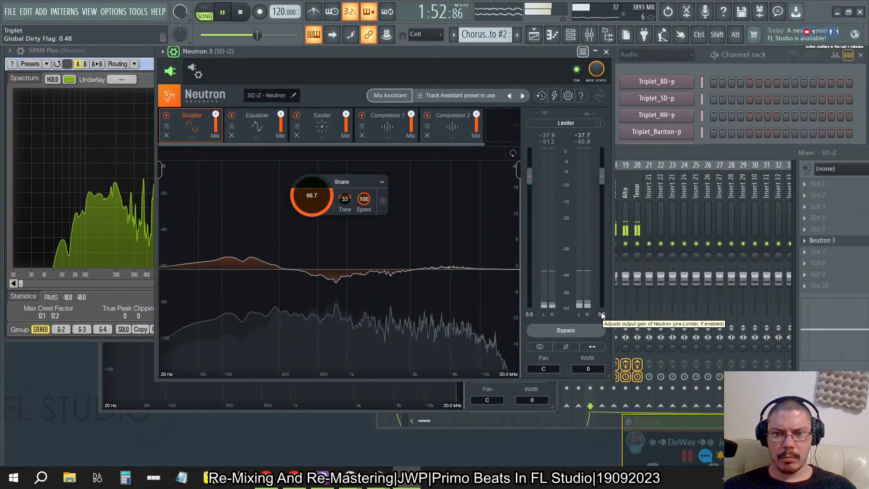
left_click(601, 314)
type("6")
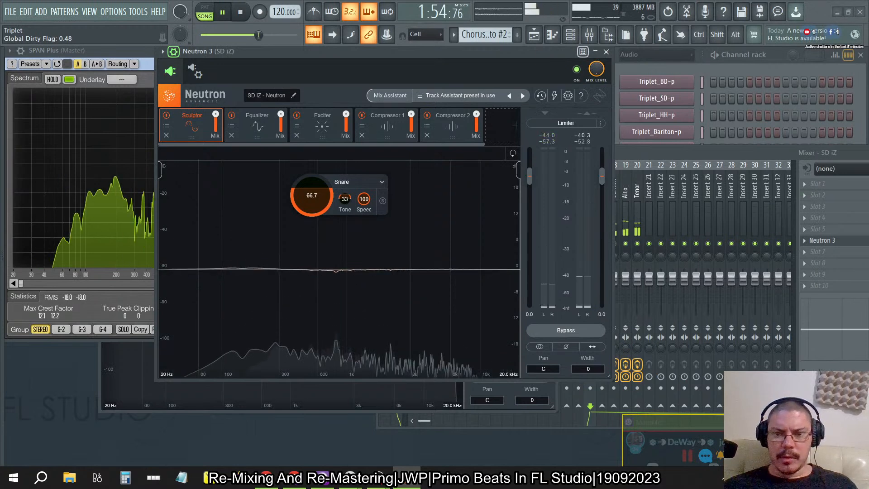
key("Return")
left_click(127, 49)
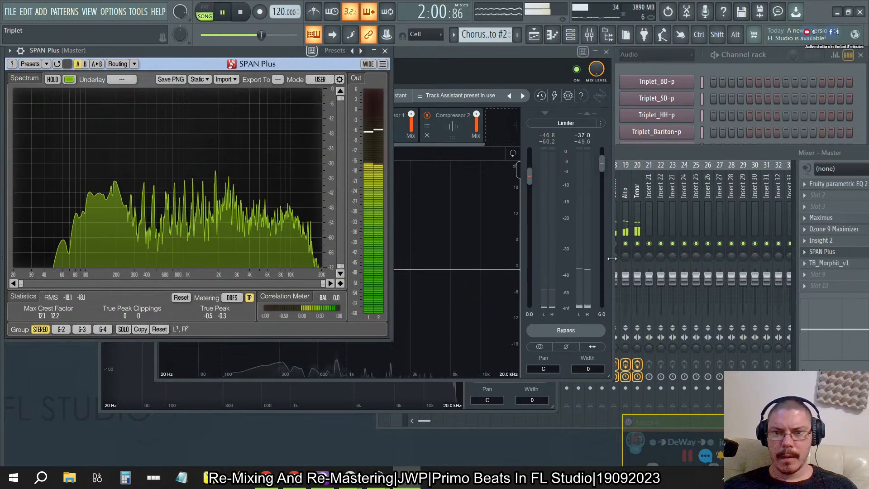
Try the SD iZ Neutron's output gain at 10 dB against the master spectrum, and settle on 9 dB.
left_click_drag(602, 165, 602, 155)
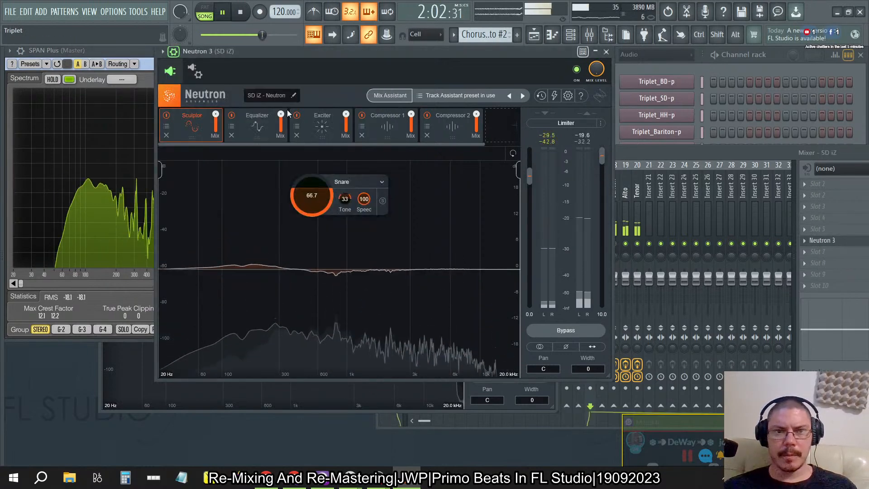
left_click(145, 53)
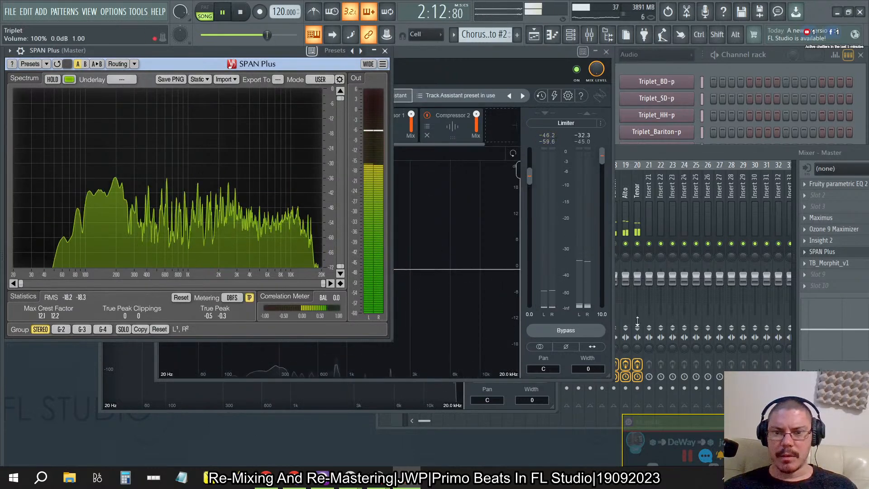
double_click(598, 314)
type("9")
key("Return")
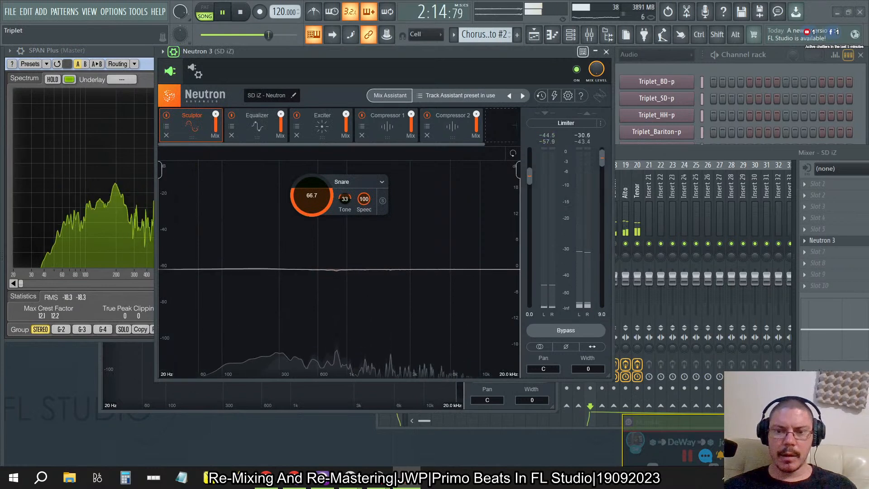
left_click(135, 53)
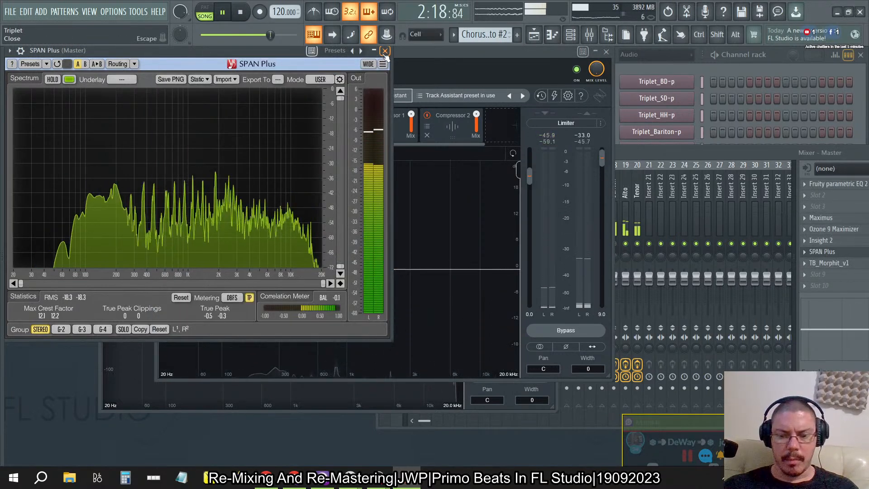
Close all open windows, reopen the mixer and move it to the middle of the workspace.
key("F12")
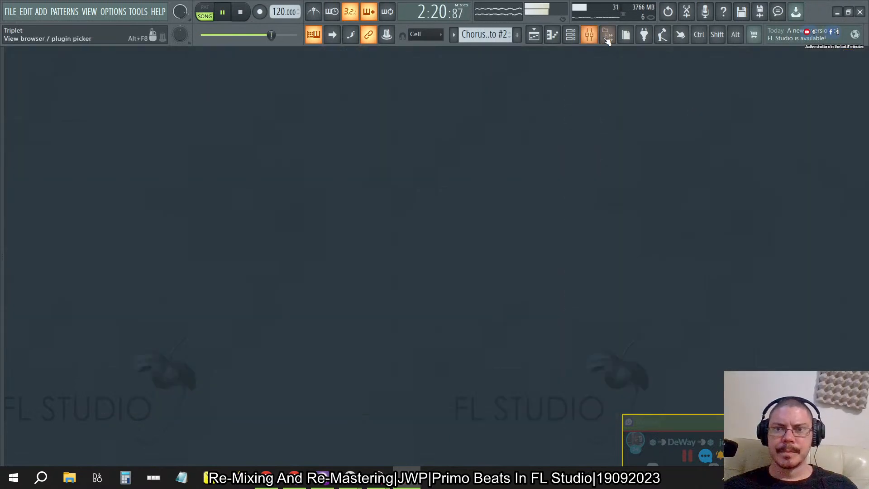
left_click(597, 36)
left_click_drag(650, 155, 363, 135)
Reorder the Master track's effects so Ozone 9 Maximizer sits in slot 3 and Maximus in slot 4, leaving slot 5 empty.
left_click(518, 199)
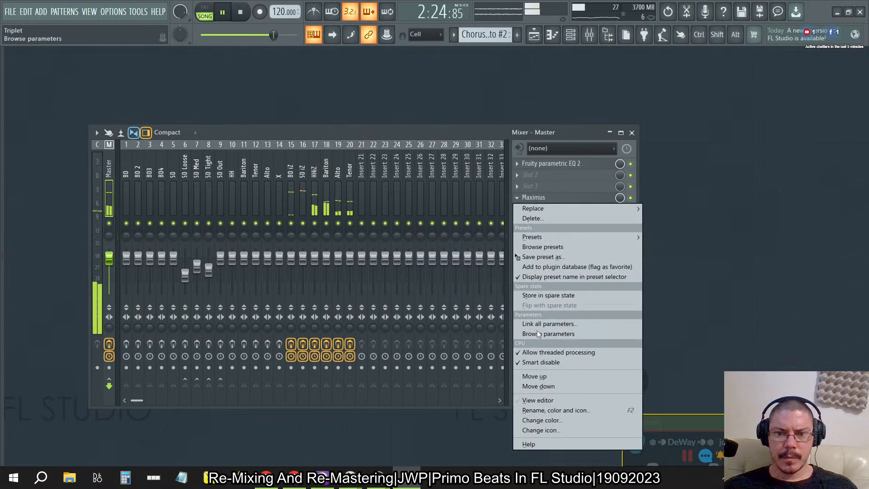
left_click(534, 385)
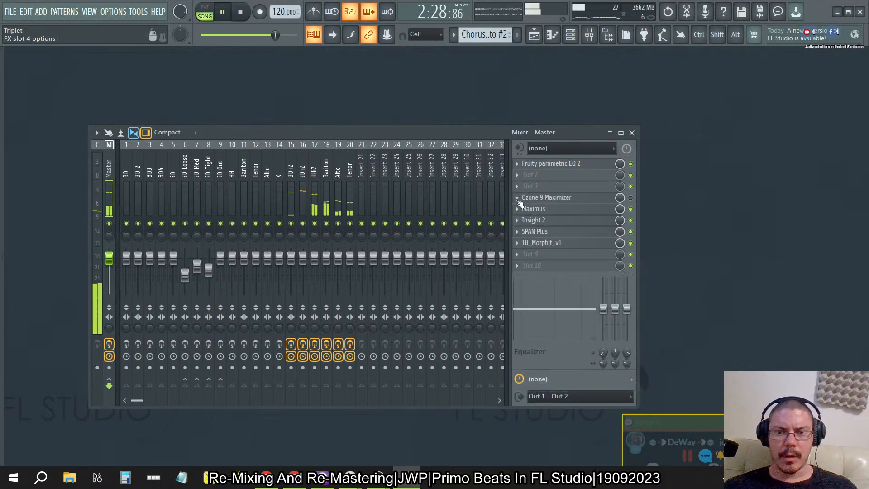
left_click(518, 201)
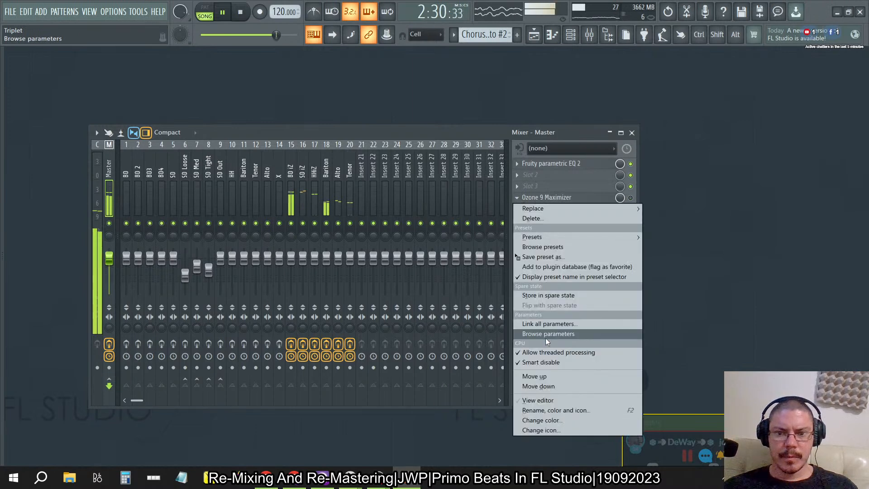
left_click(542, 377)
left_click(519, 210)
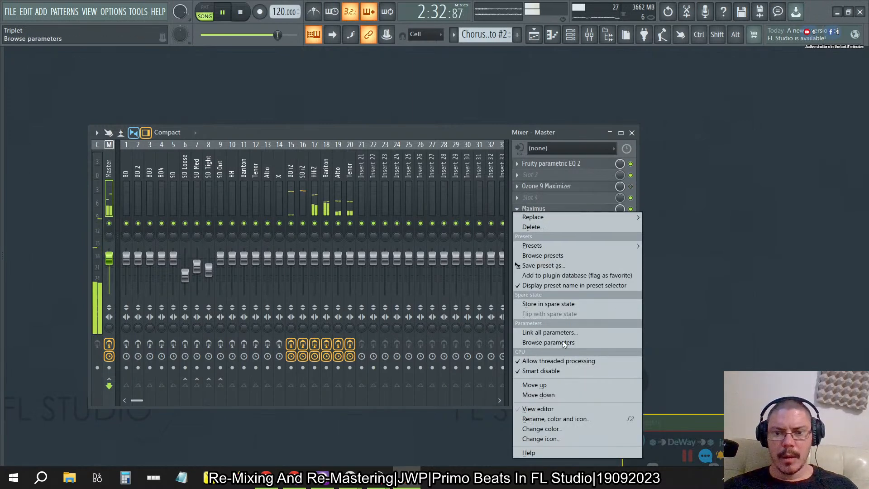
left_click(557, 383)
Load Ozone 9 into slot 5 of the Master track, stop playback, and move its window aside.
left_click(517, 210)
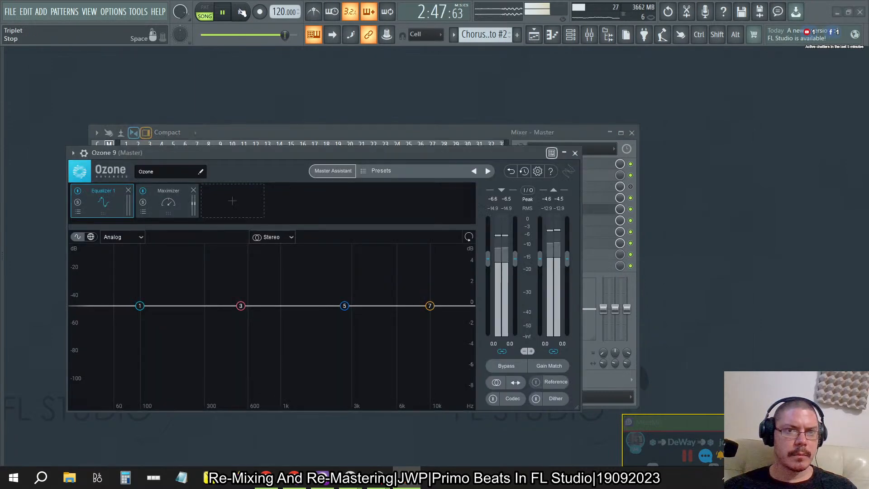
left_click(241, 12)
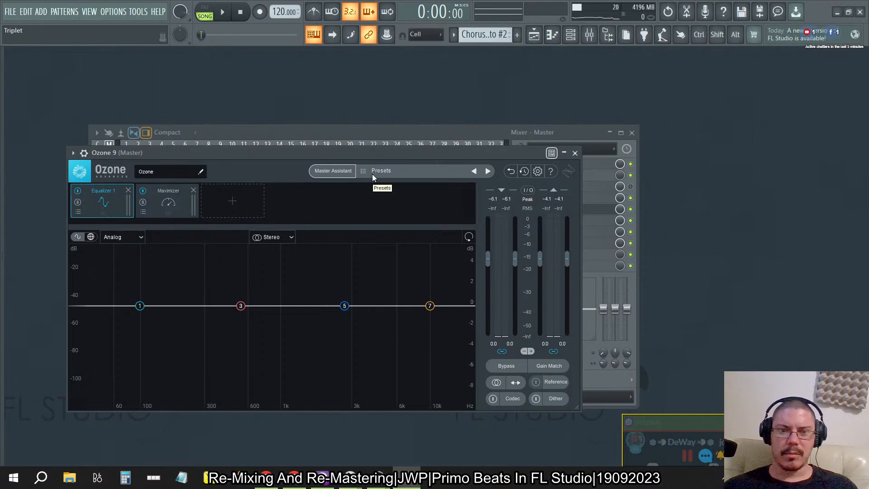
left_click_drag(272, 154, 461, 121)
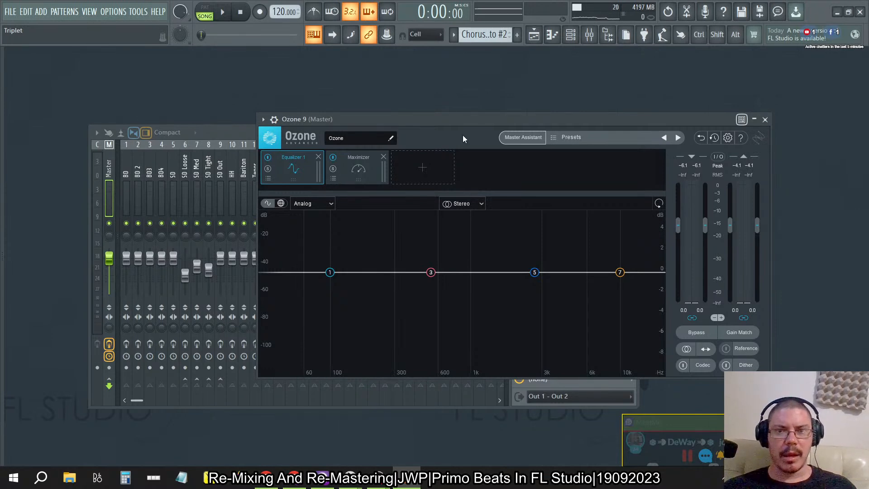
Bring the mixer forward and arm the Master track for disk recording.
left_click(238, 128)
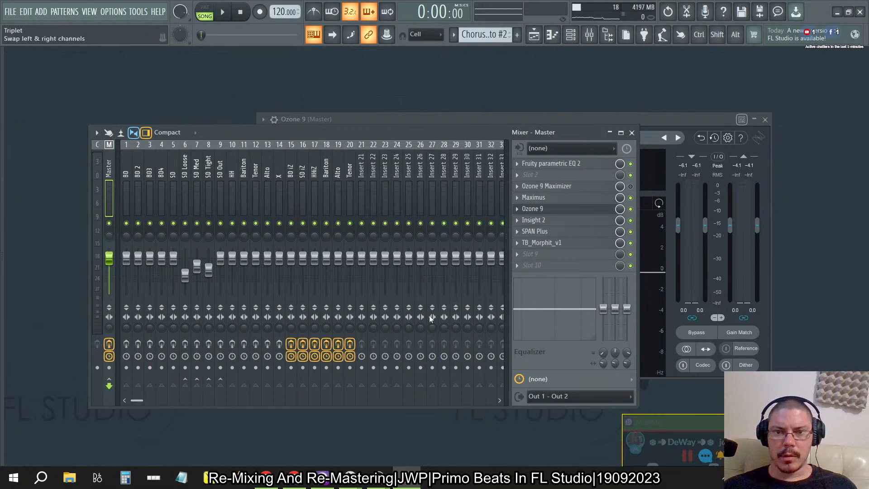
left_click(112, 345)
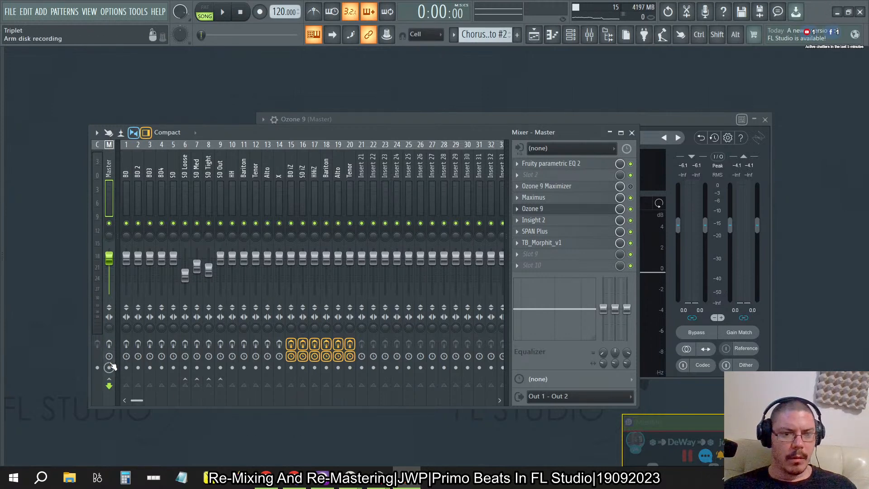
left_click(109, 367)
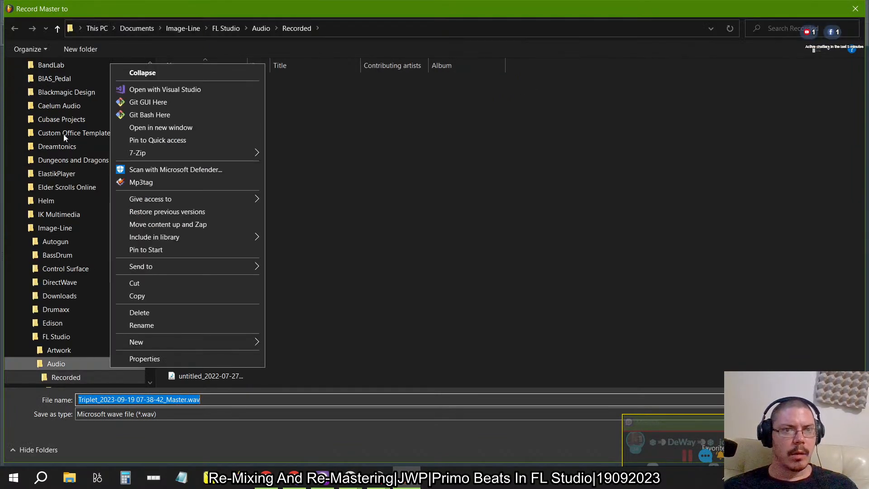
Browse for the recording's destination to Work Flow > Project Data > Music Production > Albums Data > Primo Beats.
key("Escape")
scroll(143, 241, "up", 7)
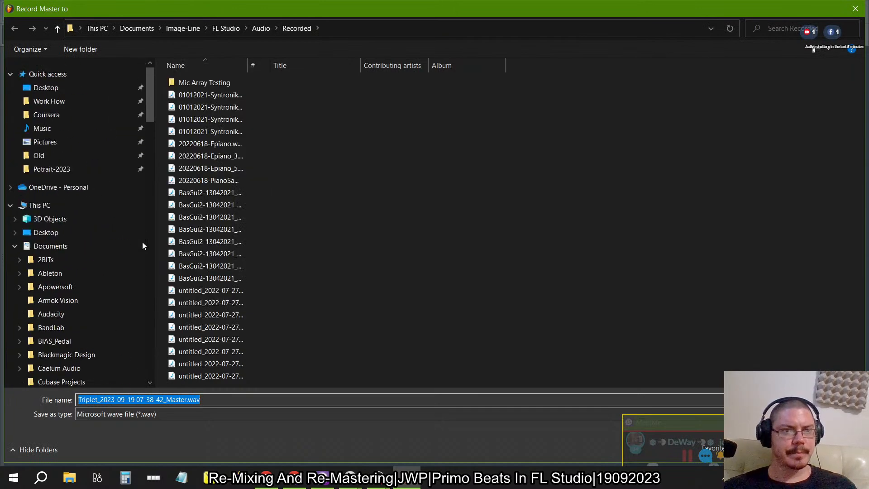
left_click(50, 101)
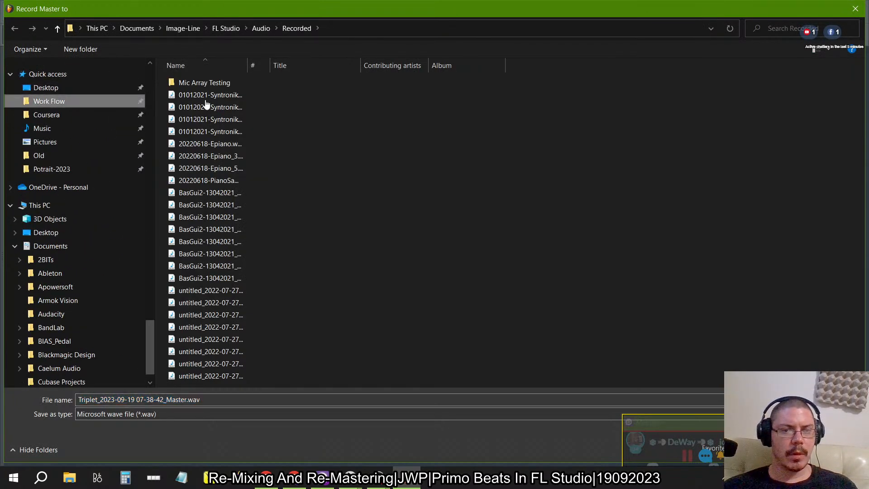
double_click(201, 108)
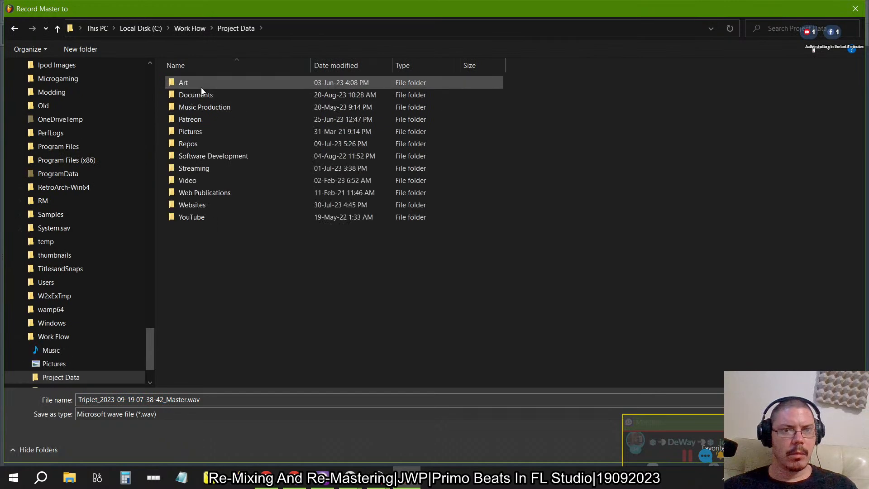
double_click(192, 106)
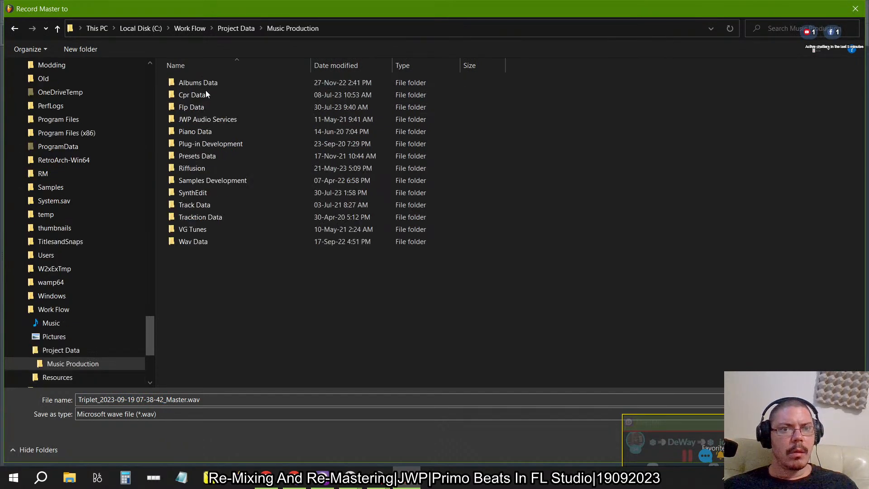
double_click(201, 85)
left_click(198, 93)
double_click(198, 93)
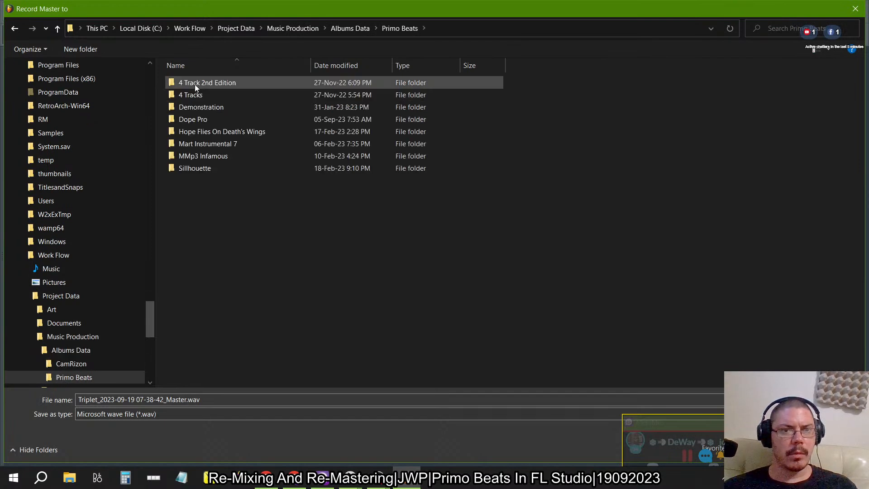
Go into Sillhouette > Sillhouette Flp Data > Triplet > Audio Data as the recording's destination folder.
left_click(198, 166)
double_click(197, 165)
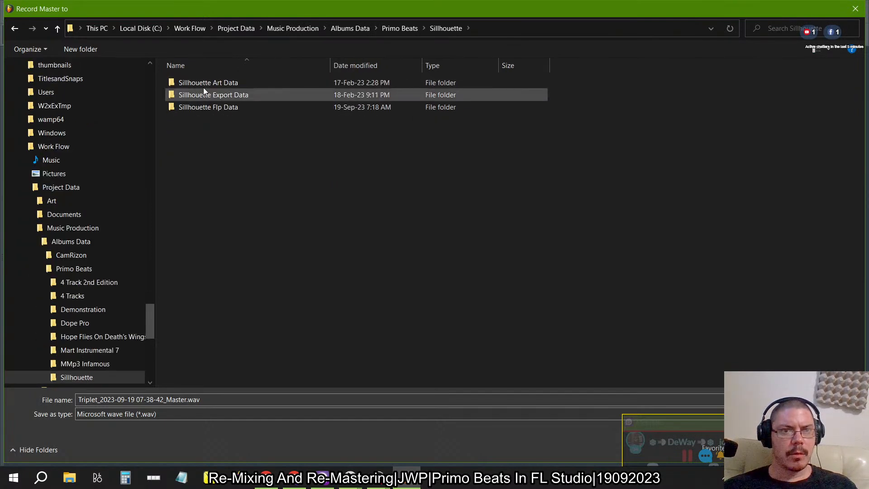
left_click(207, 110)
double_click(208, 108)
left_click(205, 83)
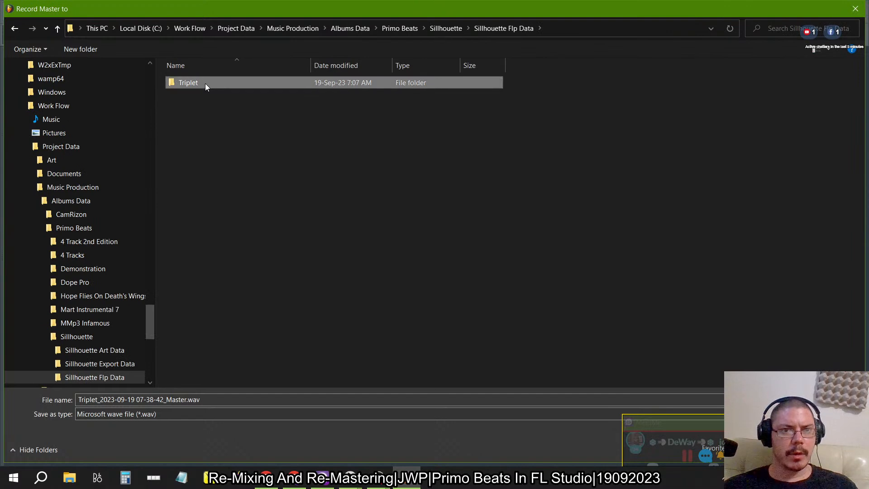
double_click(194, 83)
double_click(194, 82)
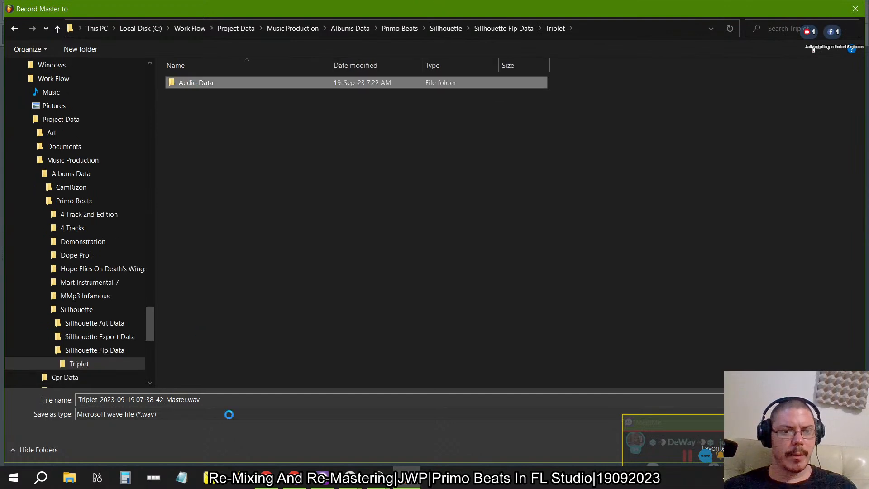
Name the master recording file Triplet_Pre and confirm it as a WAV file in the Audio Data folder.
left_click(249, 399)
double_click(250, 400)
left_click(261, 398)
left_click_drag(266, 398, 105, 407)
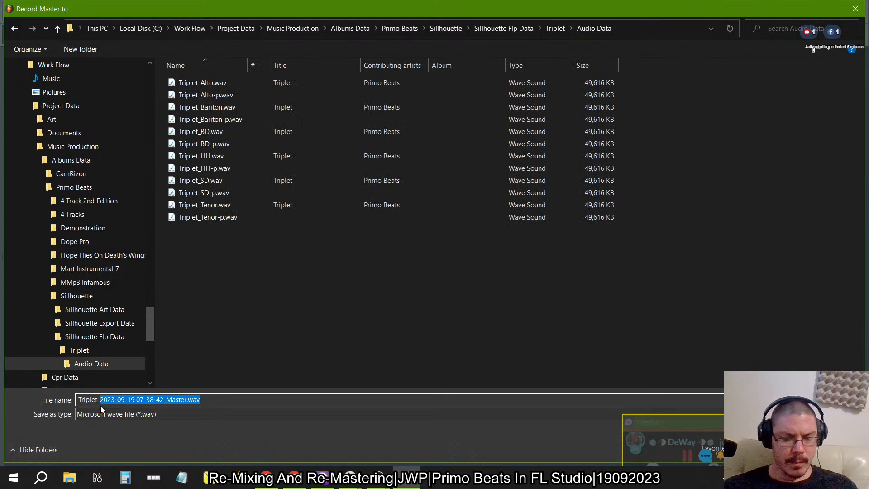
type("Pre")
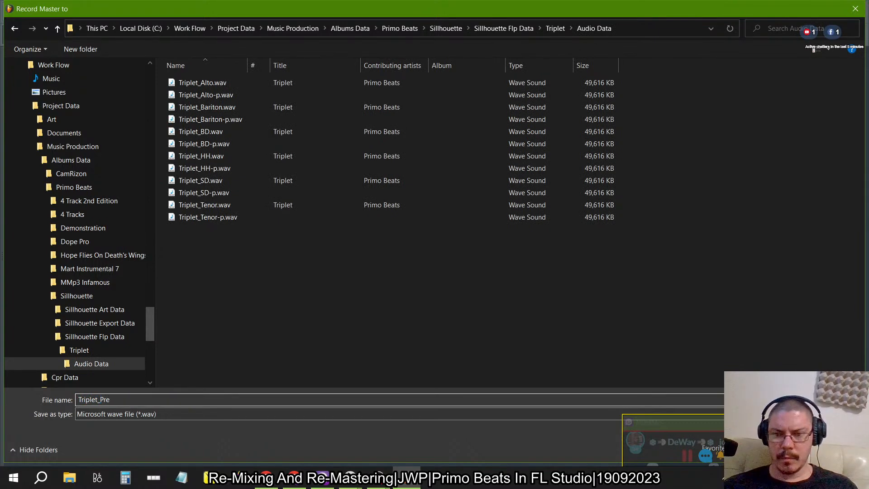
key("Return")
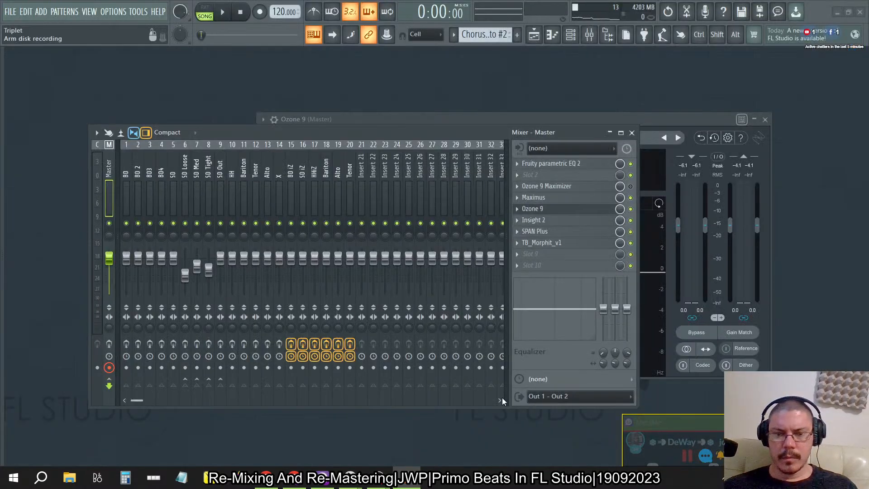
Turn on latency compensation in the mixer's disk recording options.
left_click(96, 132)
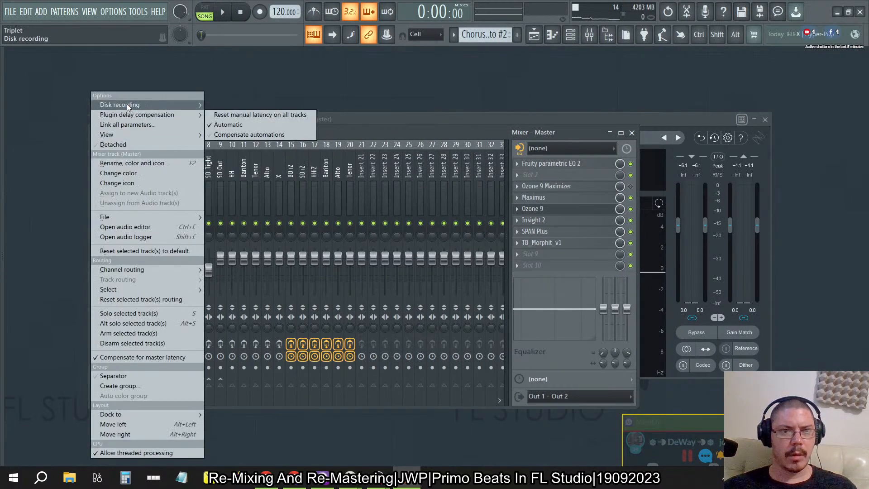
mouse_move(128, 104)
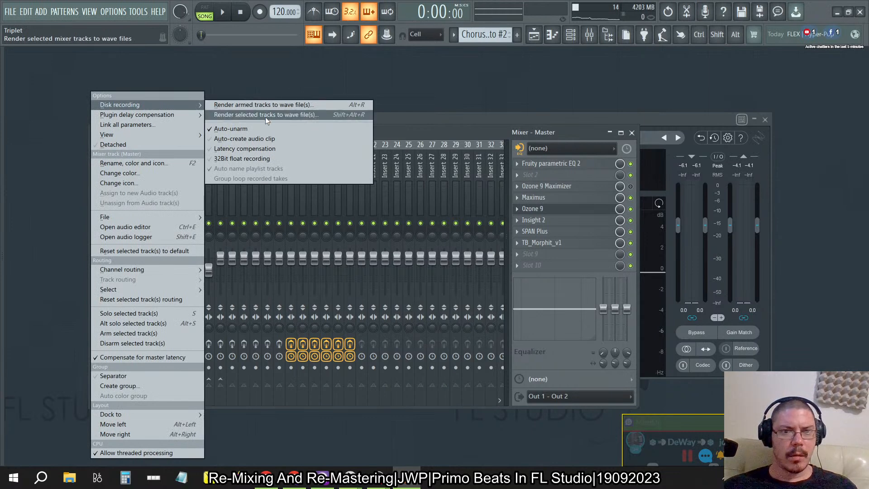
left_click(256, 147)
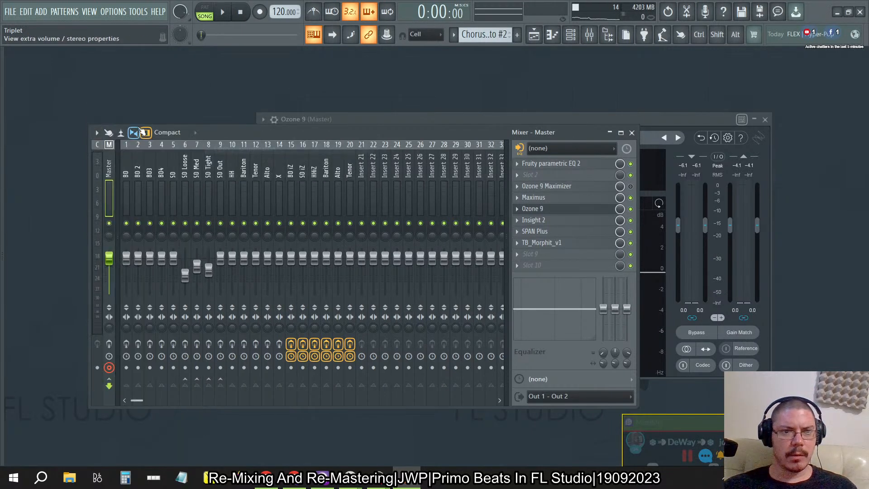
Render the armed Master track to a wave file with the WAV bit depth set to 24Bit int.
left_click(99, 136)
mouse_move(164, 103)
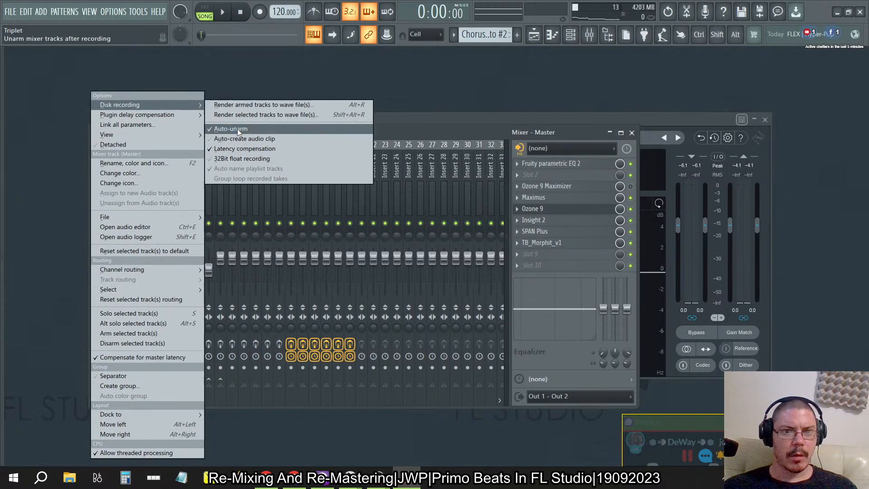
left_click(252, 107)
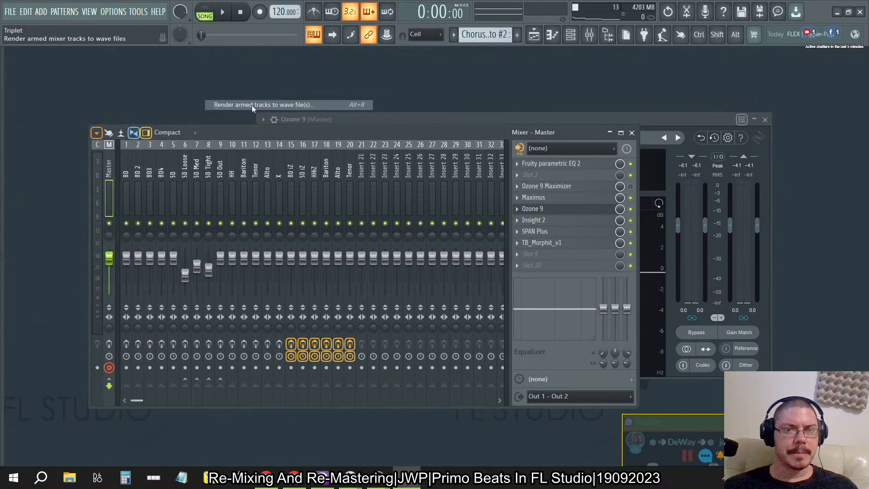
left_click(395, 212)
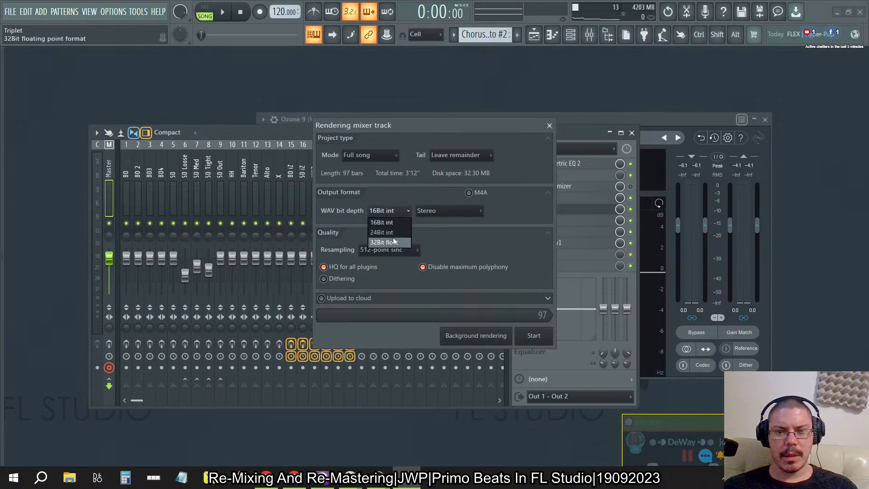
left_click(390, 232)
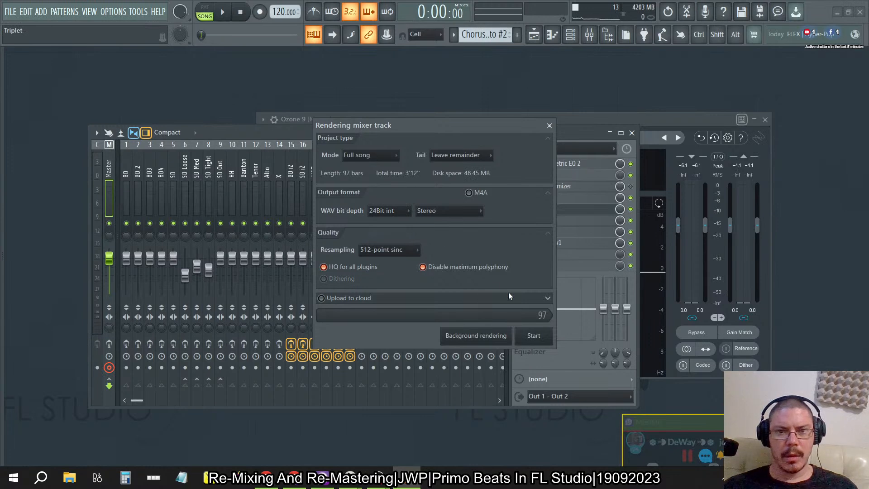
left_click(534, 338)
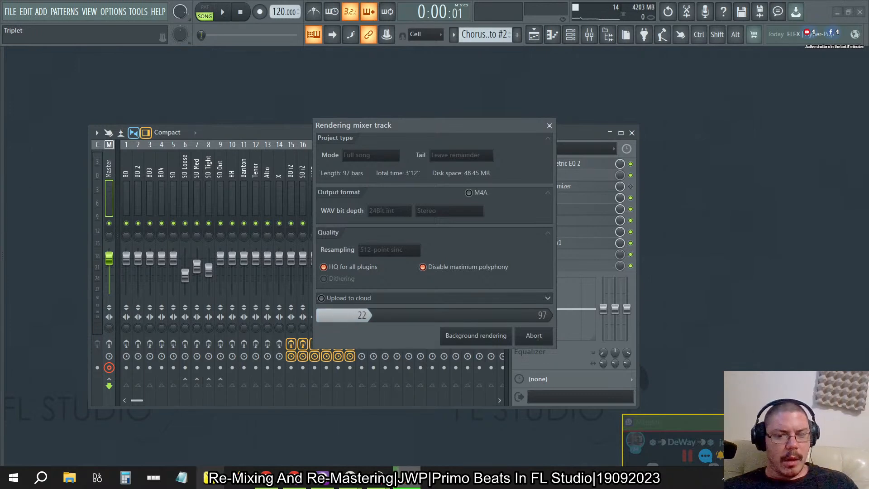
Search the computer for iZotope RX 9 Audio Editor and launch it.
left_click(40, 477)
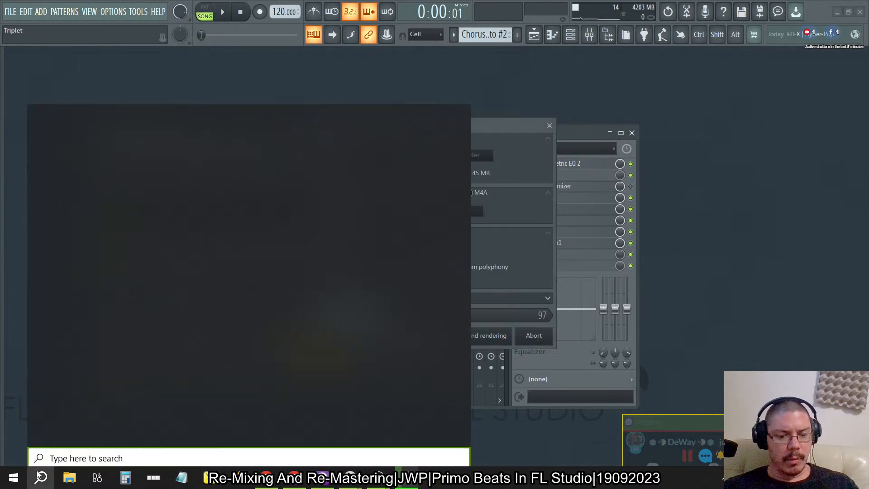
type("x")
key("BackSpace")
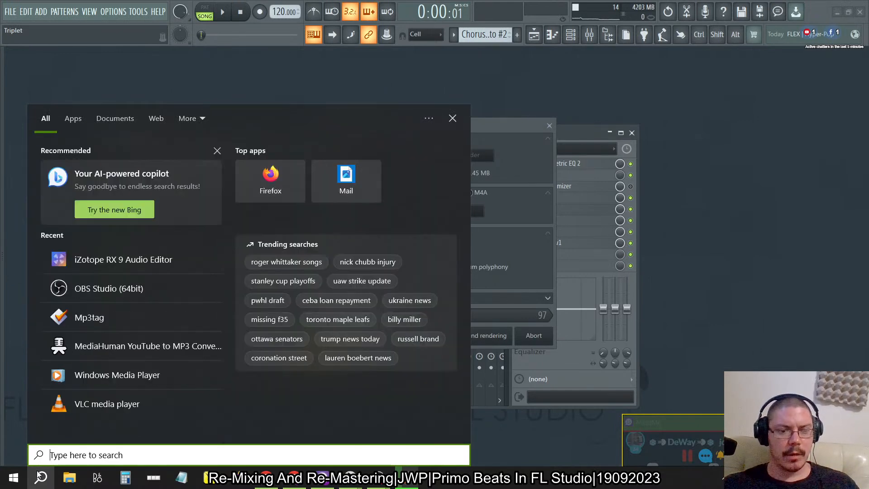
type("iz")
key("Return")
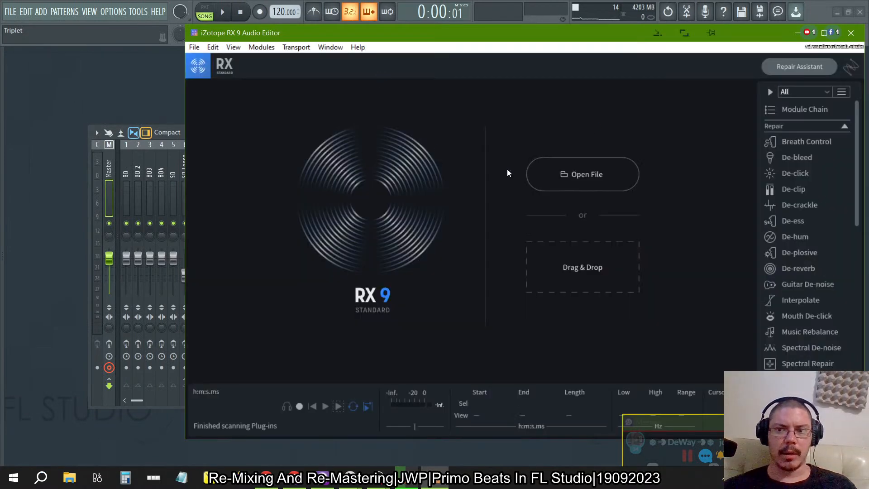
Start opening an audio file and browse to Primo Beats > Sillhouette > Sillhouette Flp Data > Triplet > Audio Data.
left_click(630, 174)
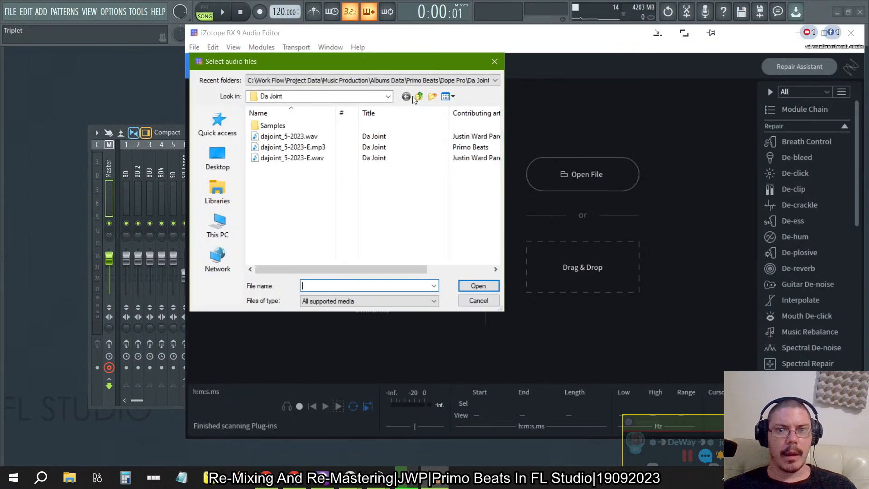
left_click(419, 96)
left_click(419, 97)
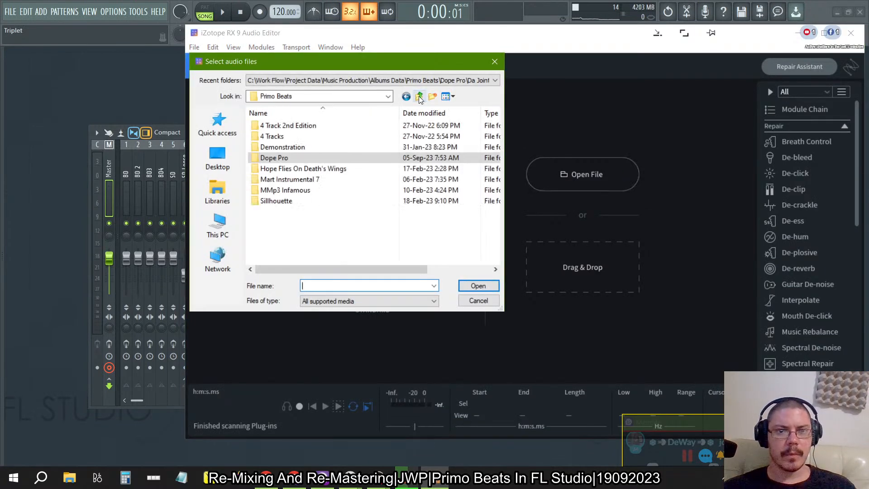
double_click(286, 203)
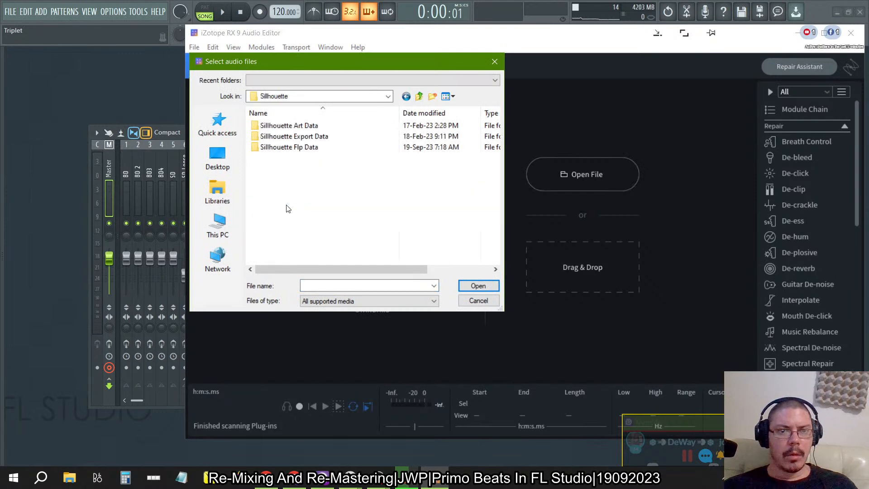
double_click(285, 147)
double_click(283, 126)
left_click(284, 128)
double_click(282, 128)
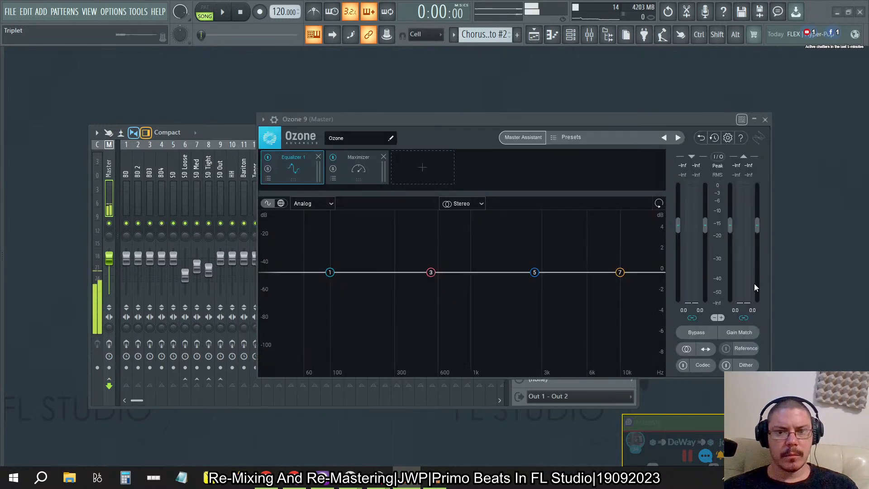
Switch back to iZotope RX 9 and open Triplet_Pre.wav from the Audio Data folder.
key("alt+Tab")
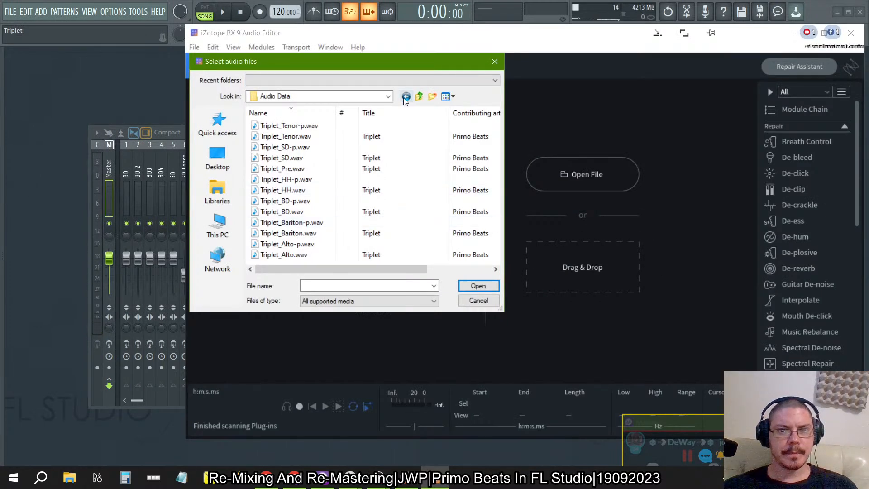
left_click(422, 97)
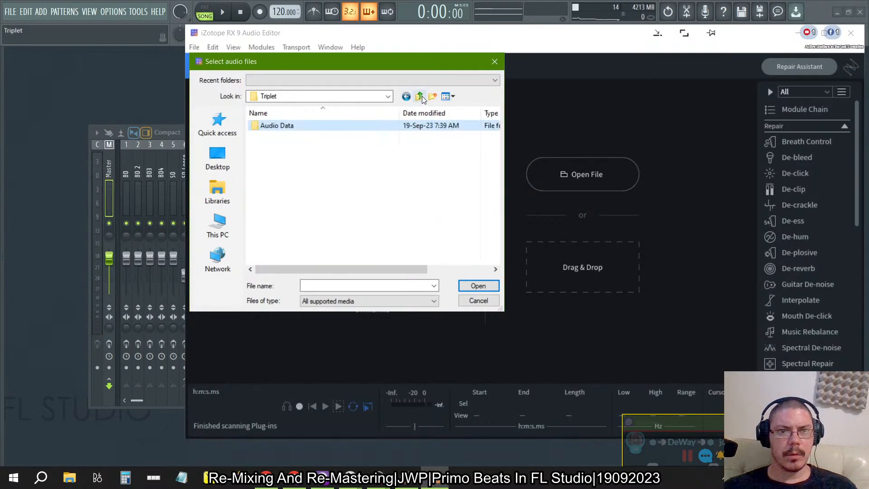
double_click(300, 130)
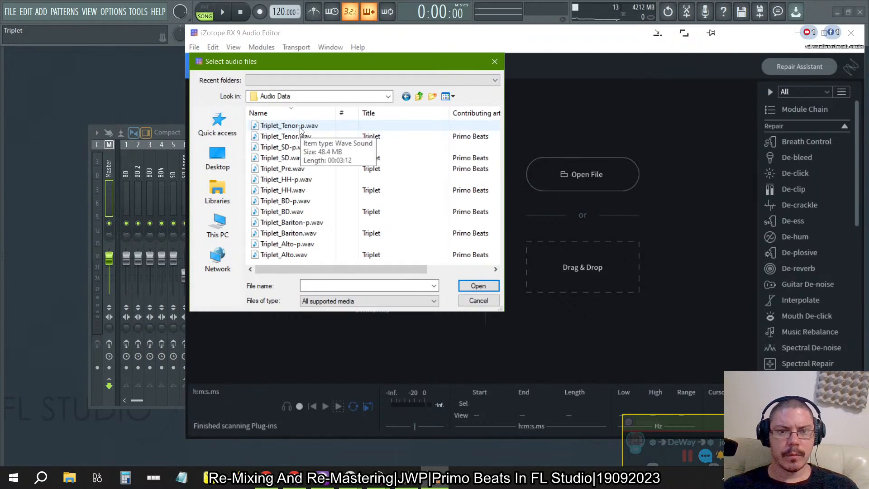
left_click(285, 168)
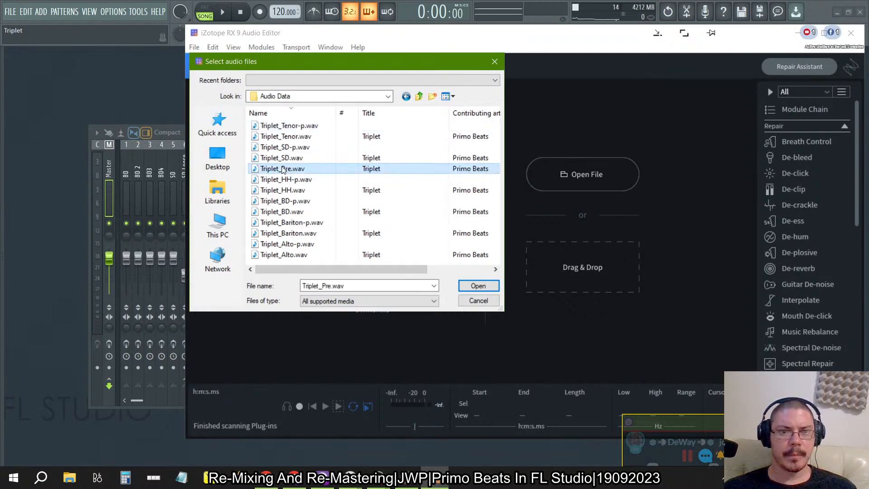
left_click(487, 286)
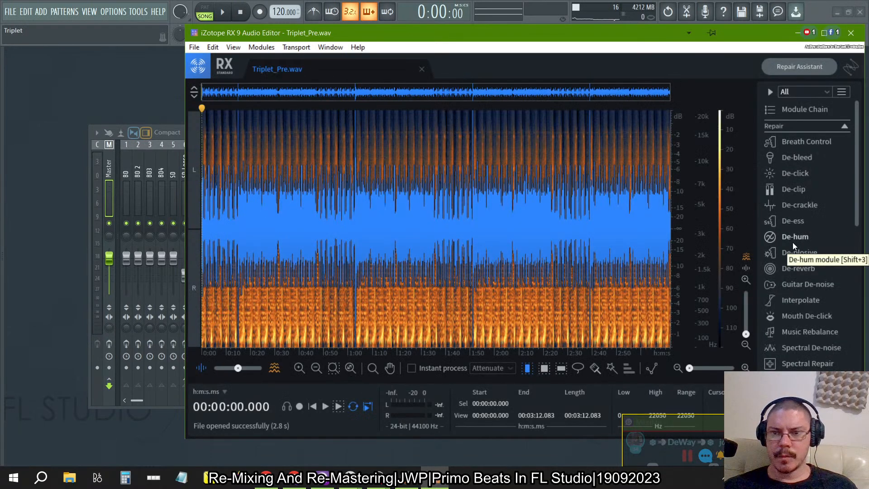
Compute the waveform statistics of Triplet_Pre.wav and jump to its maximum short-term and momentary loudness positions.
scroll(792, 242, "down", 10)
left_click(808, 368)
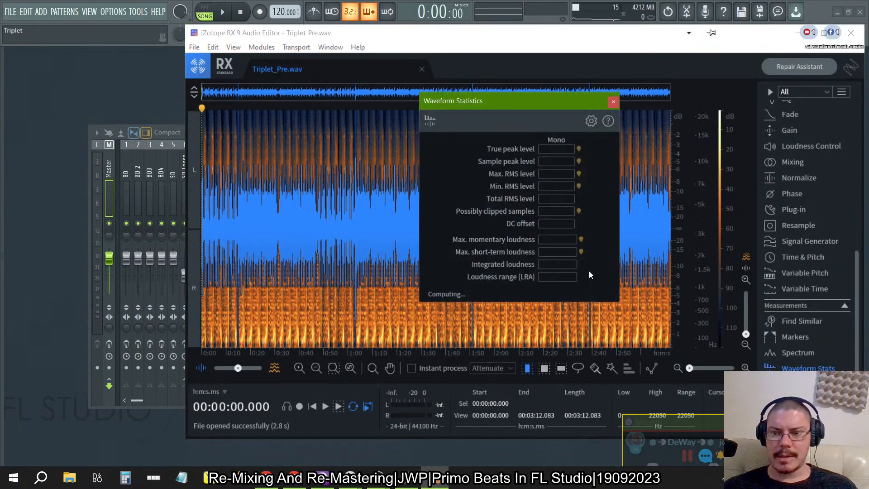
left_click_drag(525, 103, 133, 84)
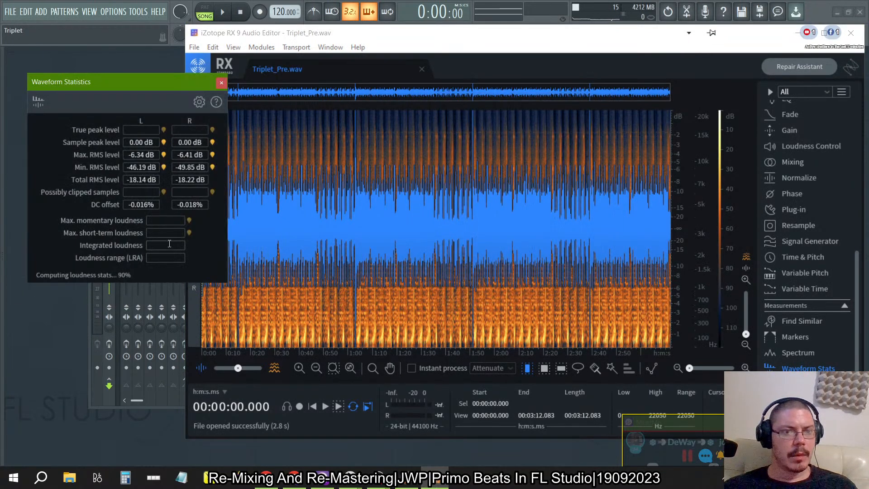
left_click(190, 233)
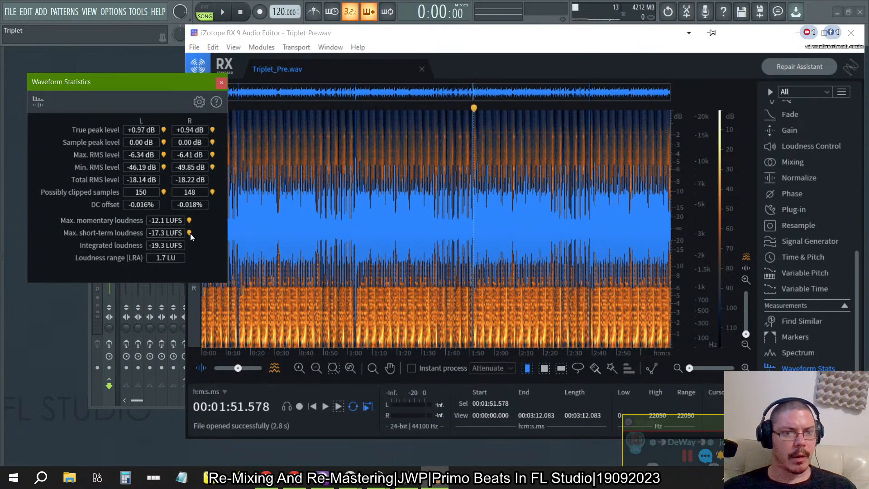
left_click(188, 221)
left_click(190, 221)
Select about 4.4 seconds around the loudest moment, from about 0:13 to 0:17, and play it back.
left_click(239, 171)
left_click(245, 167)
left_click_drag(244, 167, 234, 167)
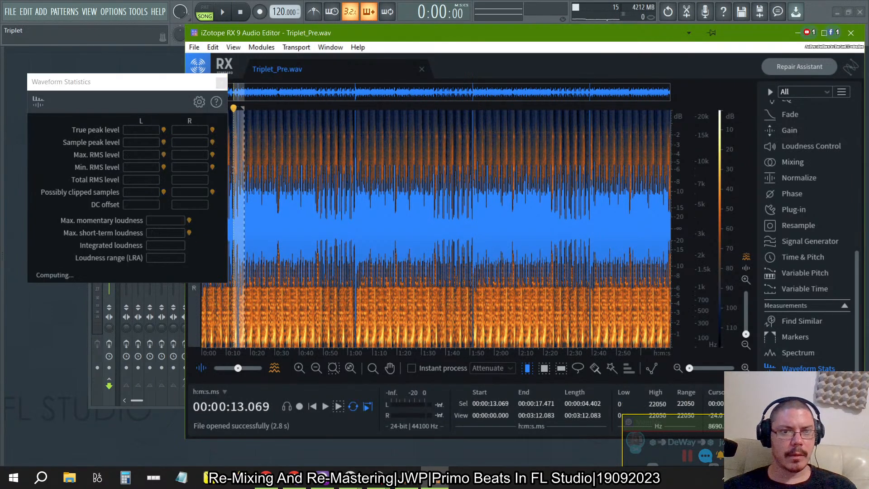
left_click(325, 406)
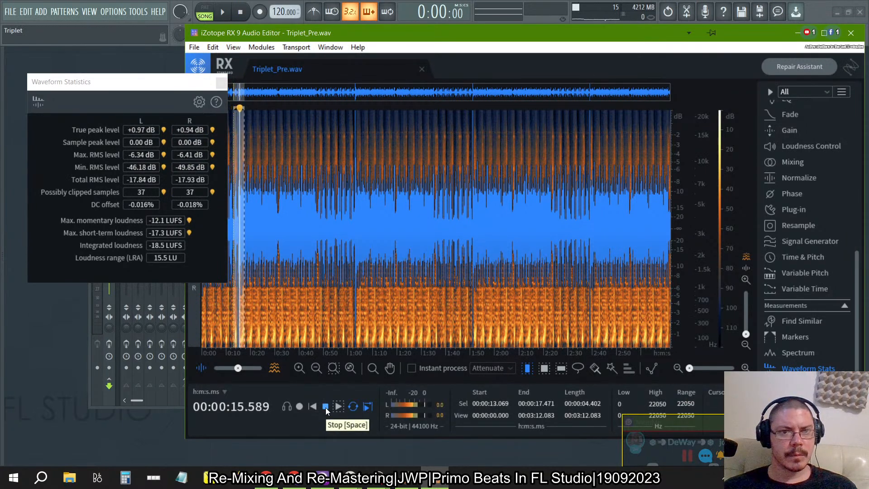
left_click(325, 406)
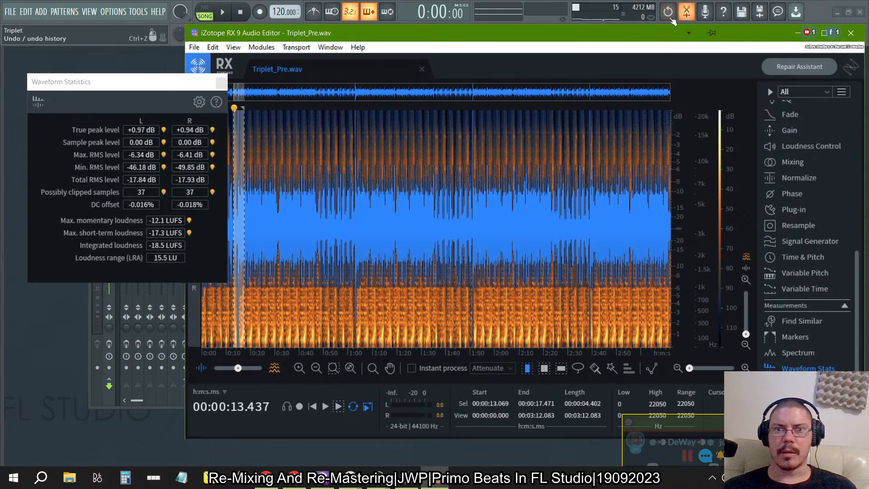
Switch back to FL Studio, select bar 8 in the Playlist and play it as a loop.
left_click(802, 35)
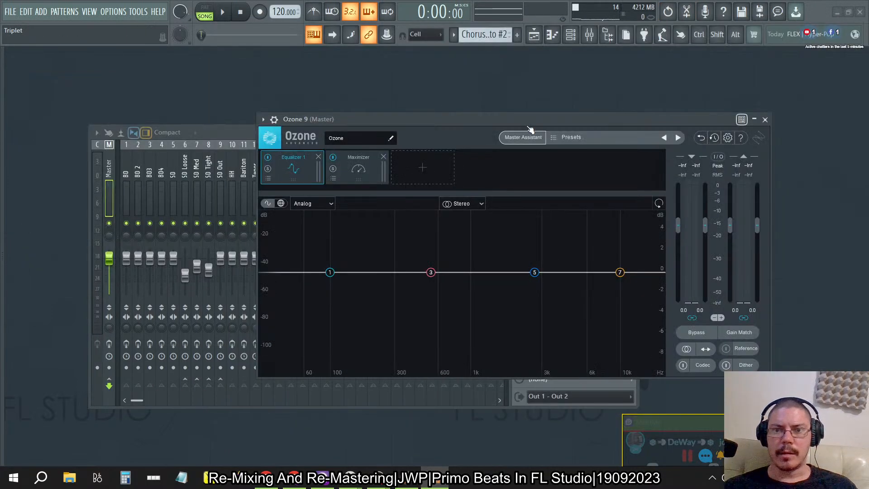
left_click(225, 129)
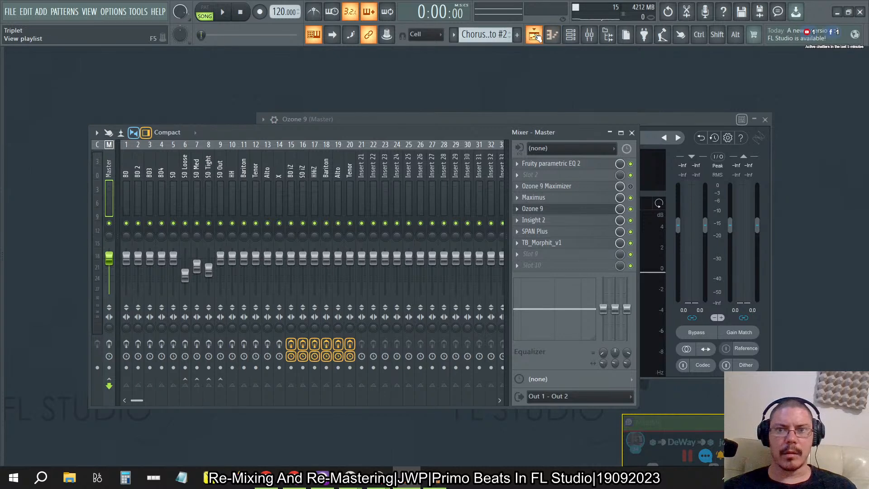
left_click(551, 37)
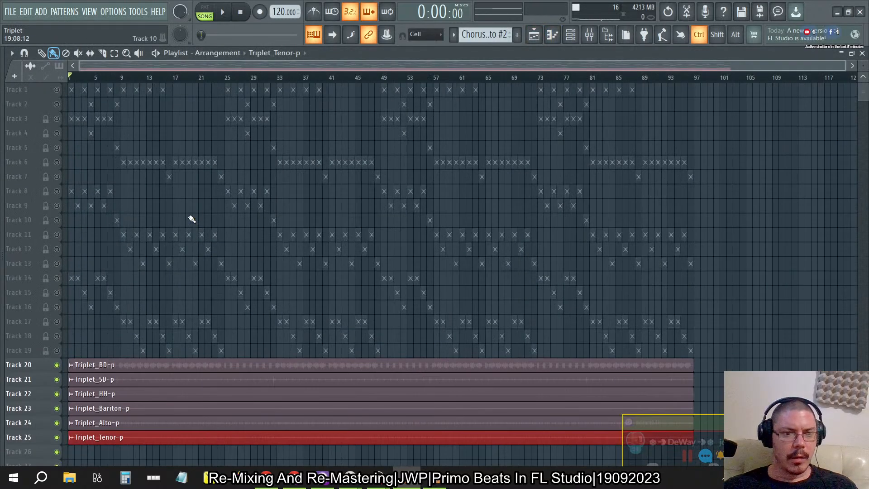
left_click_drag(114, 78, 123, 83)
left_click(115, 79, "ctrl")
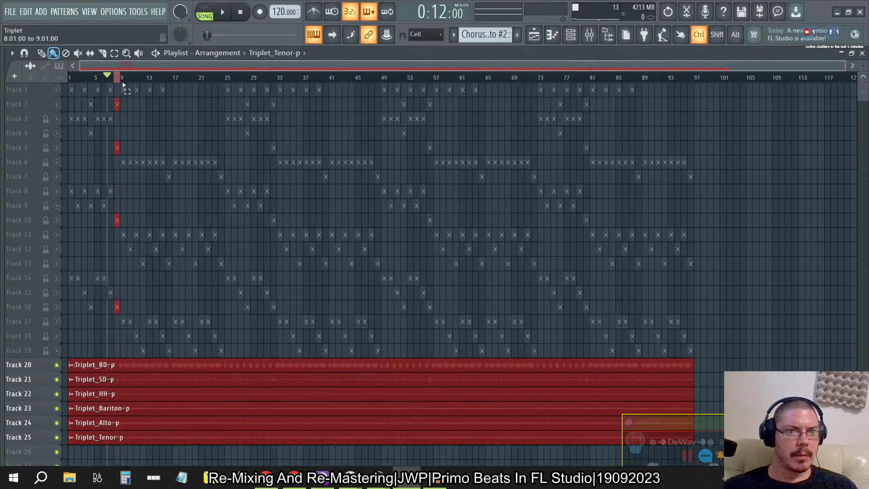
key("space")
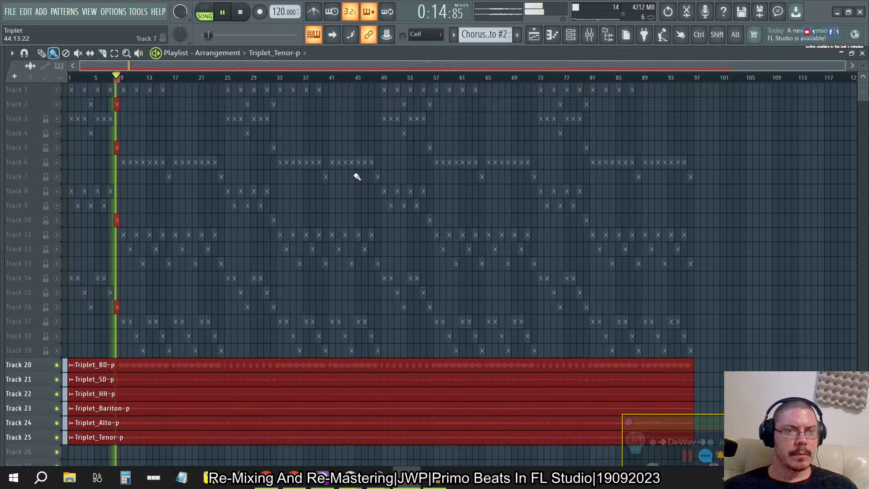
Show the mixer with the Master track's Ozone 9, close the Playlist and bring the mixer forward.
left_click(597, 43)
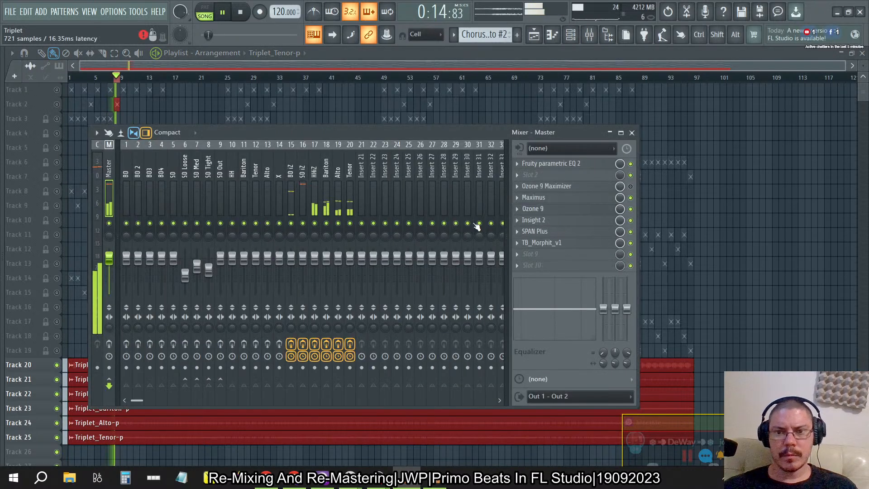
left_click(567, 211)
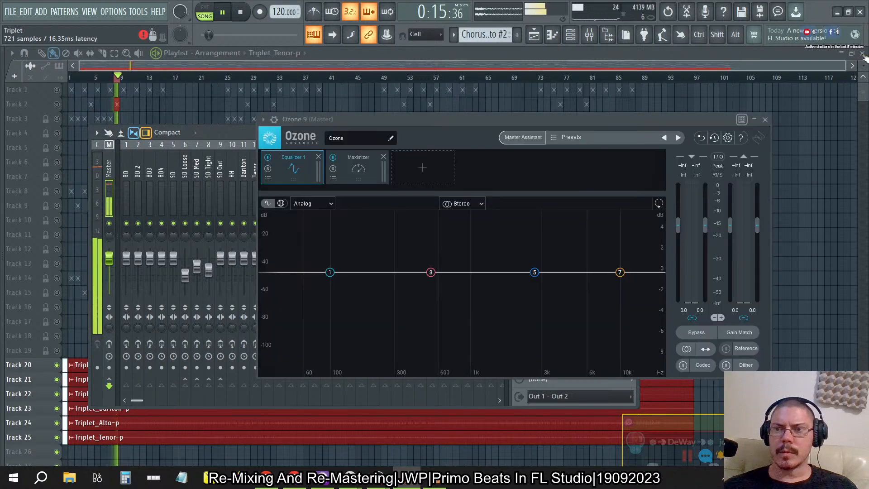
left_click(863, 55)
left_click(863, 53)
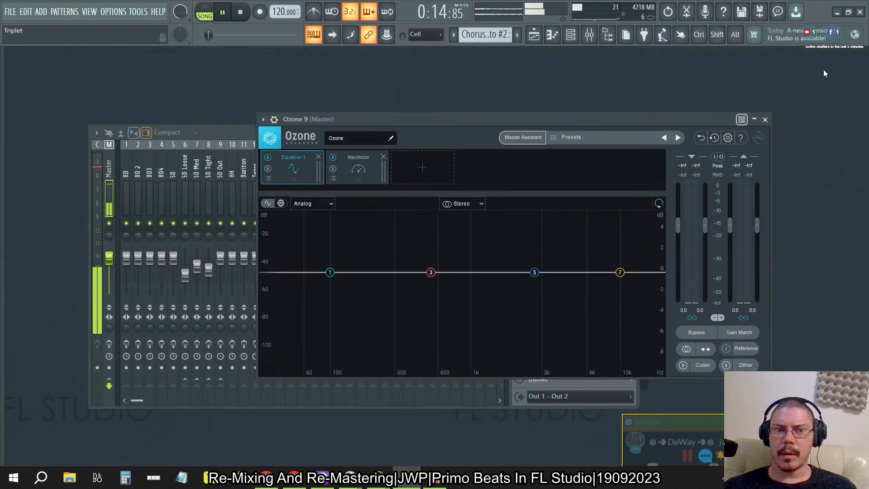
left_click(216, 151)
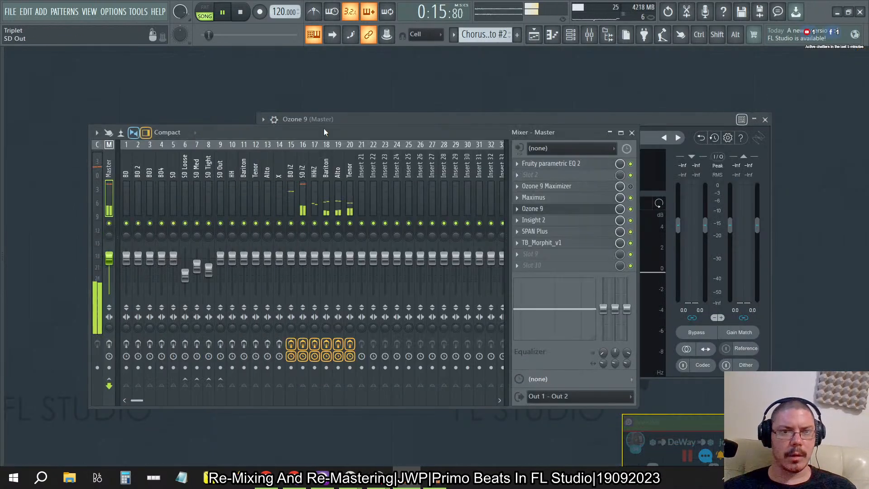
Close the mixer, the Waveform Statistics window and the RX 9 Audio Editor.
left_click(632, 133)
left_click(436, 475)
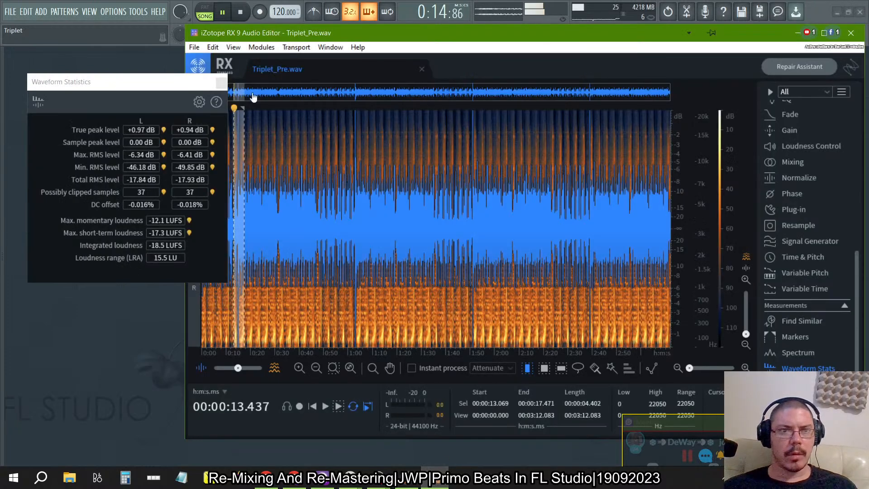
left_click(222, 82)
left_click(851, 32)
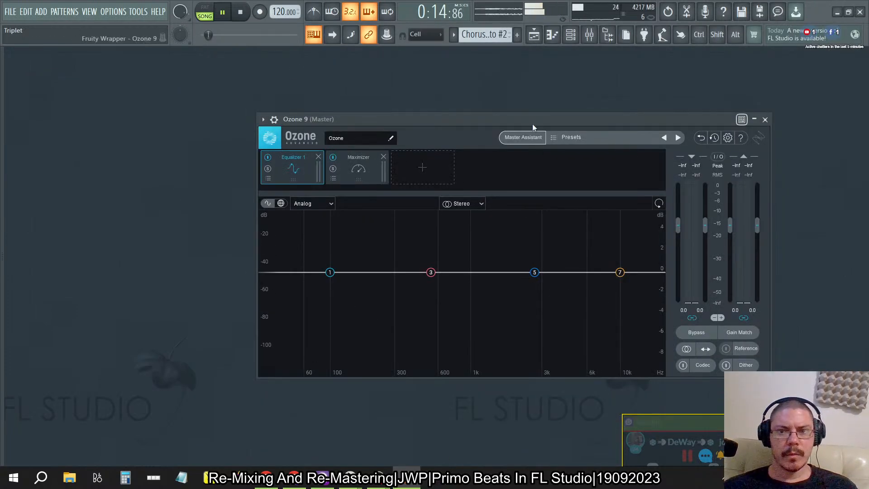
Try Ozone 9's Master Assistant on the playing loop with Modern modules, Manual High intensity and Streaming destination, and stop playback.
left_click(524, 137)
left_click(545, 296)
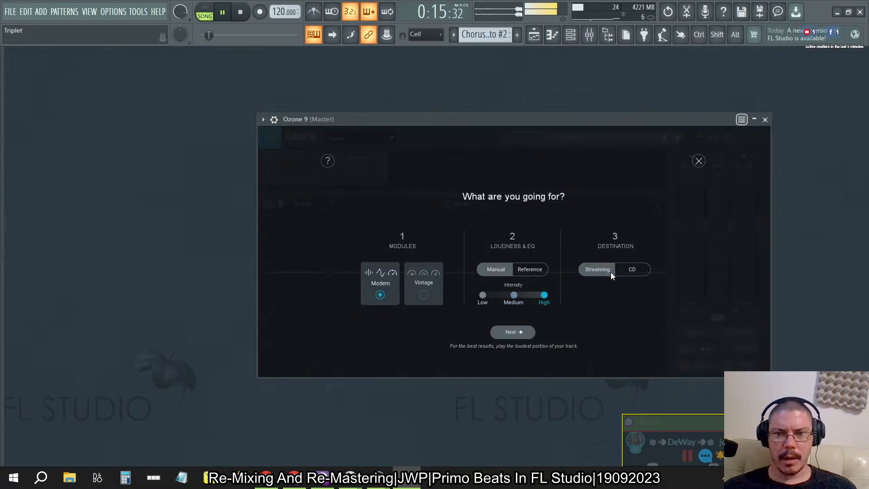
left_click(514, 331)
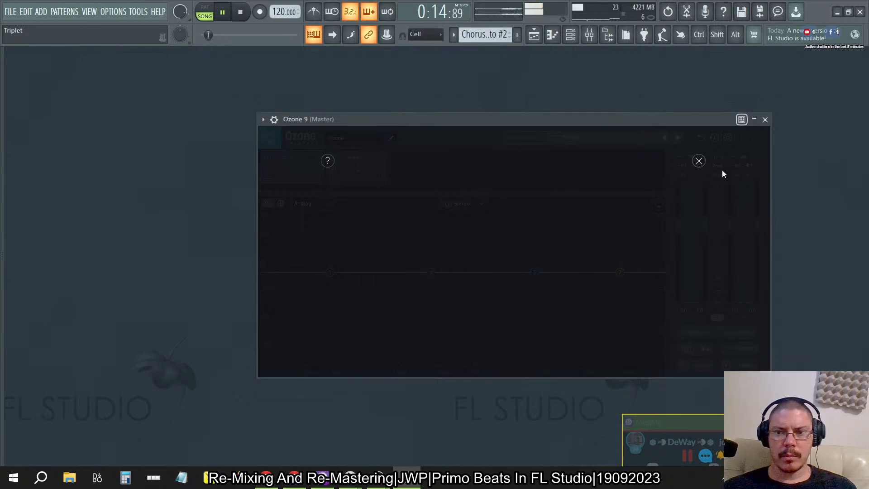
left_click(241, 12)
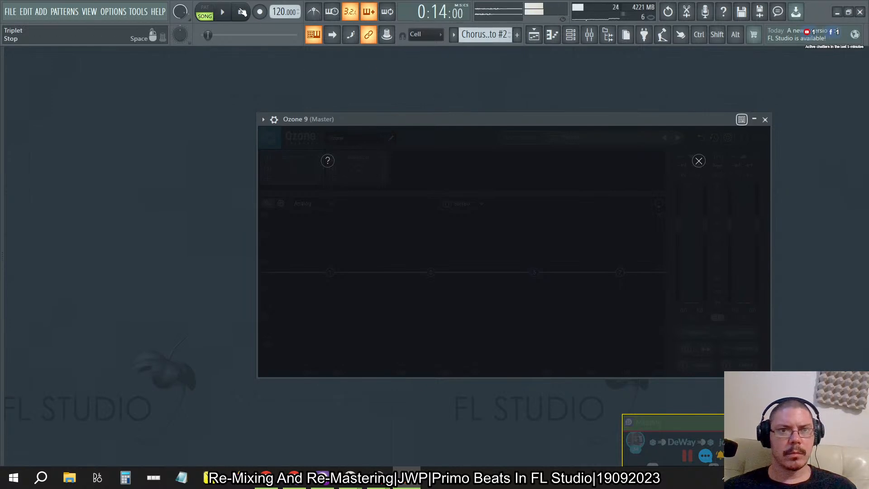
left_click(698, 161)
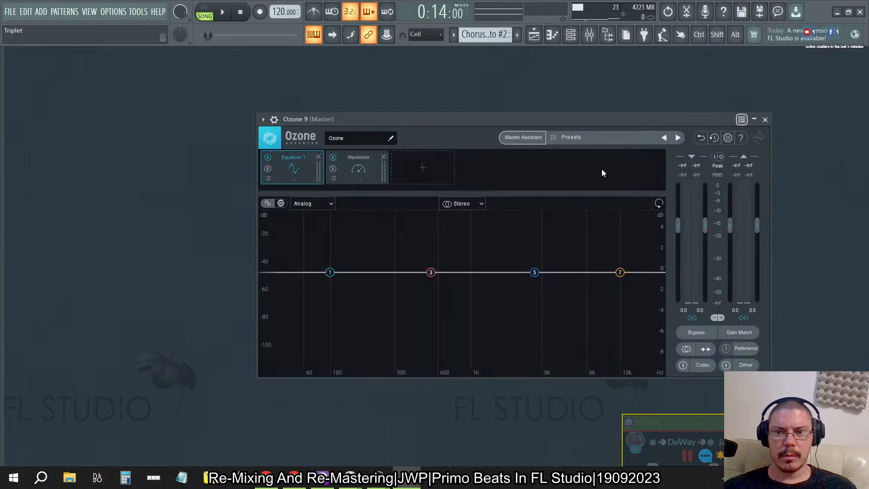
Retry the Master Assistant with playback stopped, using Modern modules and High intensity, and close Ozone 9.
left_click(523, 137)
left_click(545, 295)
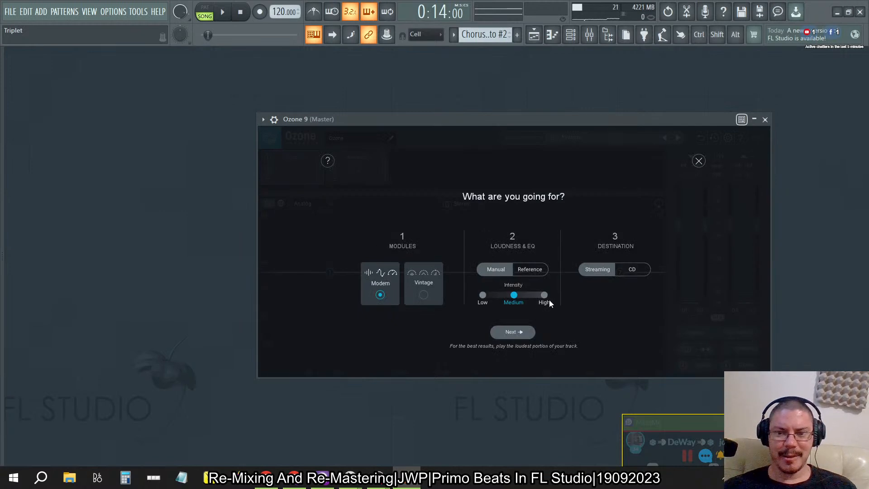
left_click(515, 332)
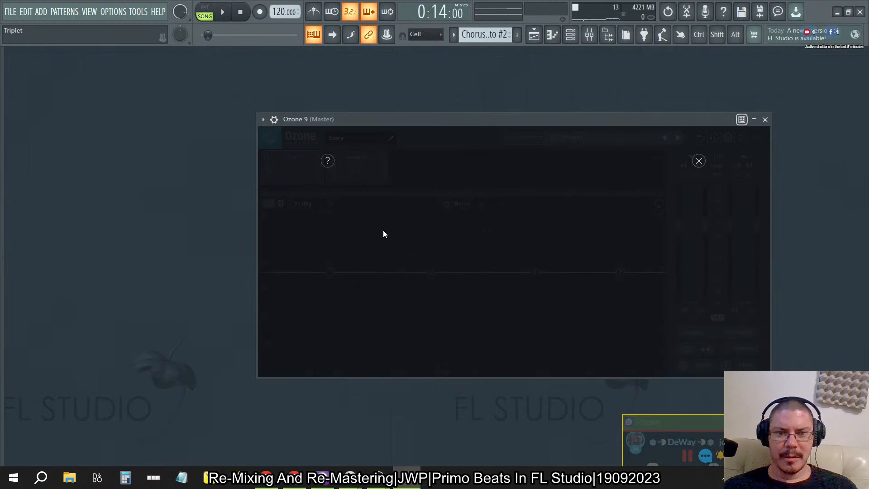
left_click(765, 120)
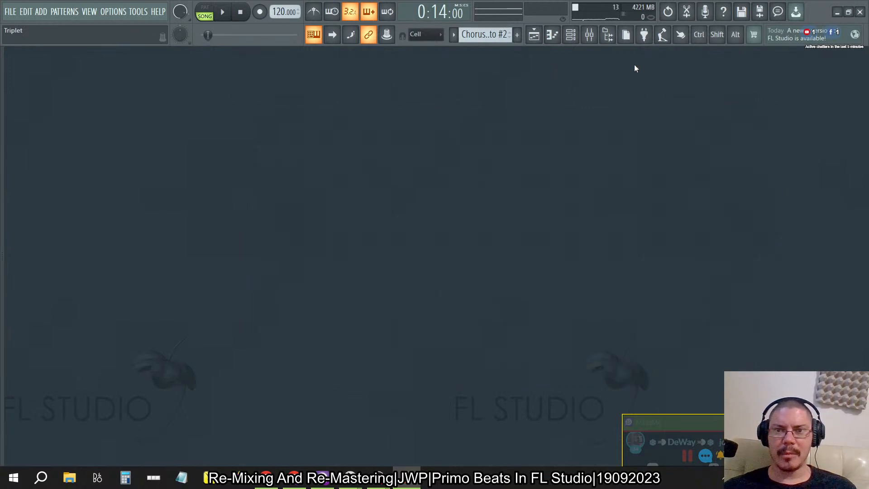
Show the Channel rack and mixer, and reopen the Master track's Ozone 9, dismissing the blank Master Assistant overlay.
left_click(571, 35)
left_click(589, 35)
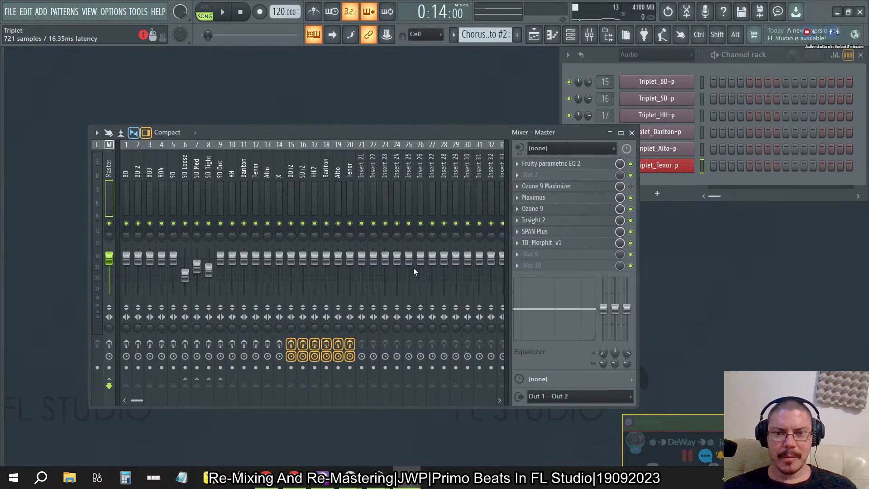
key("F5")
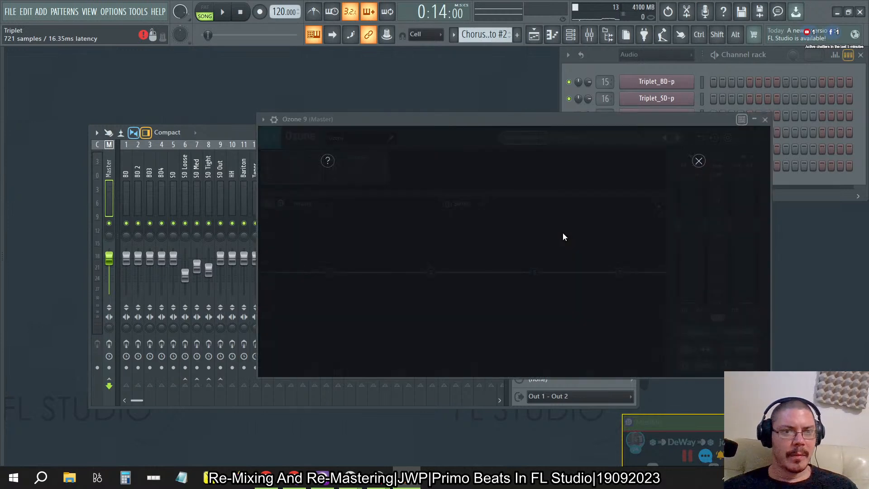
left_click(699, 161)
Try the Master Assistant with Vintage modules, Manual High intensity and Streaming destination, and close Ozone 9.
left_click(516, 137)
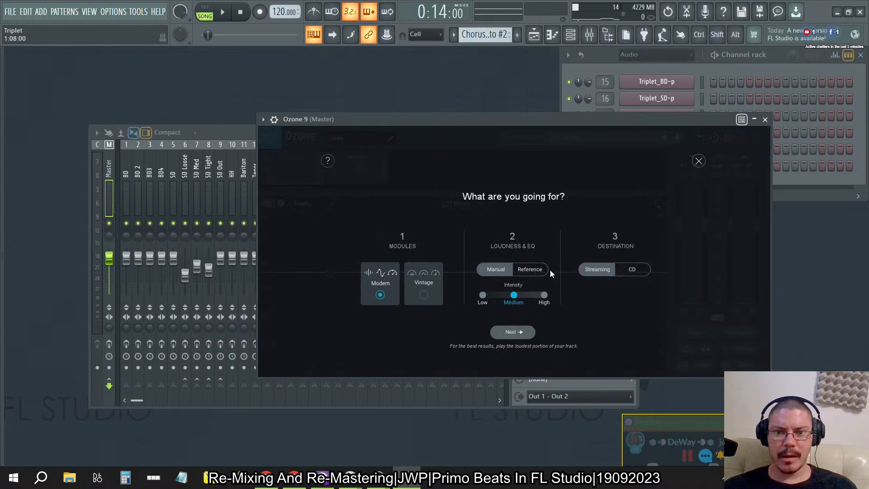
left_click(534, 270)
left_click(496, 270)
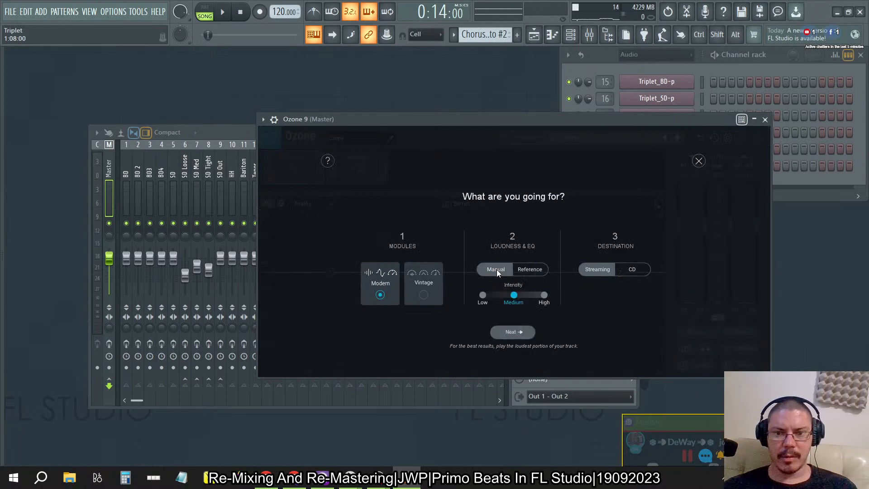
left_click(544, 295)
left_click(425, 292)
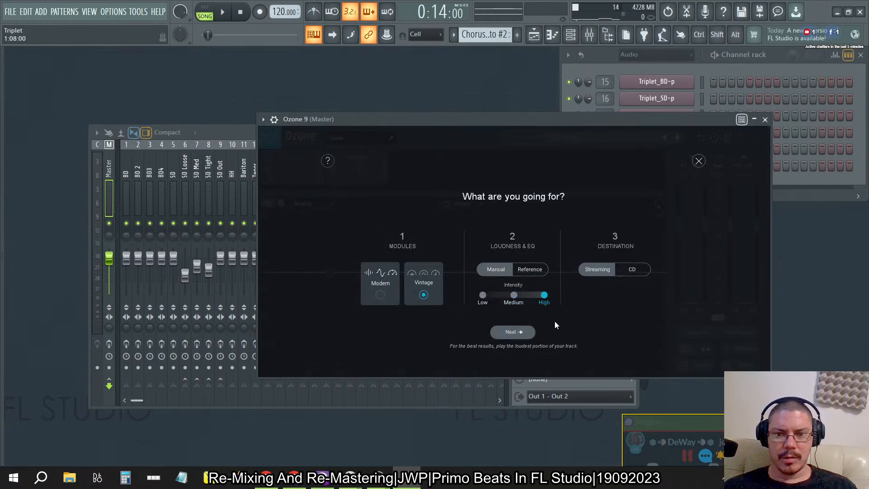
left_click(513, 332)
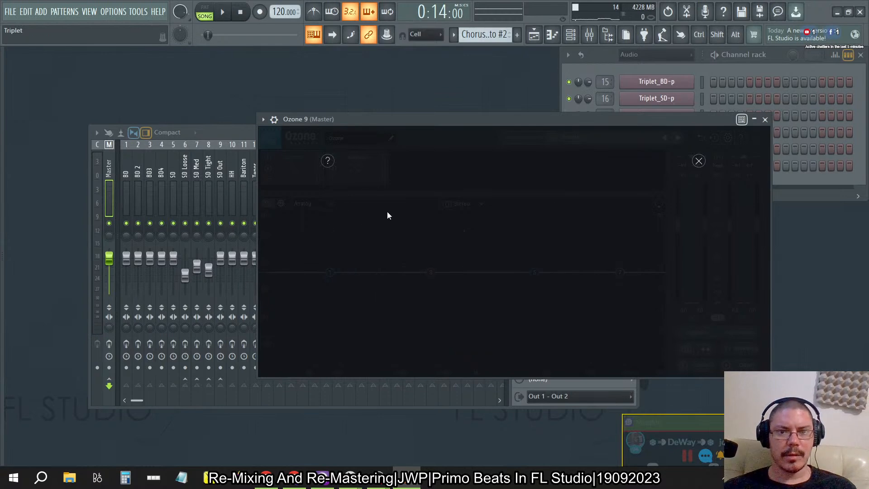
left_click(699, 161)
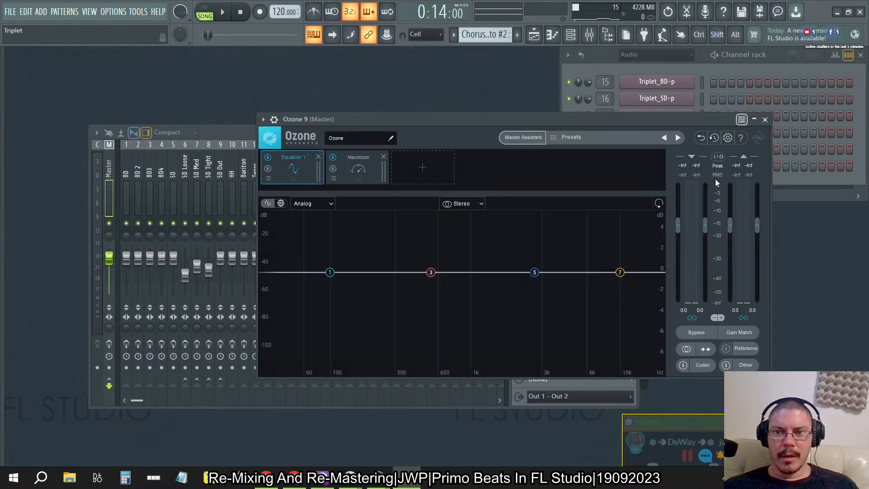
left_click(765, 119)
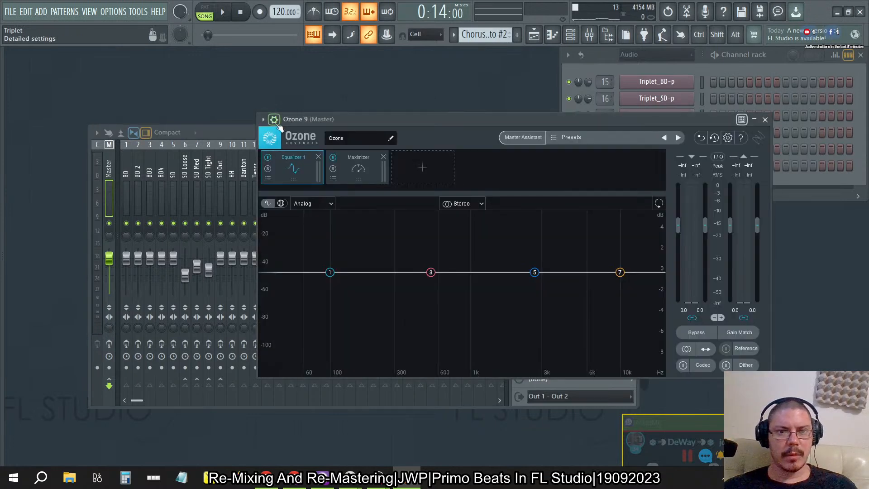
Reload the Ozone 9 plugin from its wrapper settings and return to its editor.
left_click(274, 120)
left_click(302, 139)
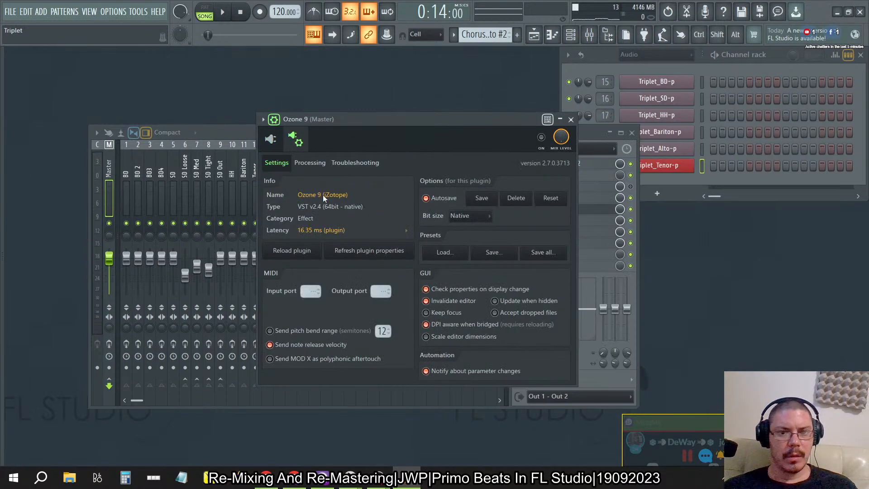
left_click(301, 254)
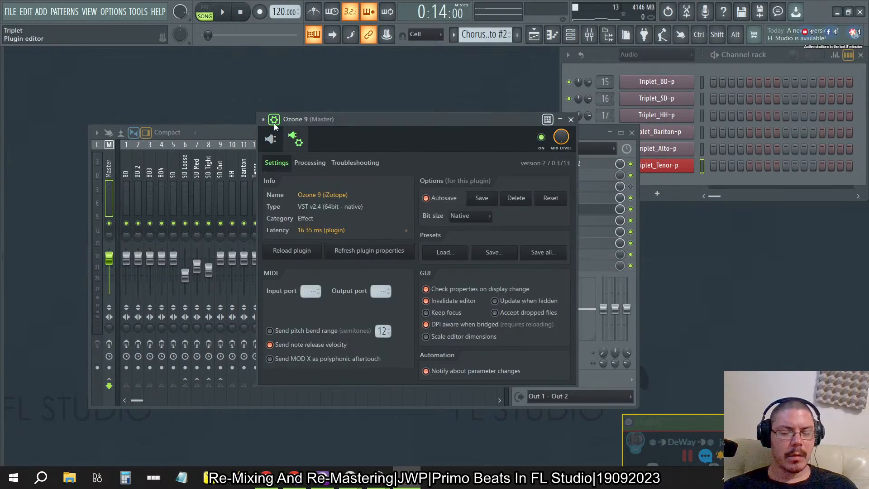
left_click(274, 121)
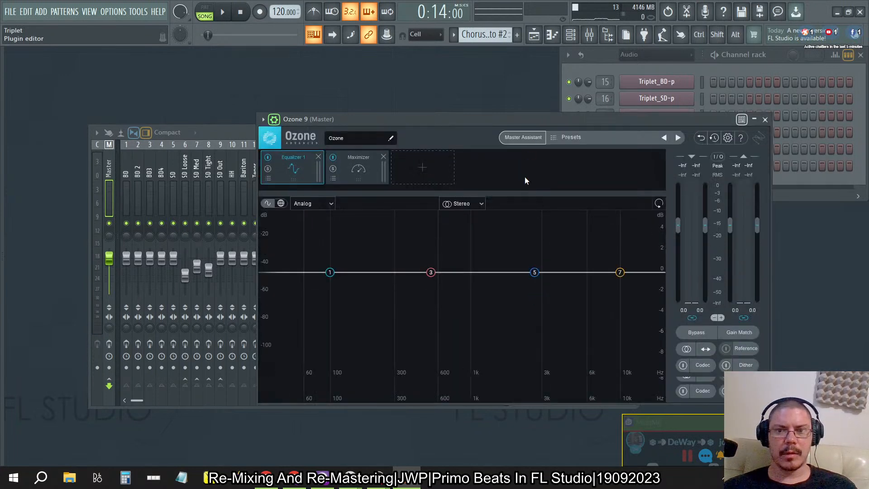
Try the Master Assistant on the reloaded Ozone 9 with Modern modules and High intensity, playing the loop briefly for analysis.
left_click(523, 137)
left_click(544, 295)
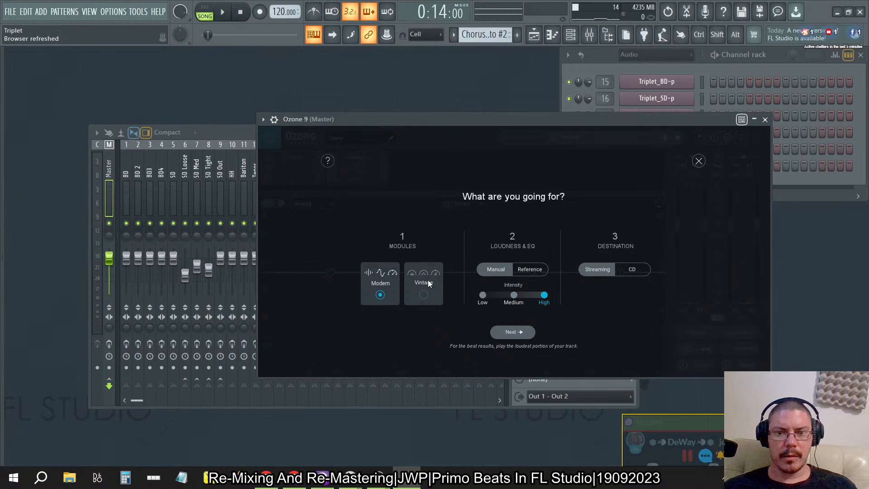
left_click(530, 332)
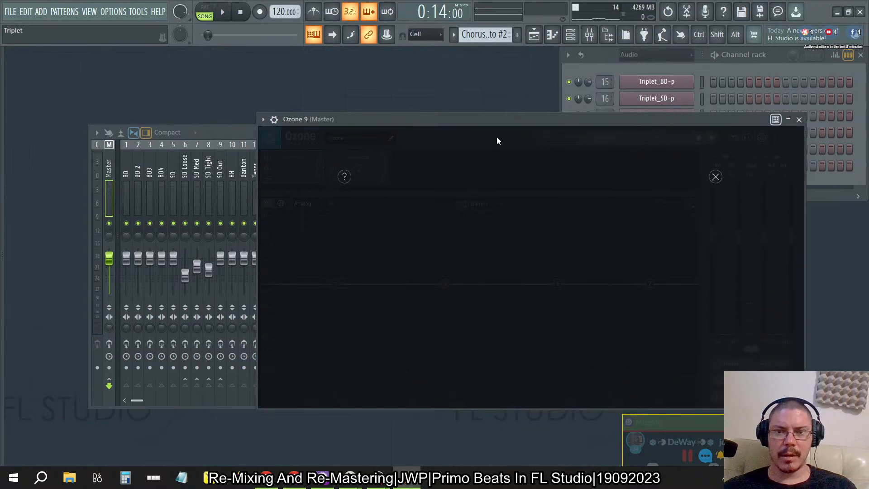
left_click_drag(495, 119, 417, 83)
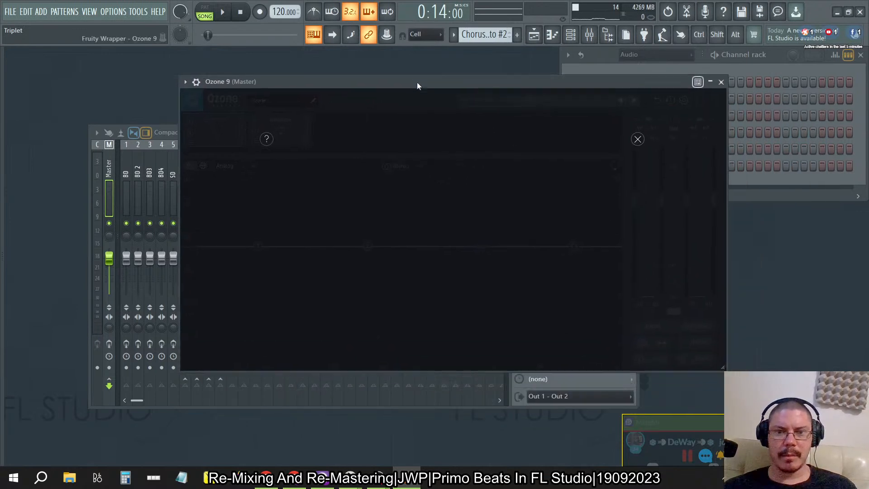
left_click(222, 14)
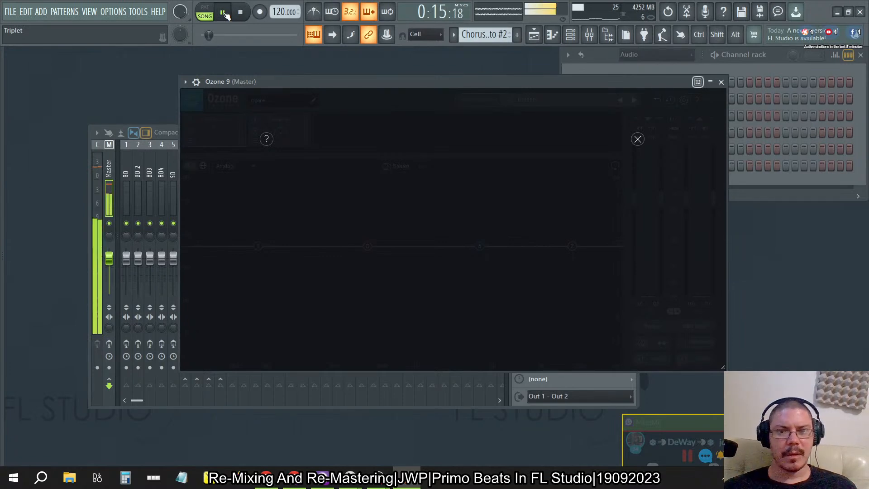
left_click(247, 15)
Try to open the Master Assistant's help documentation, and close the Ozone 9 window.
left_click(267, 139)
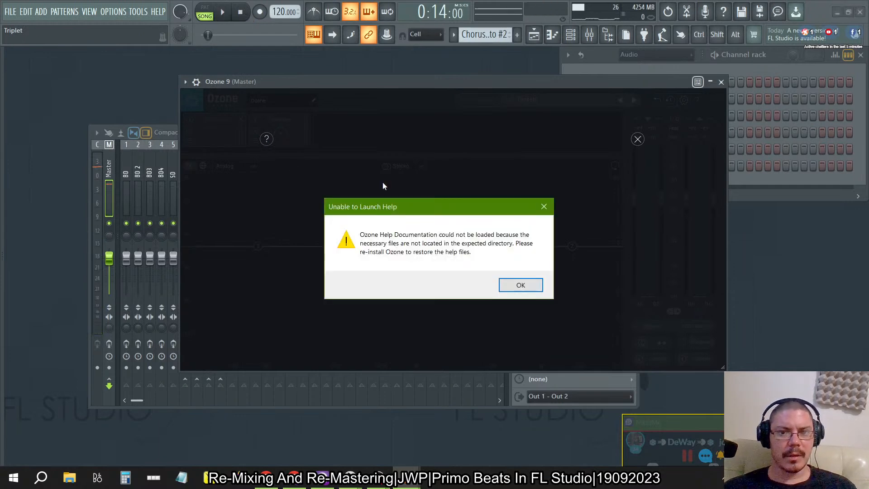
left_click(509, 284)
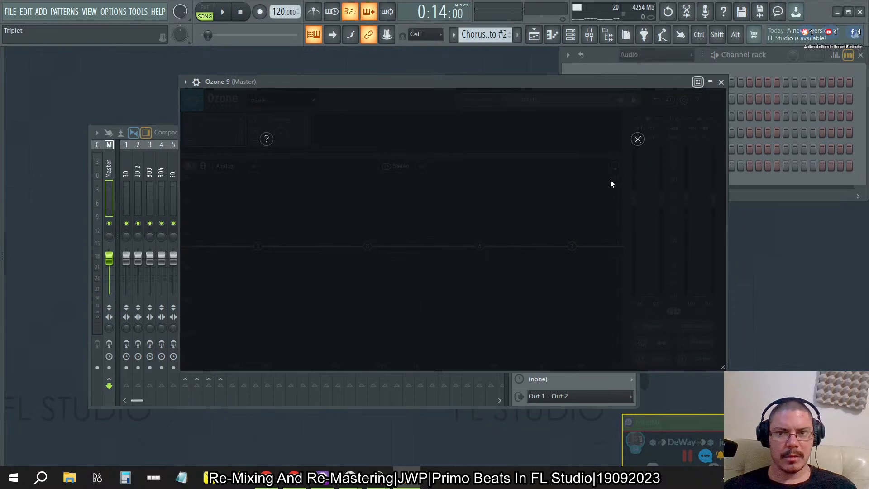
left_click(721, 82)
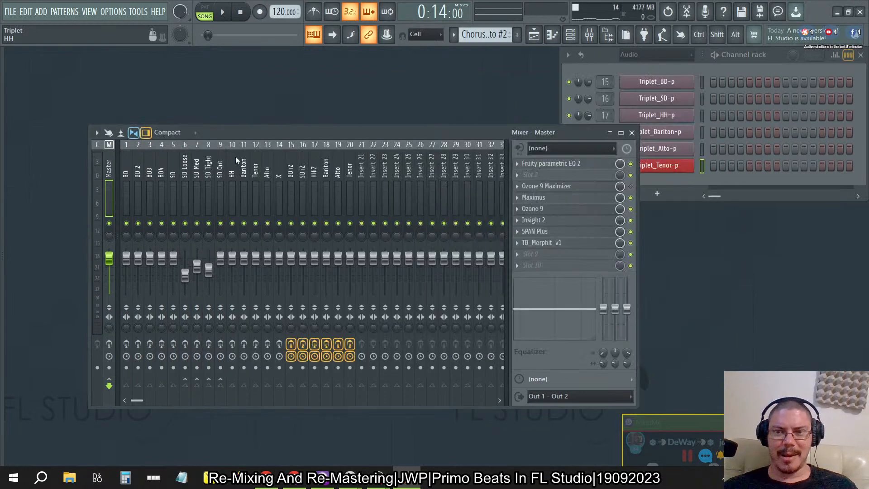